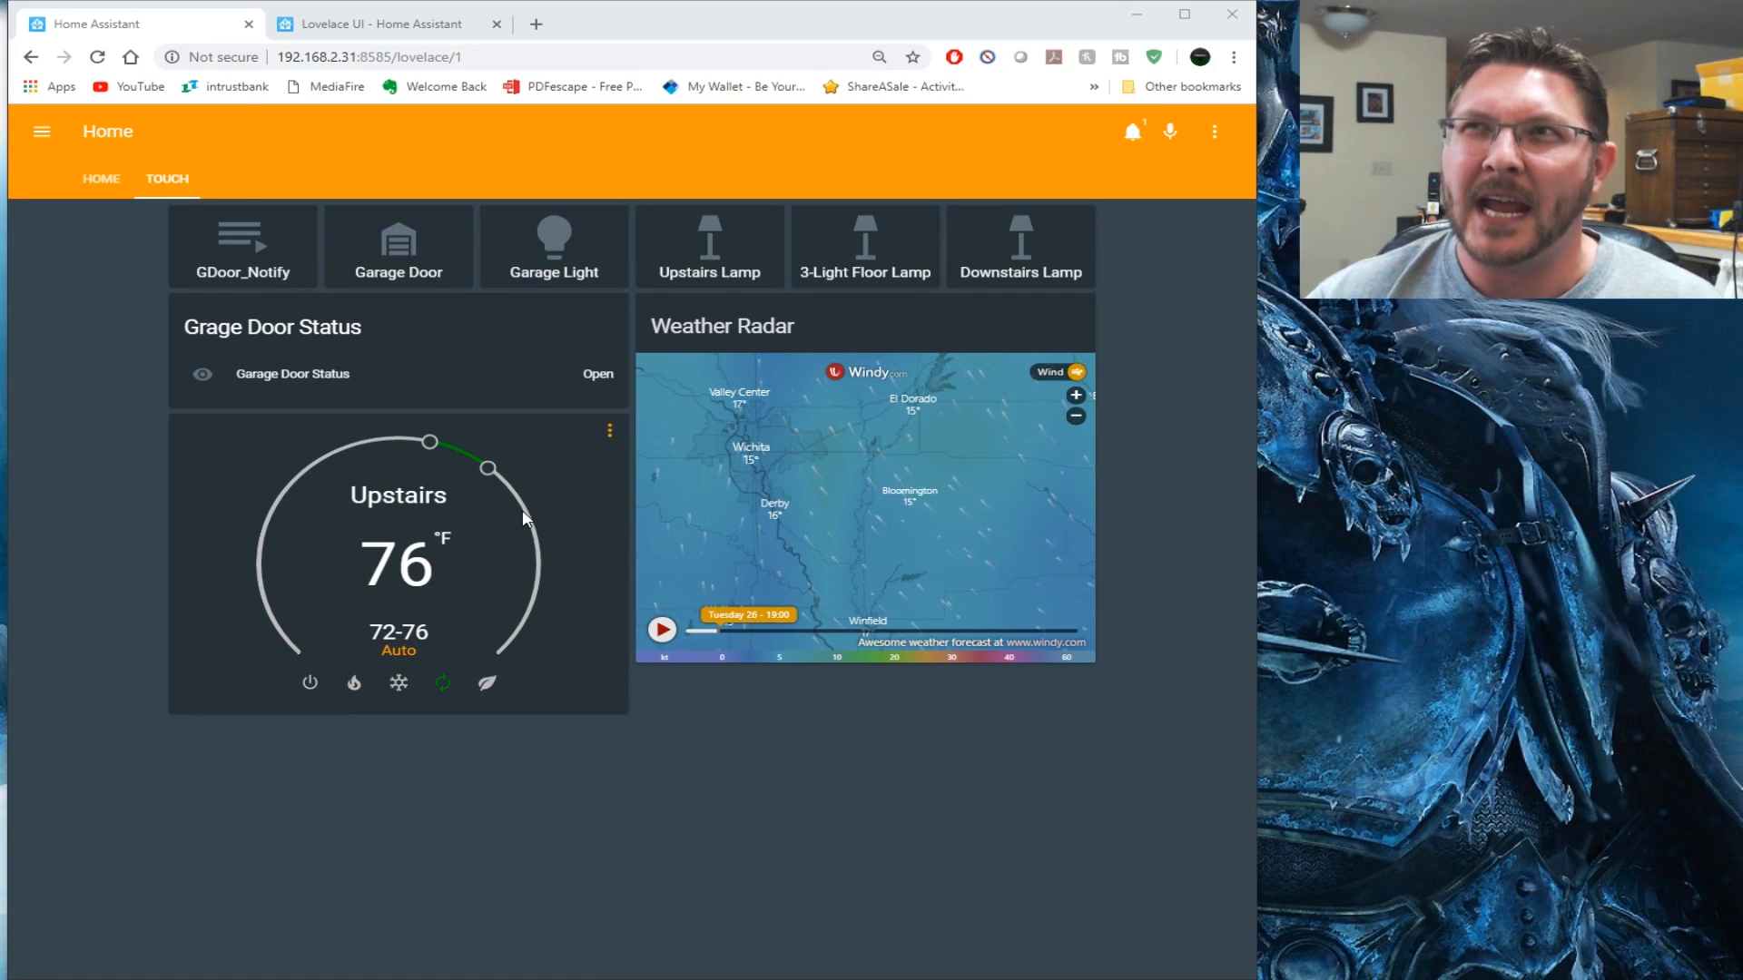
Switch the Downstairs Lamp on and back off from the Touch view
left_click(41, 131)
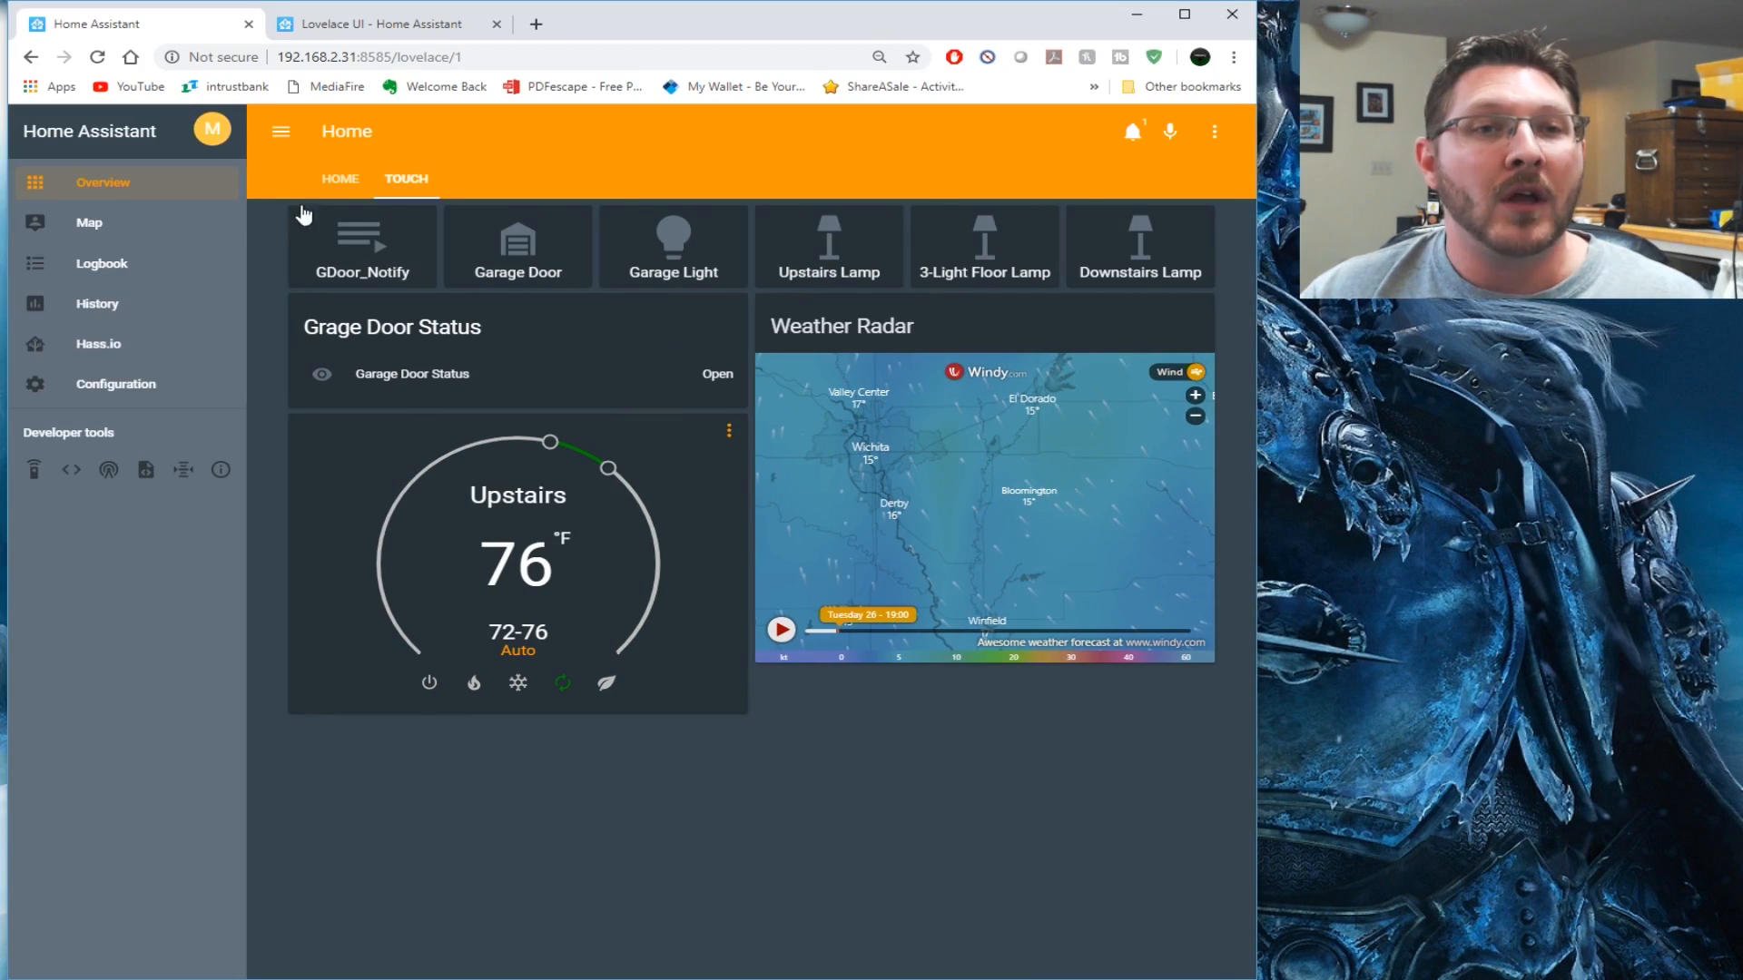
left_click(281, 144)
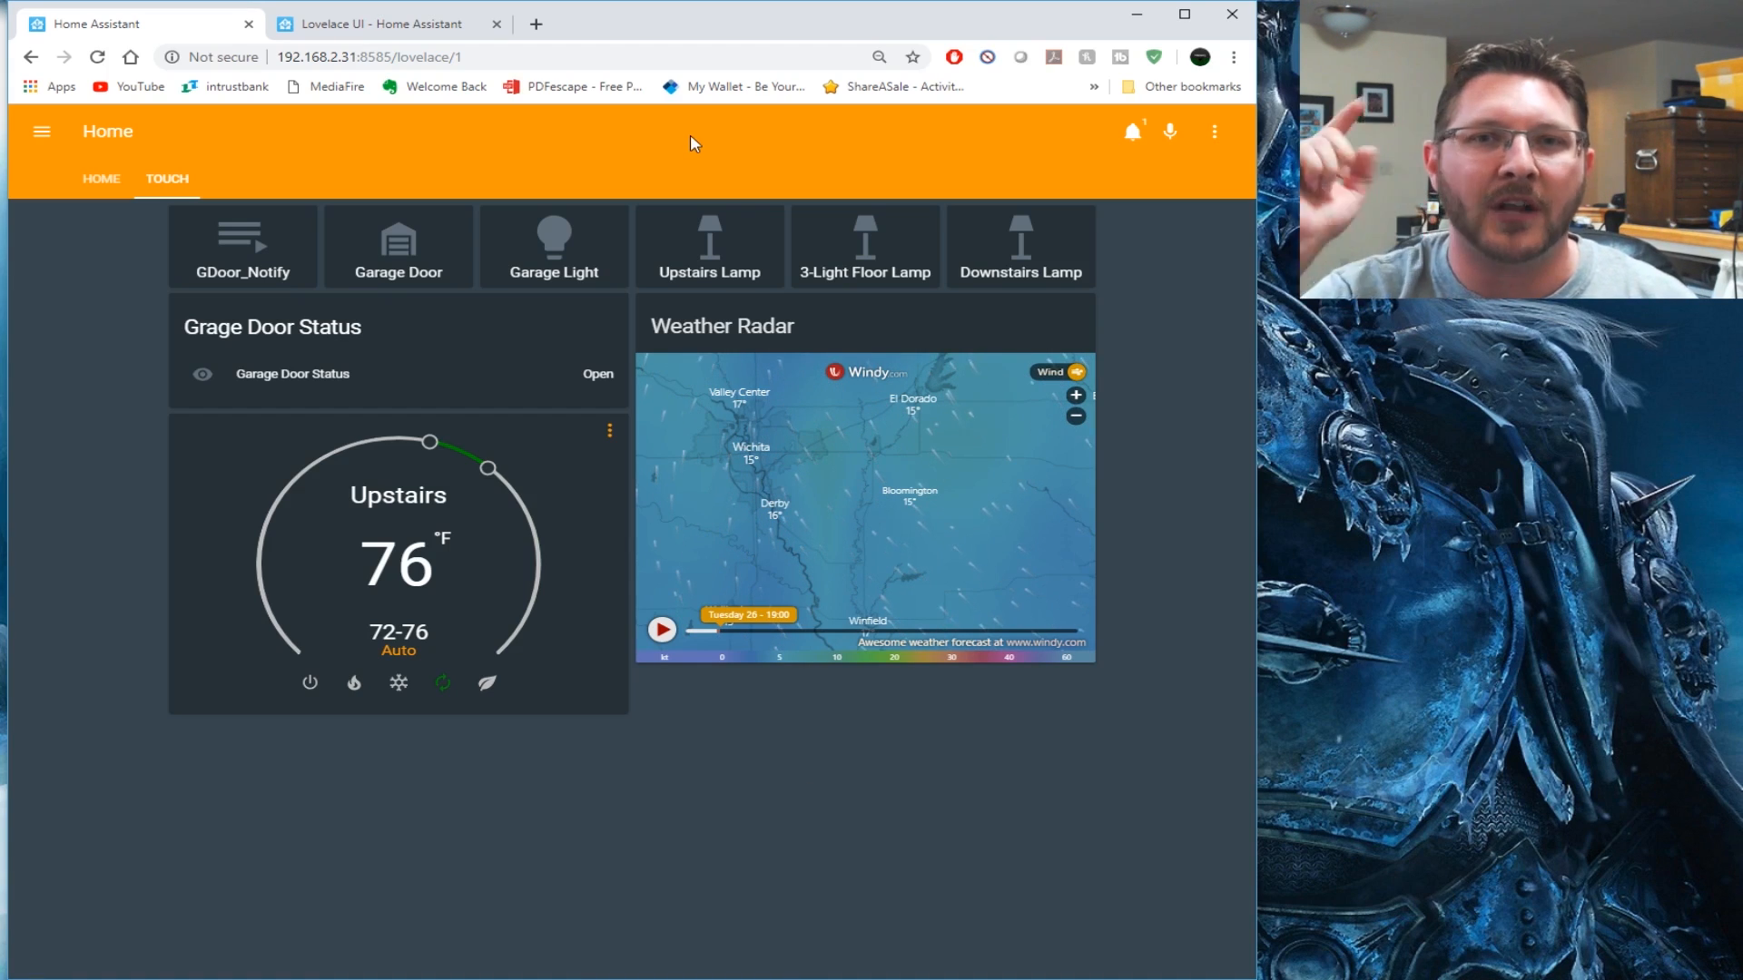
left_click(1049, 263)
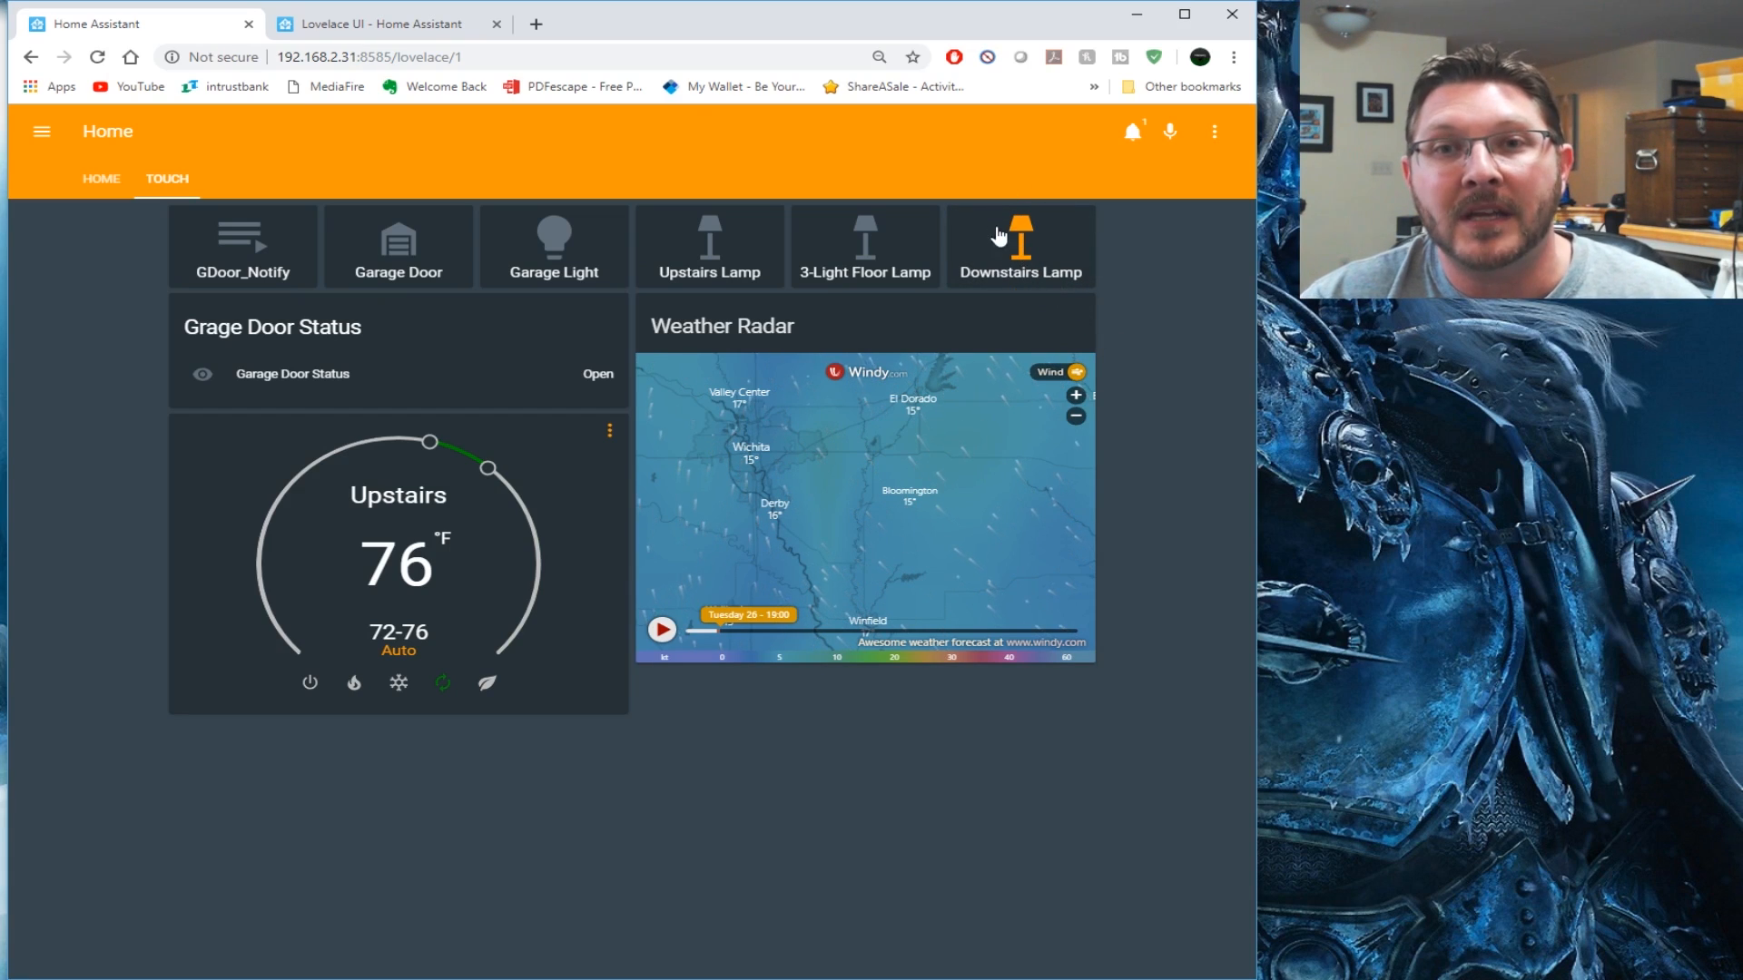
left_click(1020, 260)
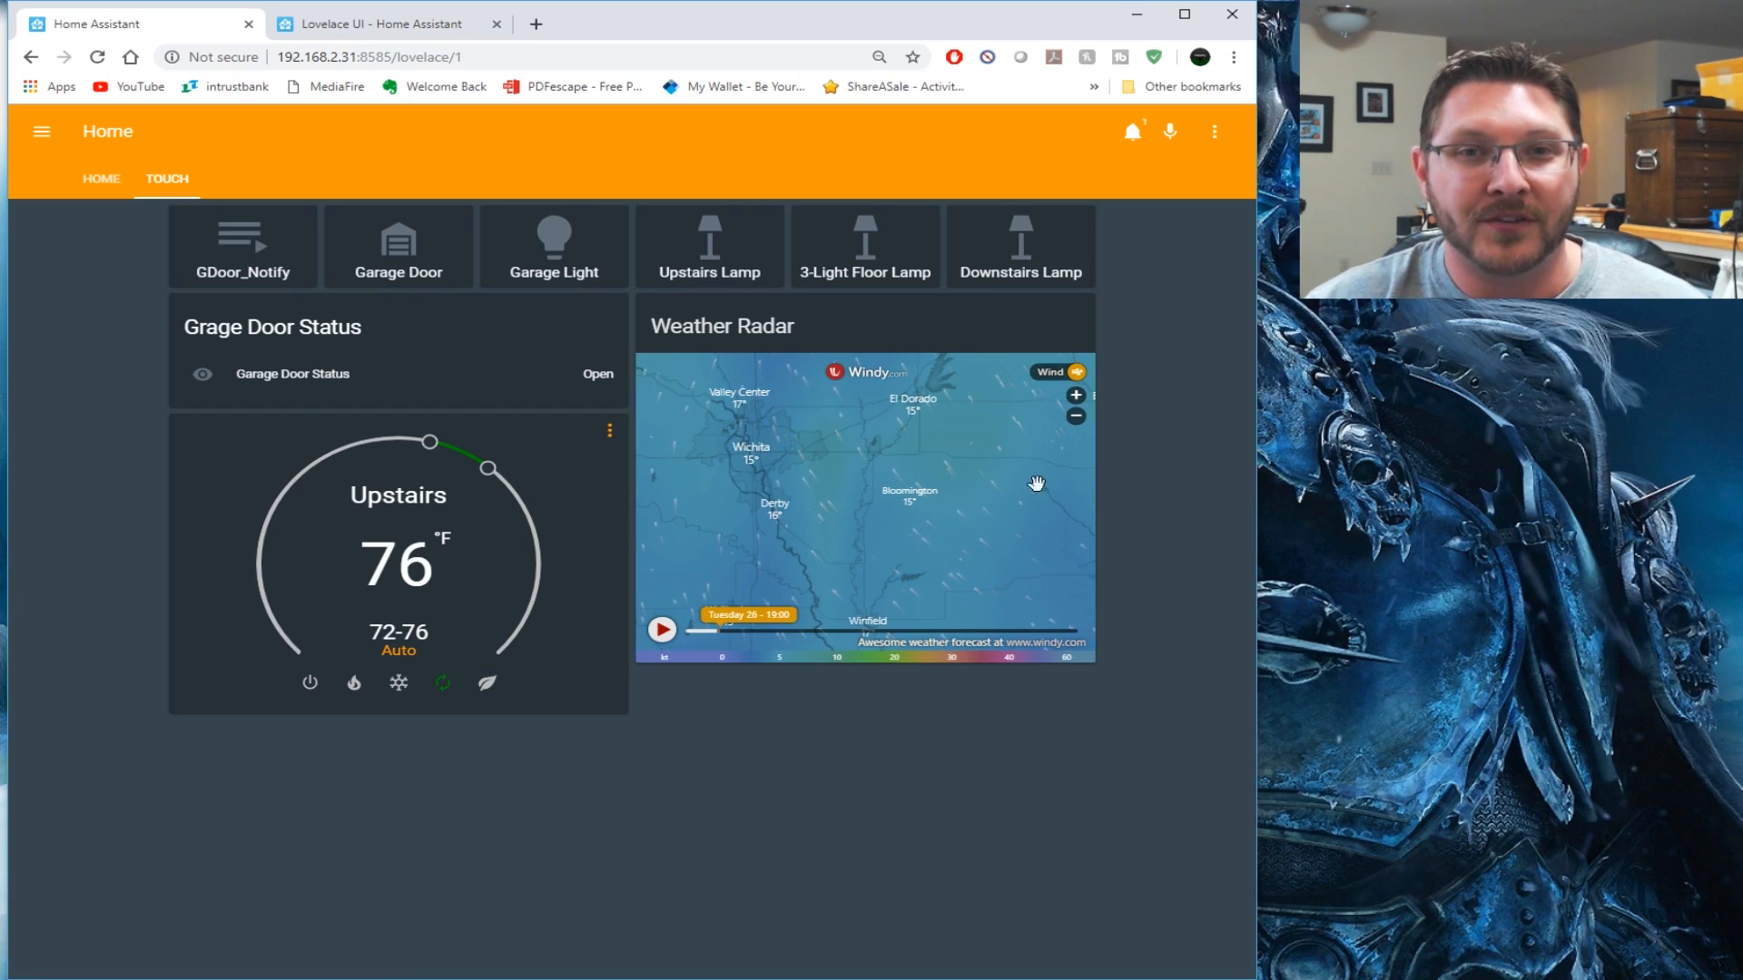
Switch the Weather Radar card's map on the Touch view to the Rain, thunder layer
left_click(1050, 373)
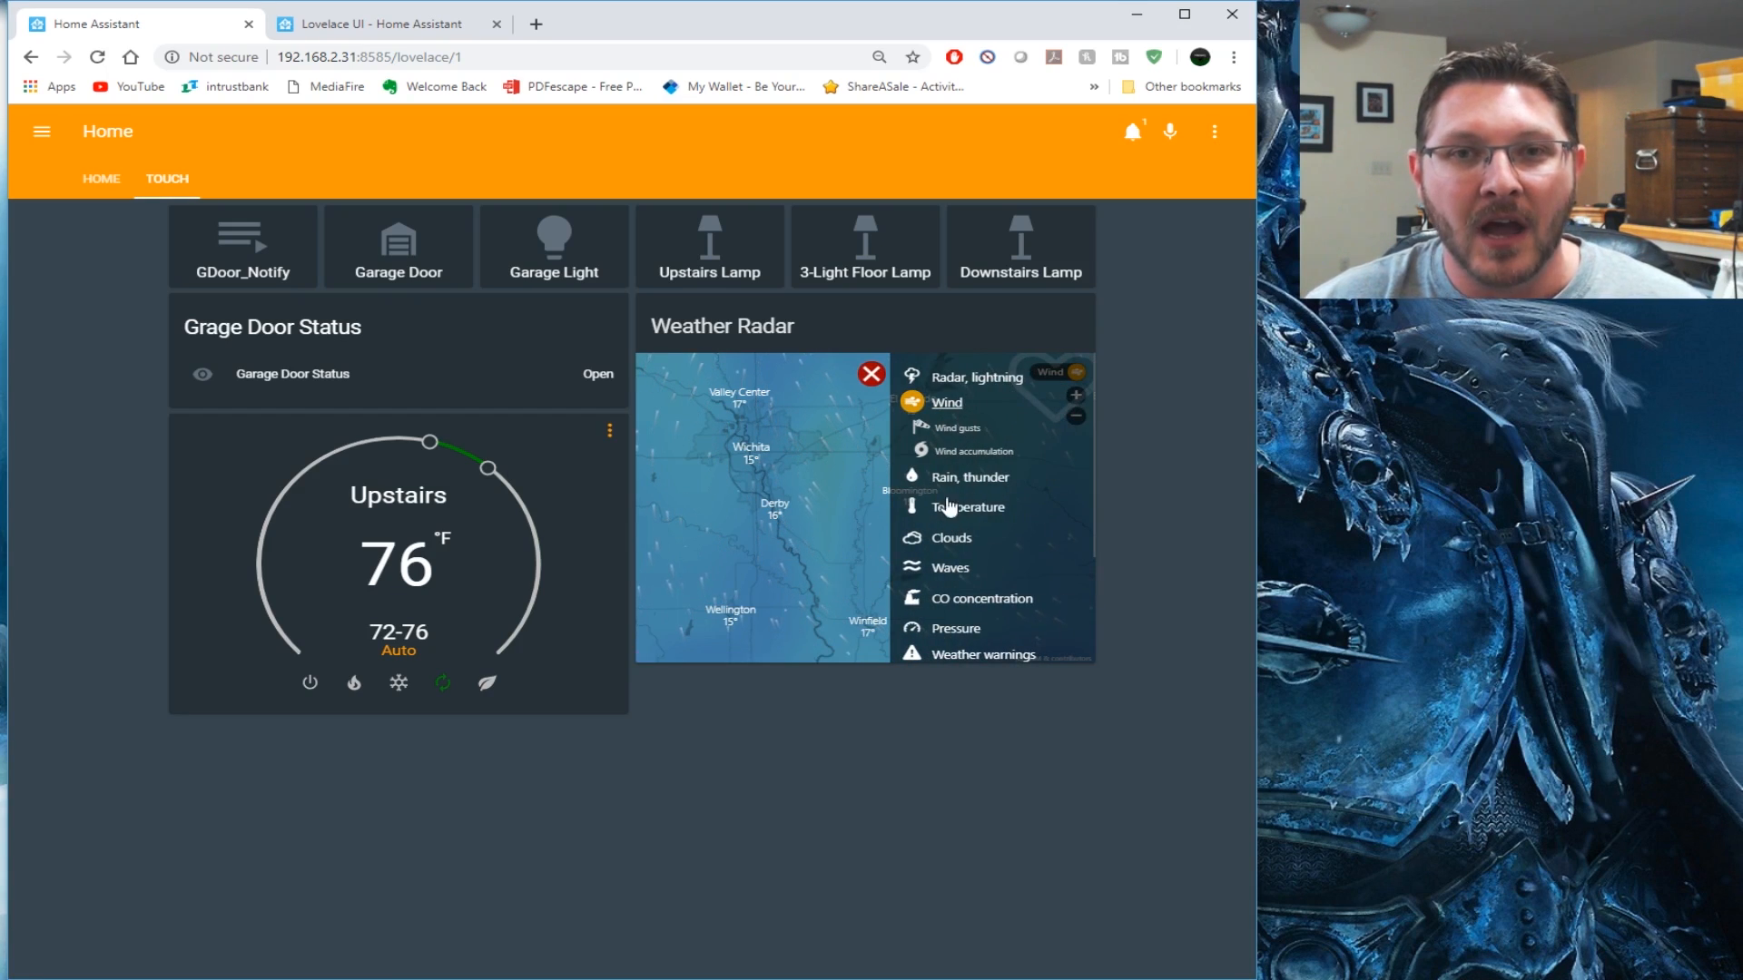
left_click(970, 486)
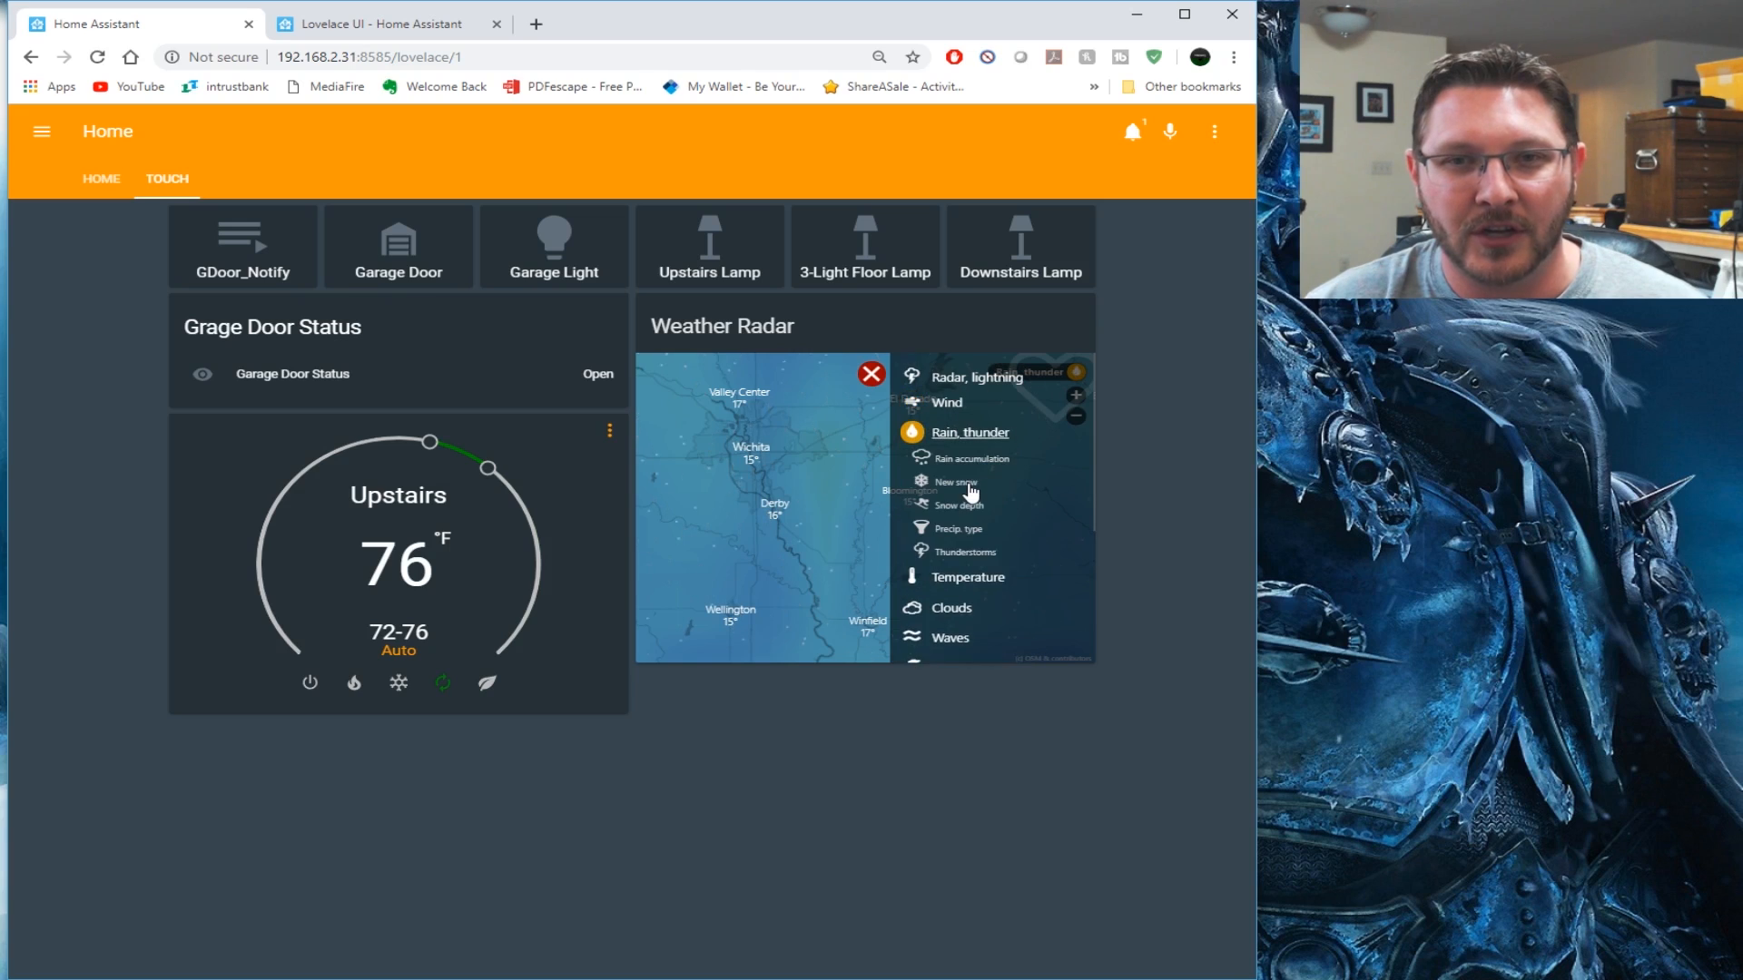
left_click(902, 373)
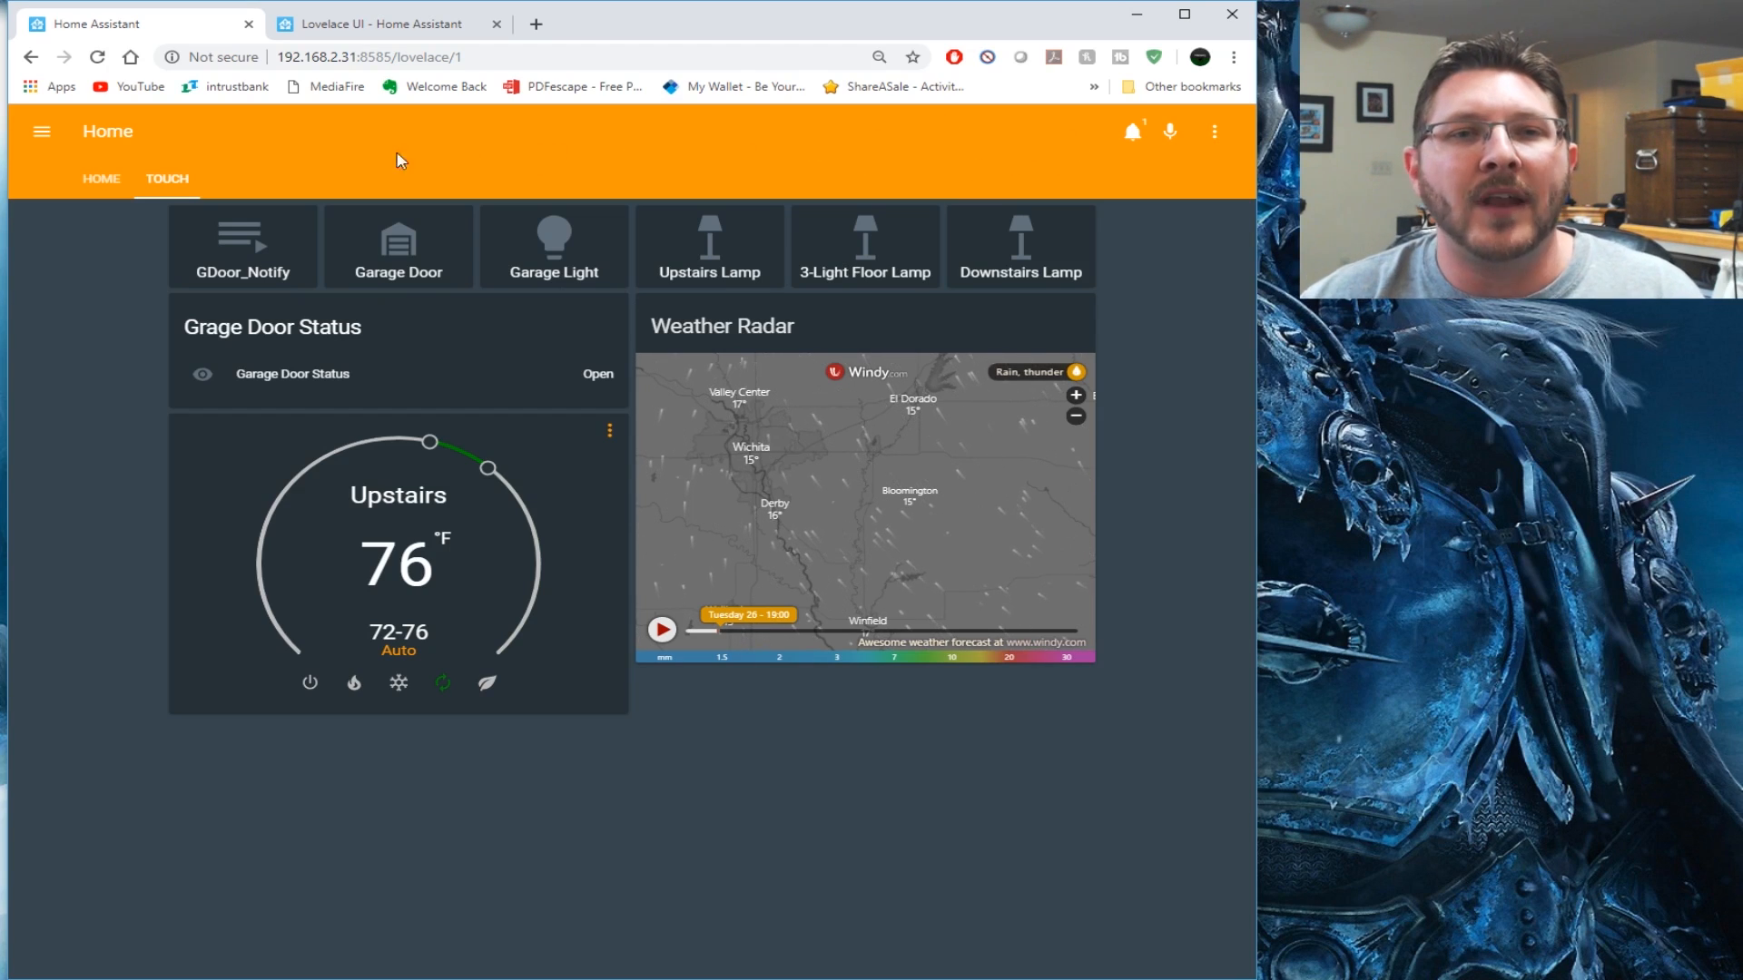
Open the dashboard's Home view and put the dashboard into UI configuration mode
left_click(102, 180)
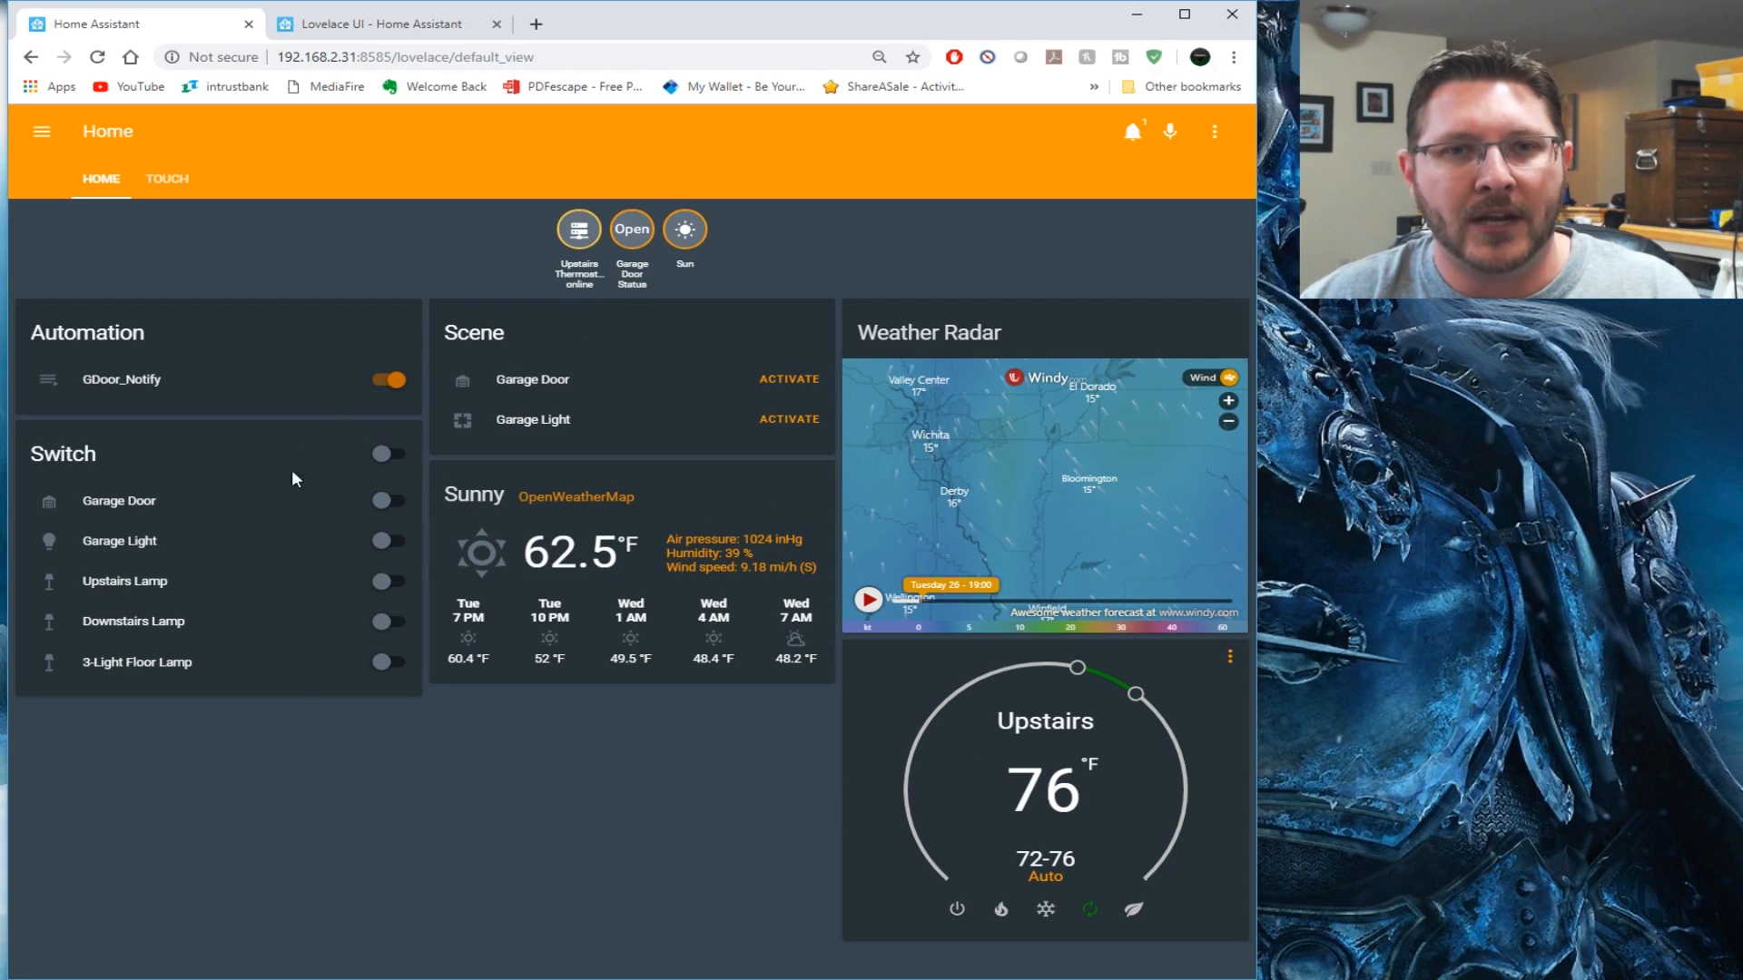
left_click(1215, 138)
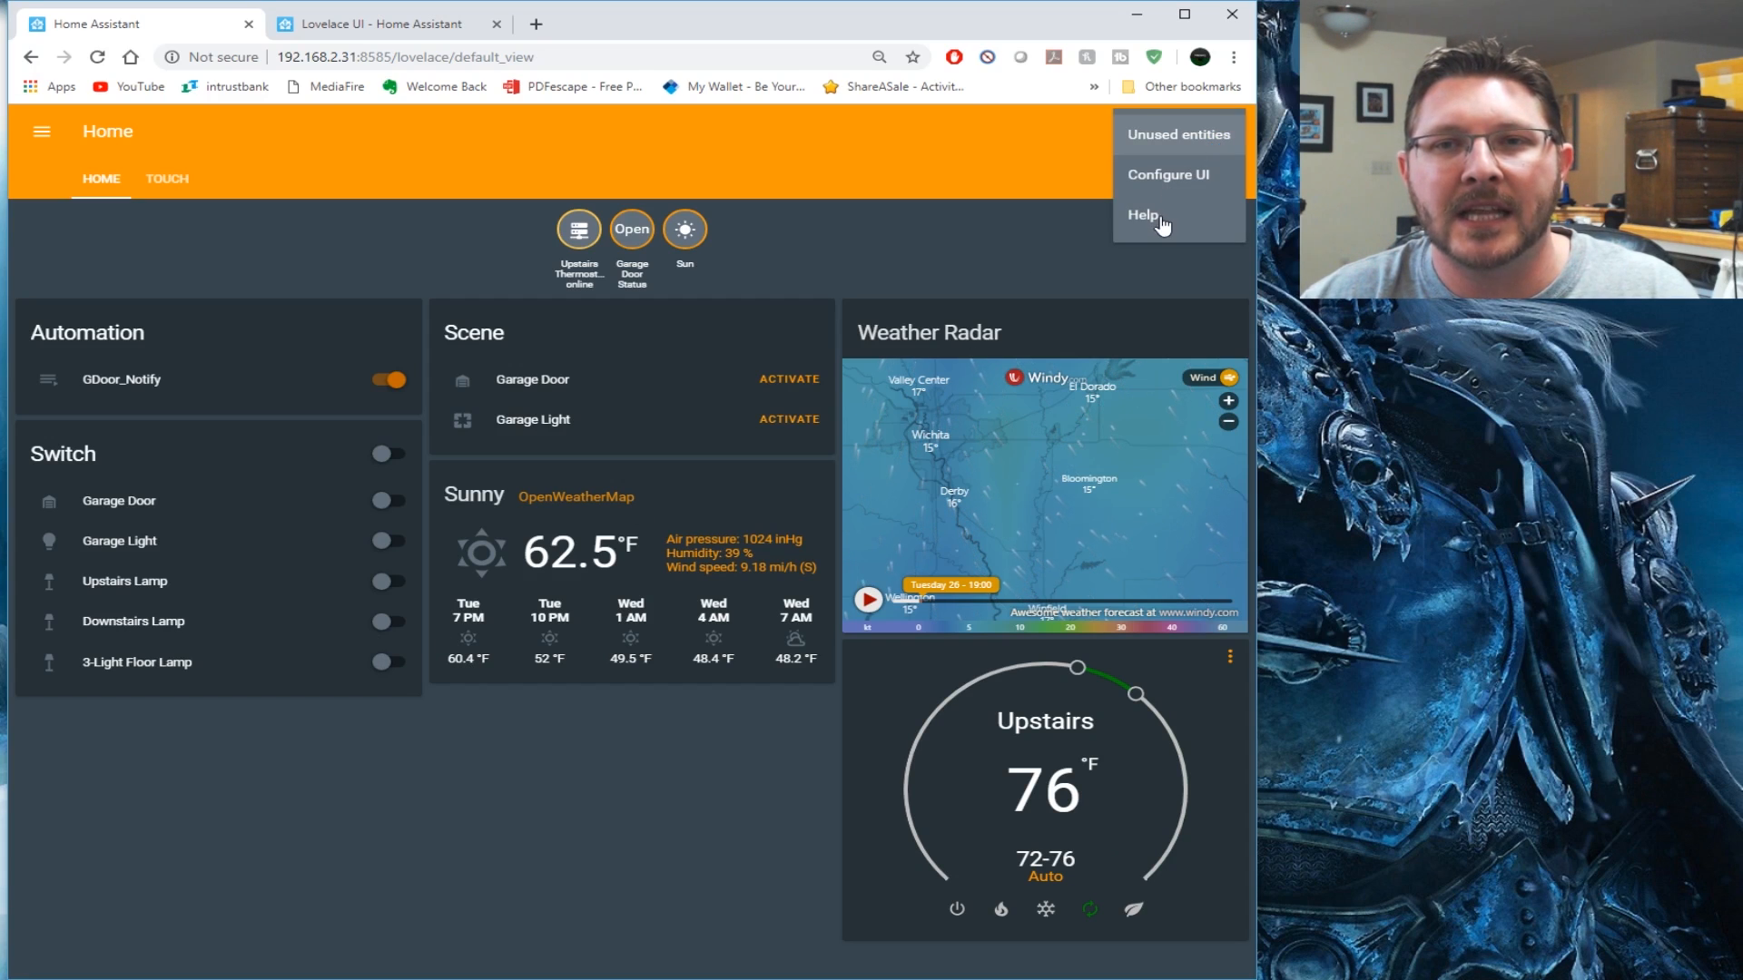
left_click(1168, 179)
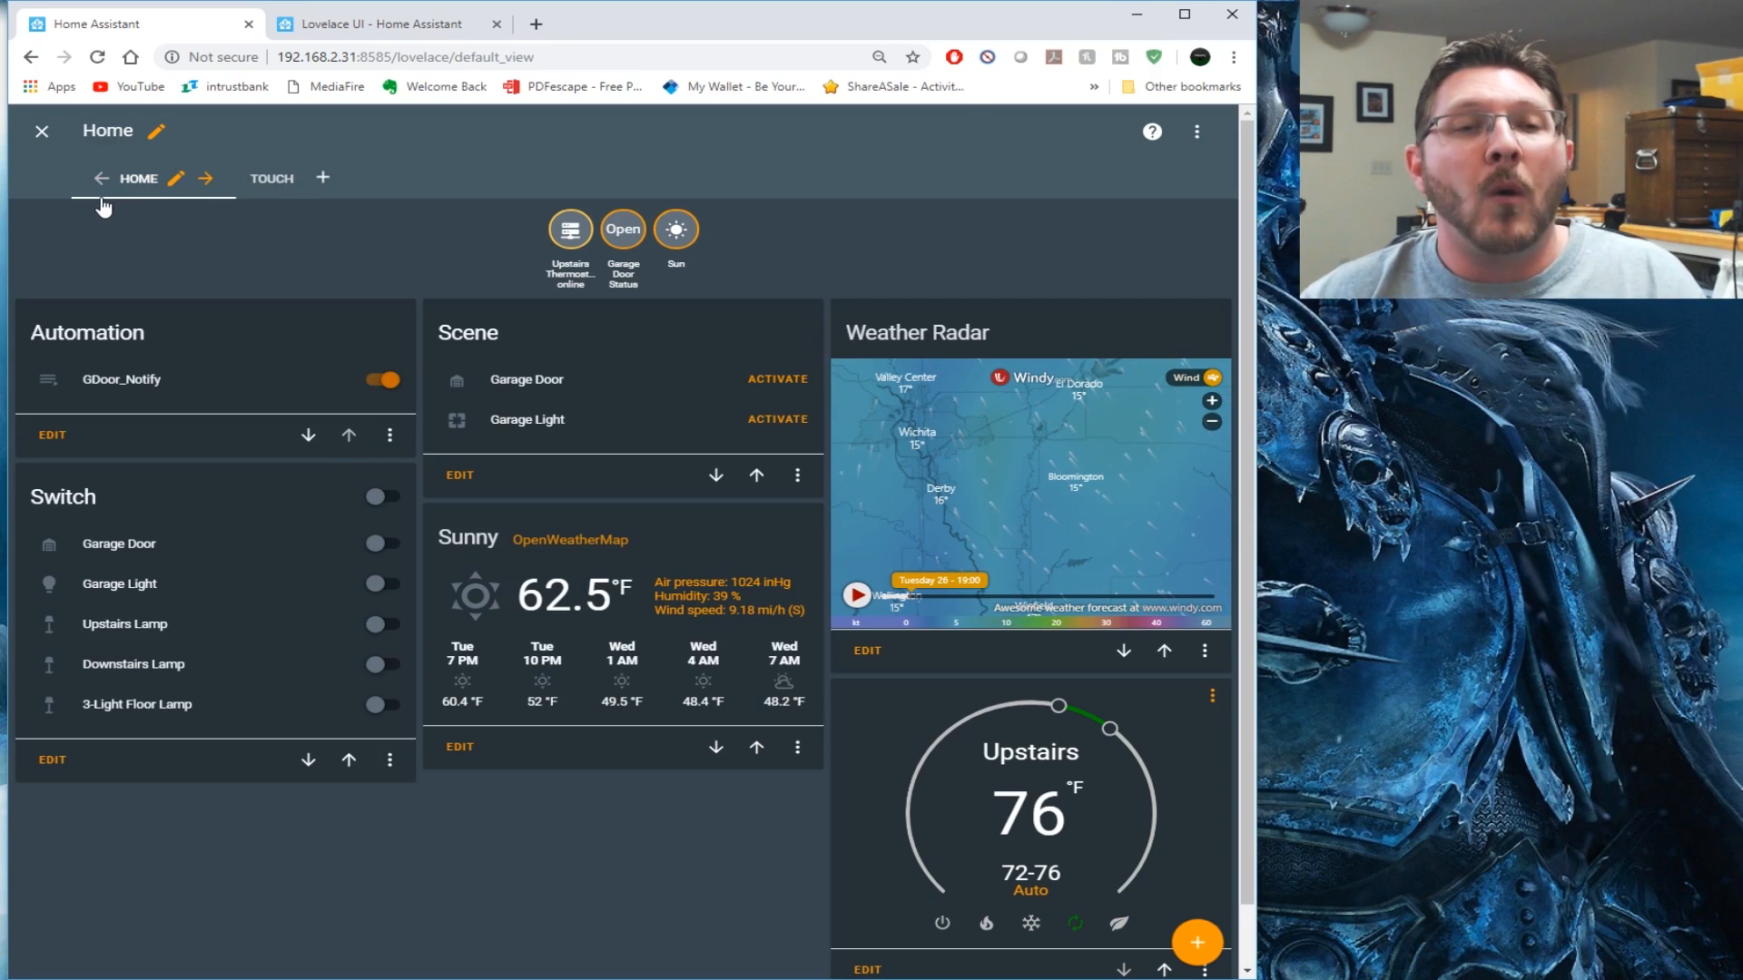
Examine the Touch and Home views in edit mode, including the lamp buttons on the Touch view
left_click(271, 177)
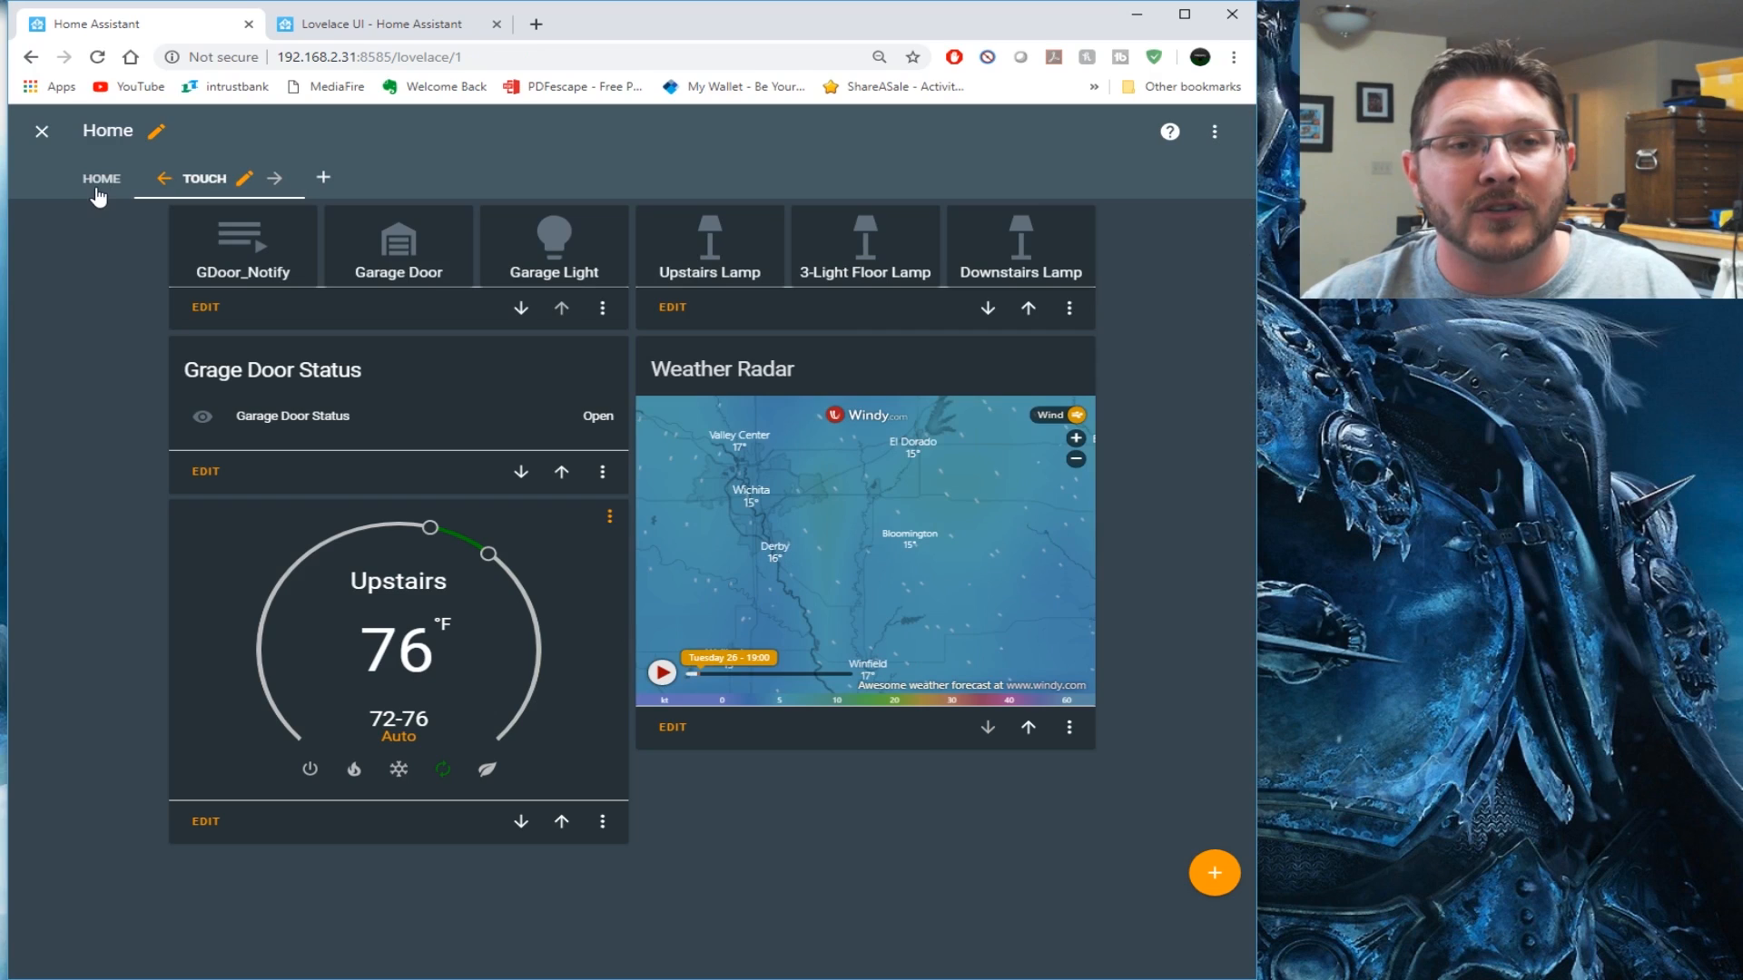
left_click(99, 180)
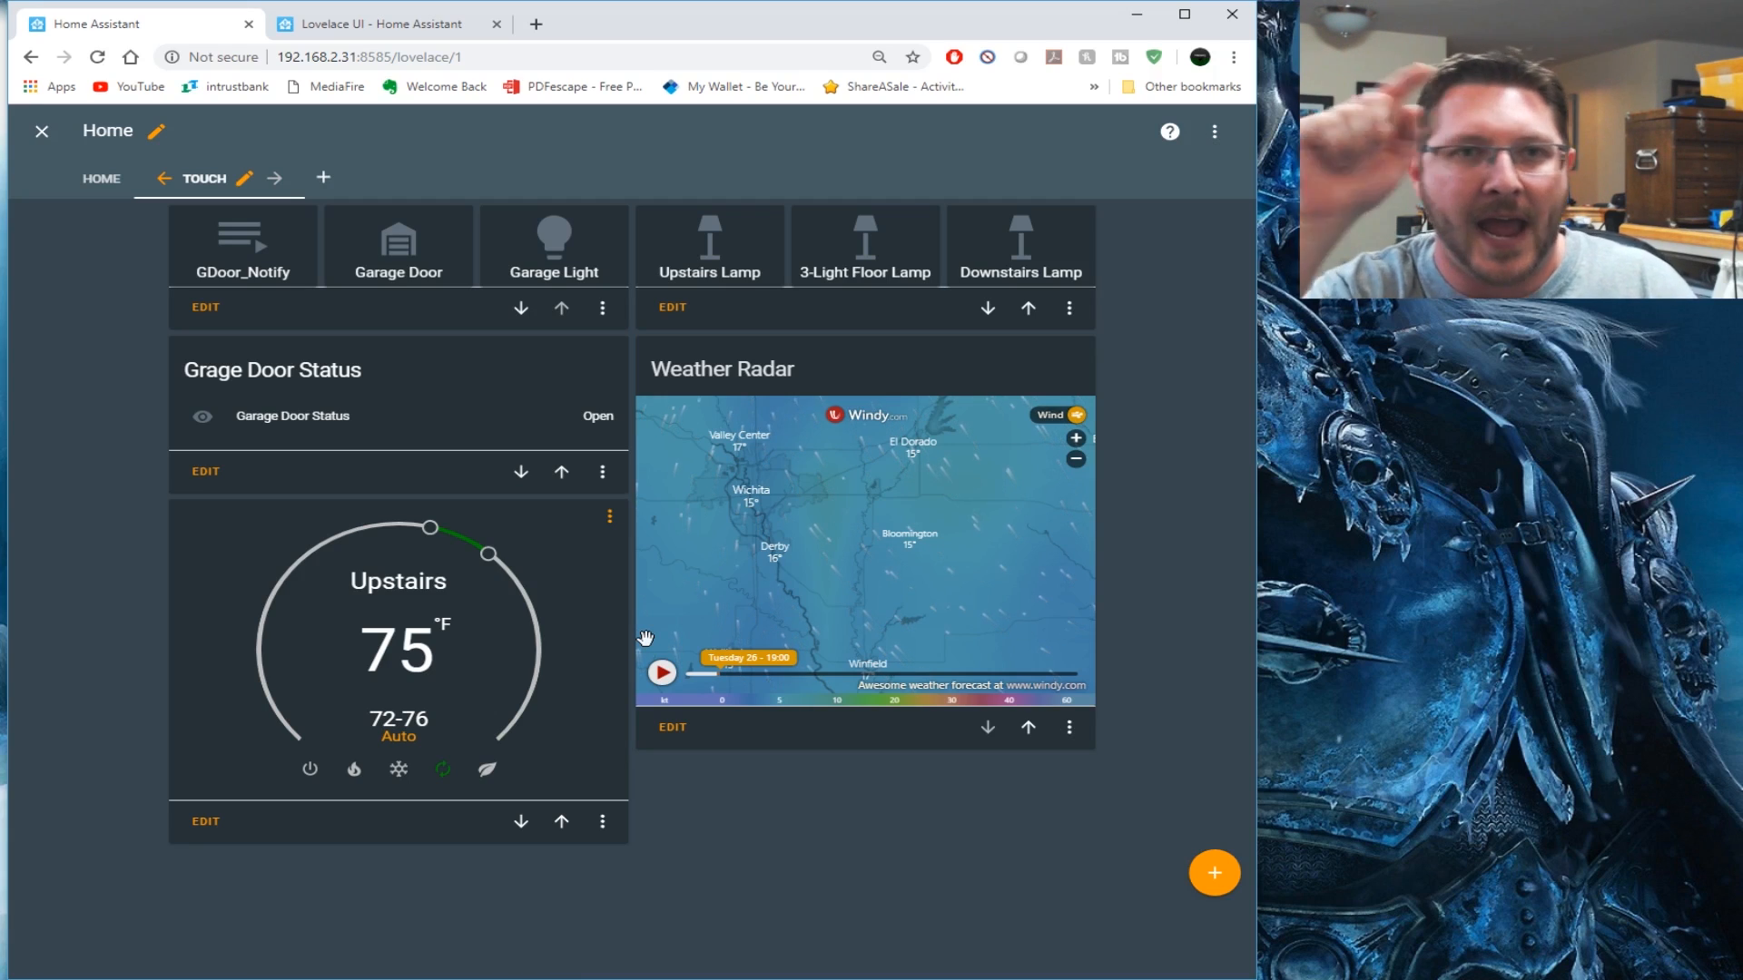
left_click(712, 263)
left_click(705, 279)
left_click(883, 282)
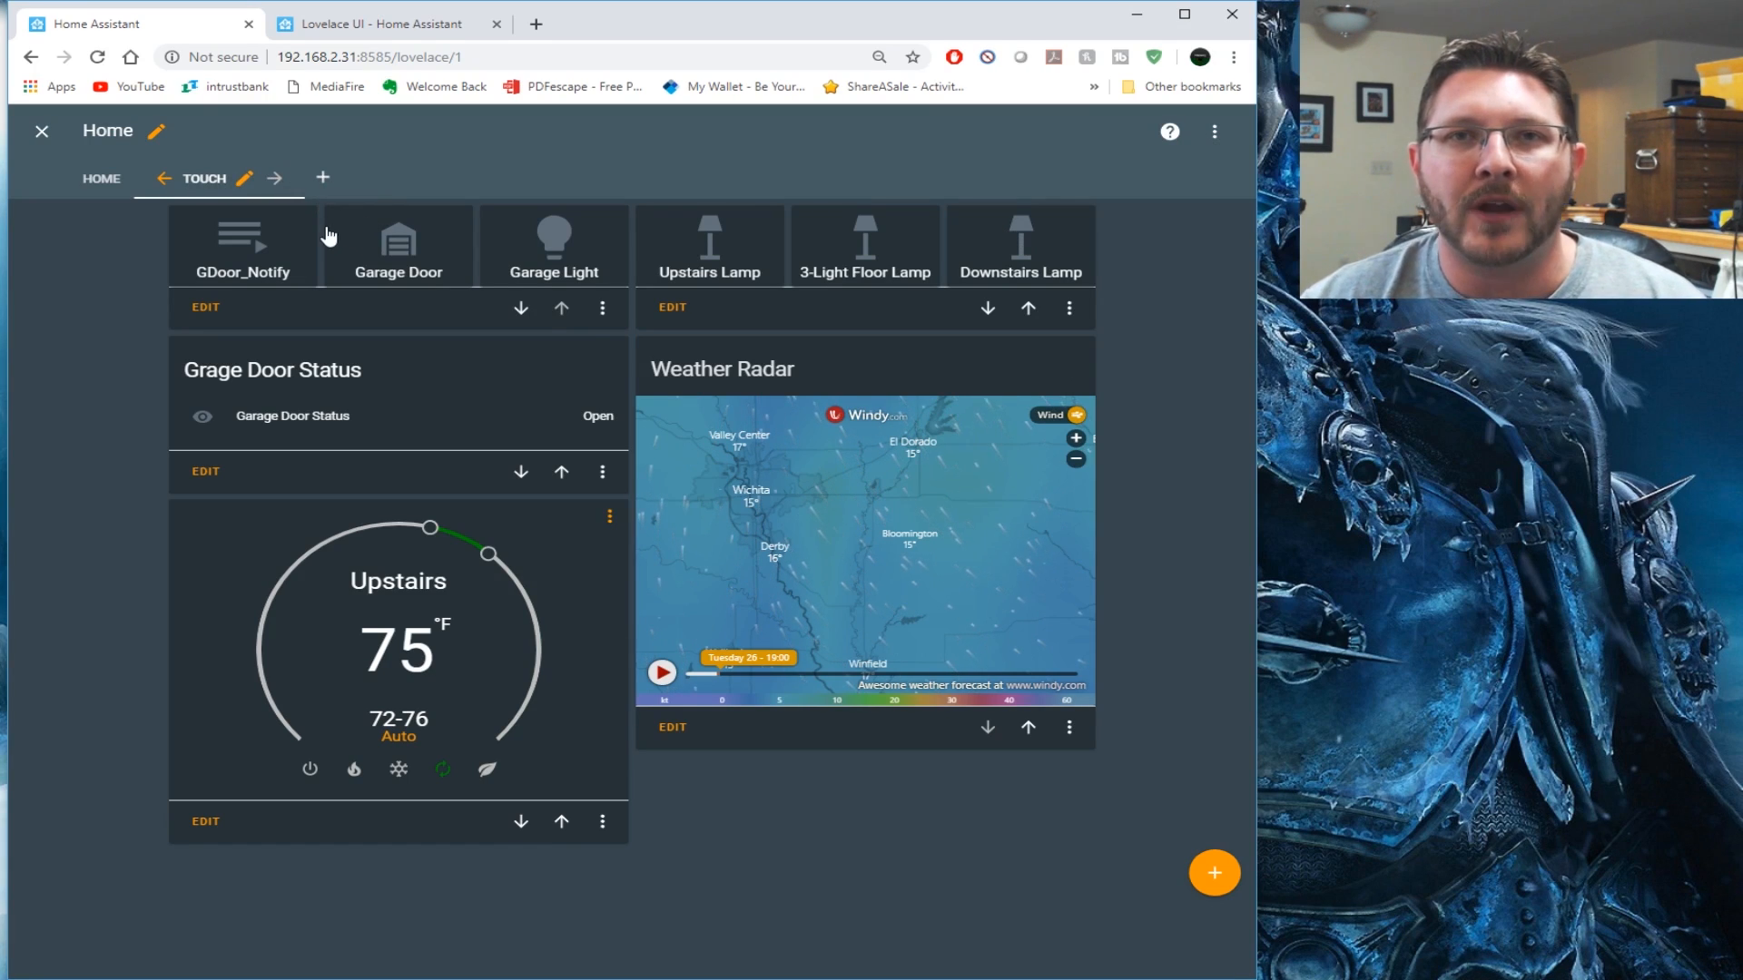
Start a new dashboard view and give it the title Testing
left_click(329, 182)
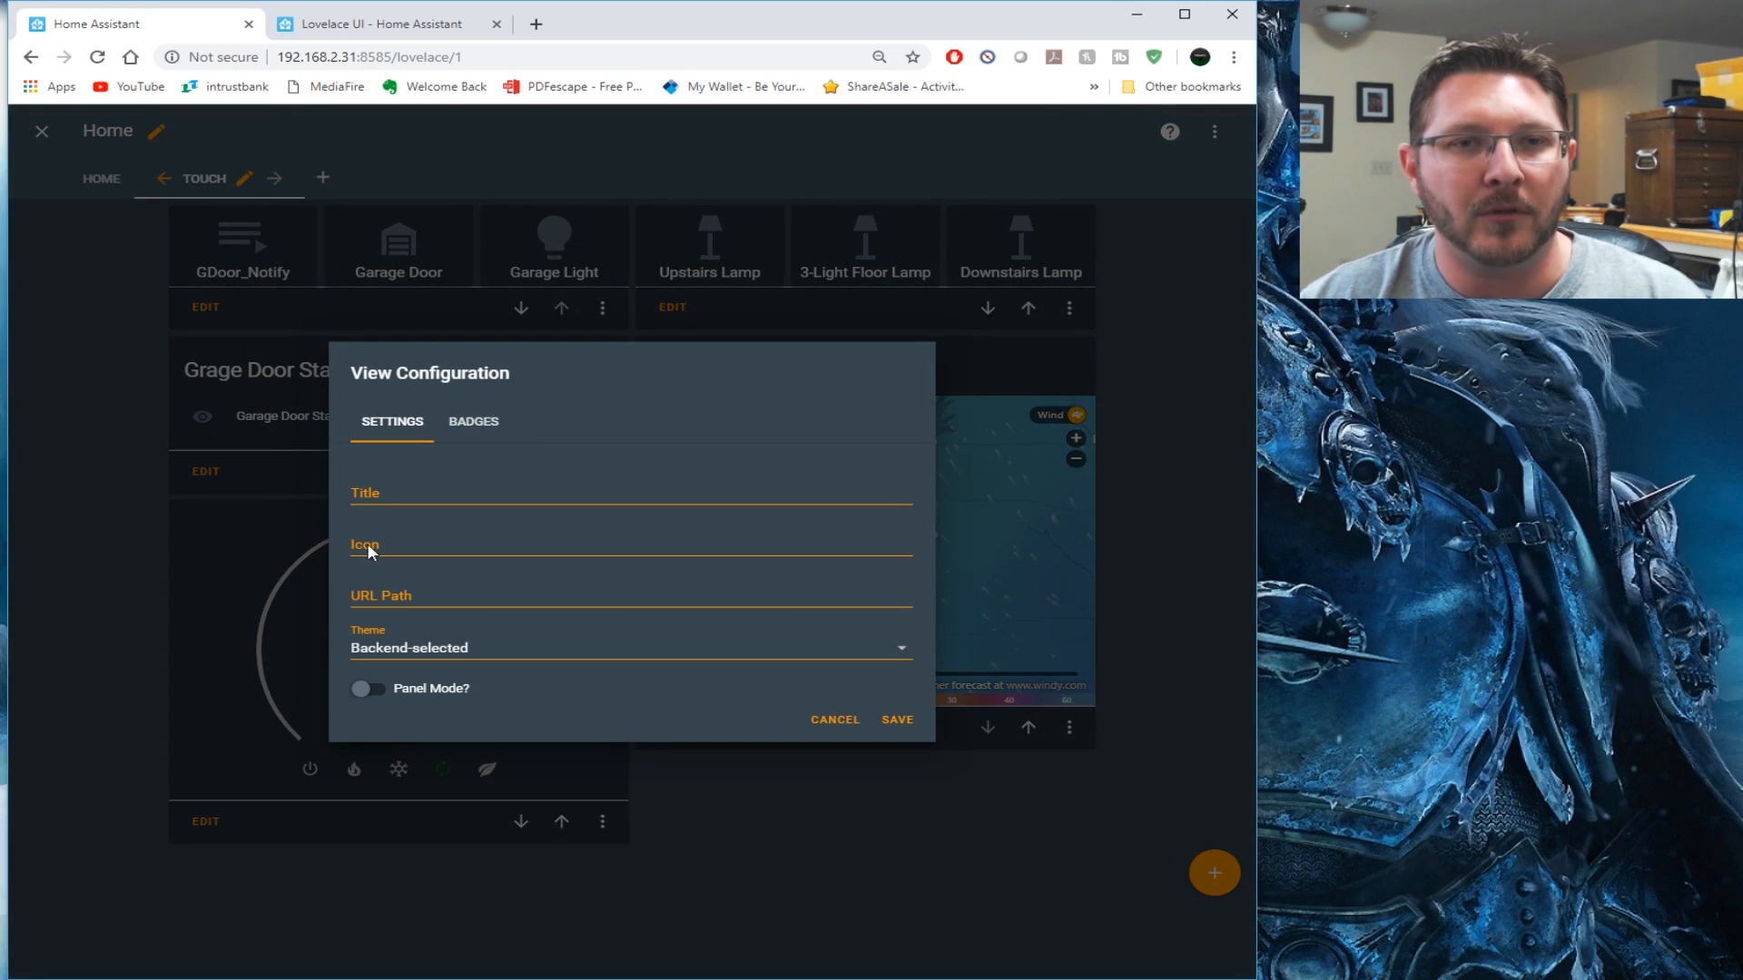
left_click(444, 492)
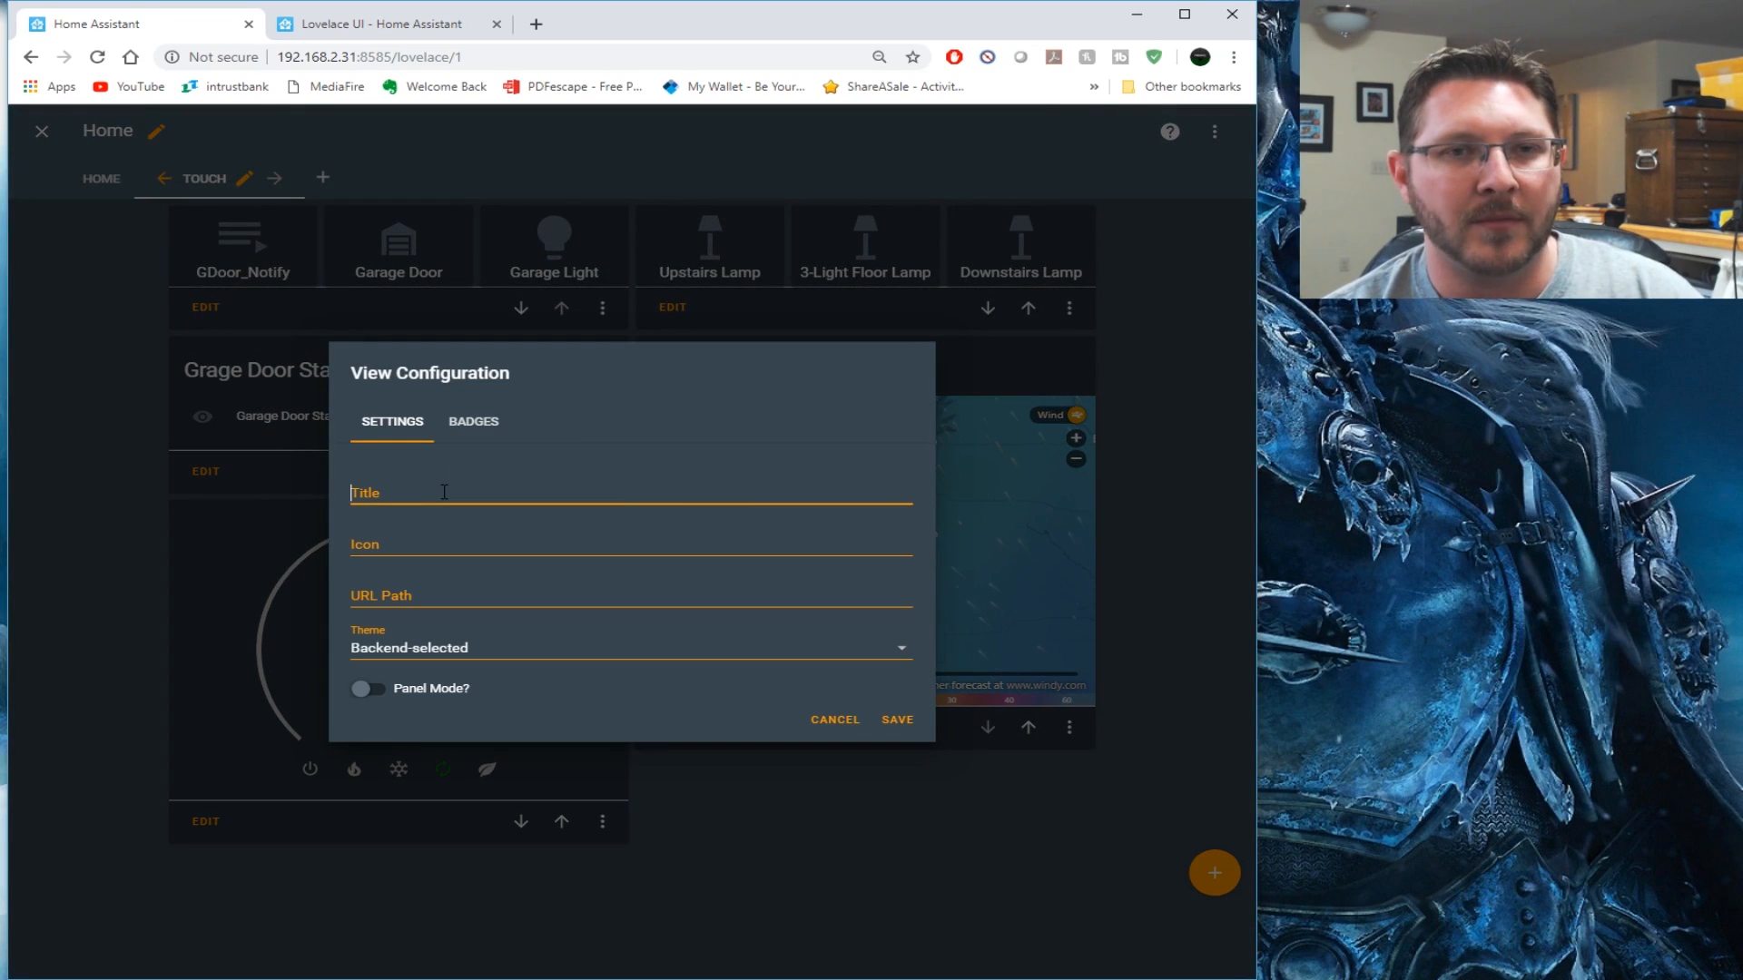
type("Testing")
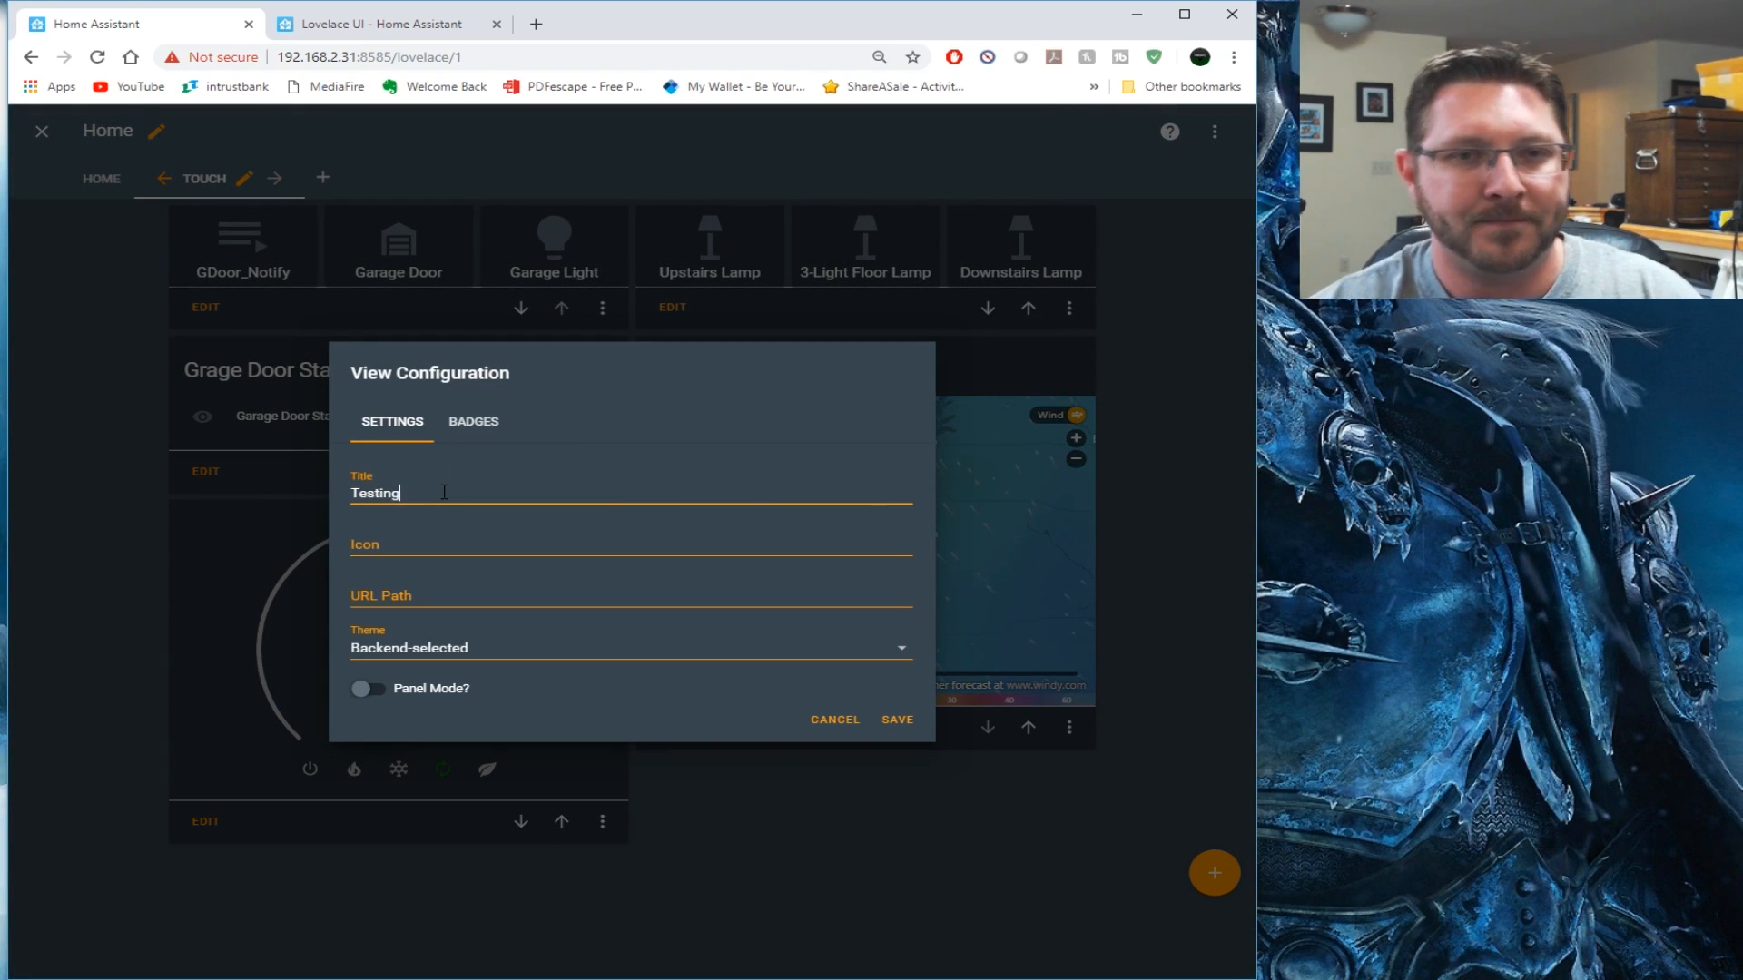
left_click(440, 538)
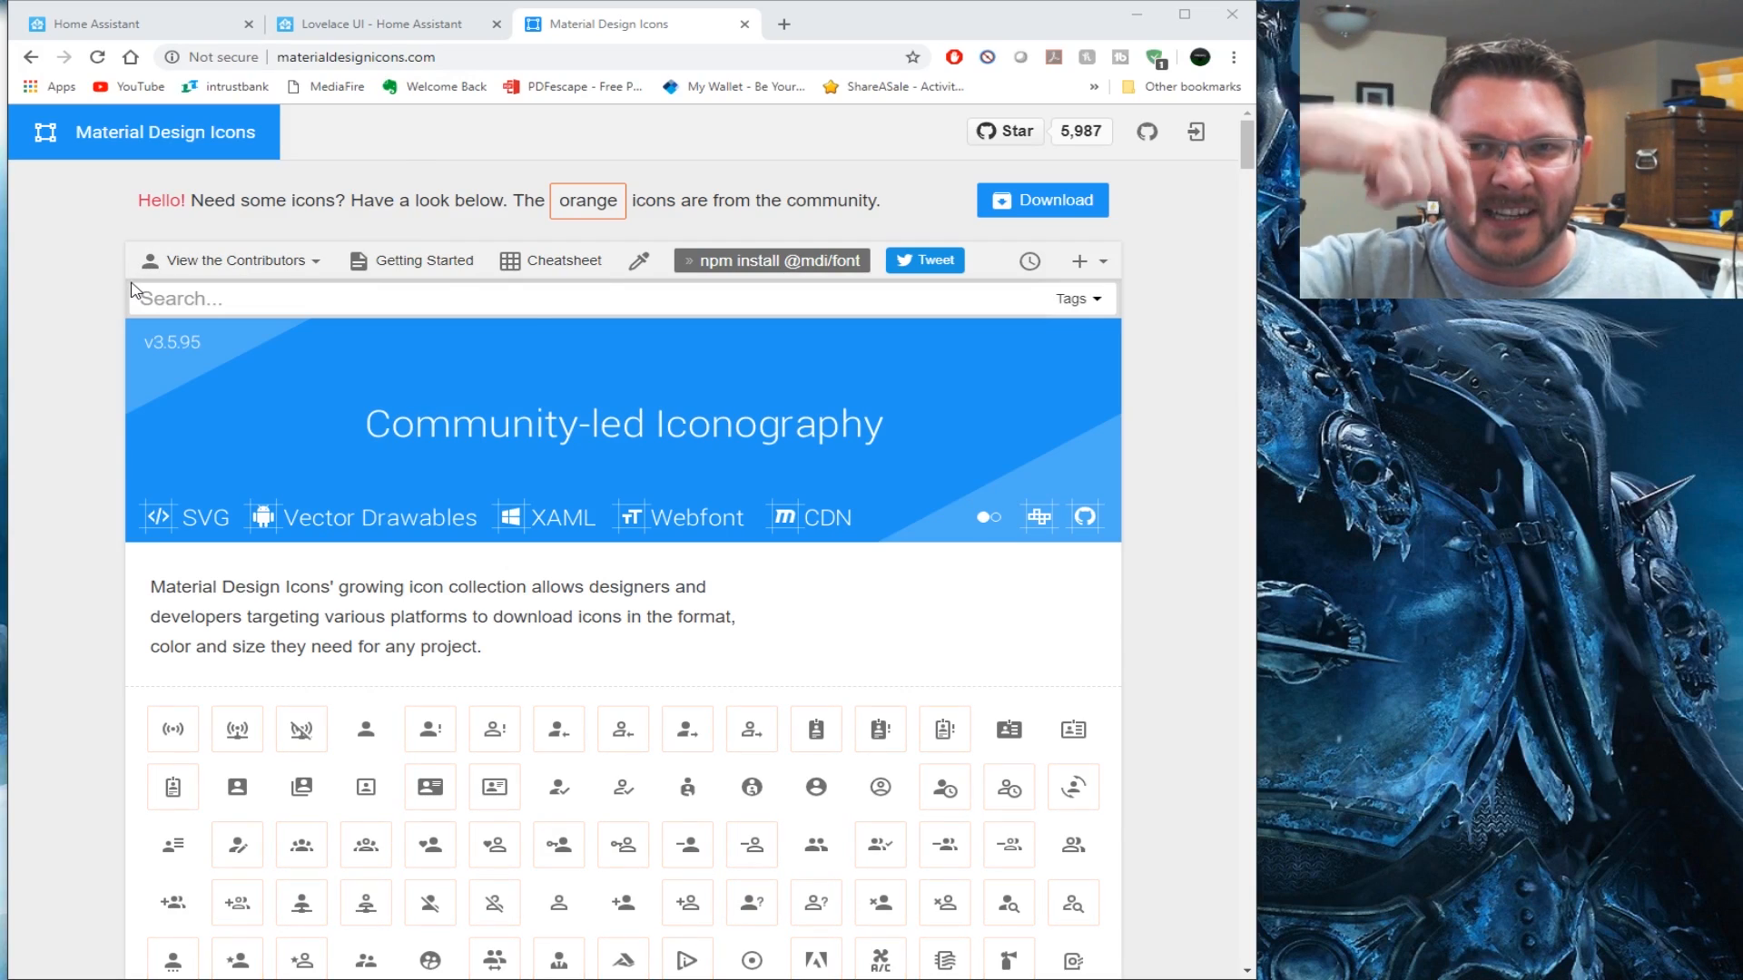
Browse the icon collection on the Material Design Icons website
scroll(633, 612, "down", 20)
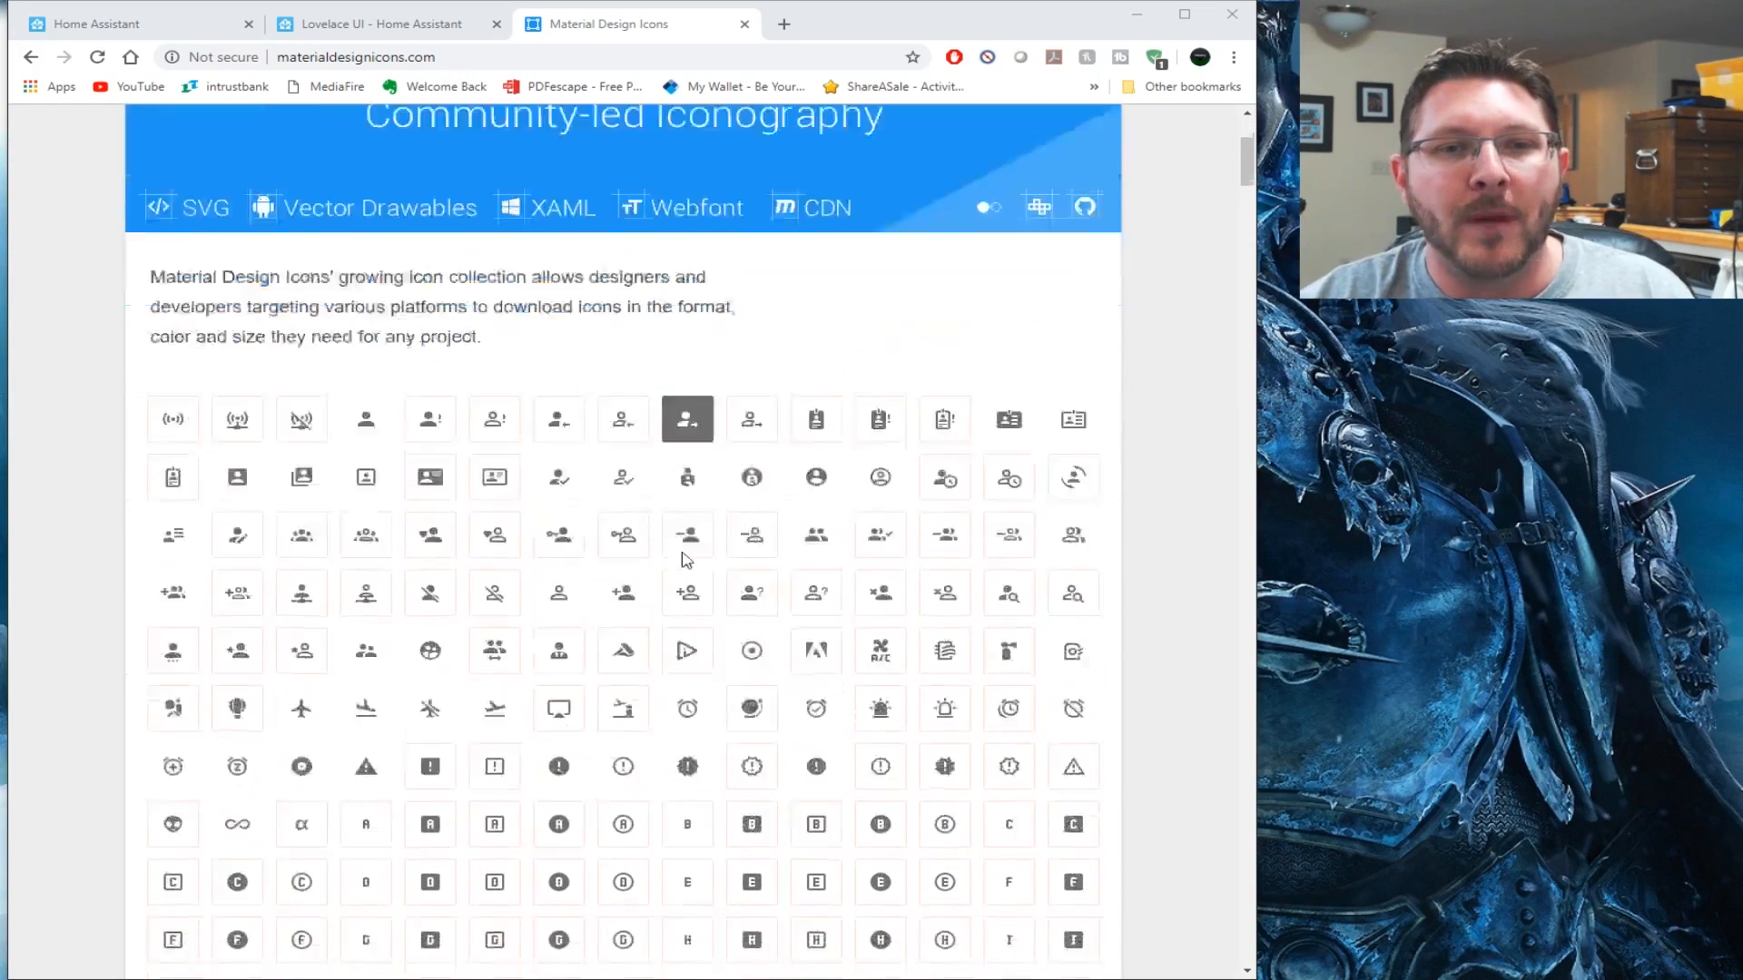
scroll(599, 399, "down", 20)
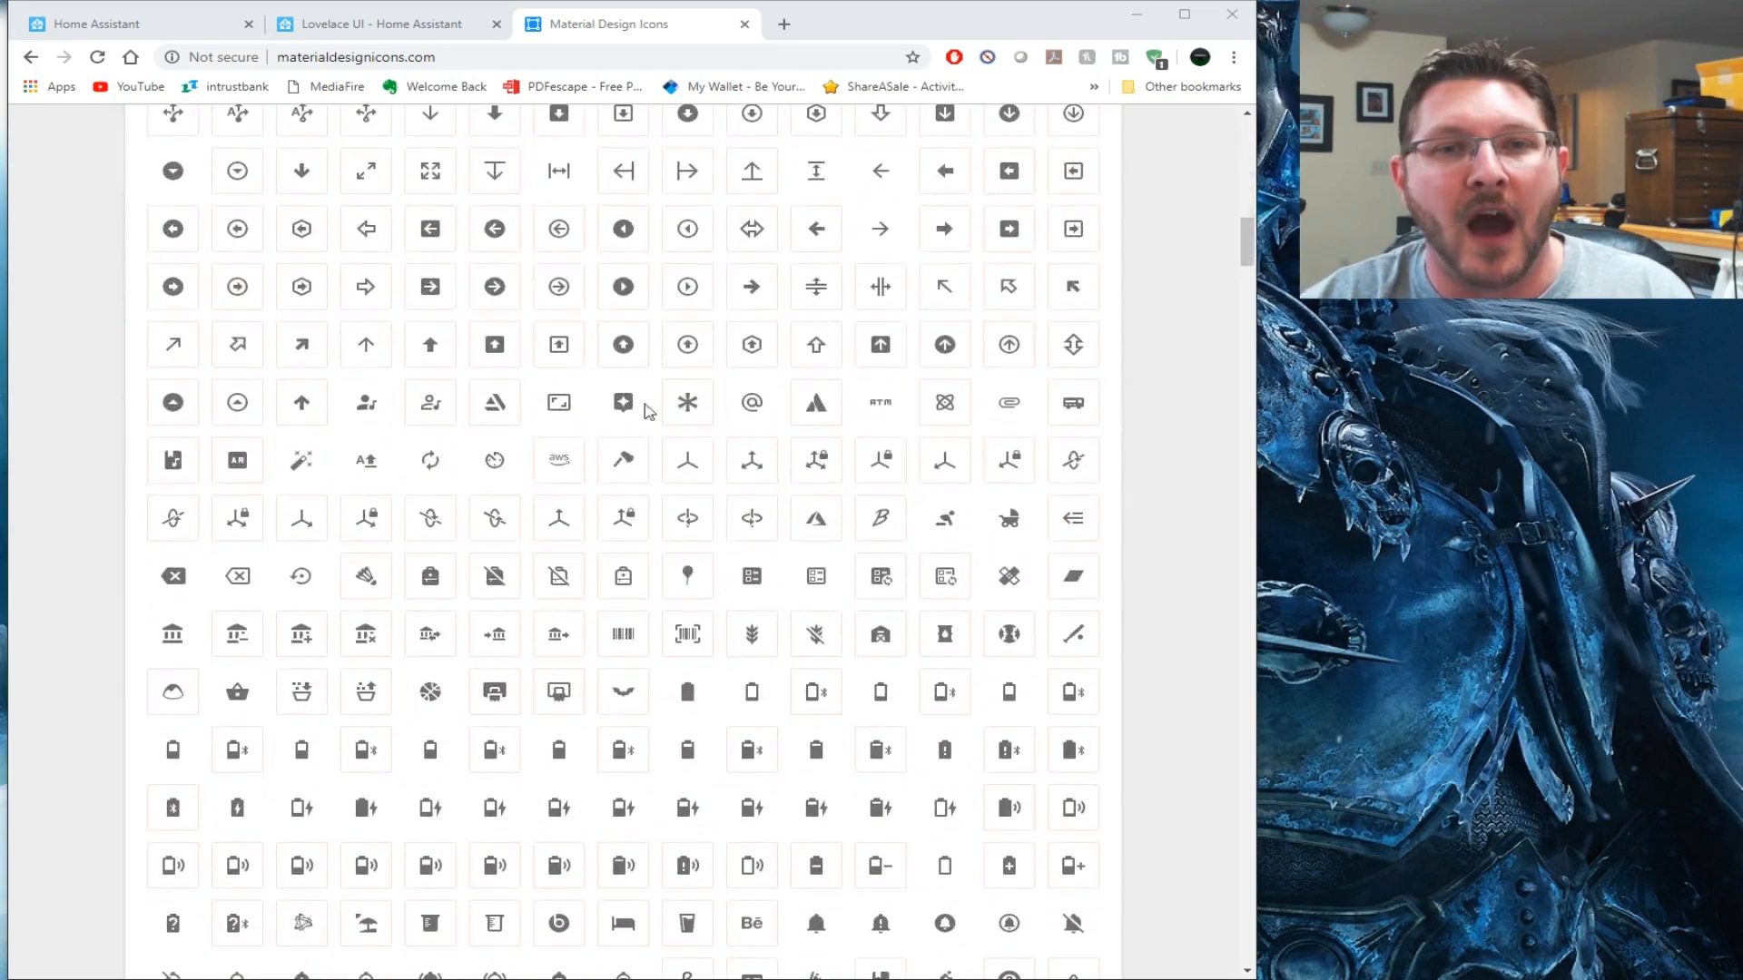
scroll(599, 400, "up", 20)
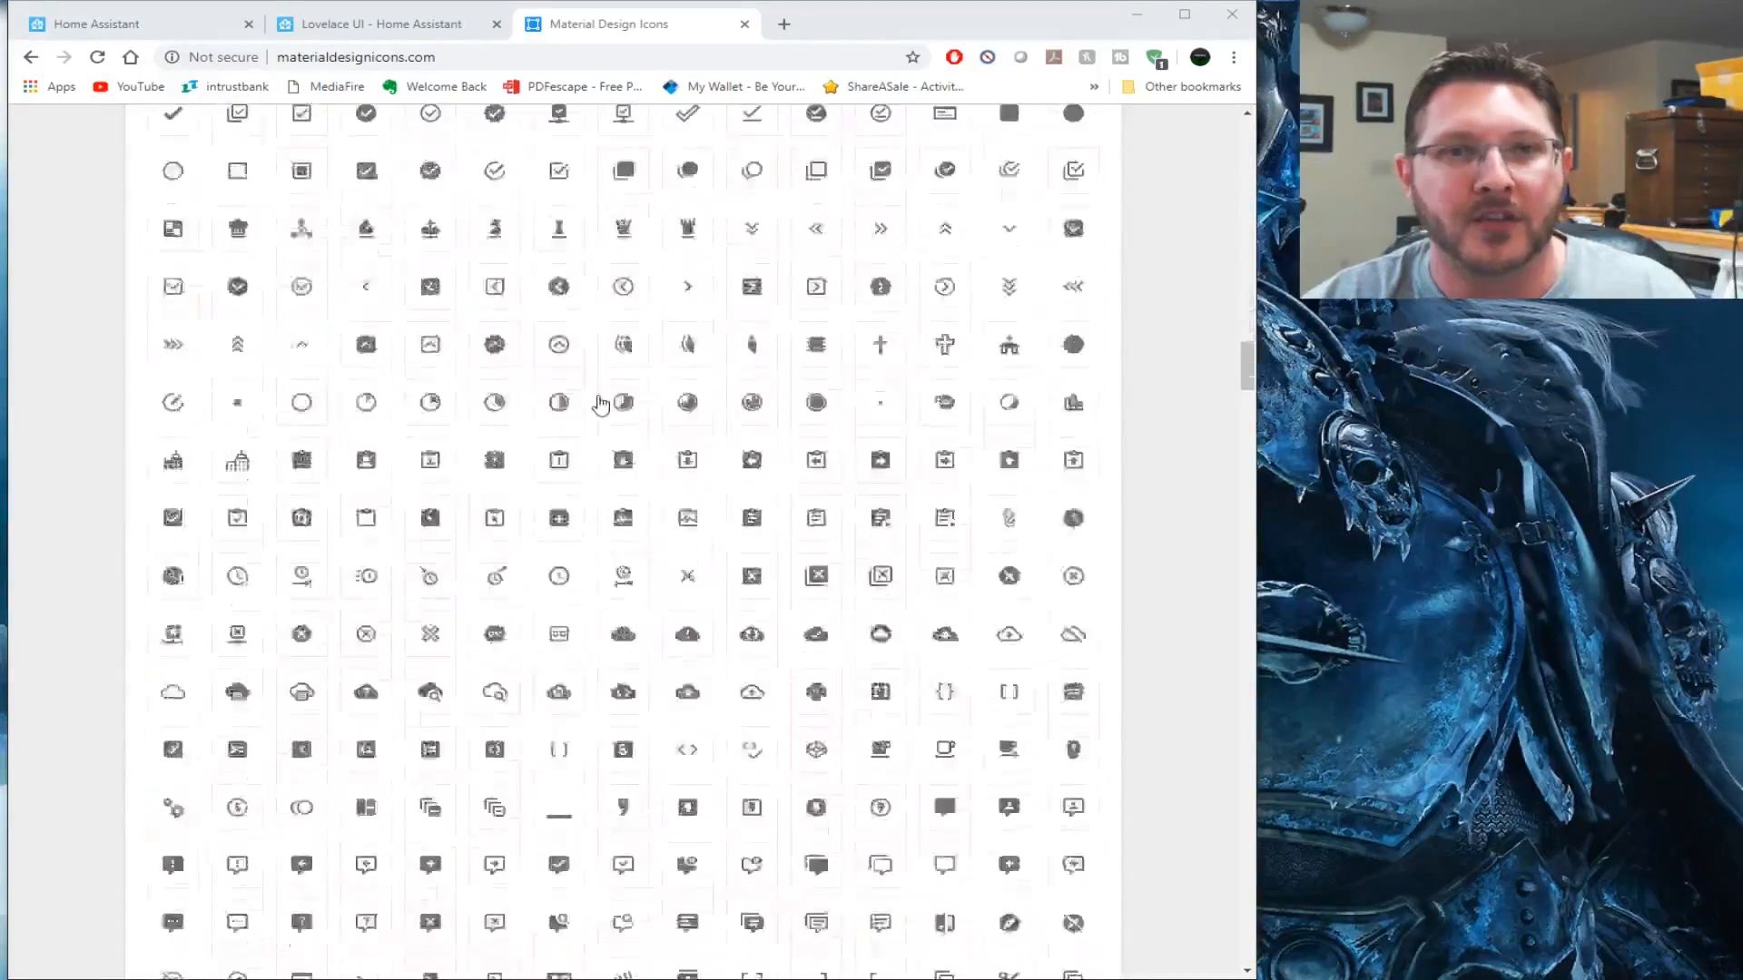
scroll(552, 261, "up", 15)
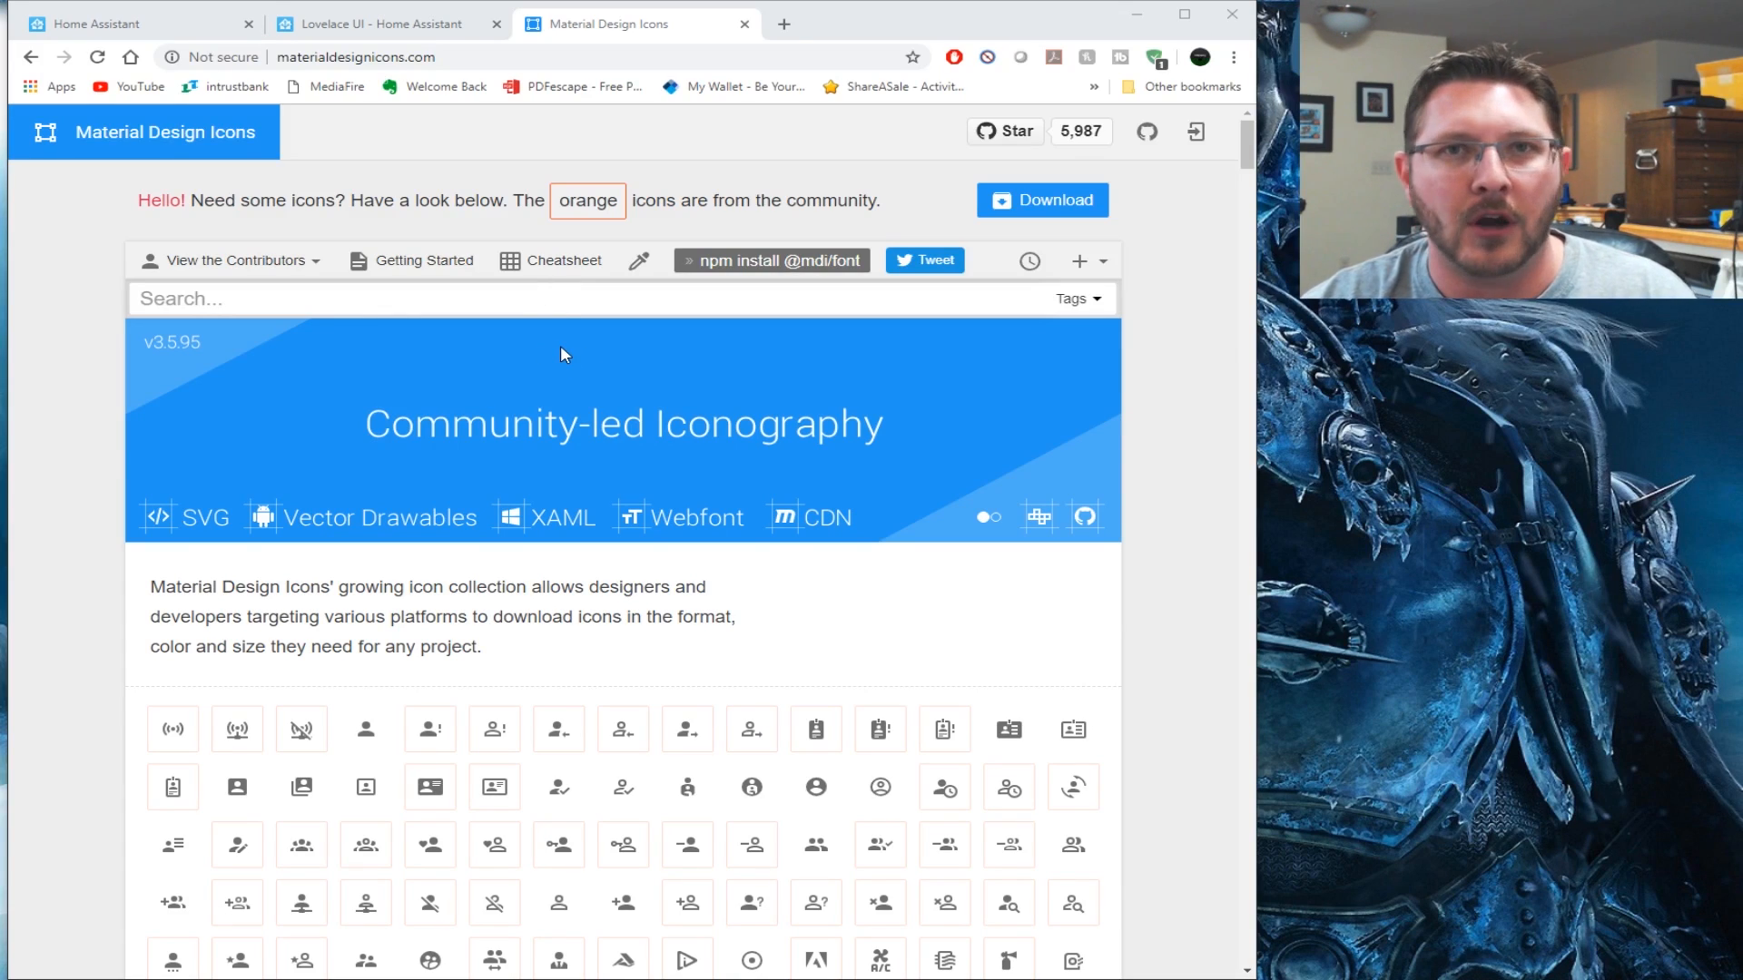
scroll(499, 436, "down", 3)
Return to Home Assistant, where the new view is saved, and open the Testing view
key("ctrl+1")
left_click(309, 202)
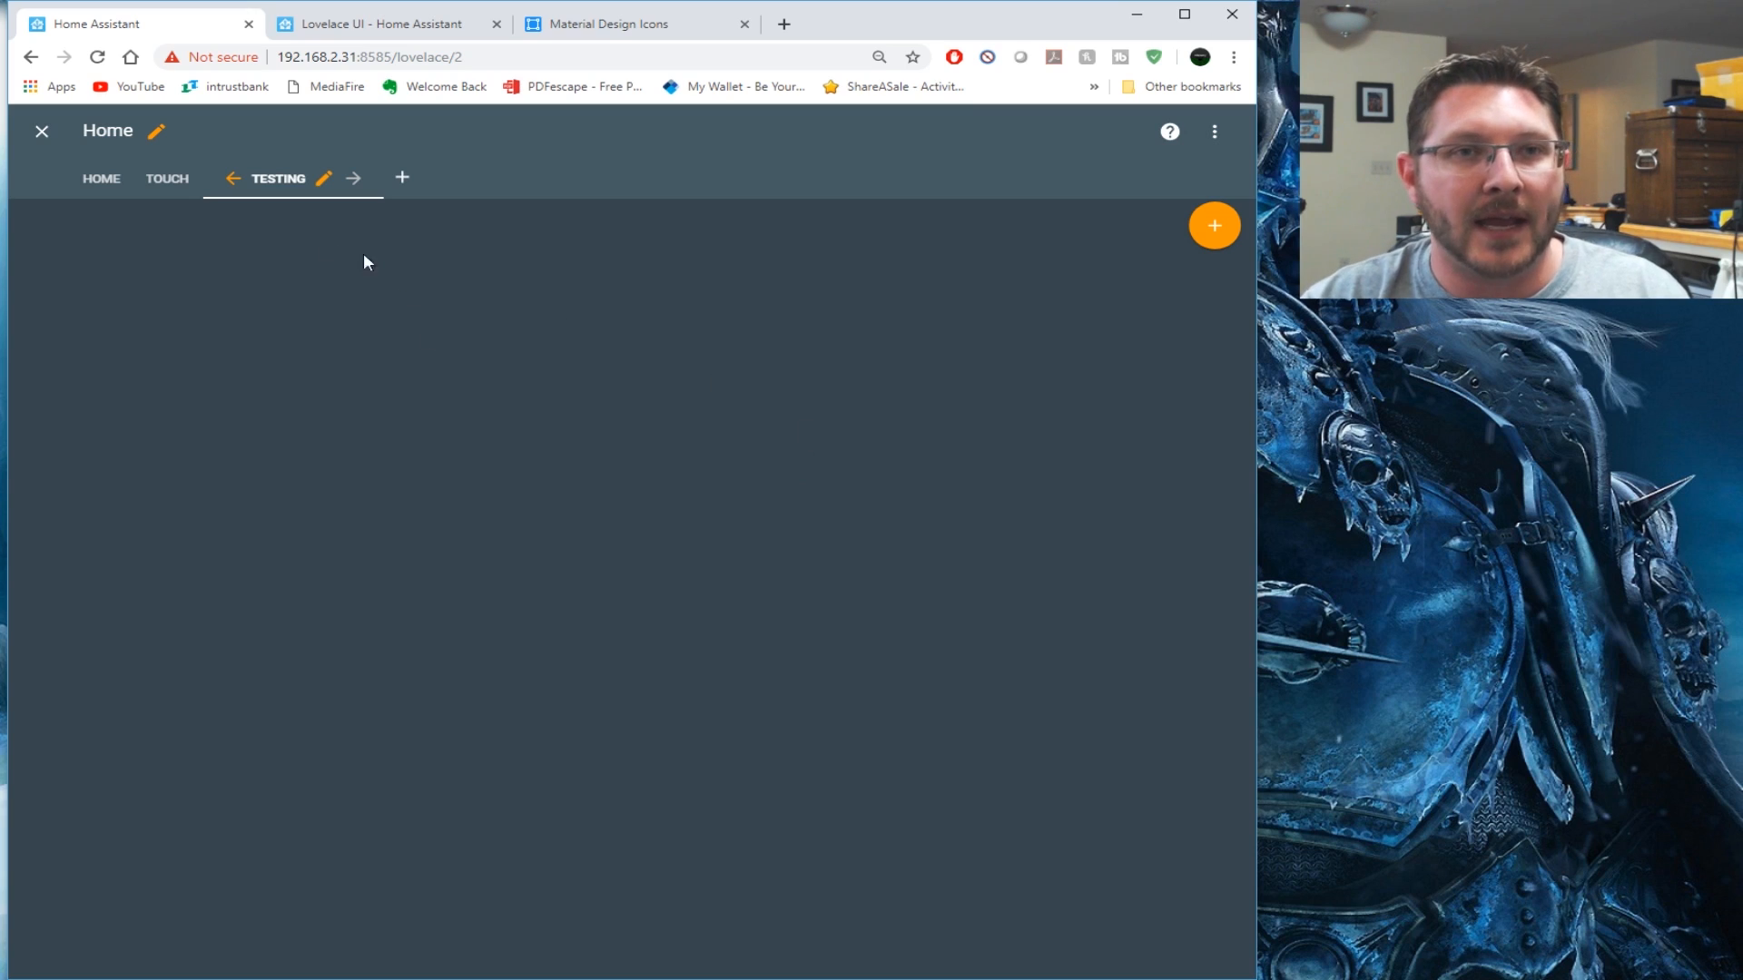
left_click(152, 177)
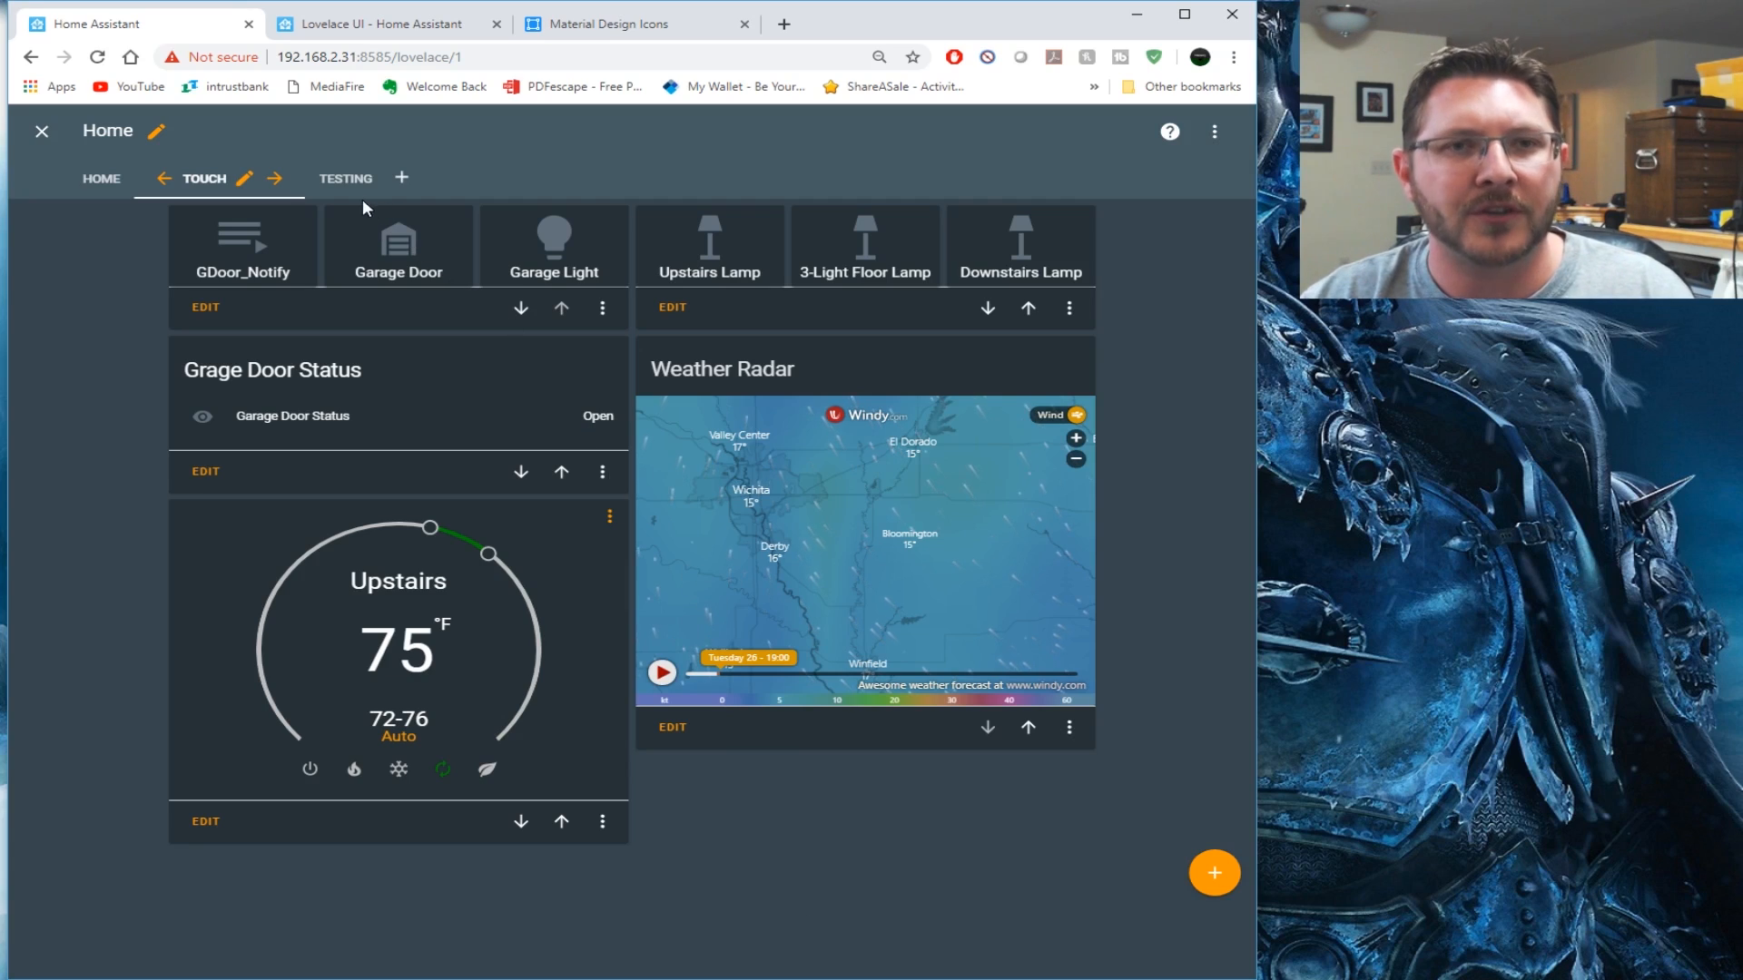
left_click(343, 180)
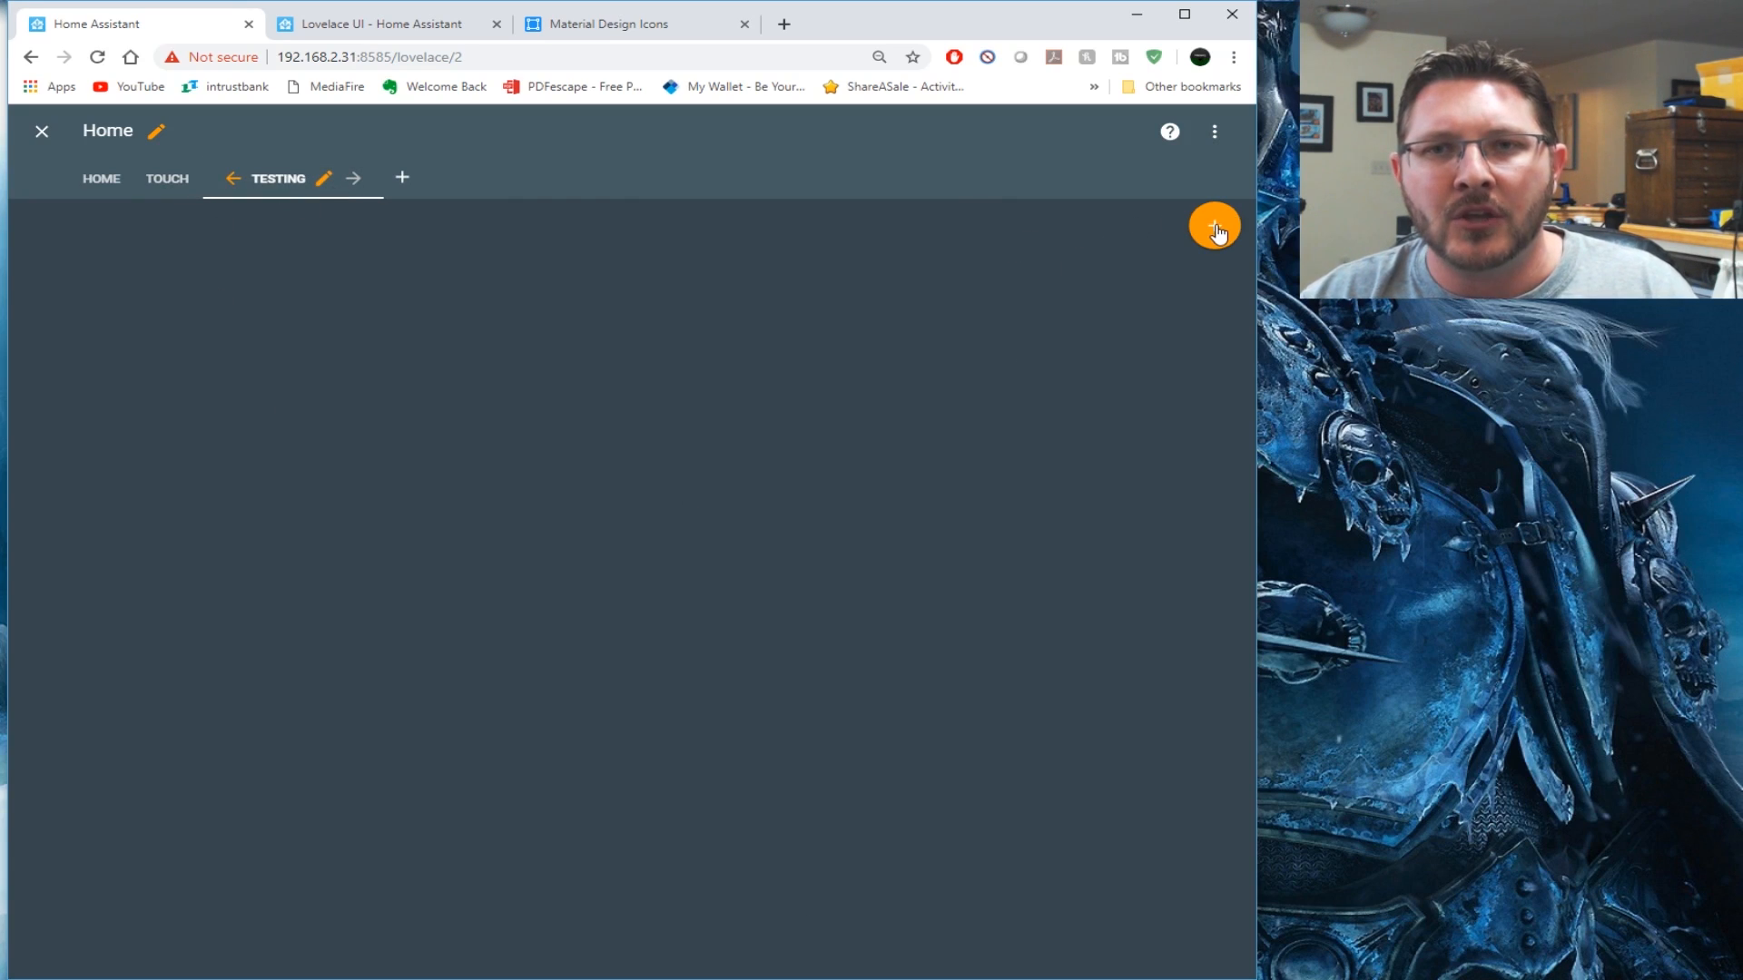
left_click(1214, 227)
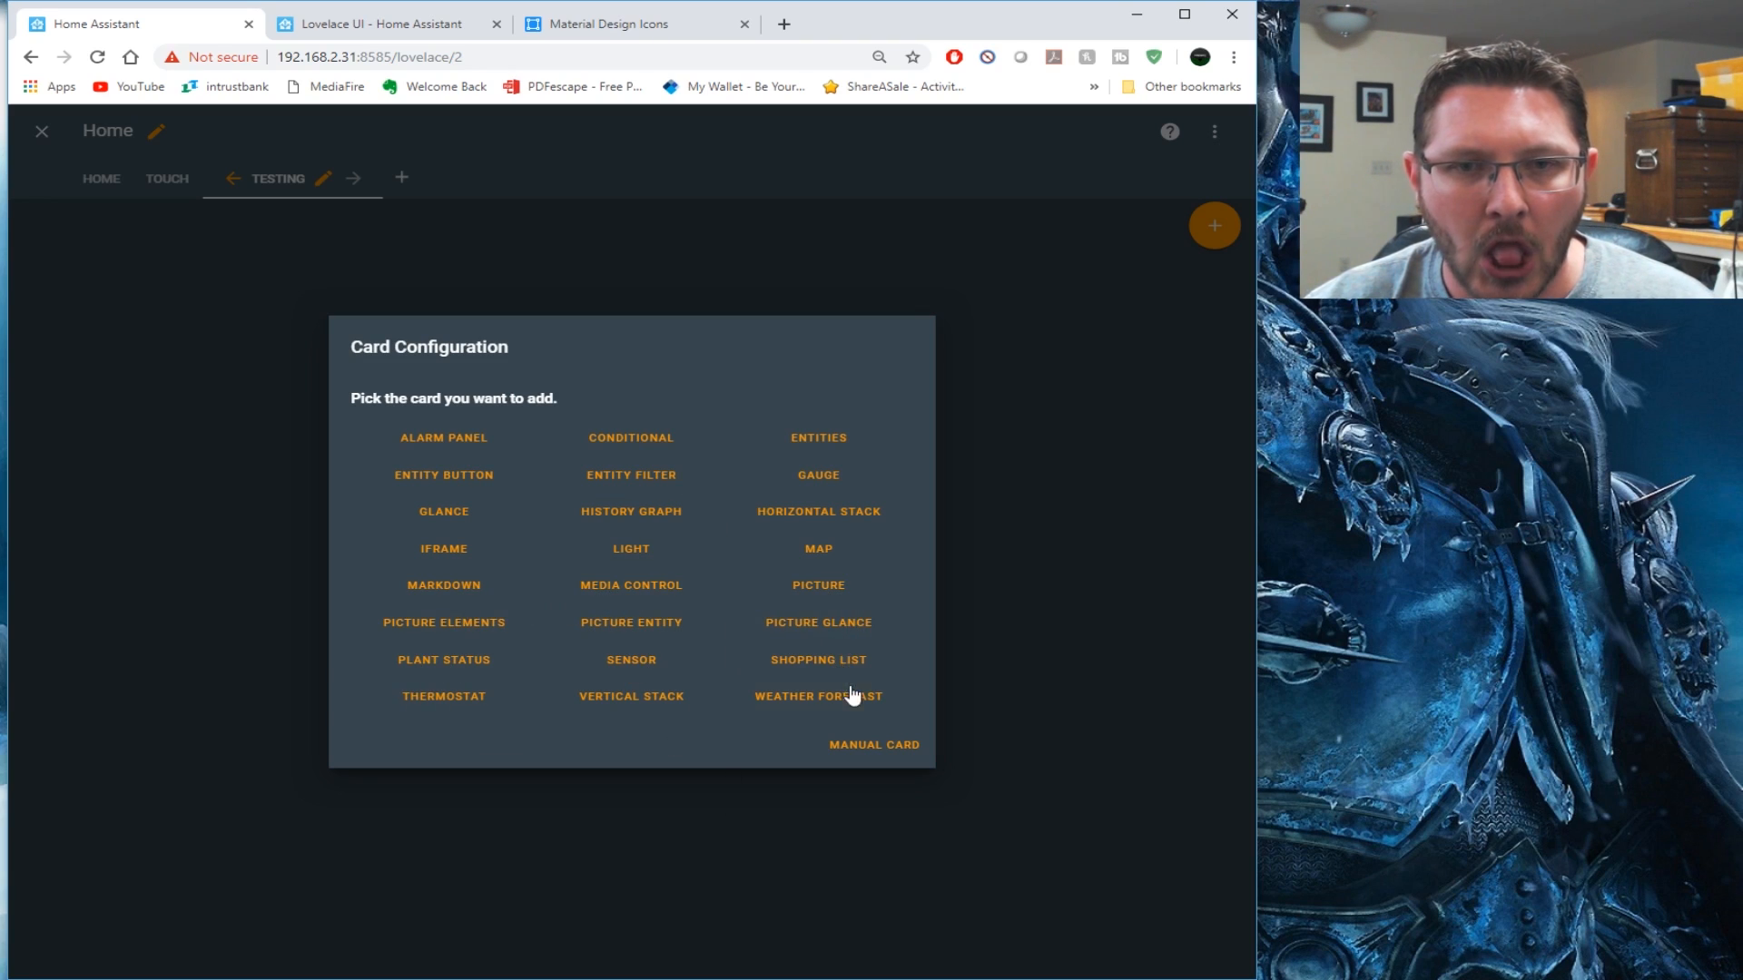
key("ctrl+plus")
key("ctrl+plus")
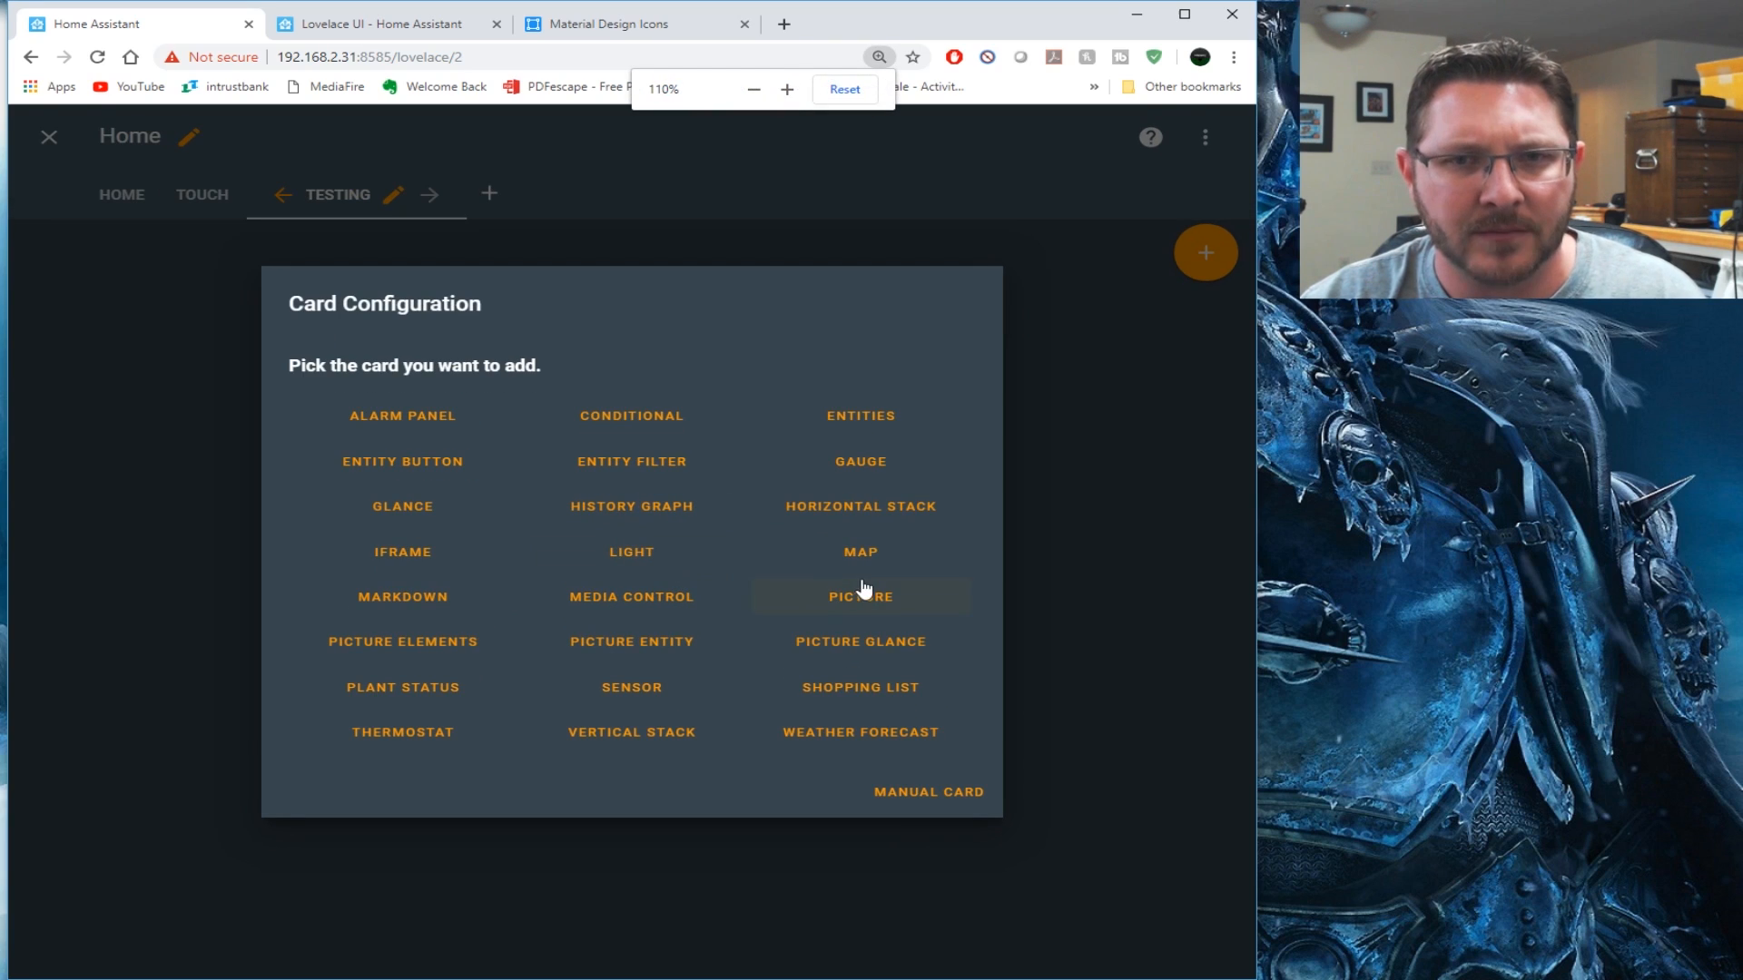
left_click(886, 517)
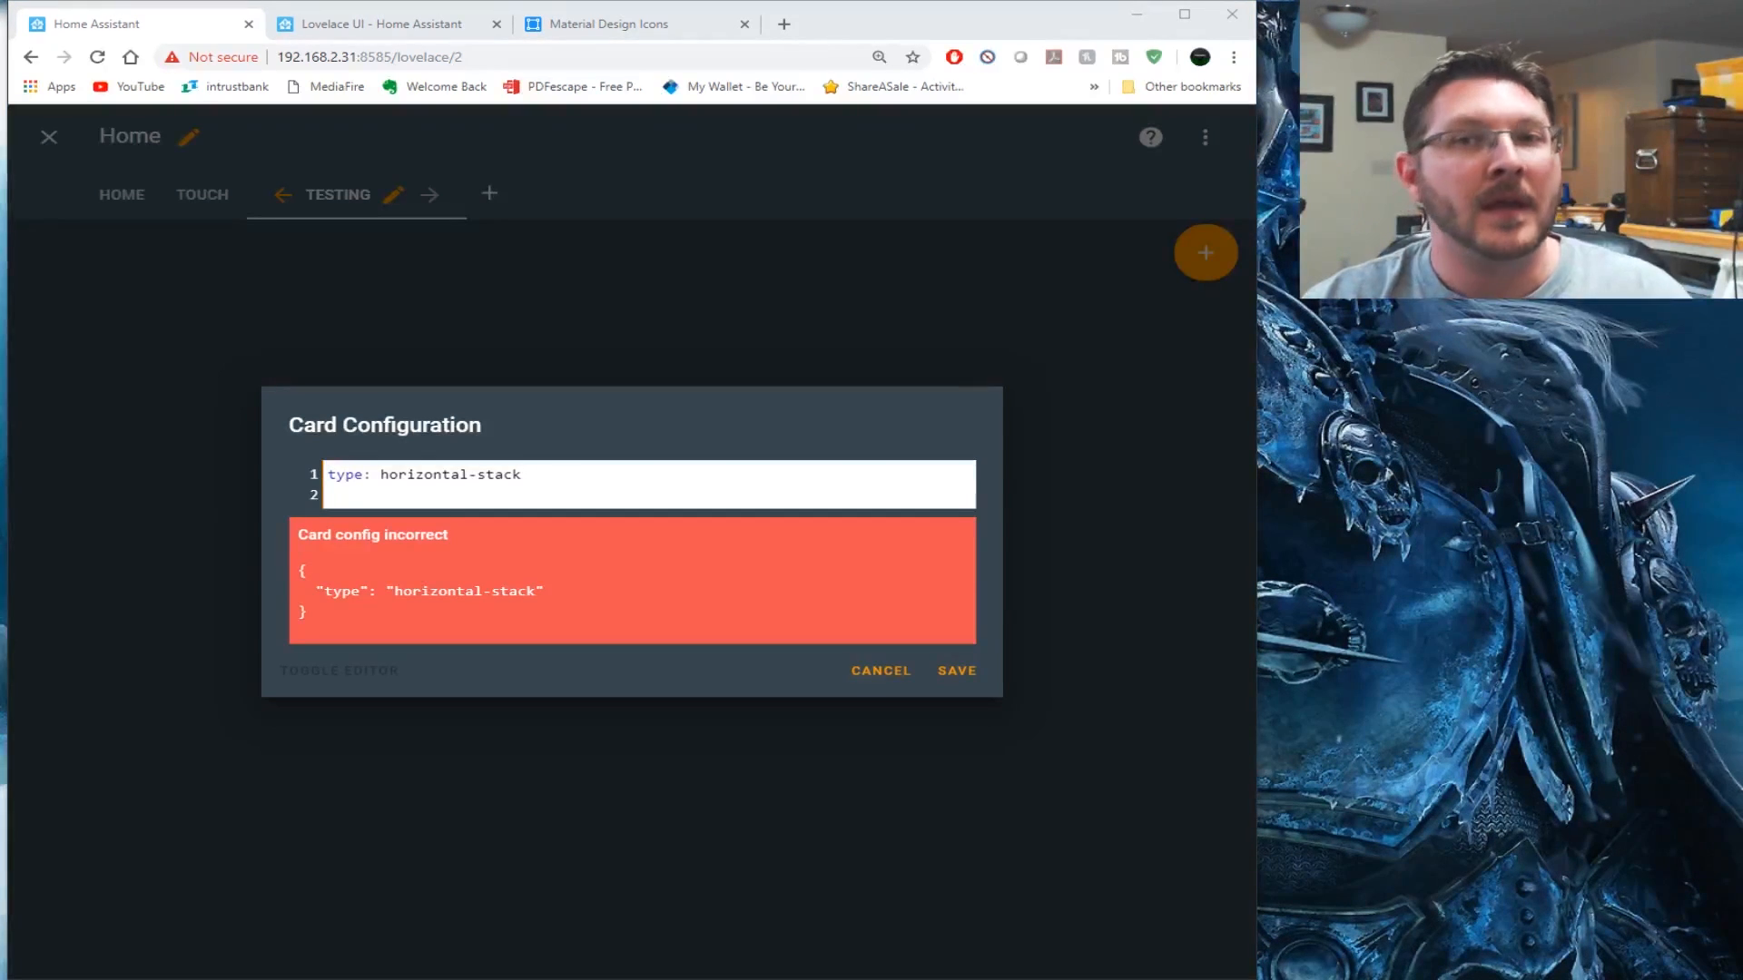
left_click(878, 673)
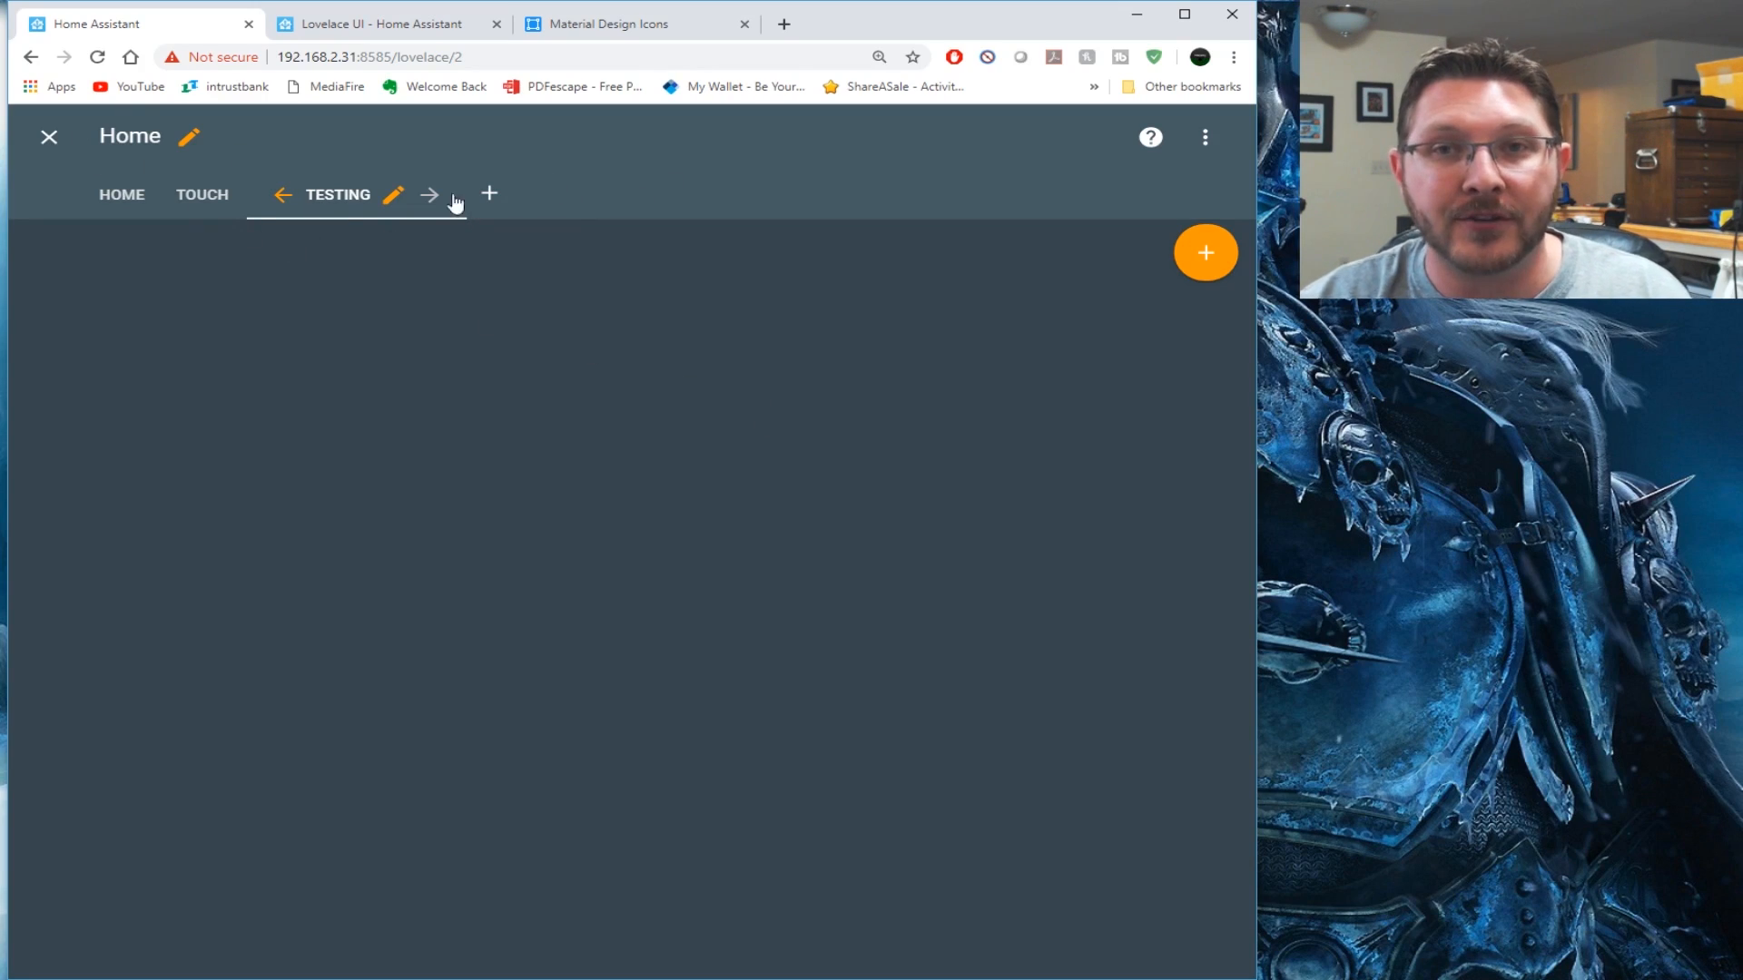
Leave dashboard editing and open the States developer tool
left_click(49, 137)
left_click(49, 137)
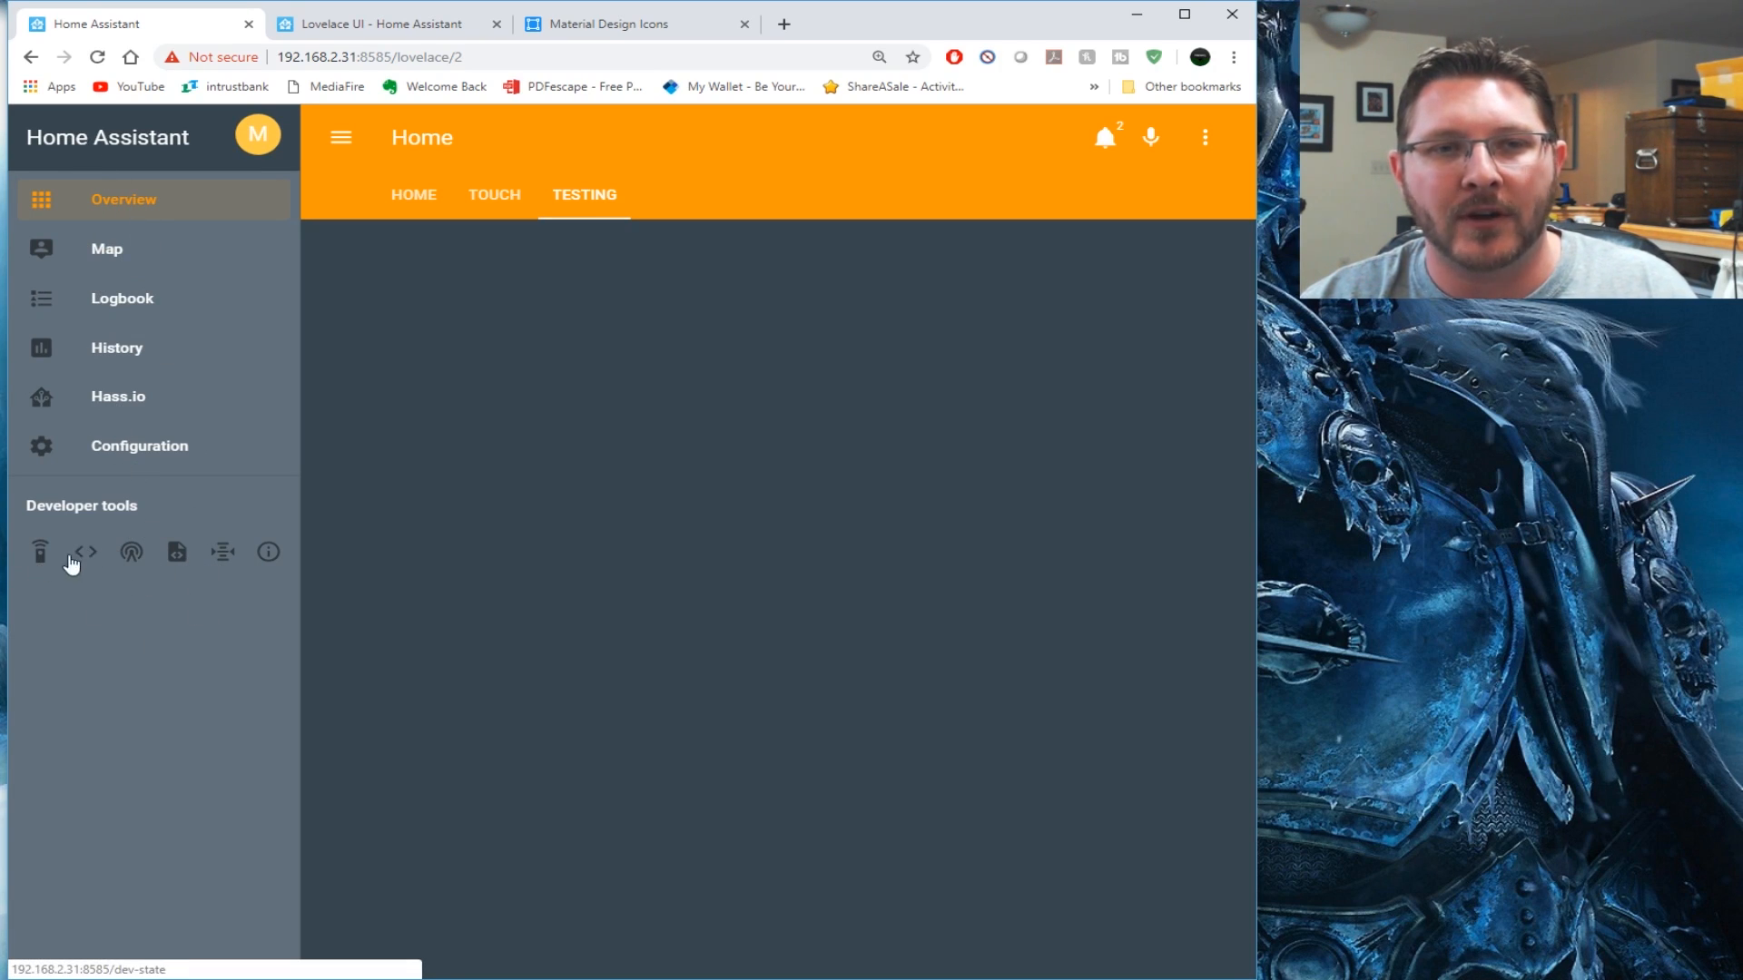
left_click(87, 555)
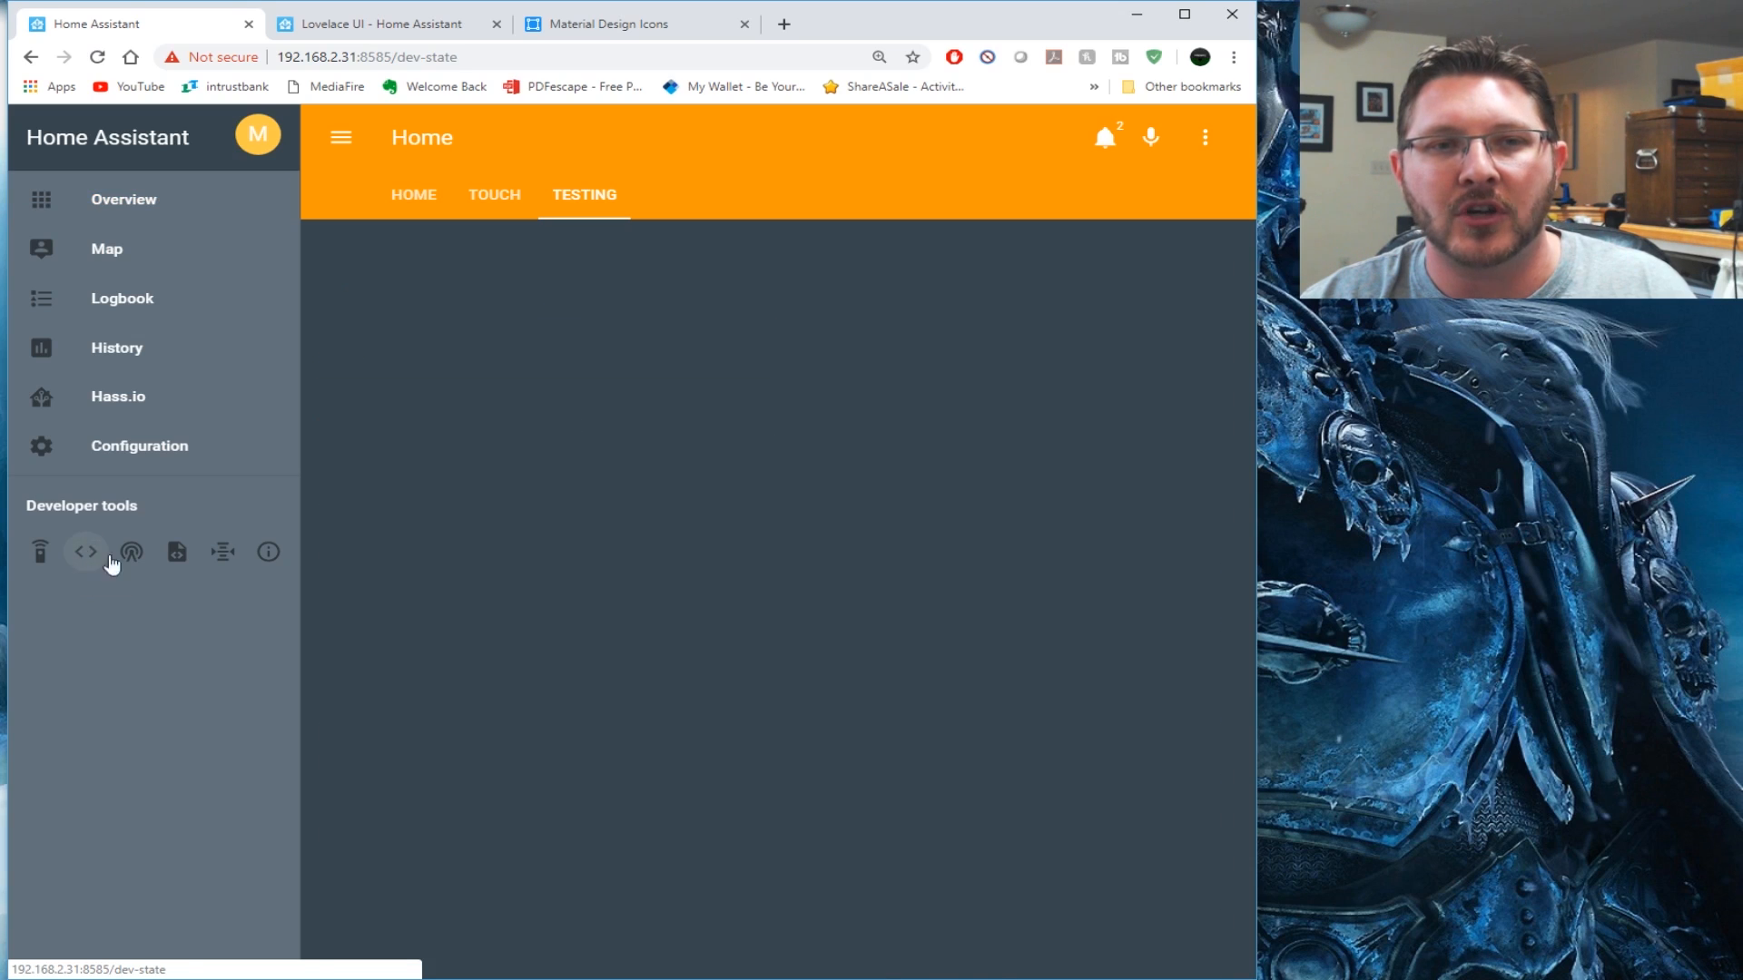
Examine the current entities with their IDs, states and attributes in the States list
scroll(917, 349, "down", 2)
scroll(936, 341, "down", 4)
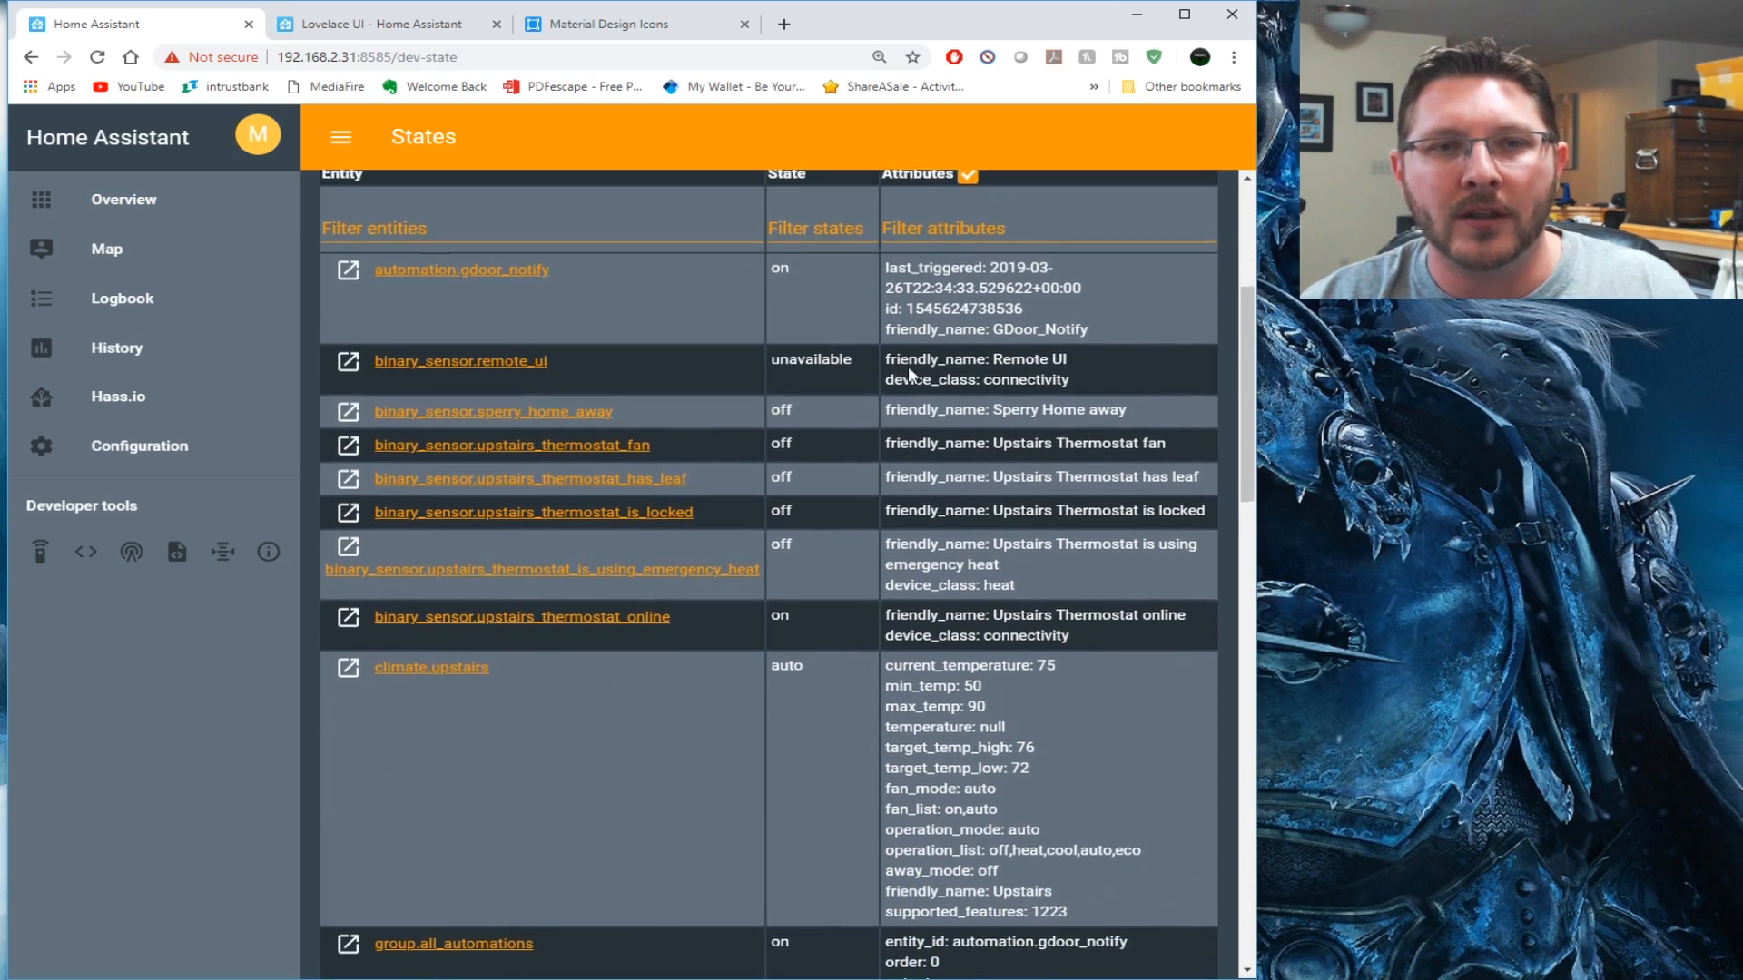
scroll(474, 369, "down", 5)
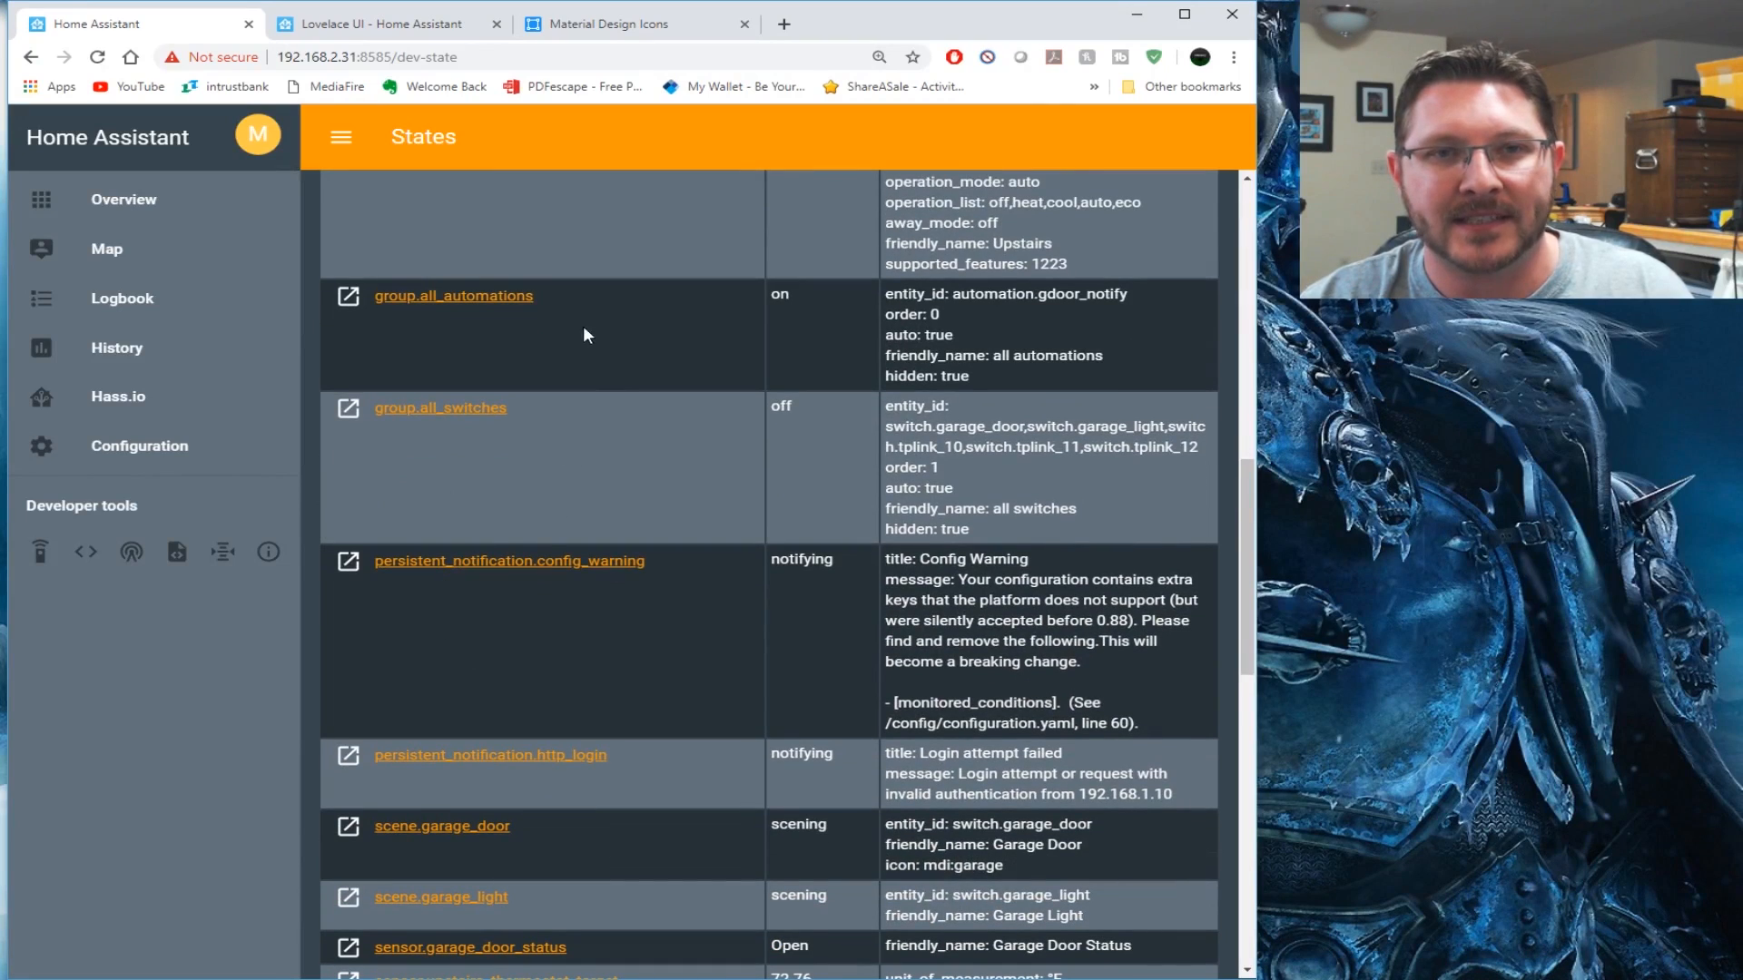
left_click_drag(583, 336, 394, 273)
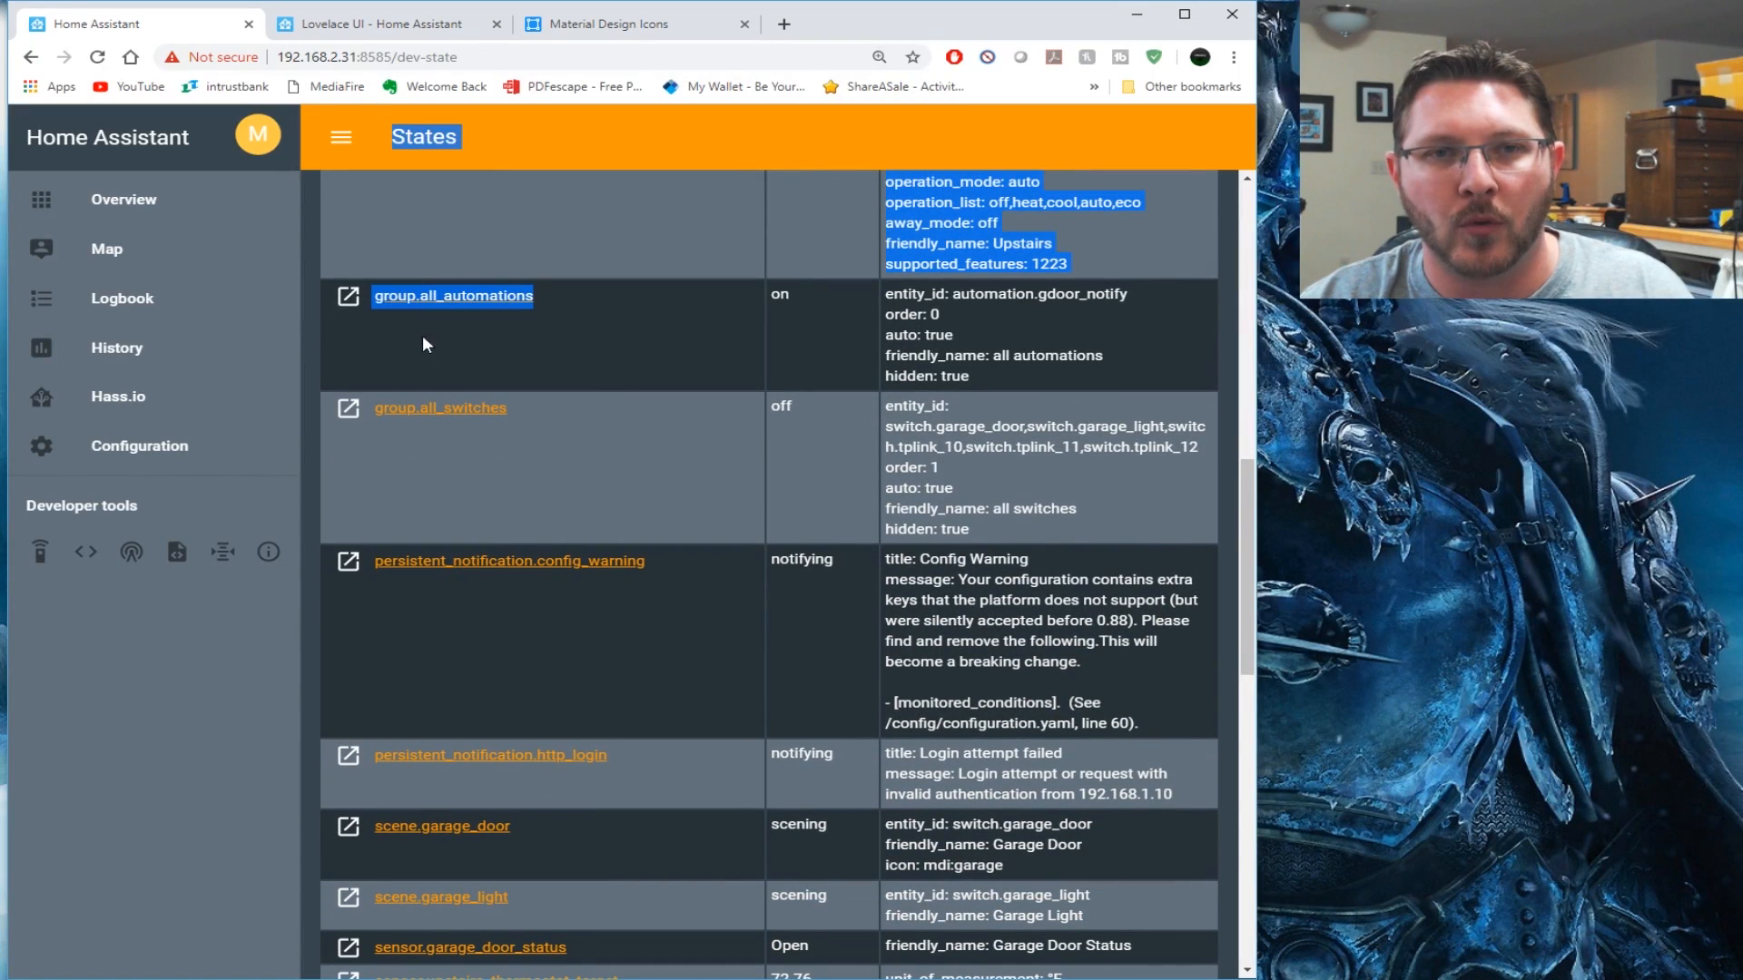
scroll(558, 365, "up", 1)
scroll(558, 365, "up", 10)
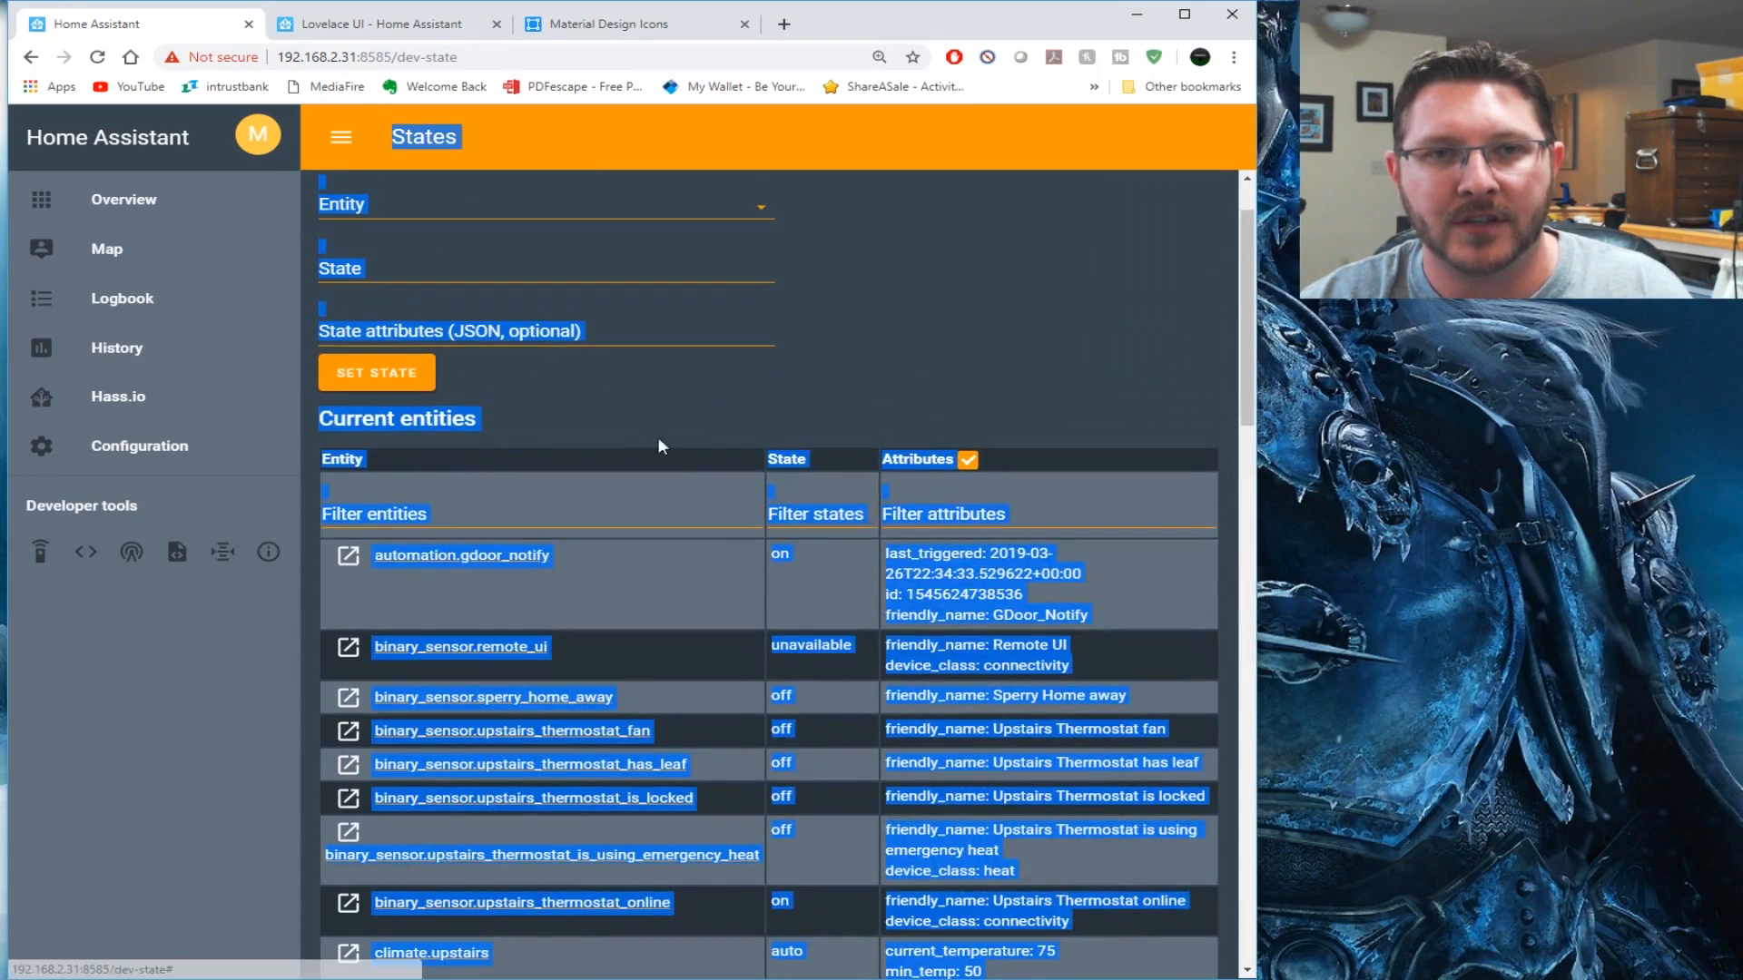
left_click(887, 353)
scroll(488, 472, "down", 10)
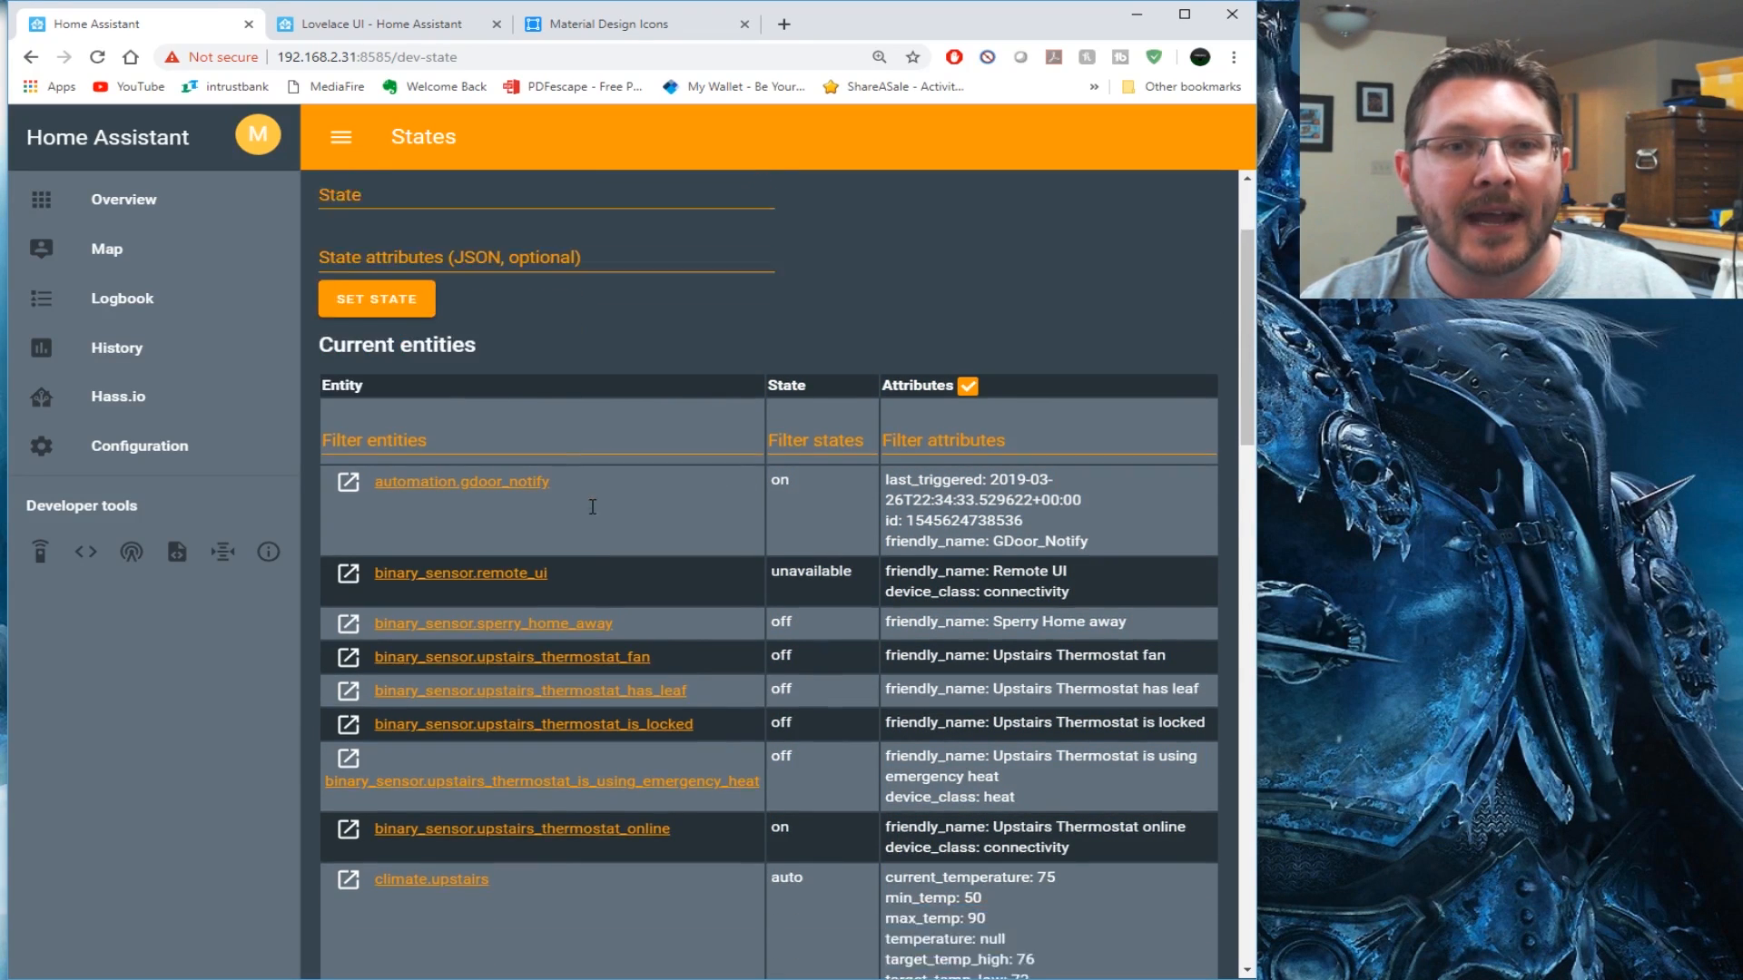
Examine the scene, sensor and switch entity IDs at the end of the States list
scroll(503, 440, "up", 3, "ctrl")
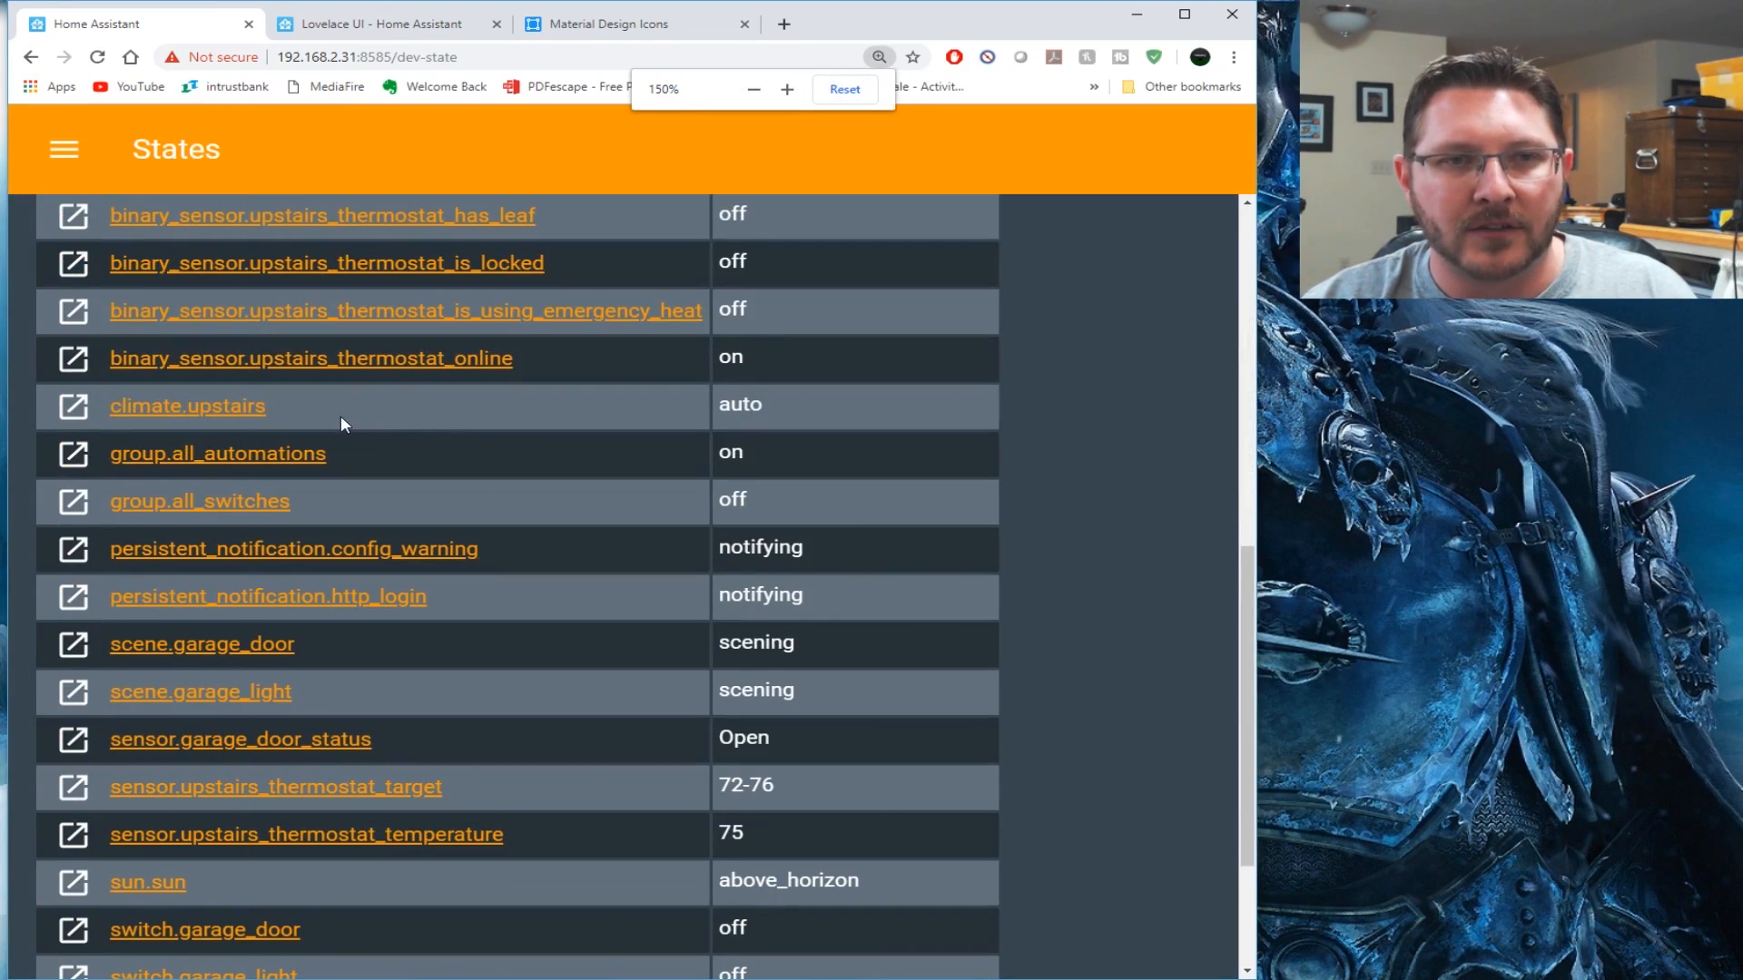
scroll(340, 416, "down", 3)
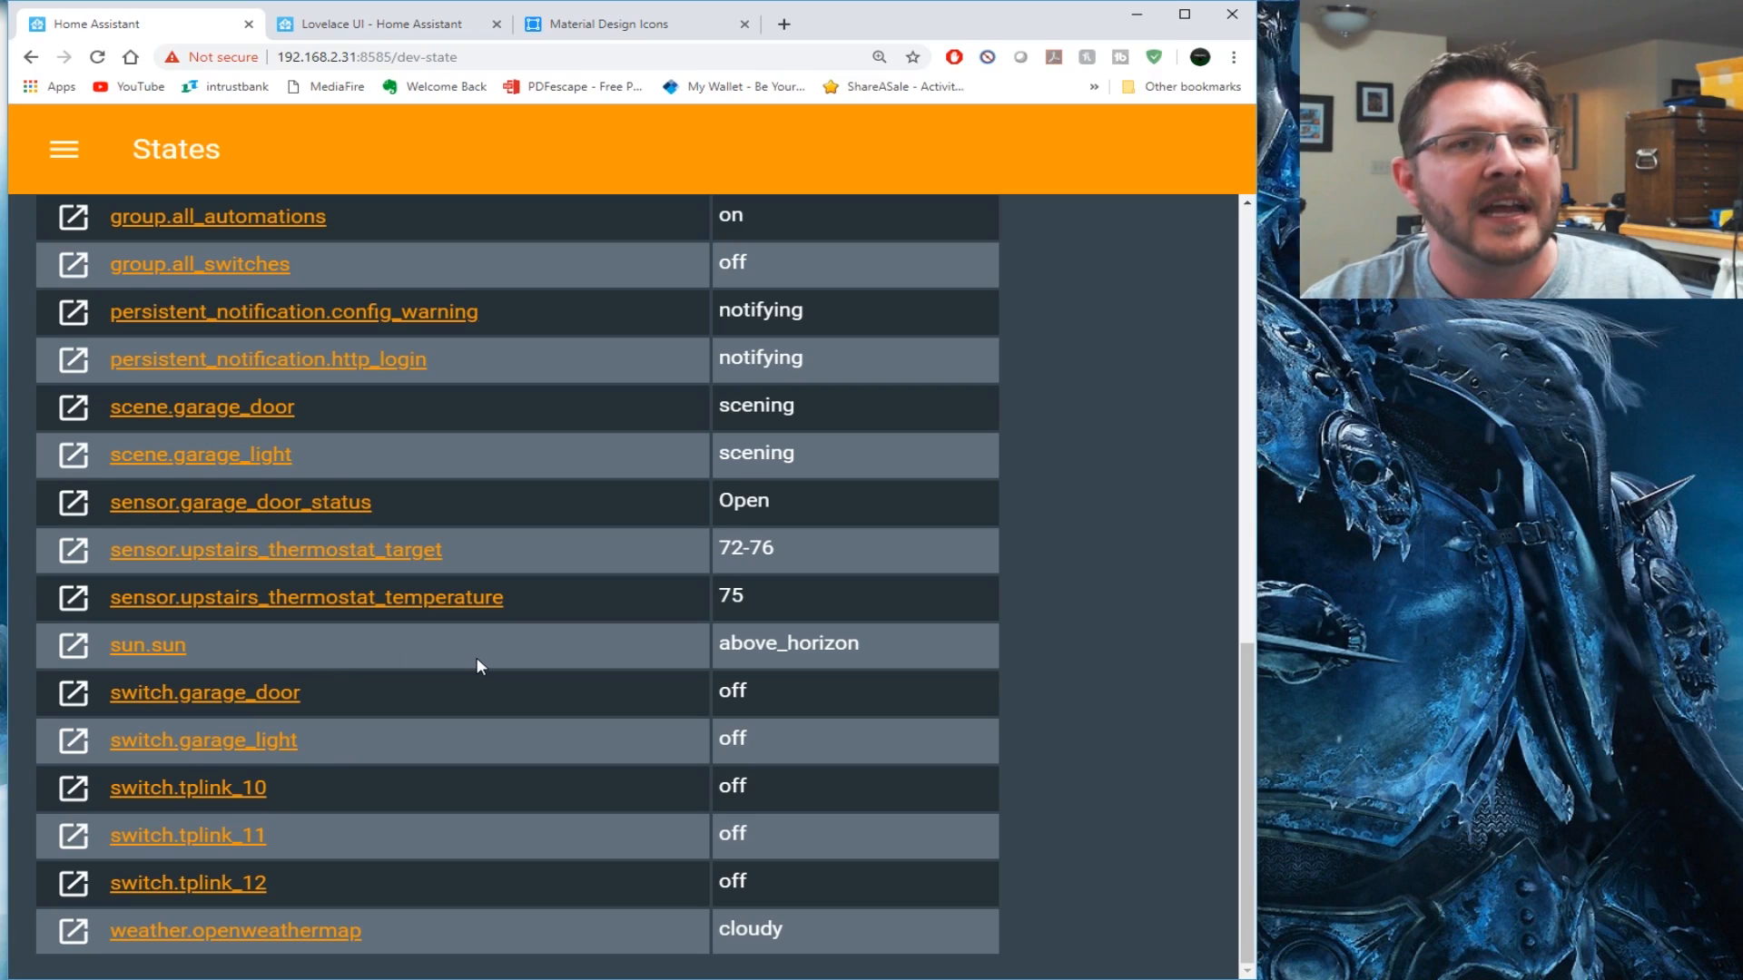
key("ctrl+minus")
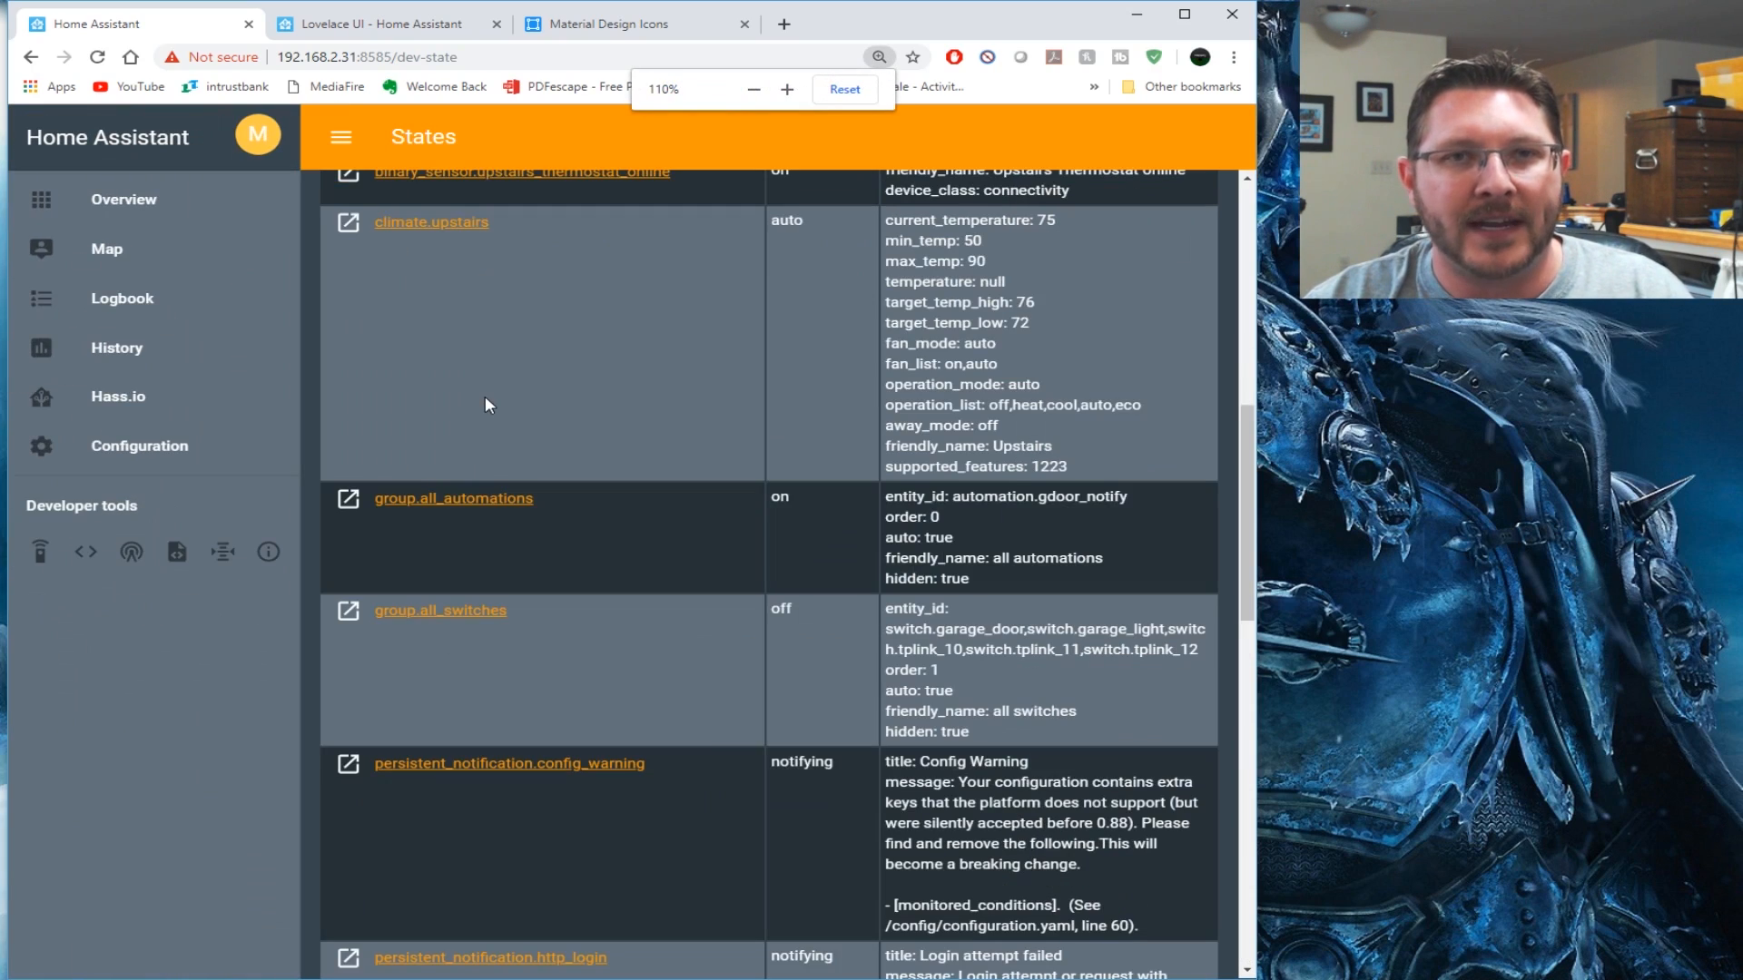
key("ctrl+minus")
Open the Testing view of the Overview dashboard and hide the sidebar
left_click(142, 202)
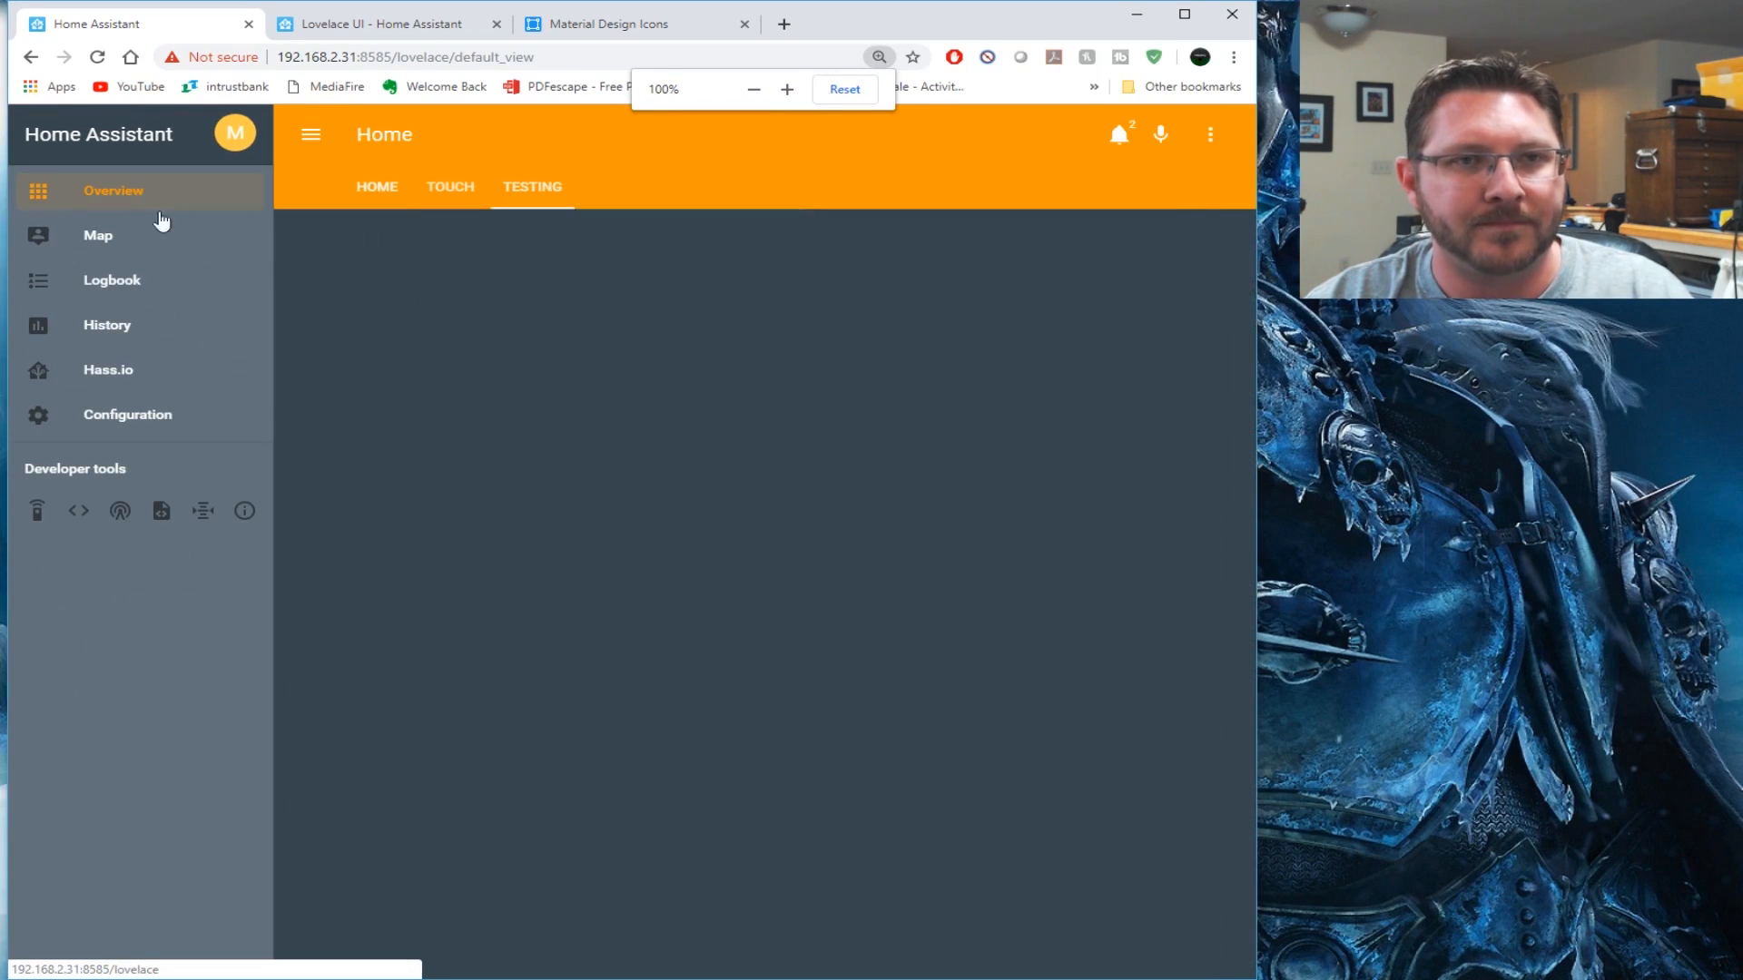
left_click(533, 186)
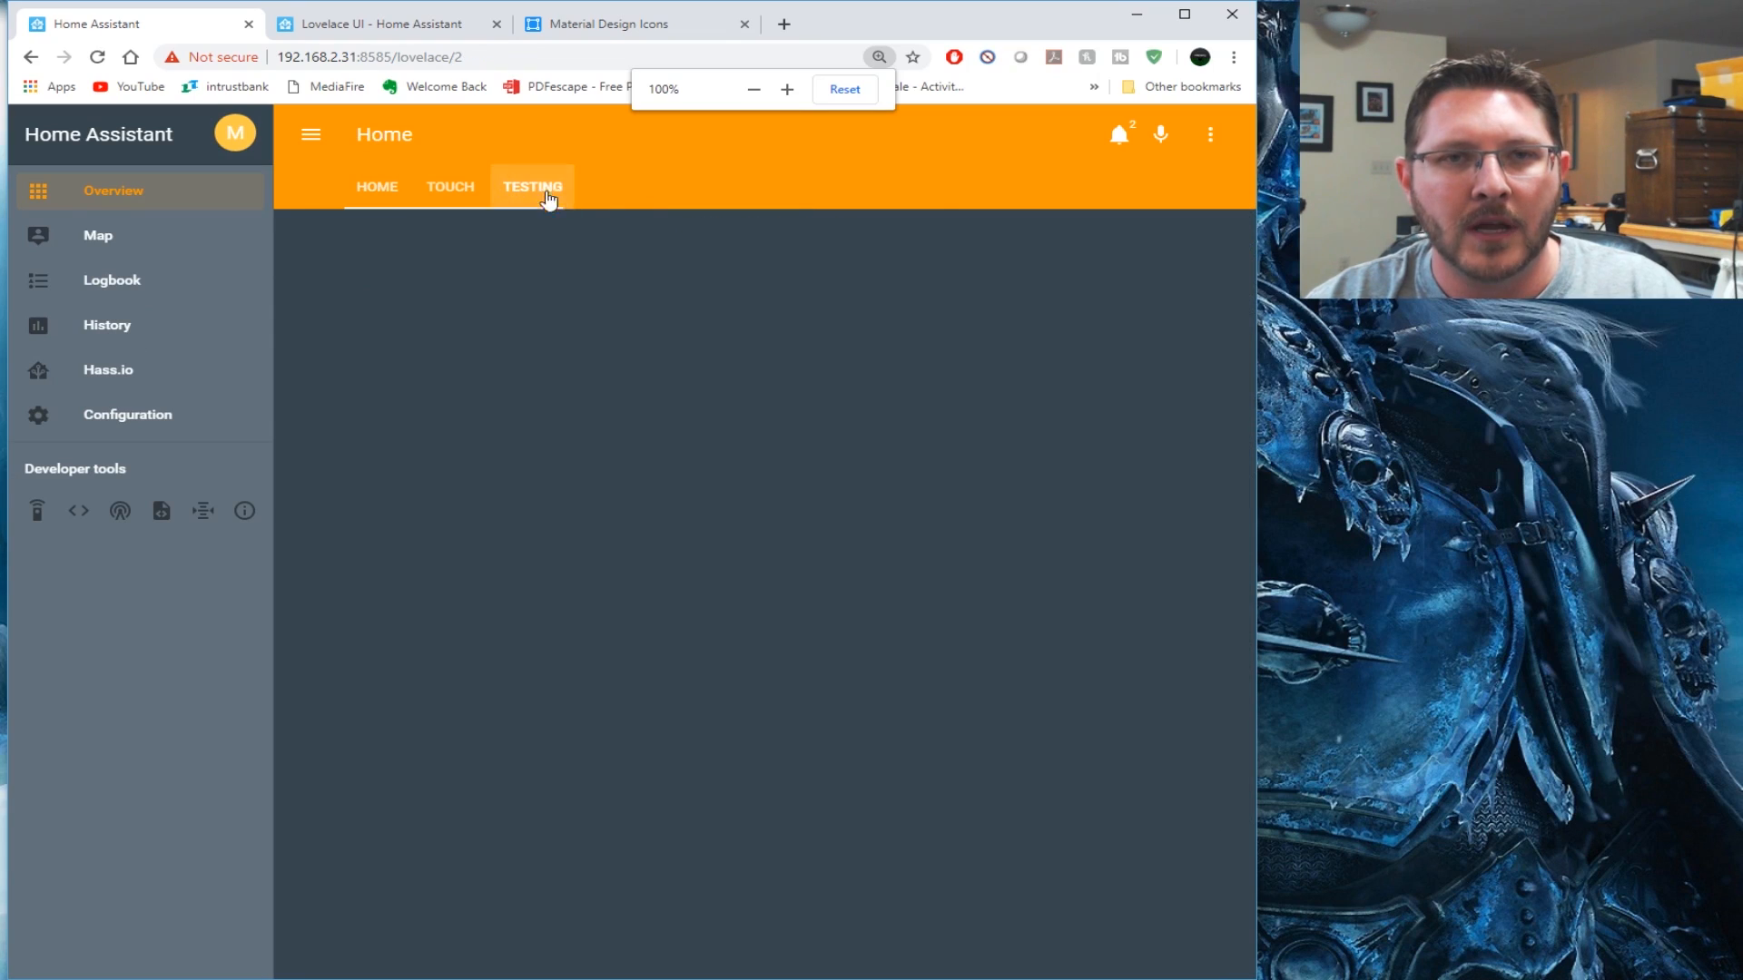
left_click(1210, 136)
left_click(1208, 182)
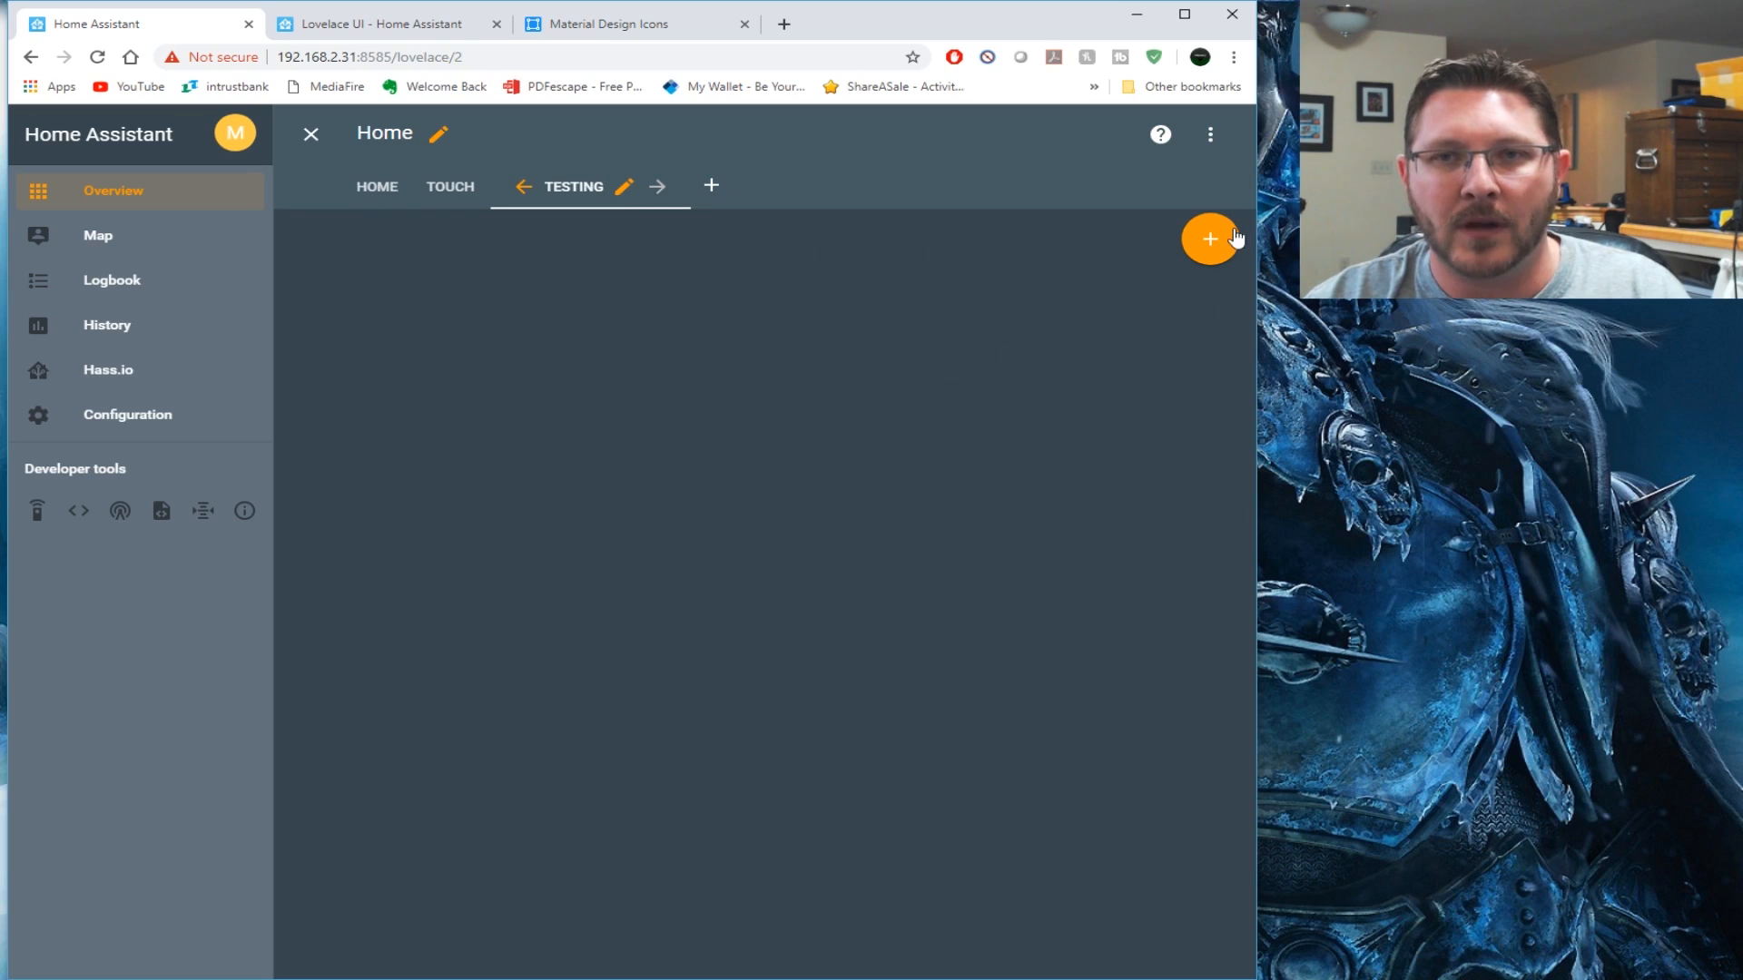
left_click(311, 134)
left_click(310, 135)
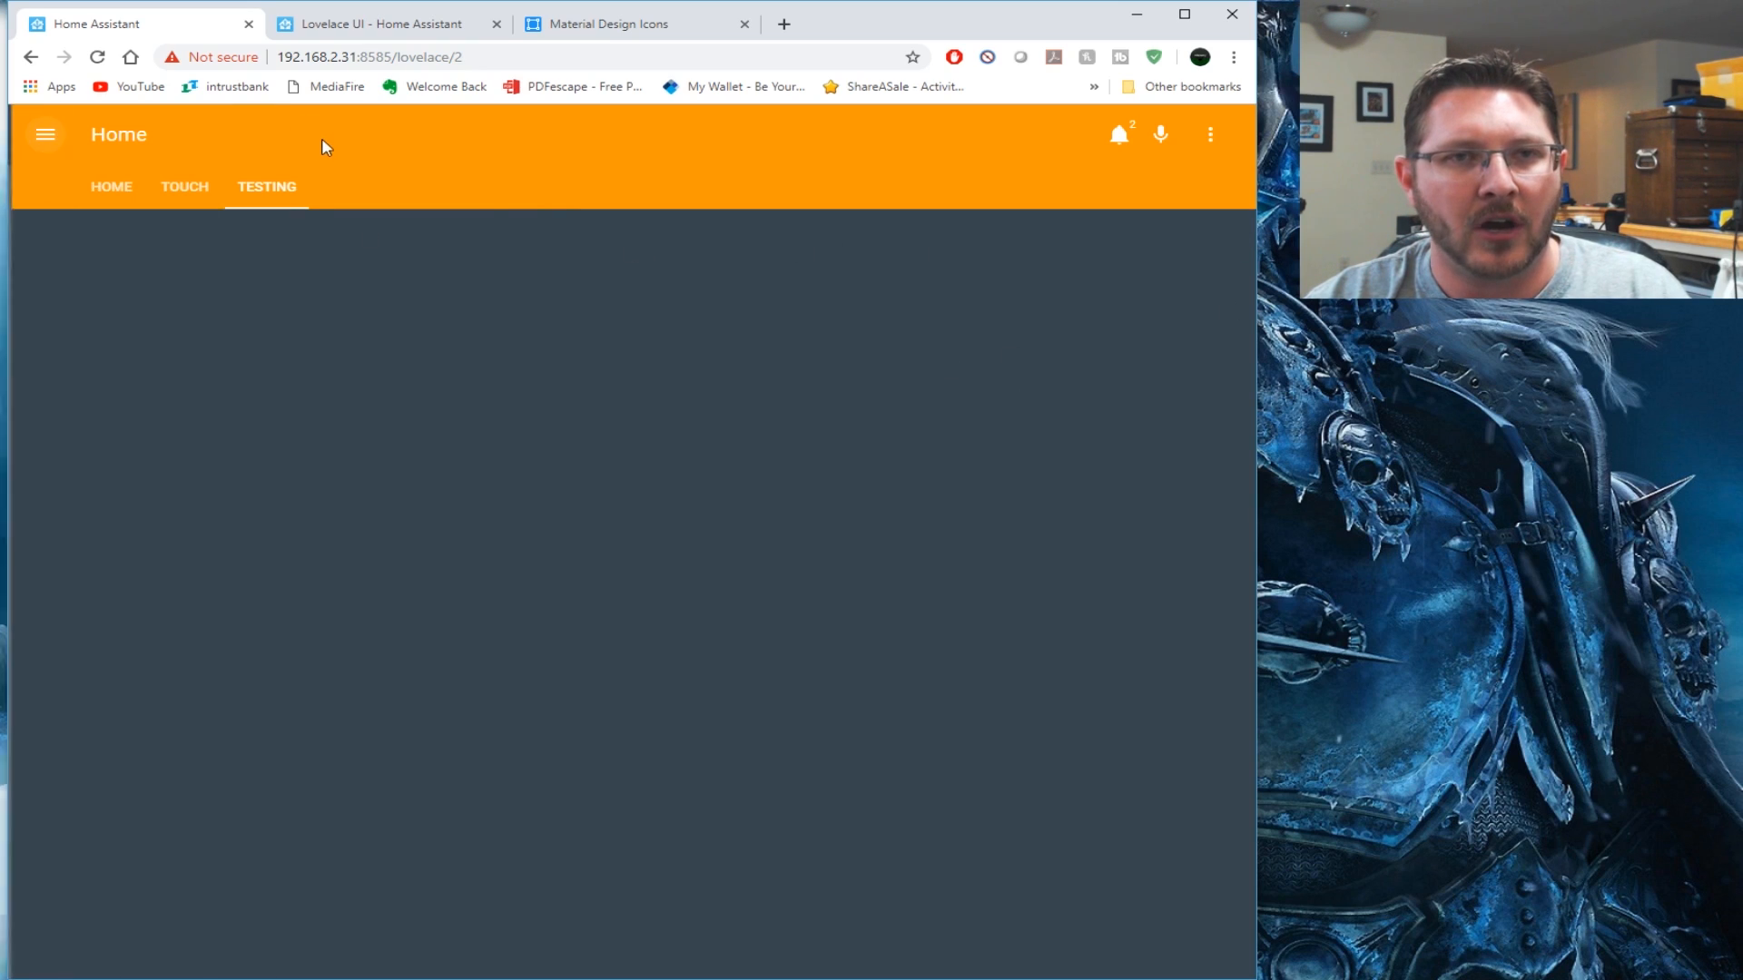
Turn on dashboard editing and start a new horizontal-stack card in the Testing view
left_click(1212, 136)
left_click(1180, 186)
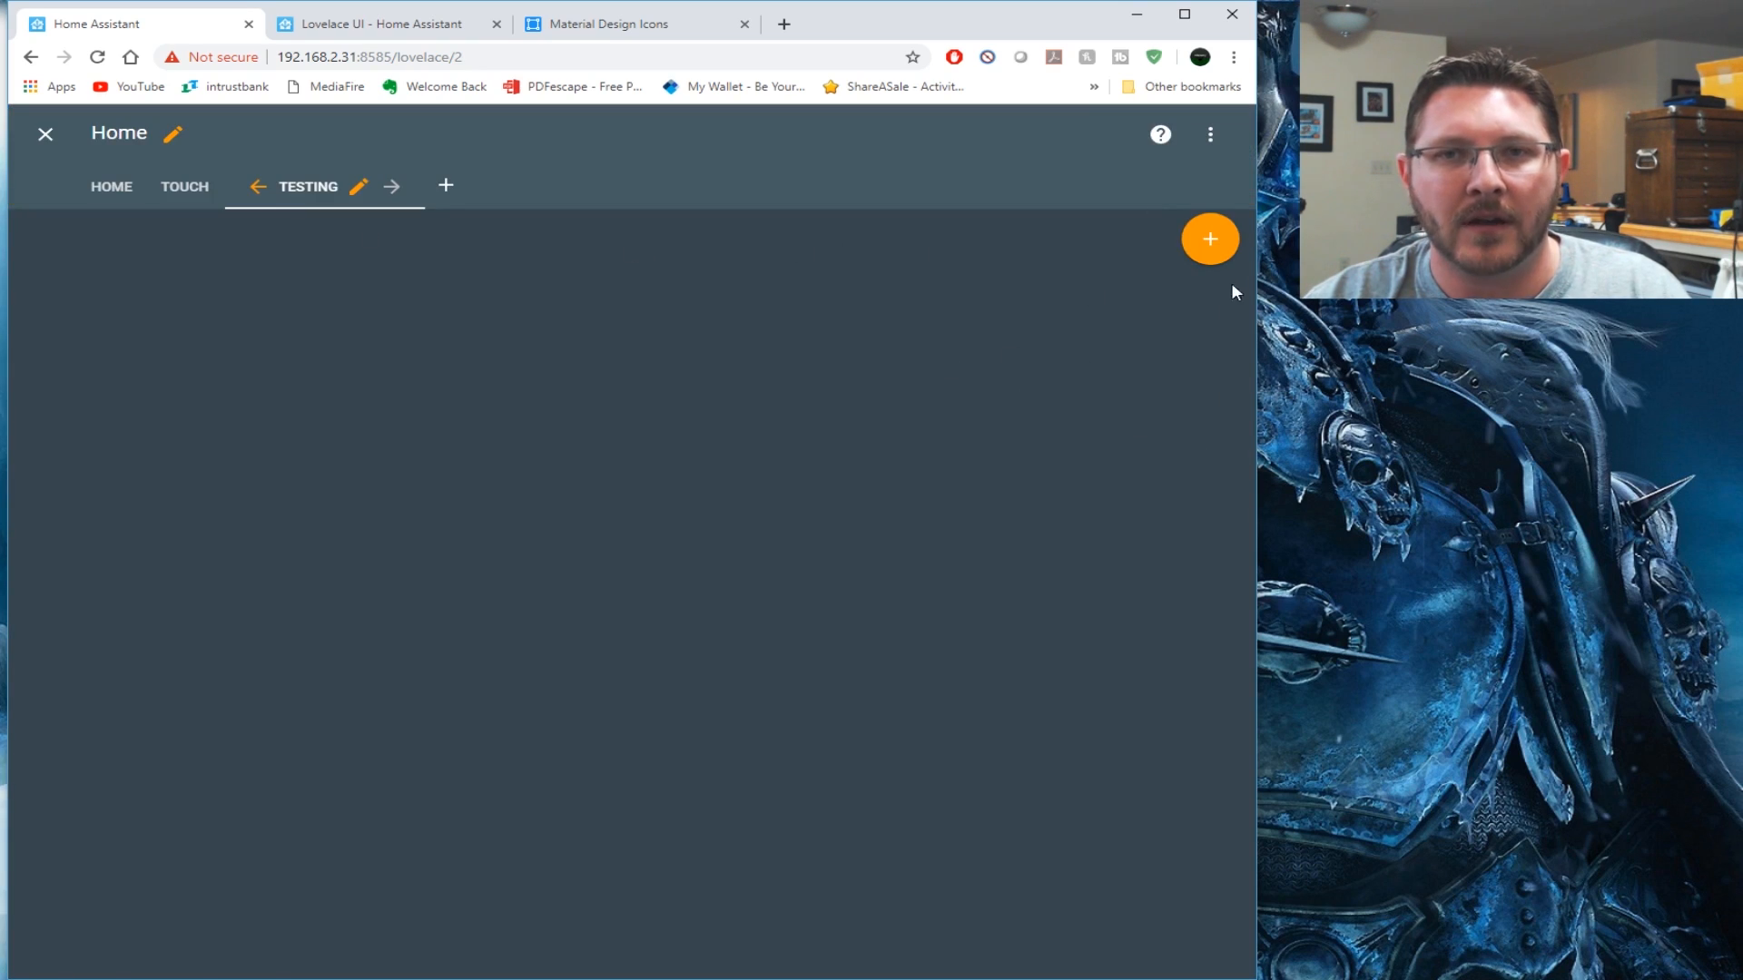
left_click(1210, 238)
left_click(858, 514)
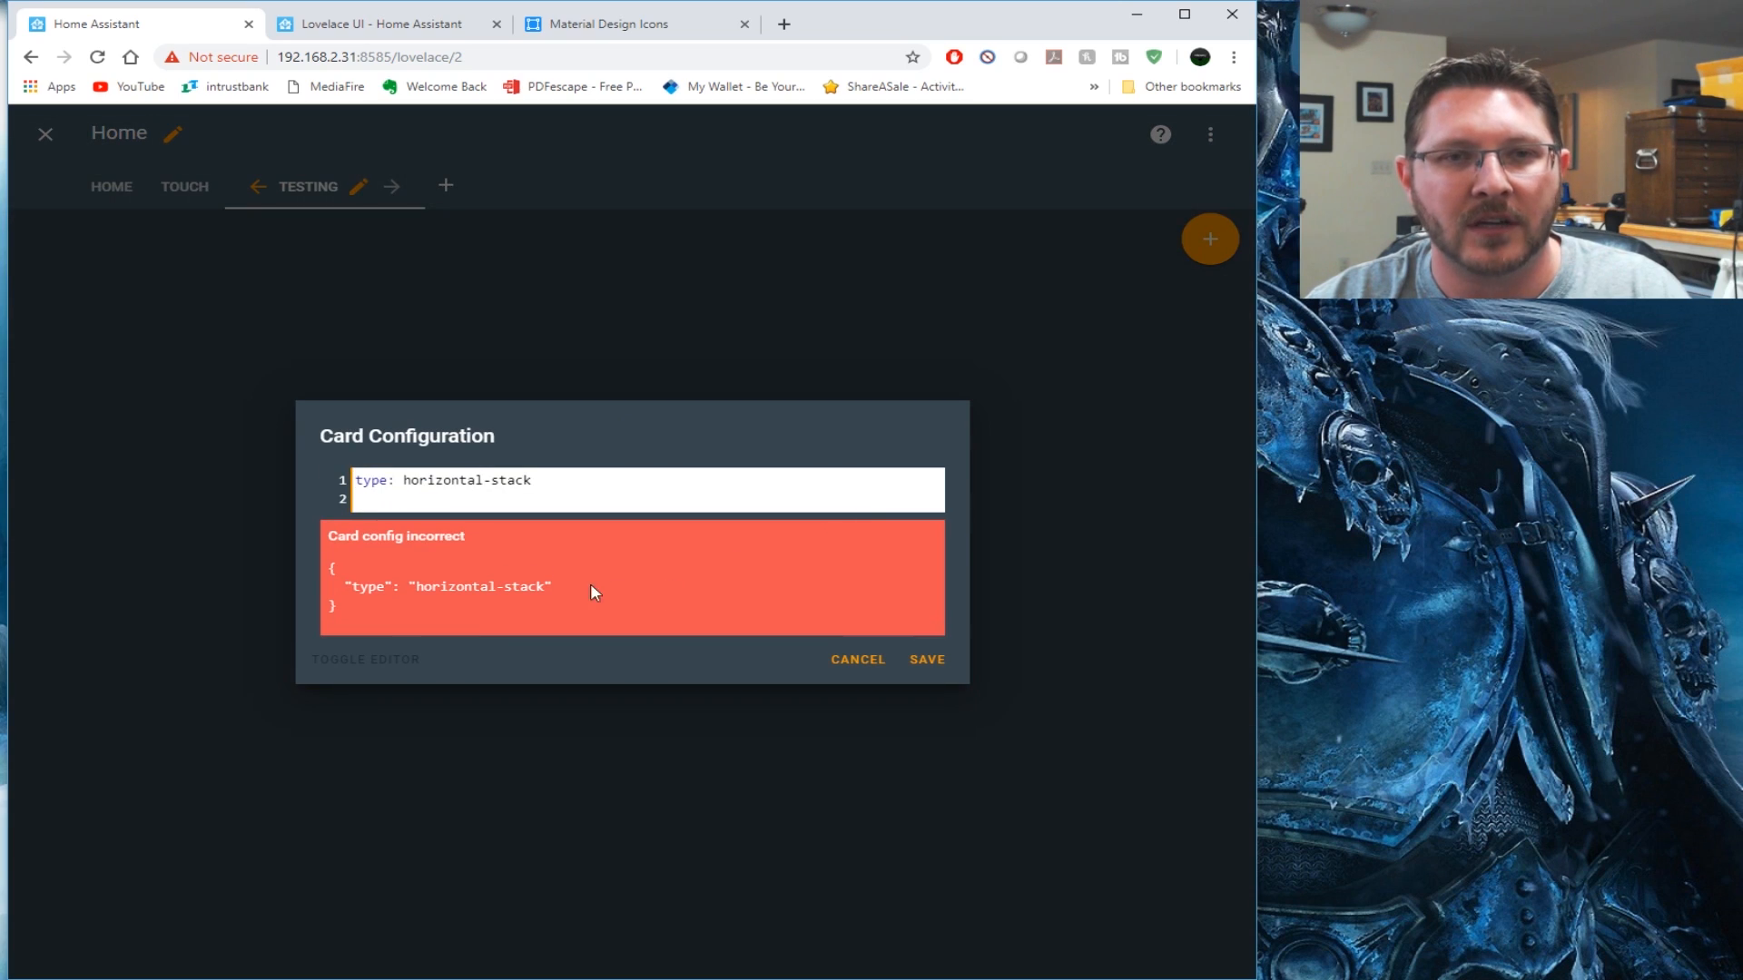
key("ctrl+plus")
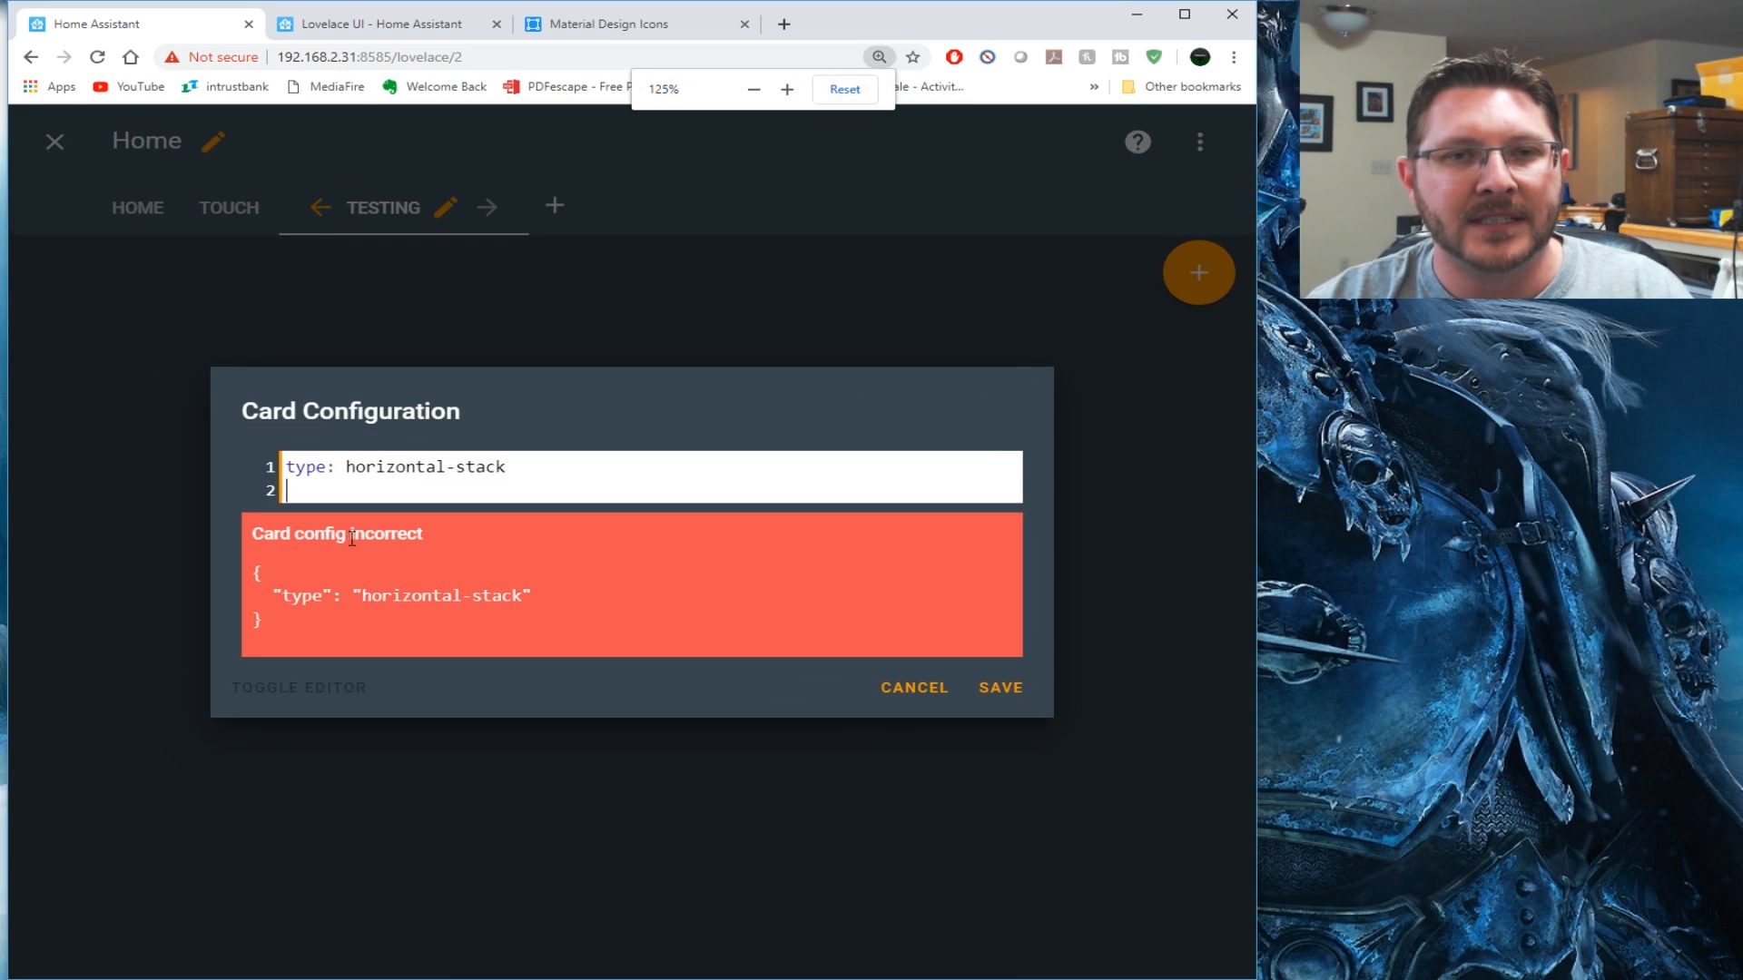
key("ctrl+plus")
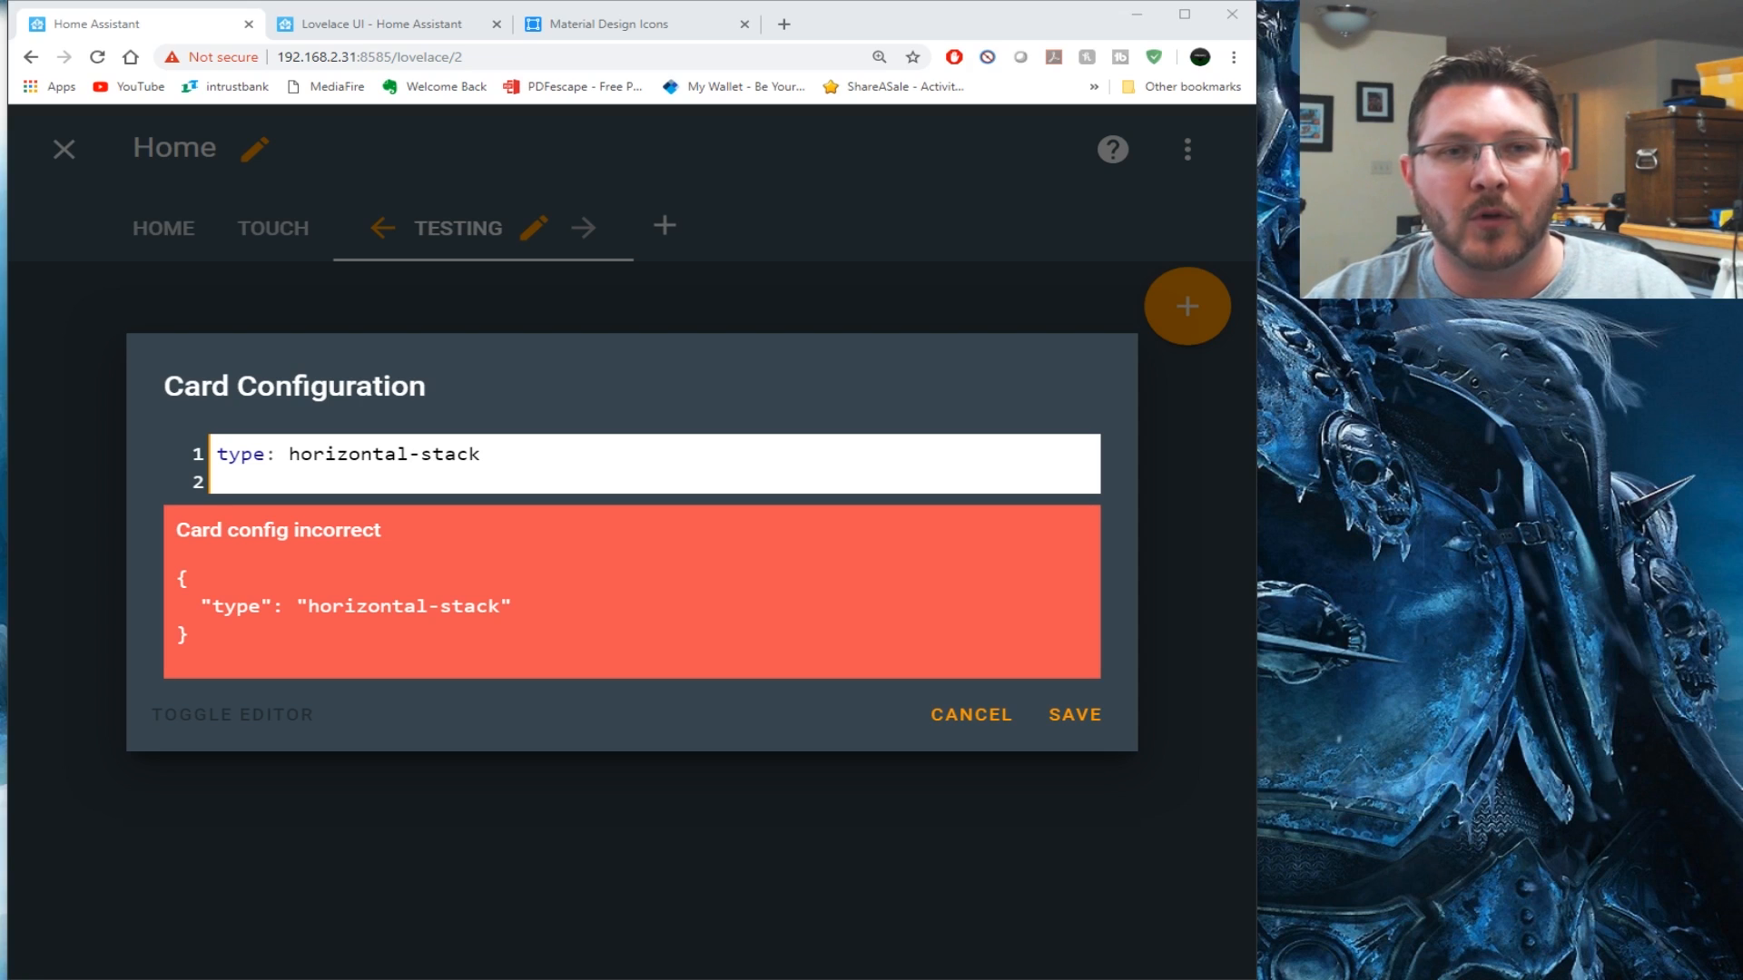
left_click(586, 457)
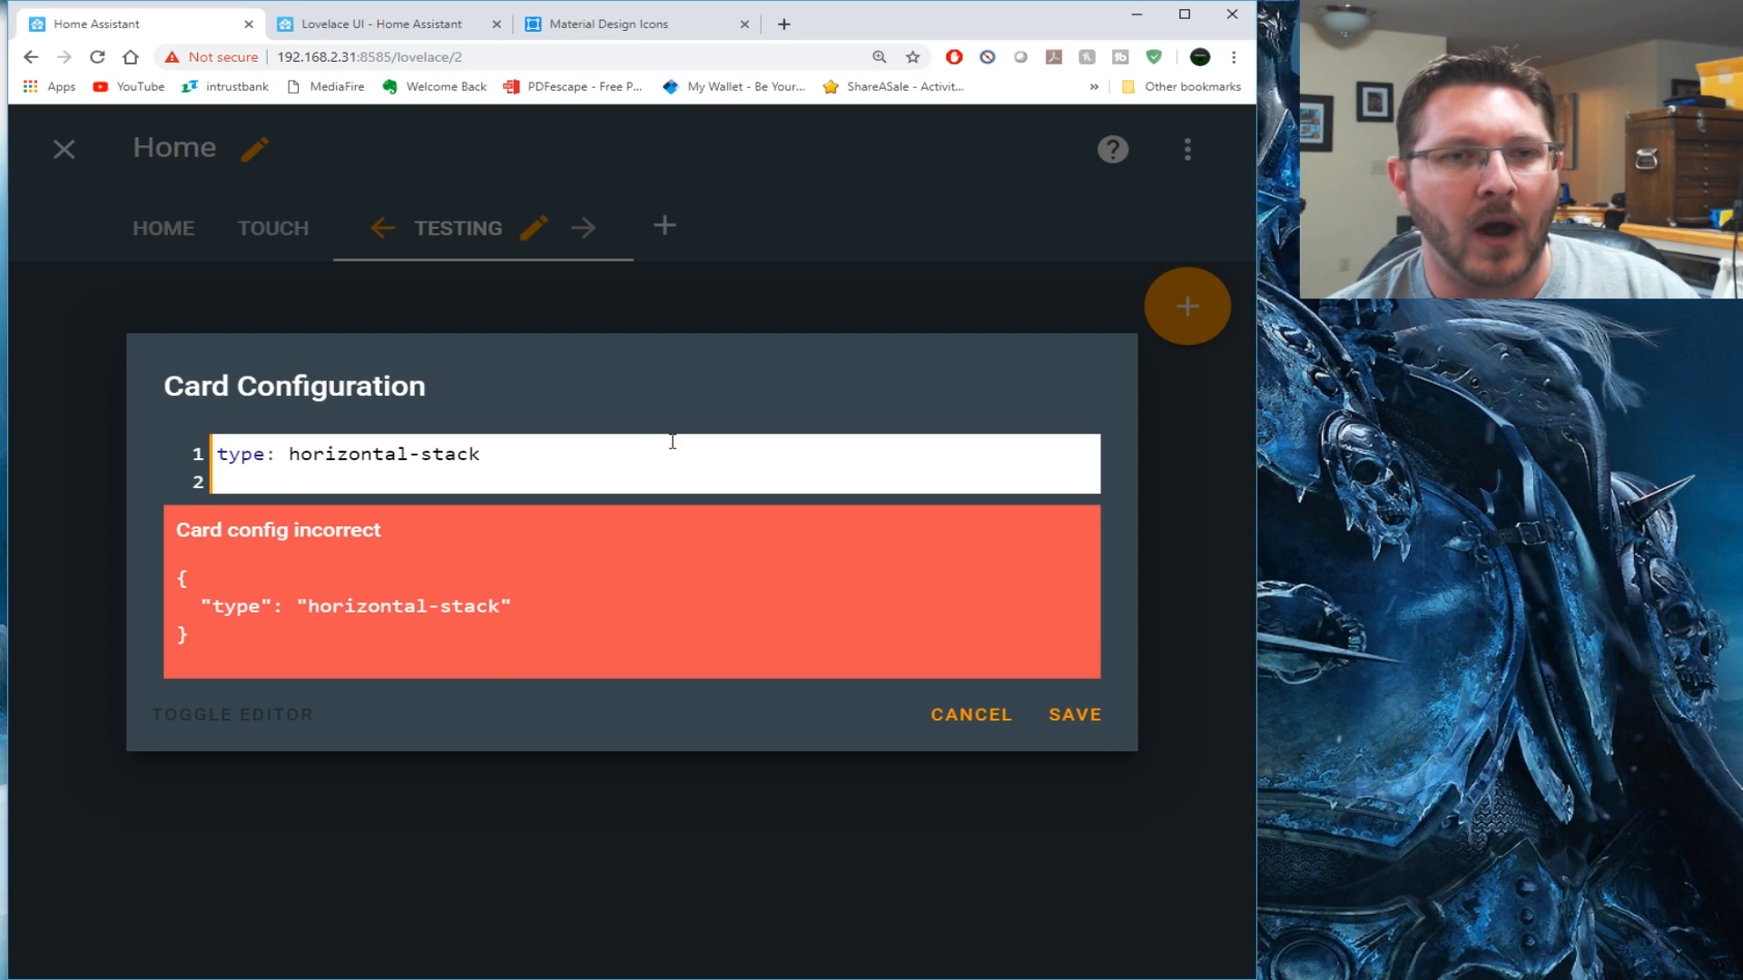
type("-")
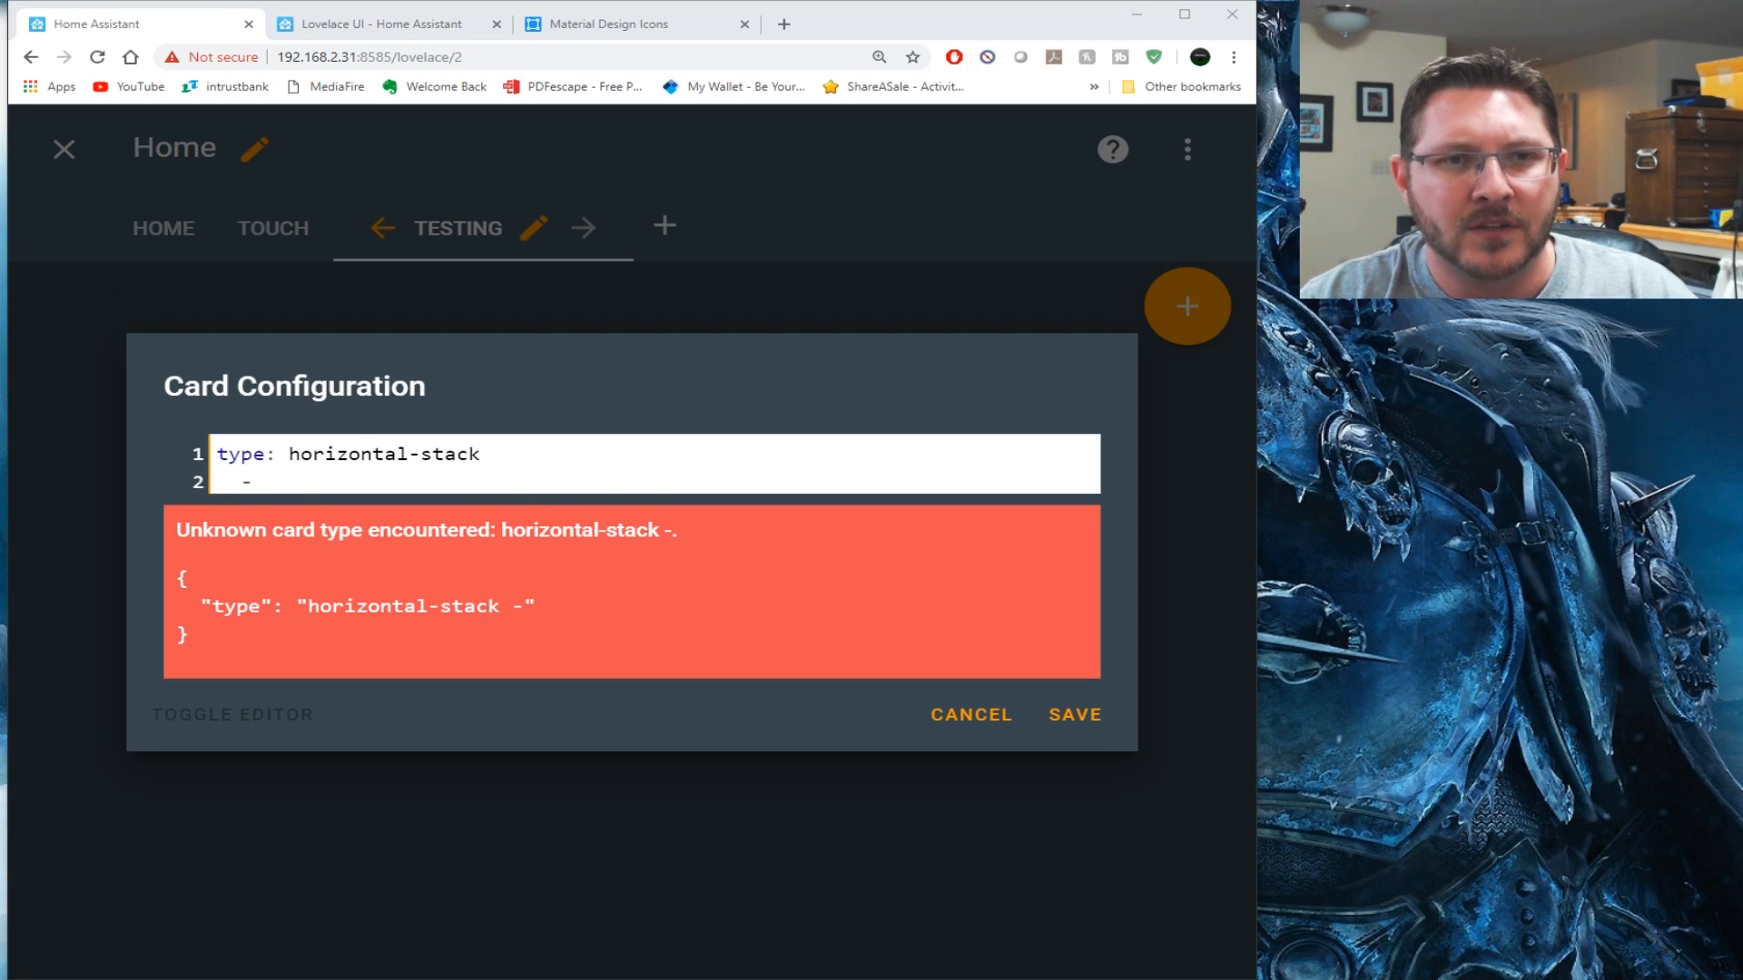
left_click(381, 479)
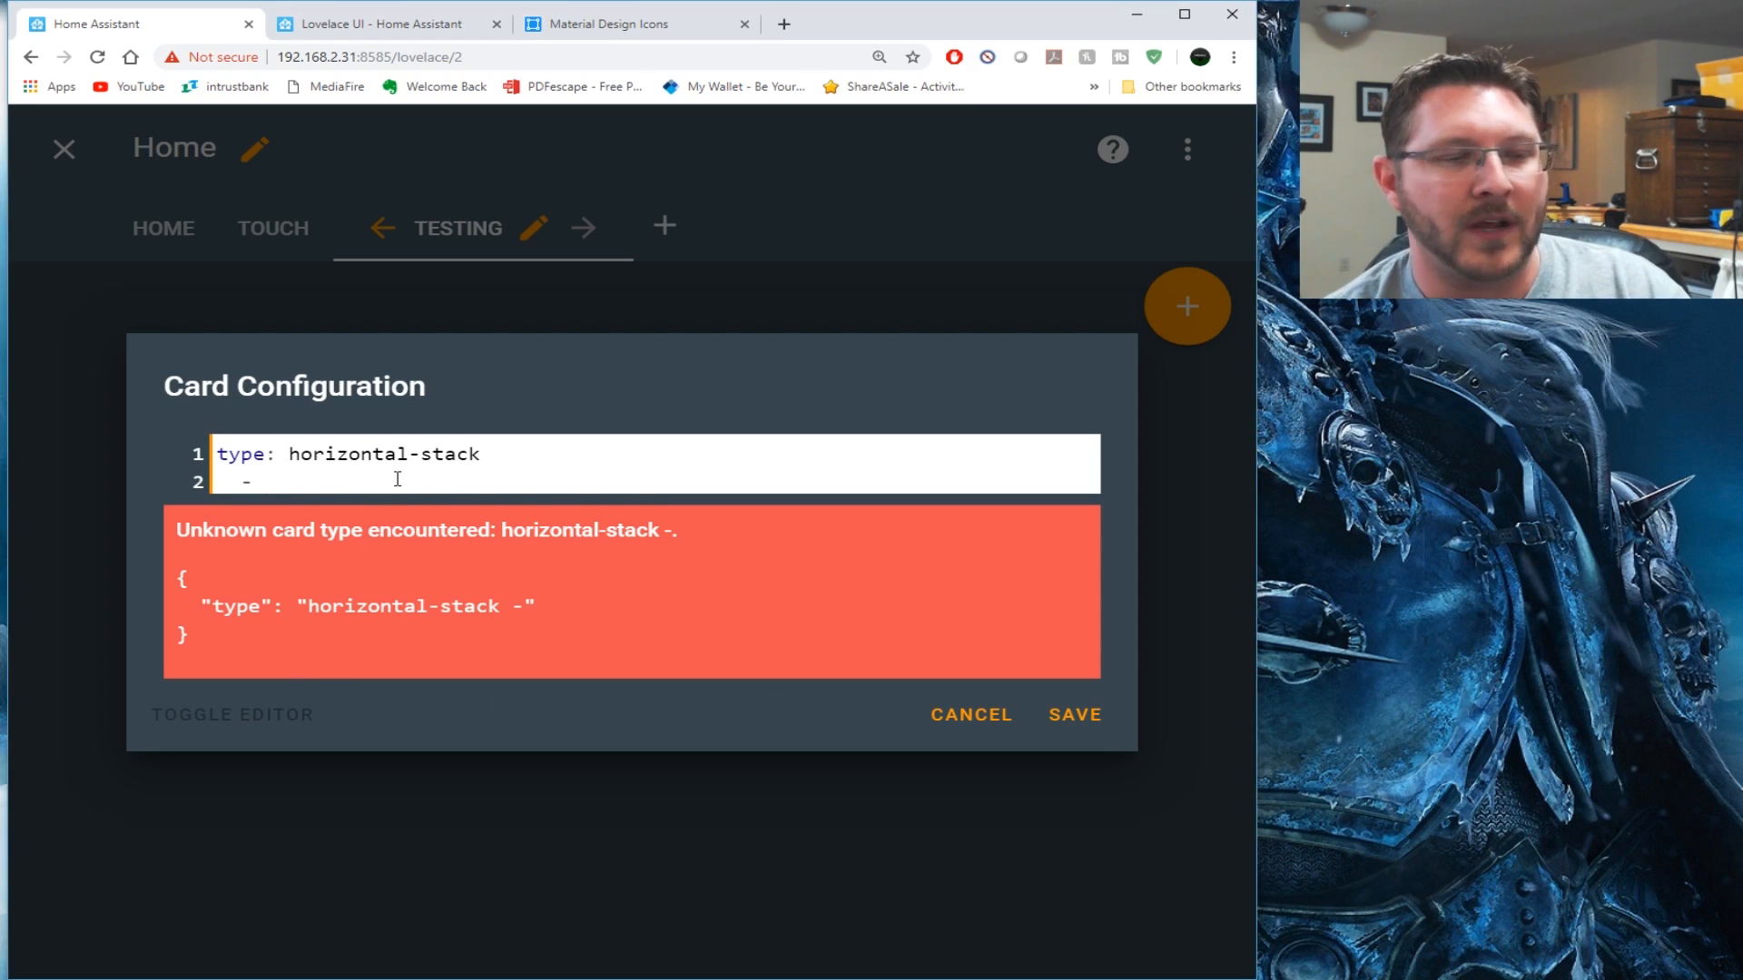
key("BackSpace")
key("BackSpace")
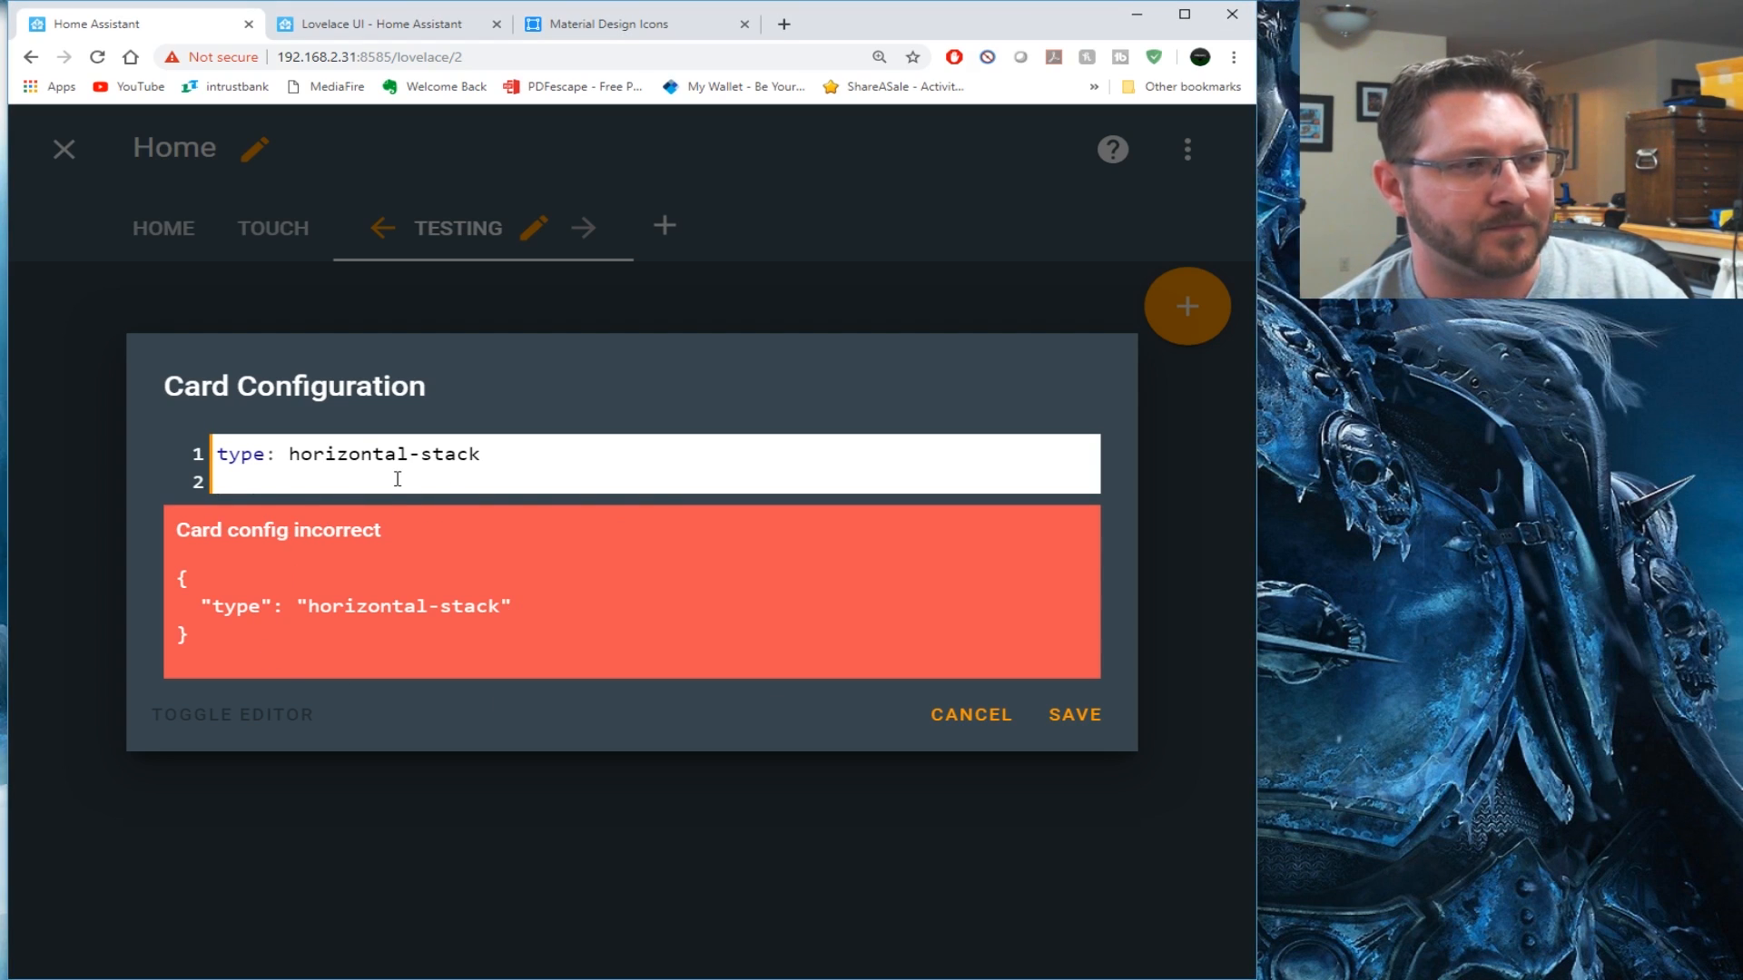
key("BackSpace")
Add a cards list above the horizontal-stack type, with a first item whose entity is switch.garage_light
key("Return")
key("Up")
type("cards:")
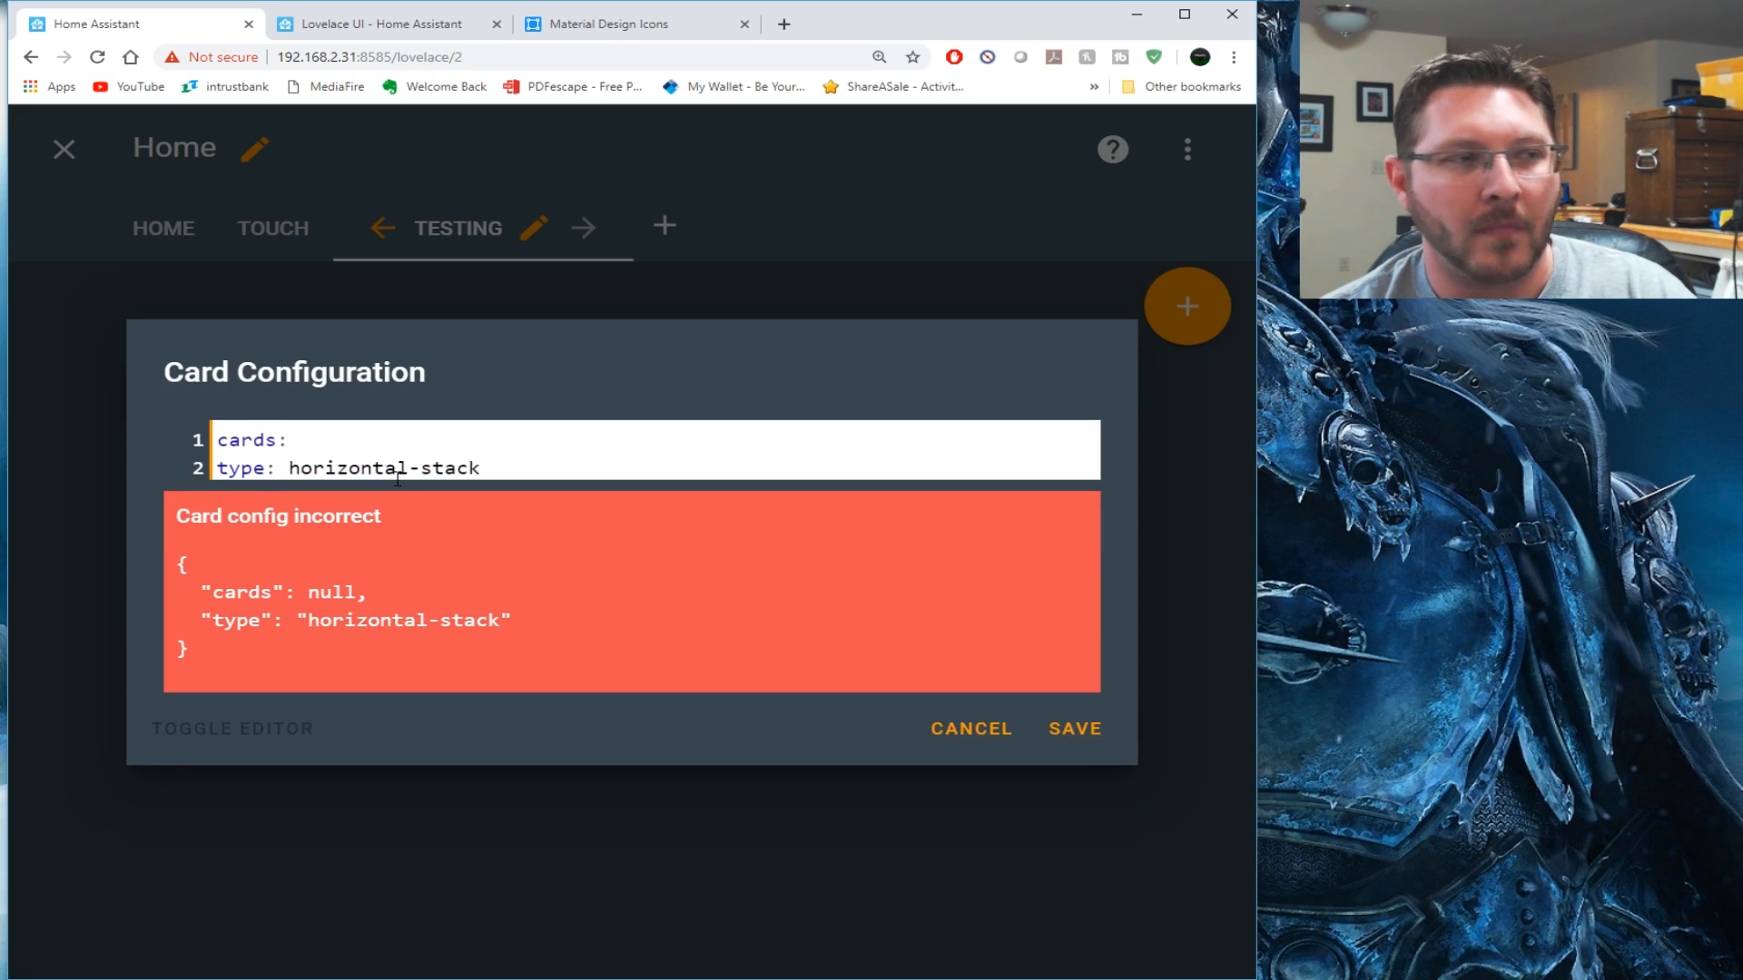
key("Return")
type("- entity:")
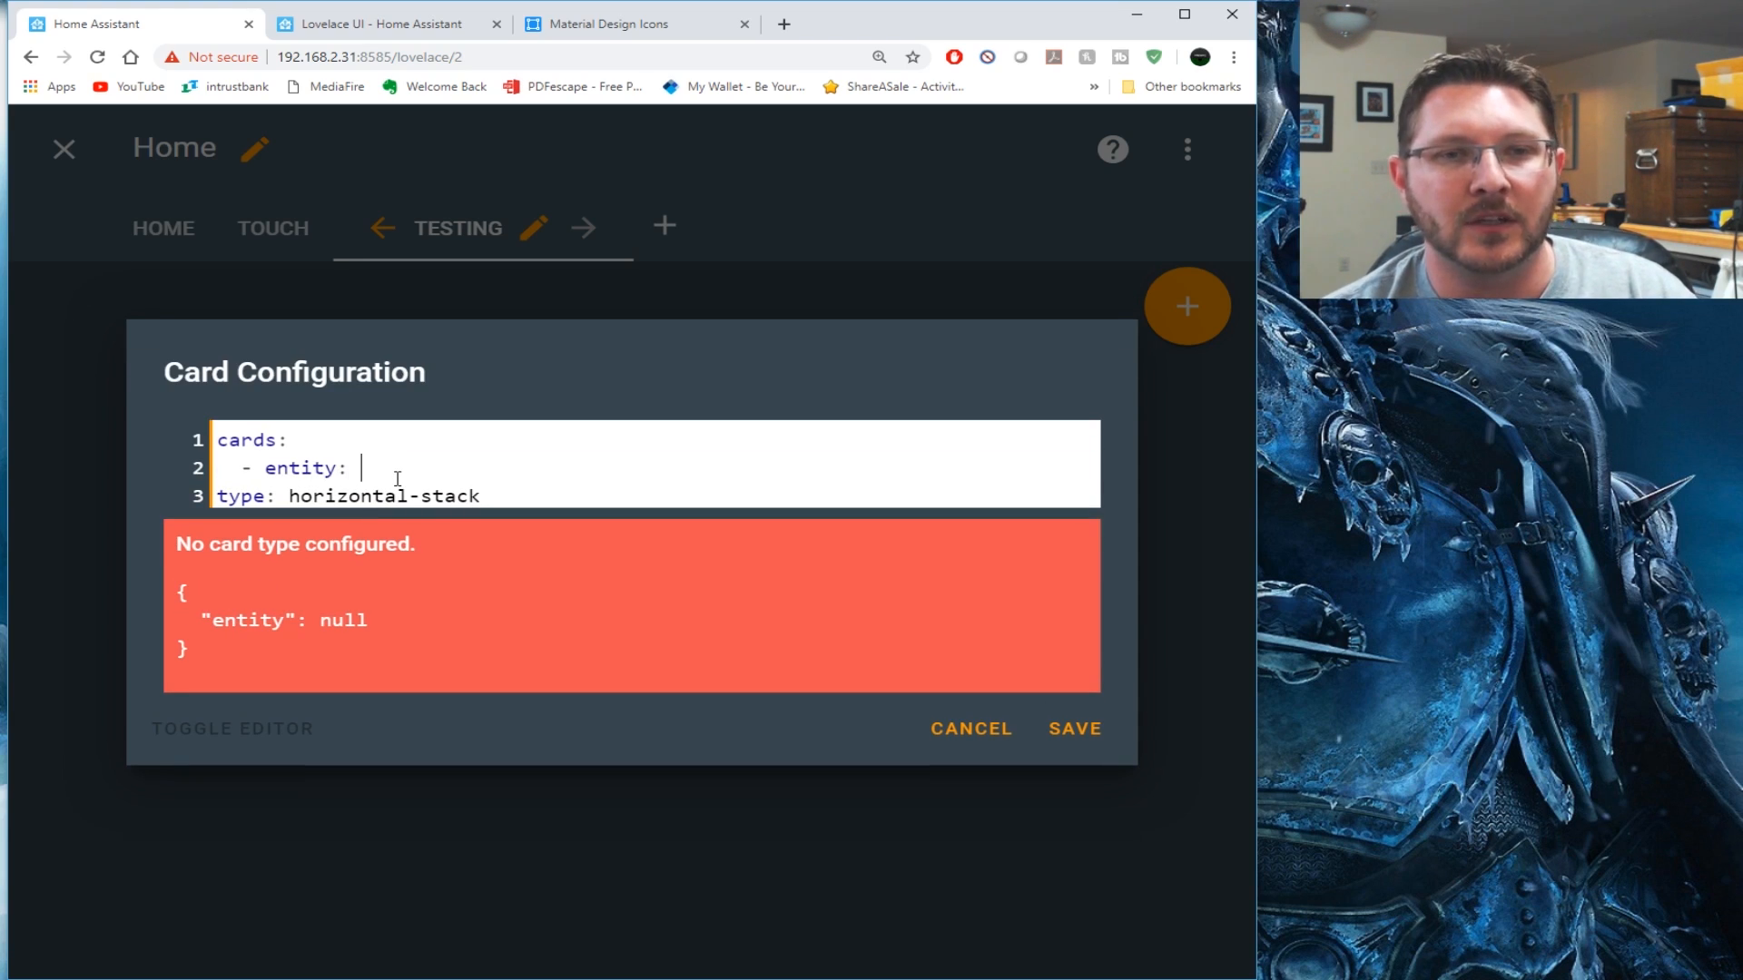
type(" s")
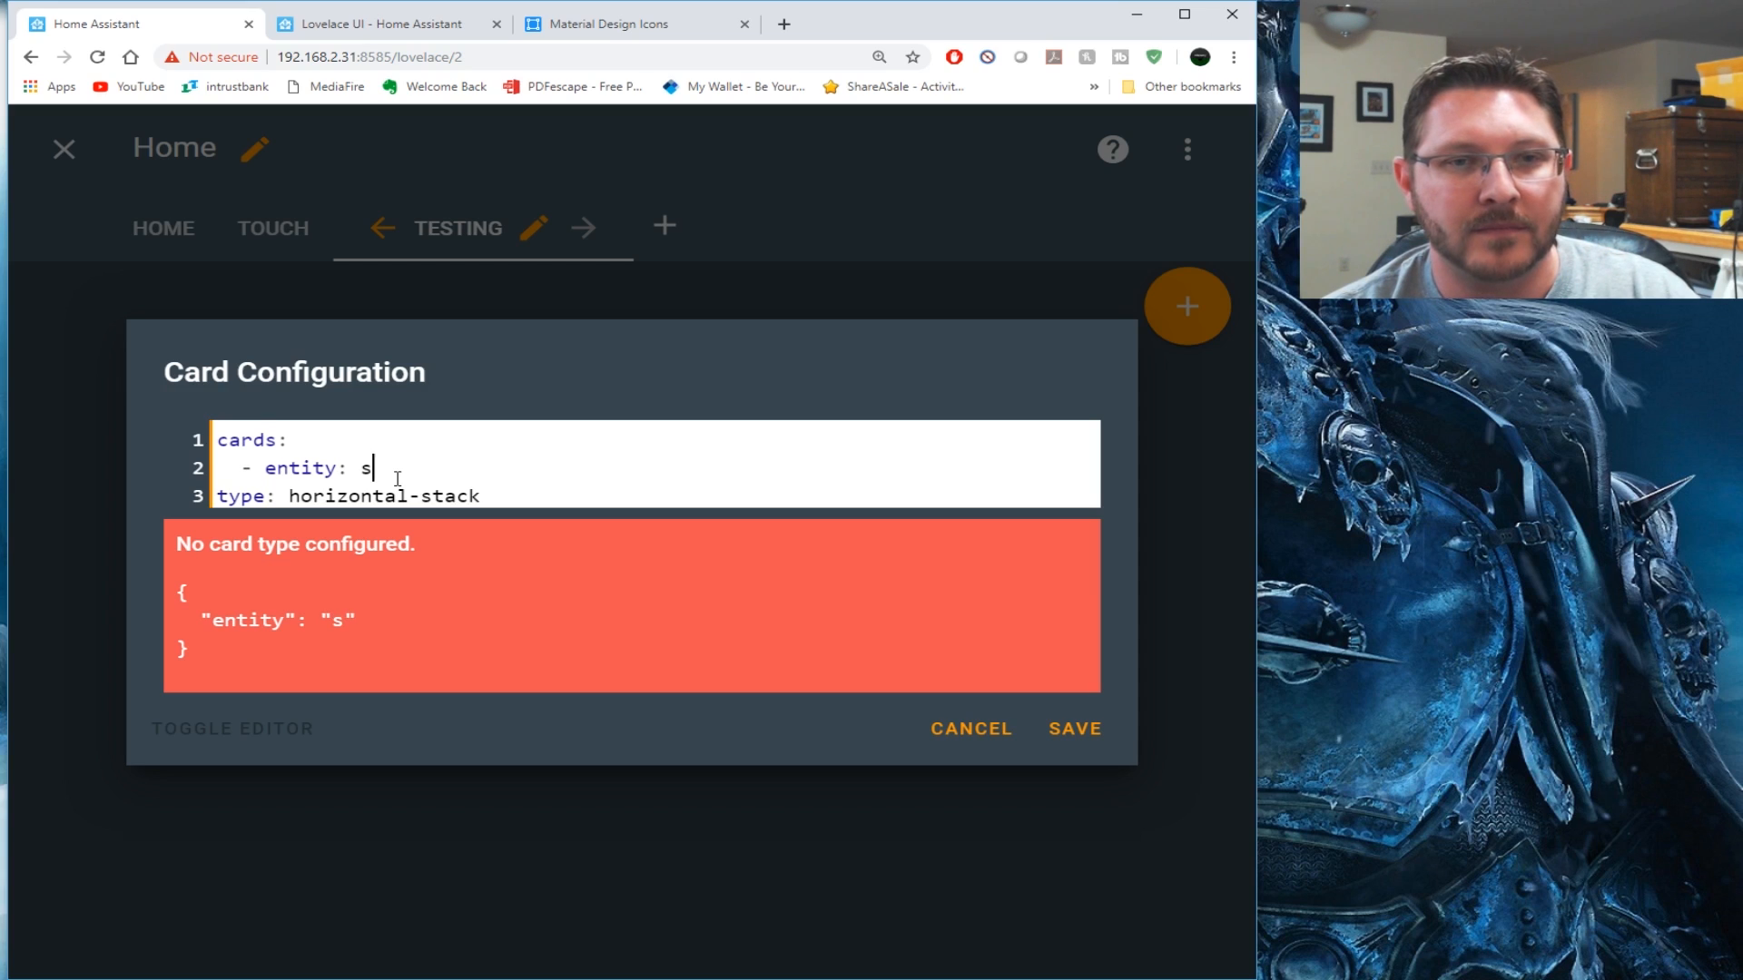
key("BackSpace")
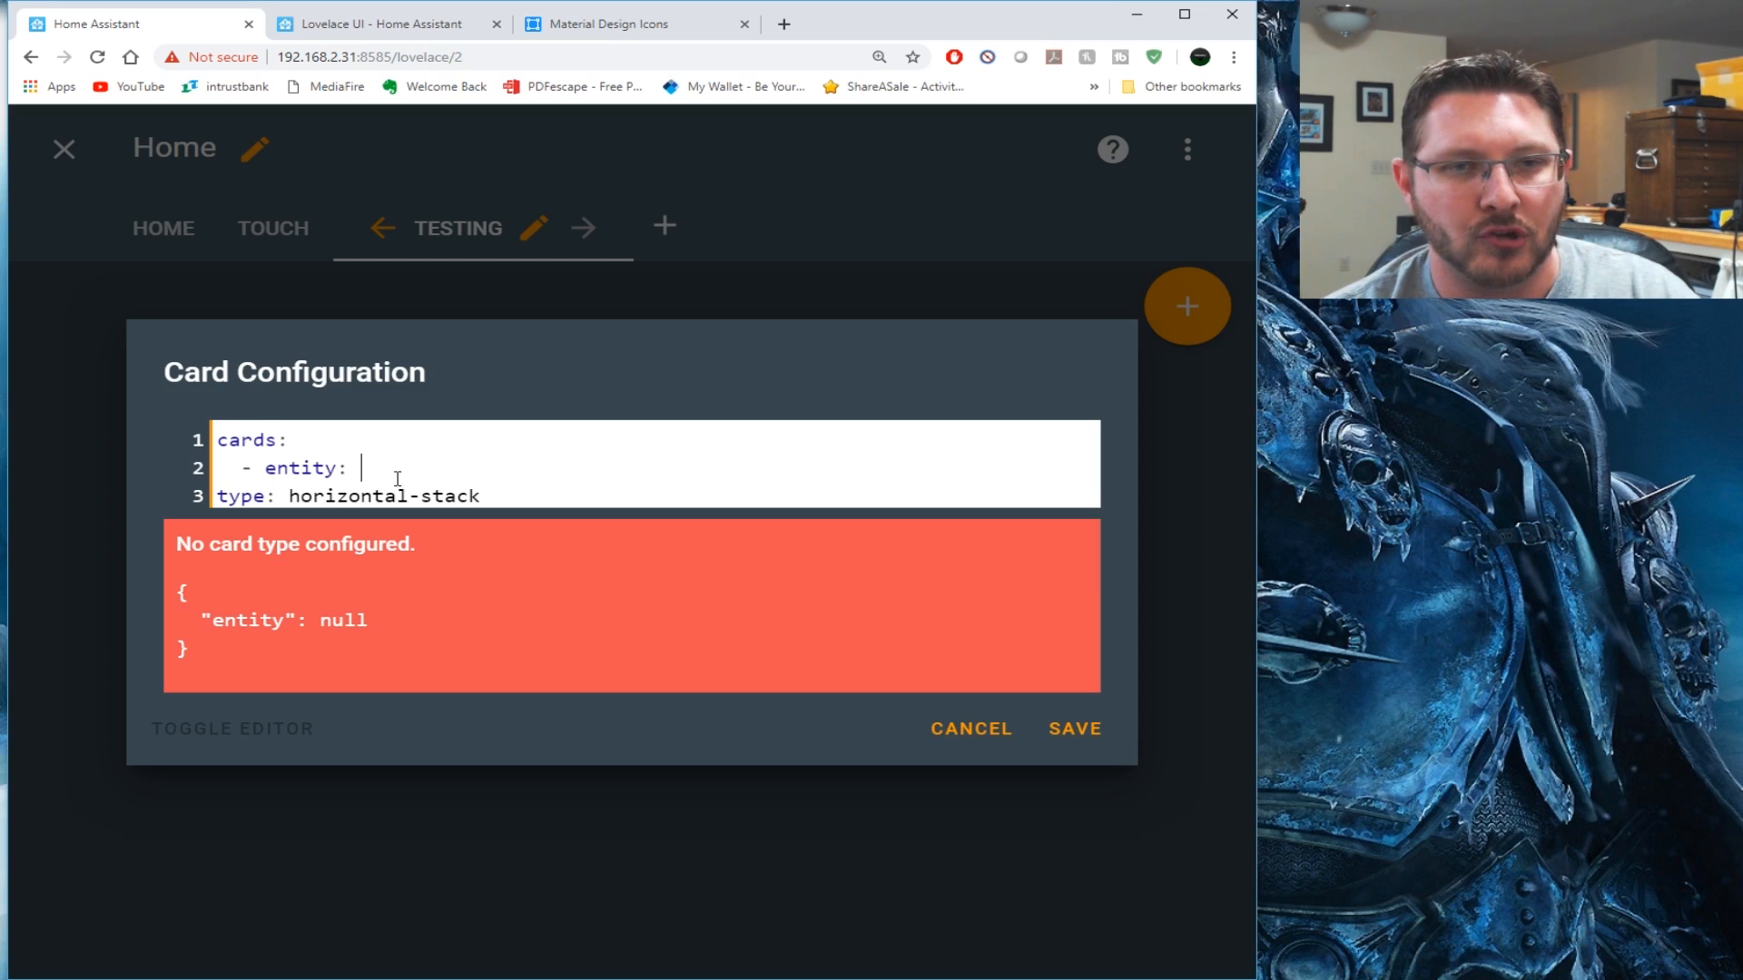
type("s")
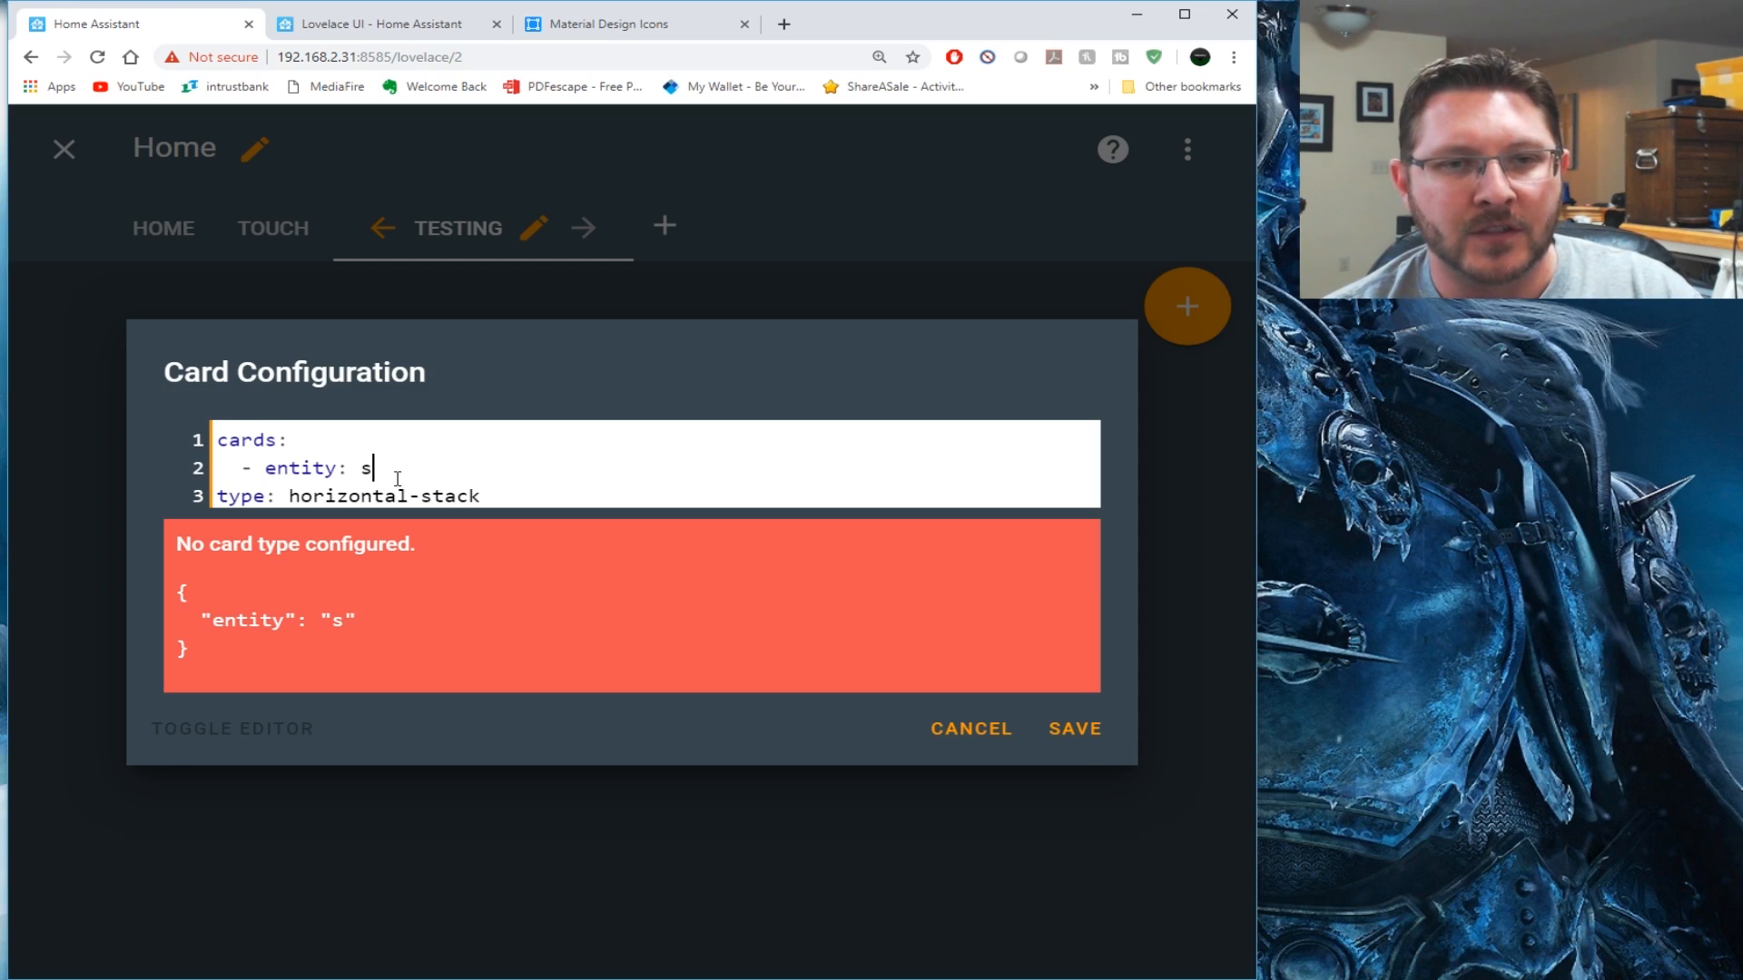
type("witch.garage_light")
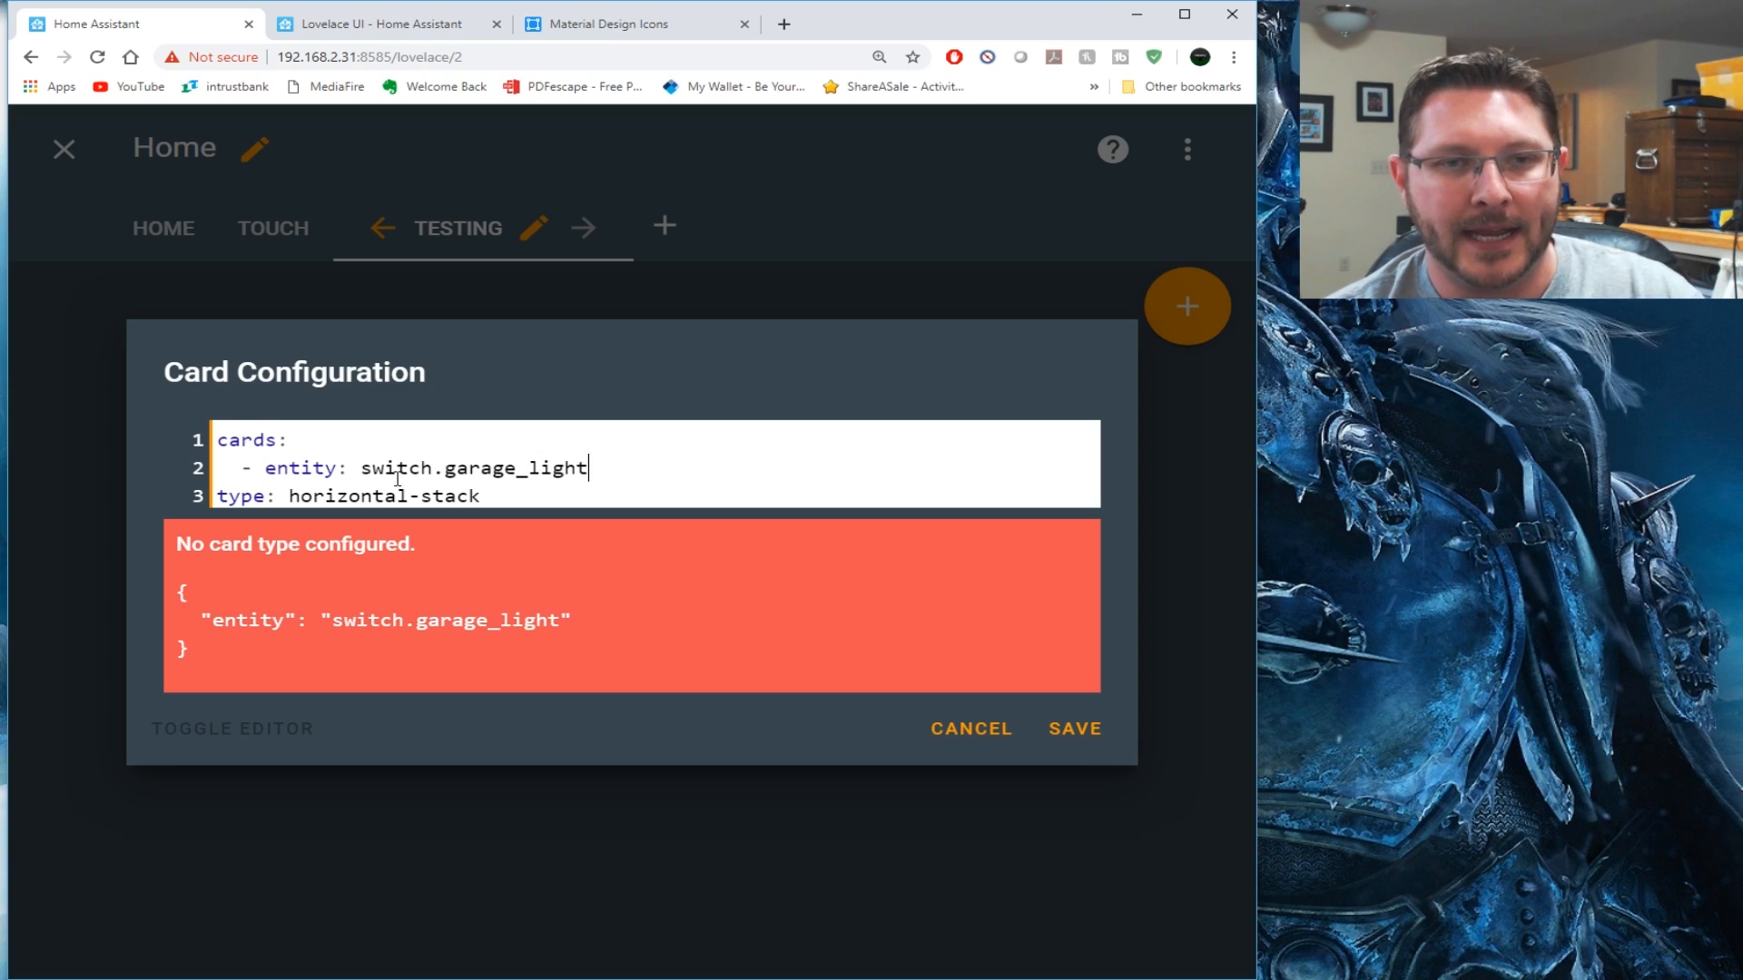
Give the switch.garage_light card a tap_action with the action toggle
key("Return")
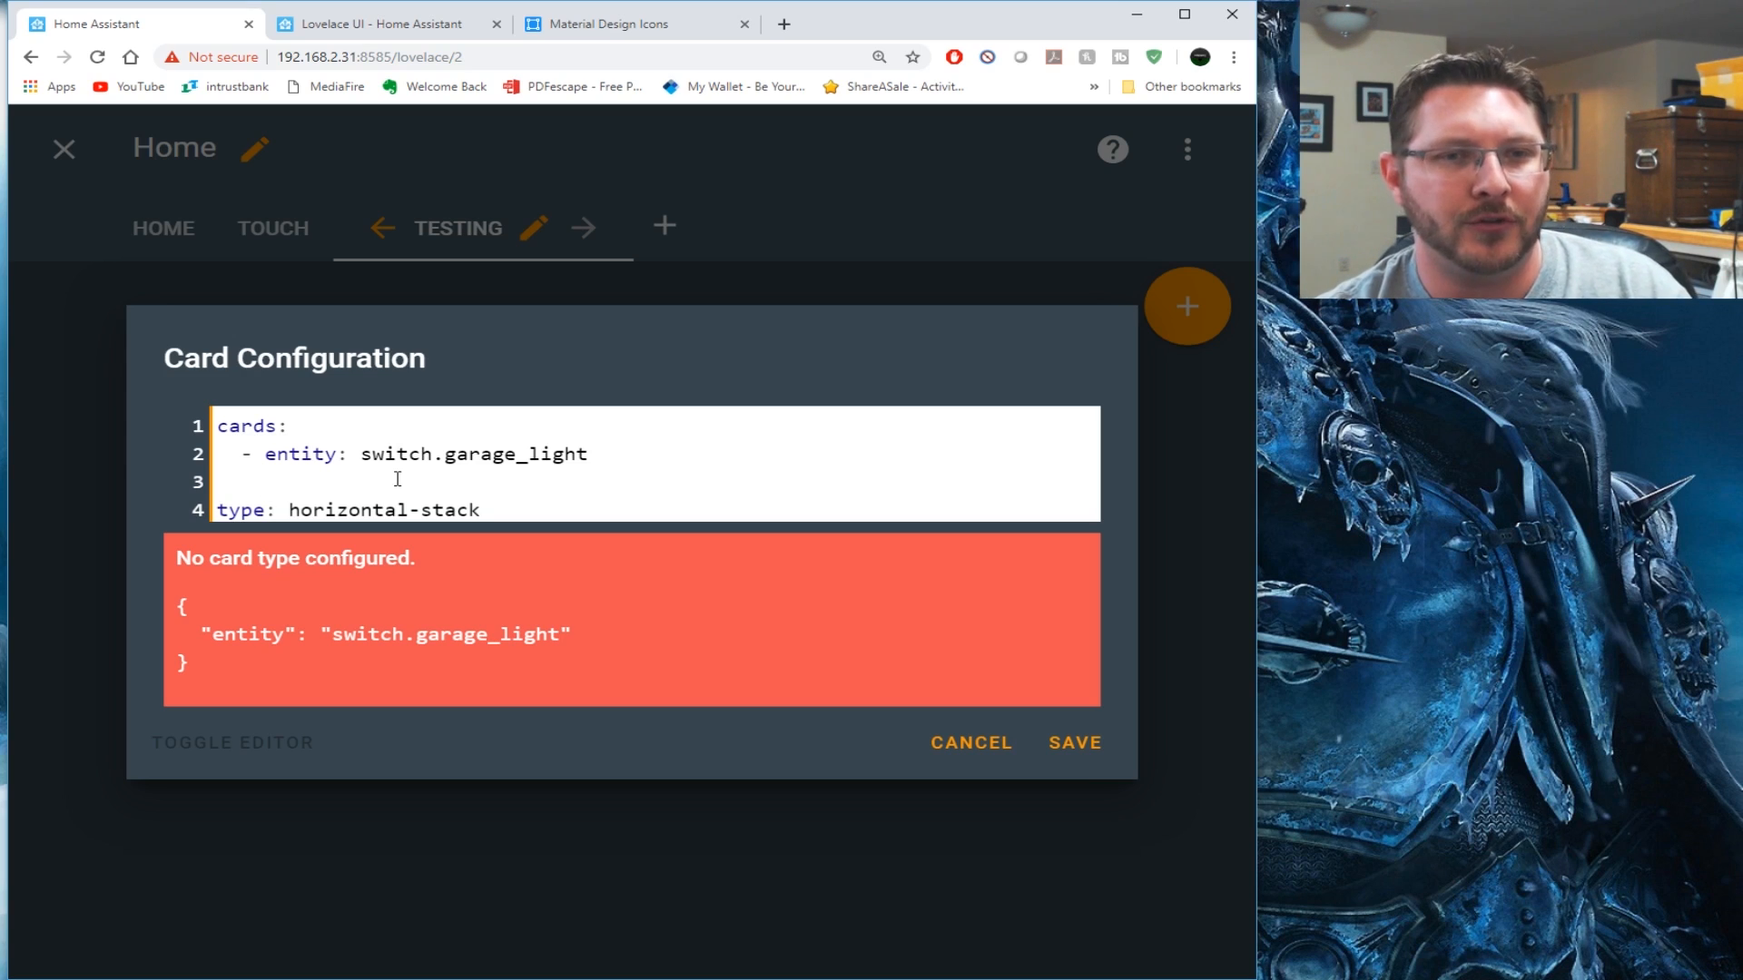
type("ta")
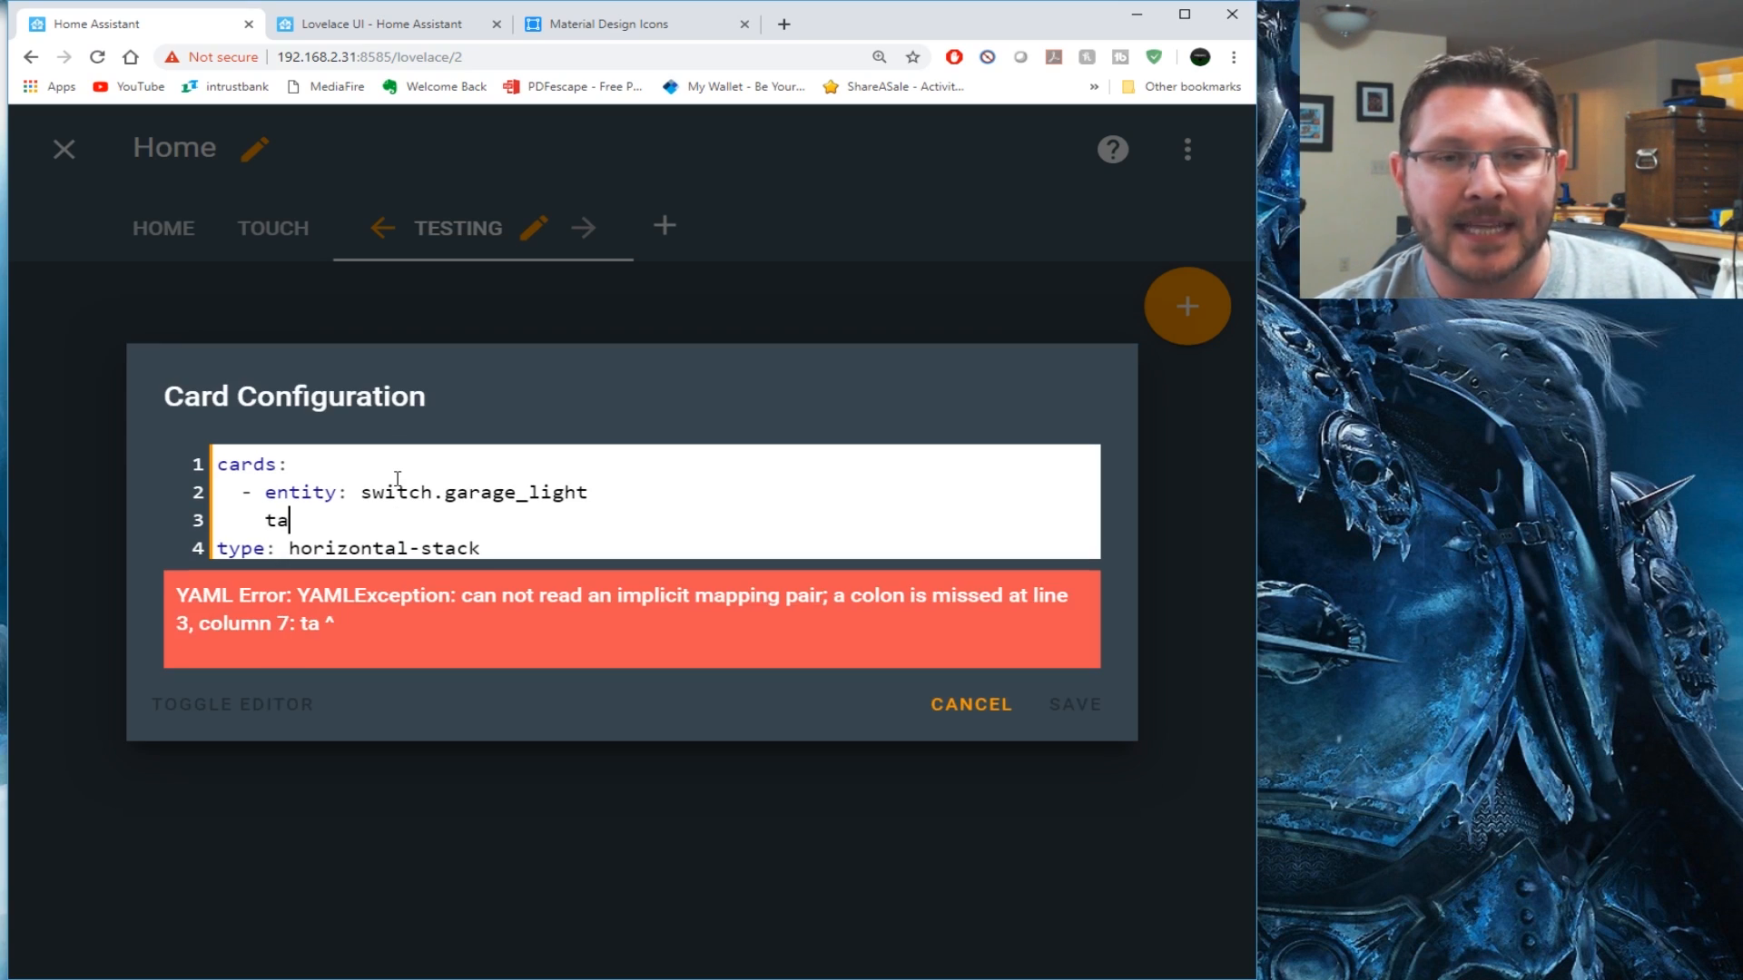
type("p_action:")
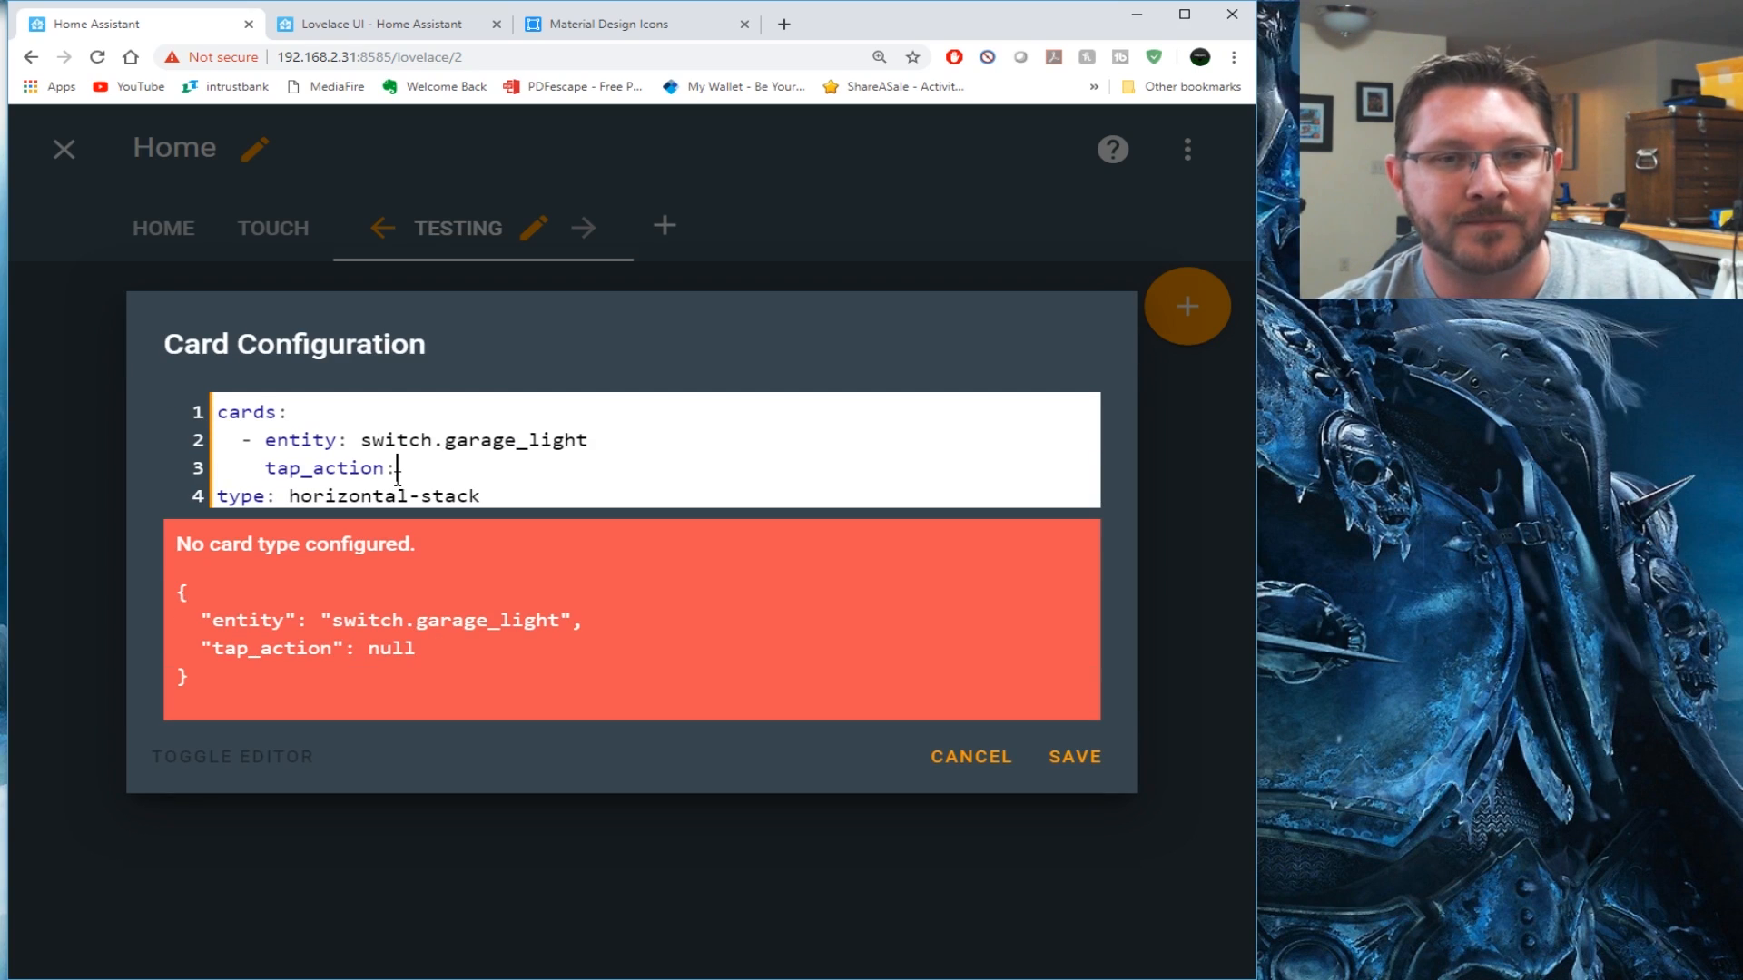
key("Return")
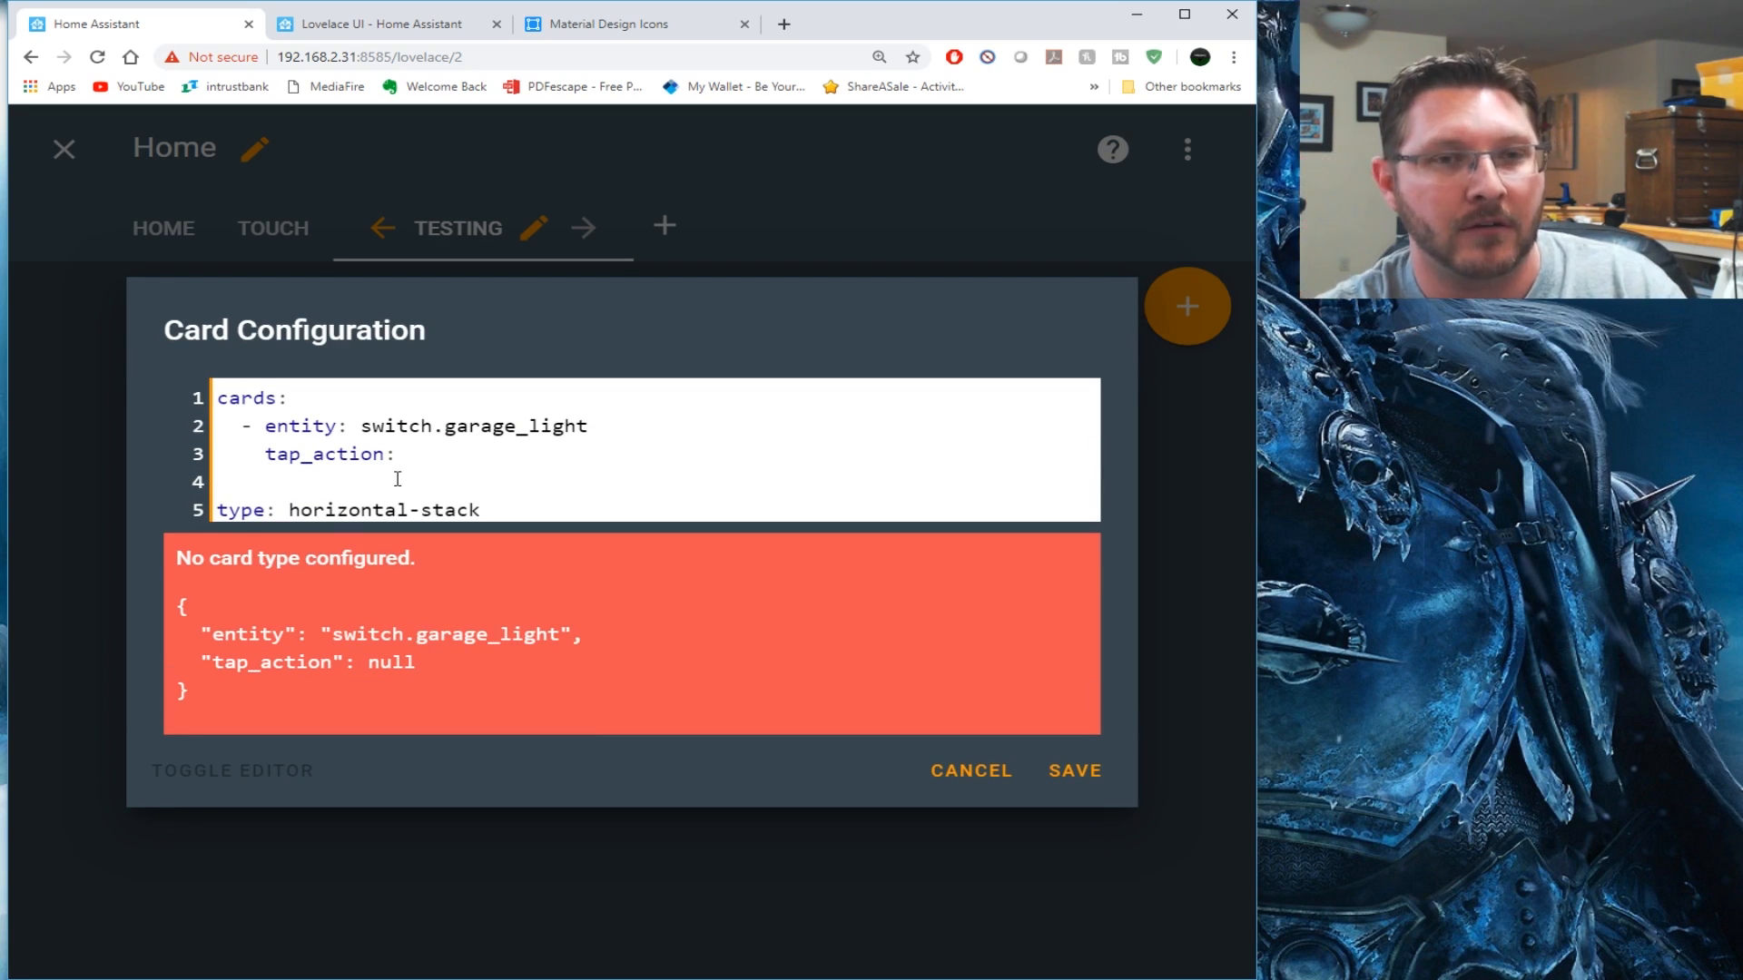
type("action: toggle")
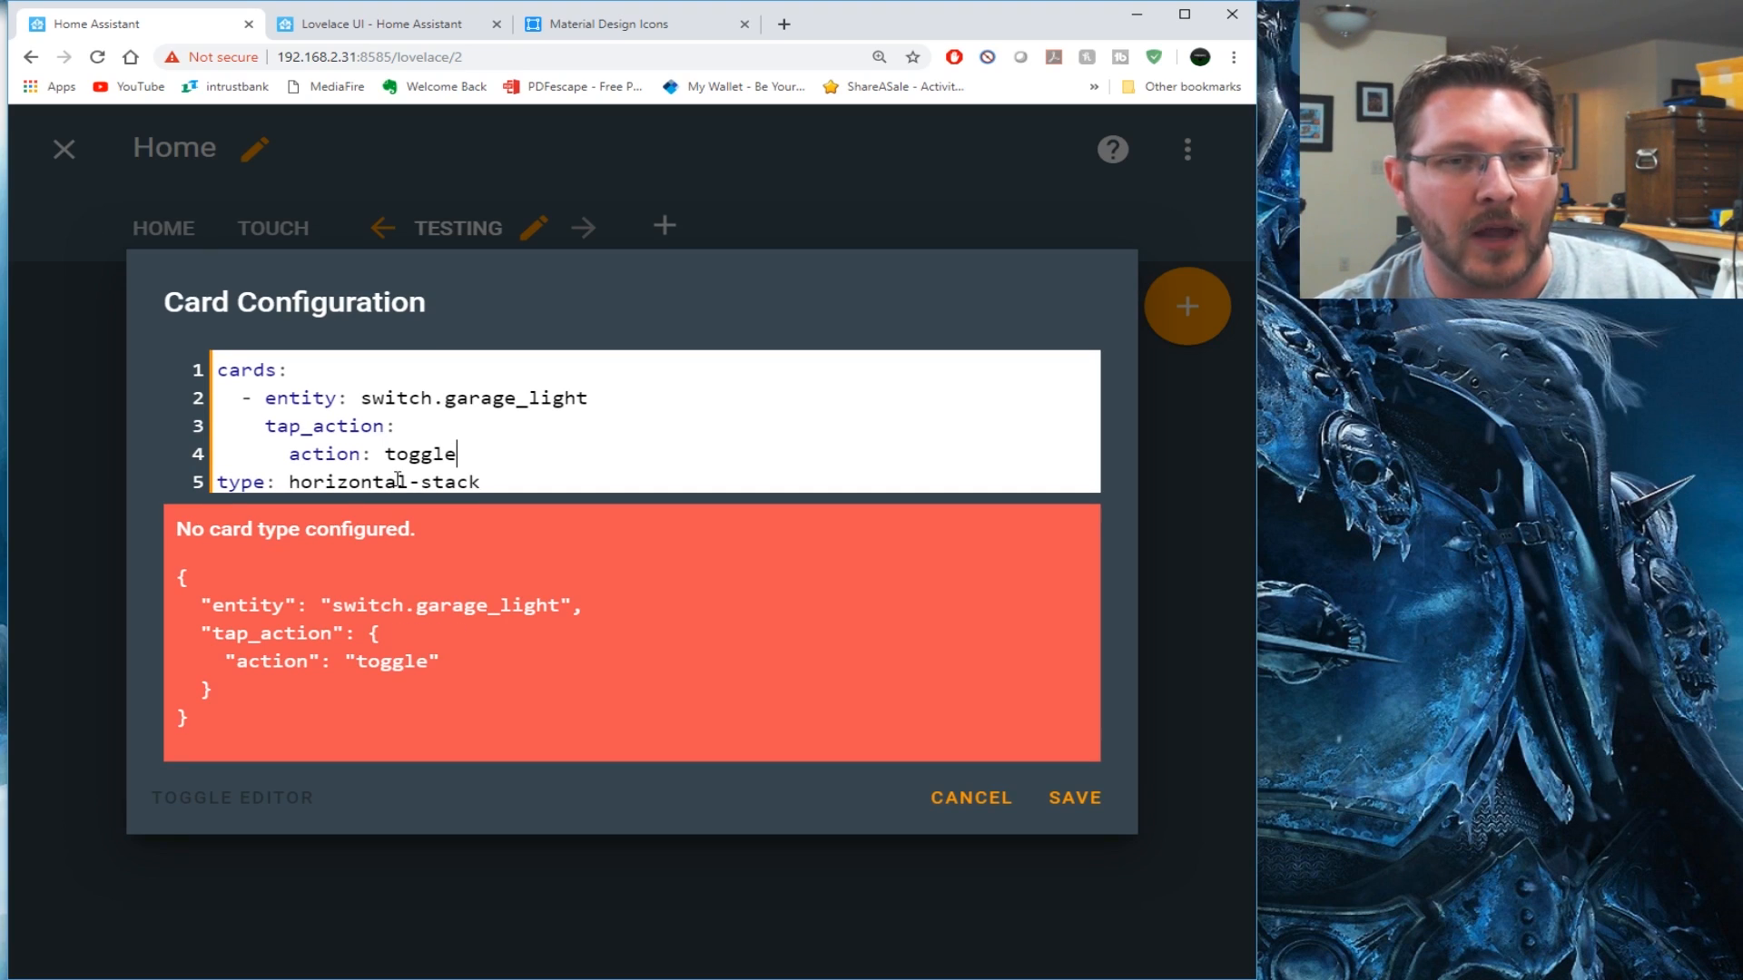
Set the switch.garage_light card's type to entity-button, aligned with its entity and tap_action keys
key("Return")
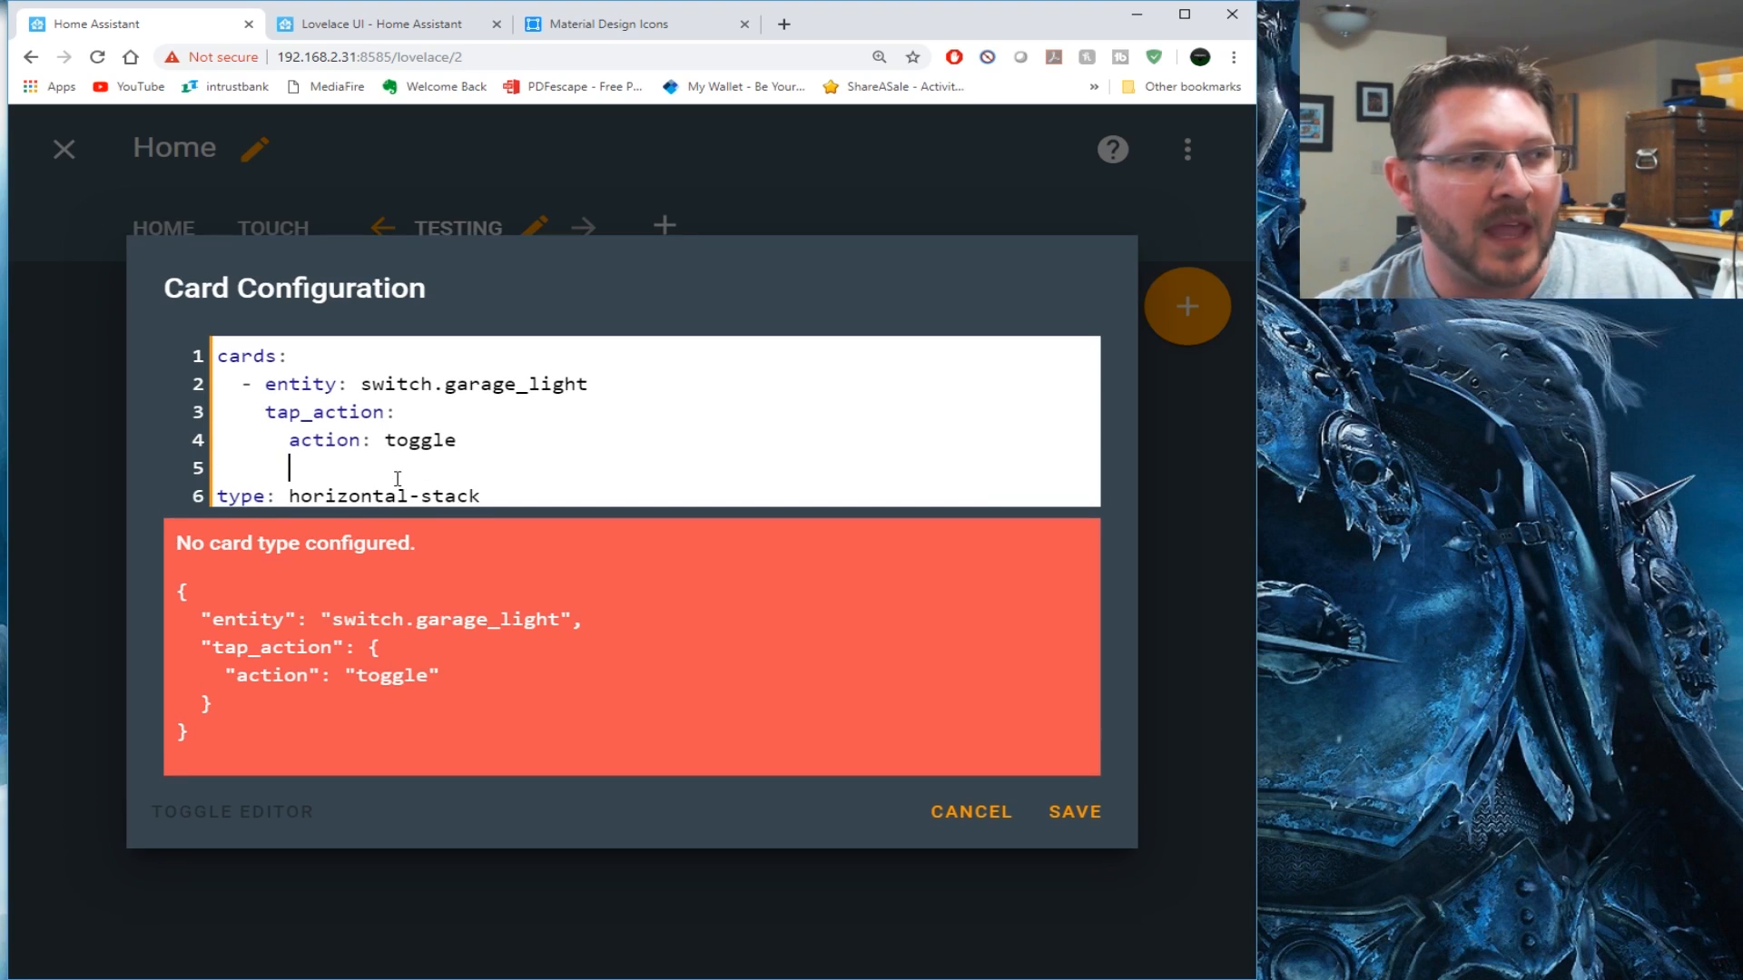
key("BackSpace")
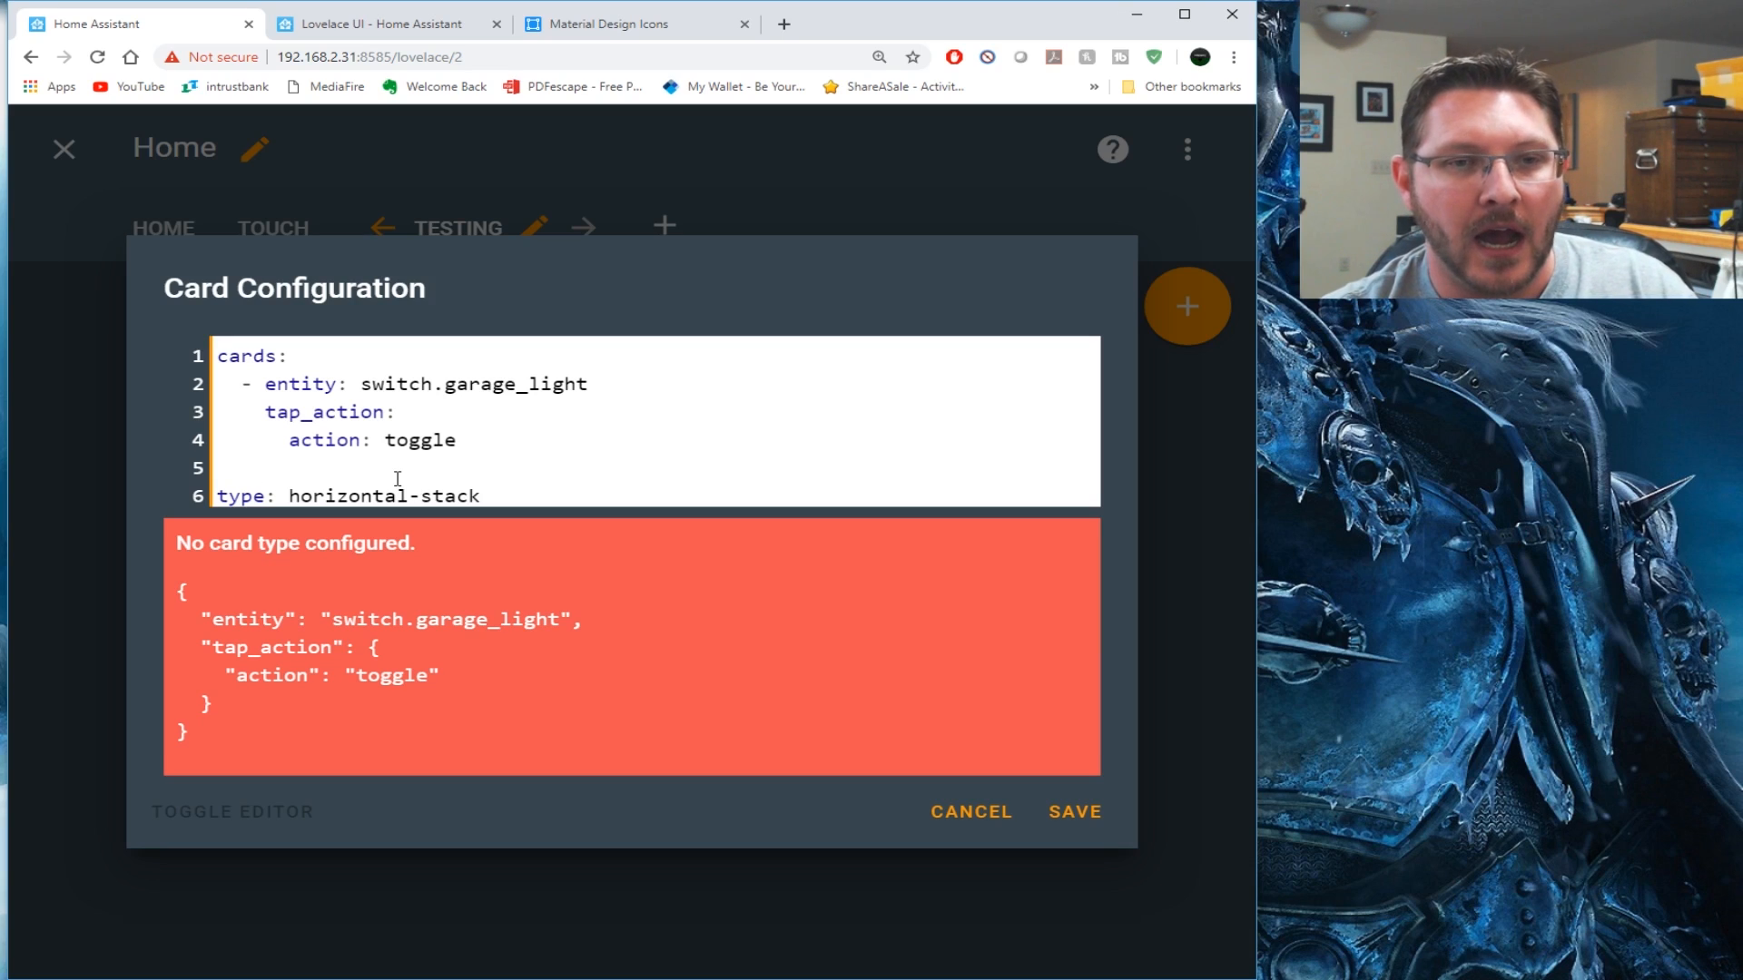
type("type:")
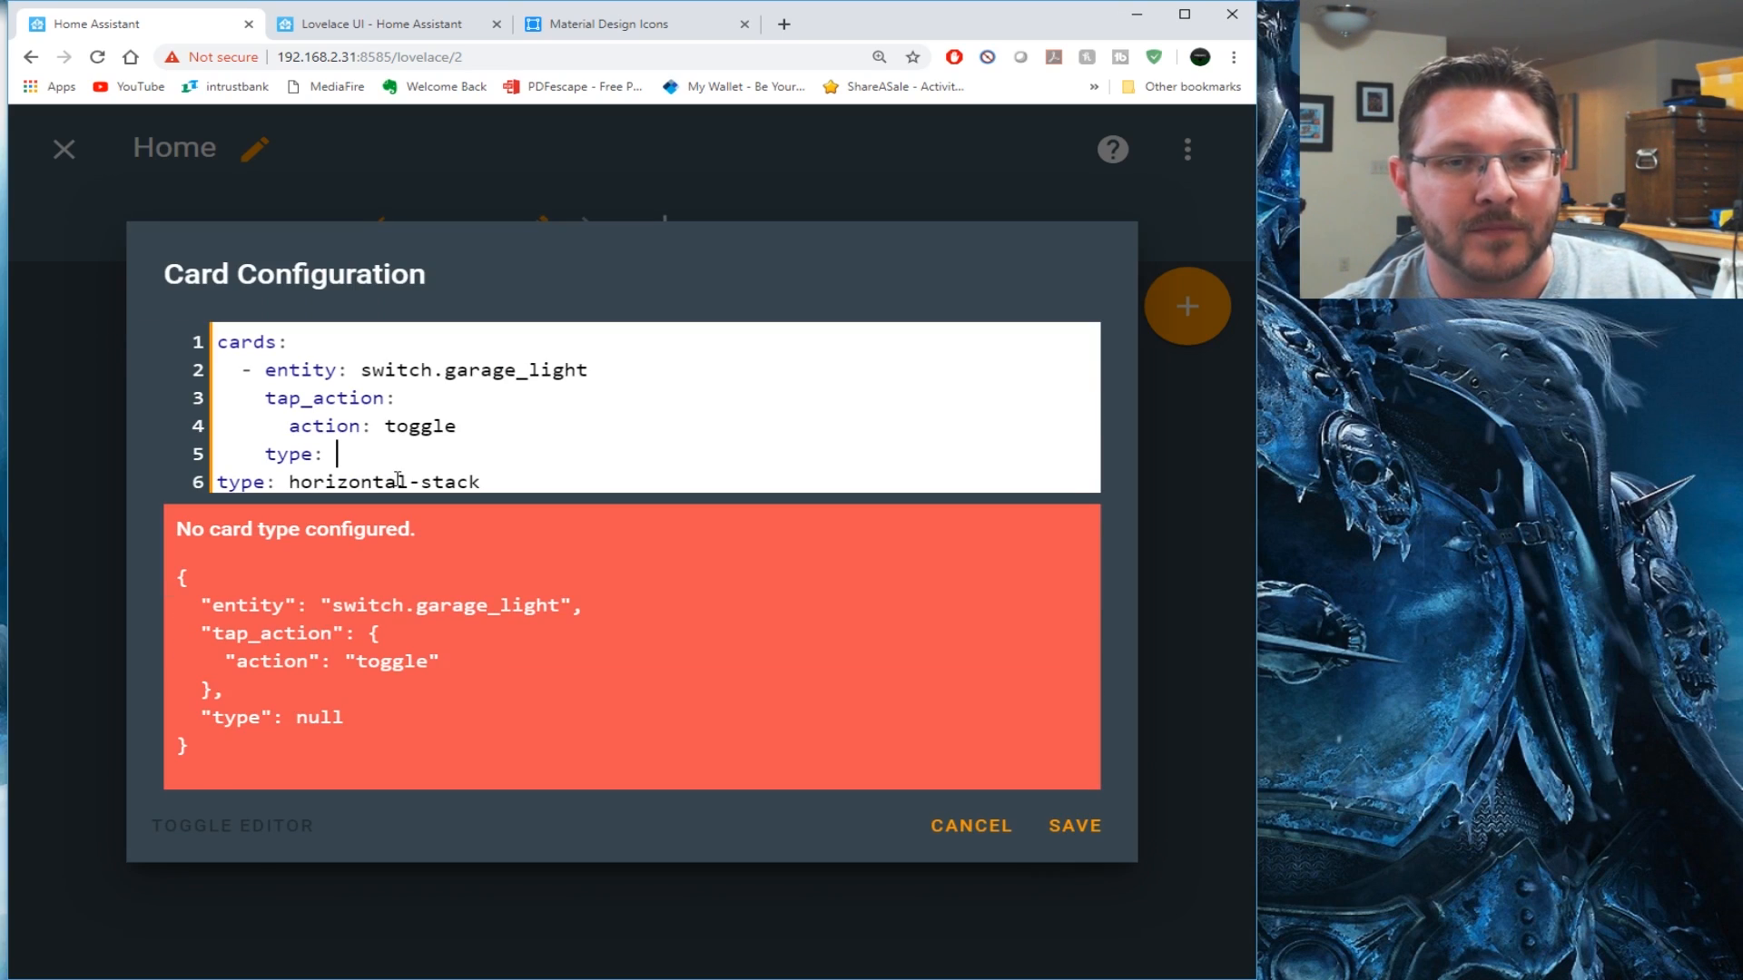
type("  entity")
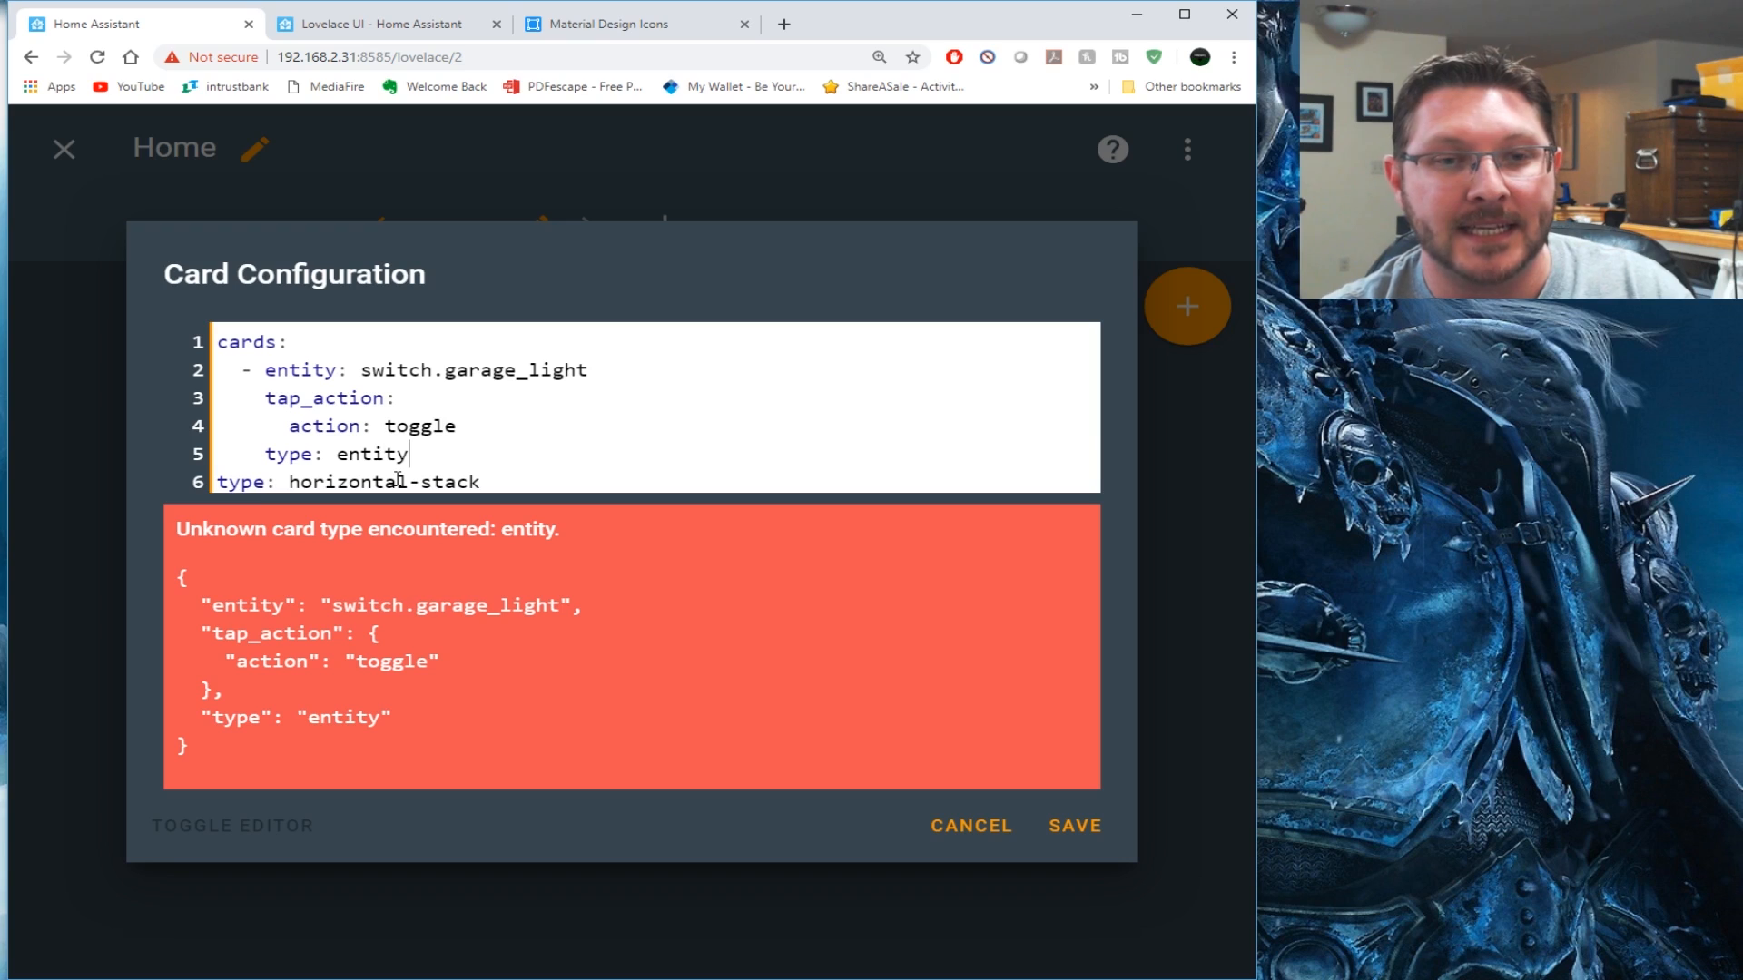
type("-button")
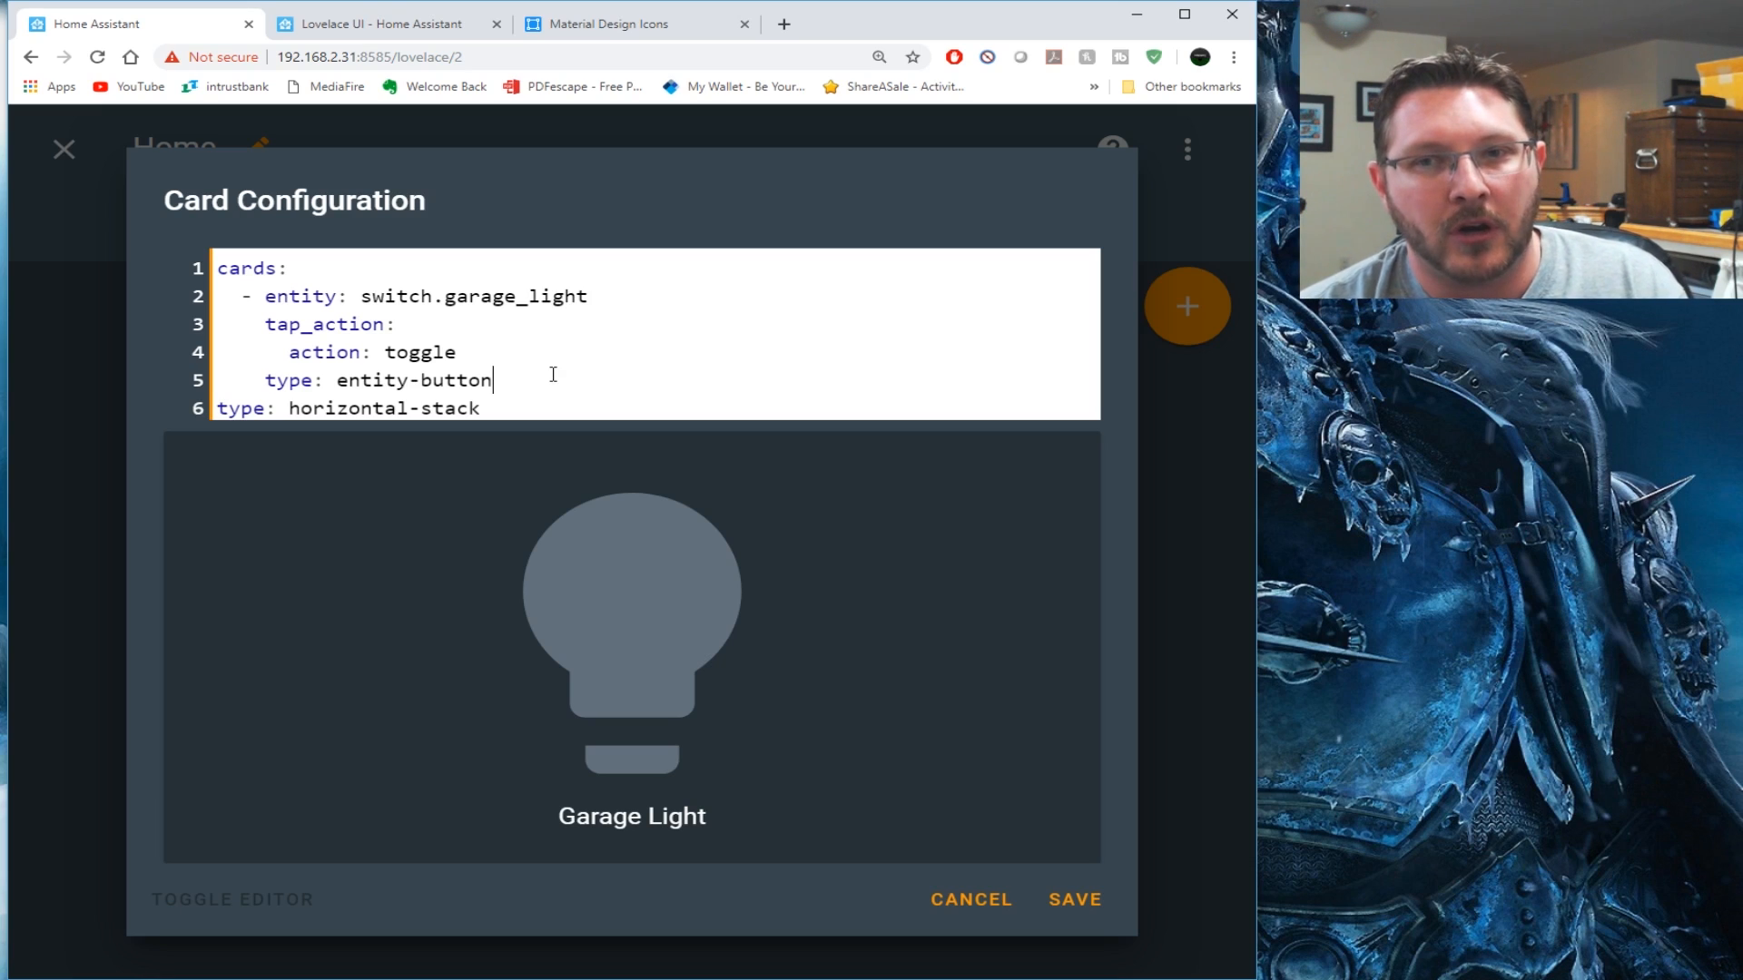
key("Return")
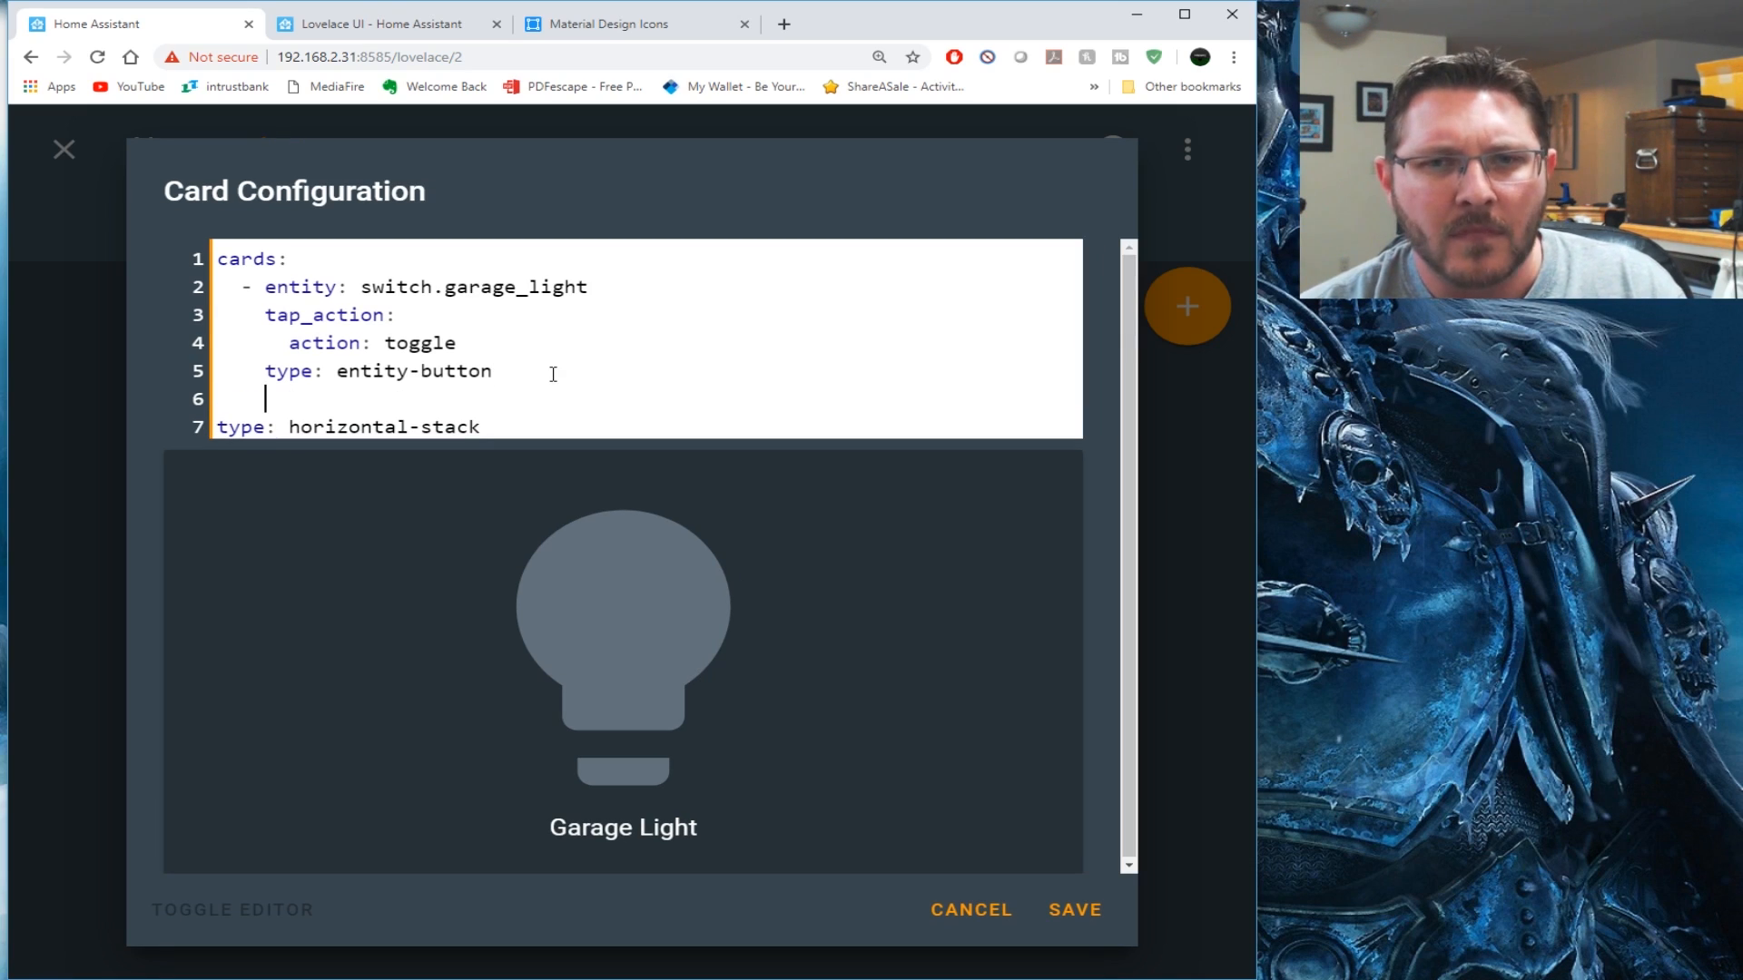
key("BackSpace")
key("BackSpace")
key("BackSpace")
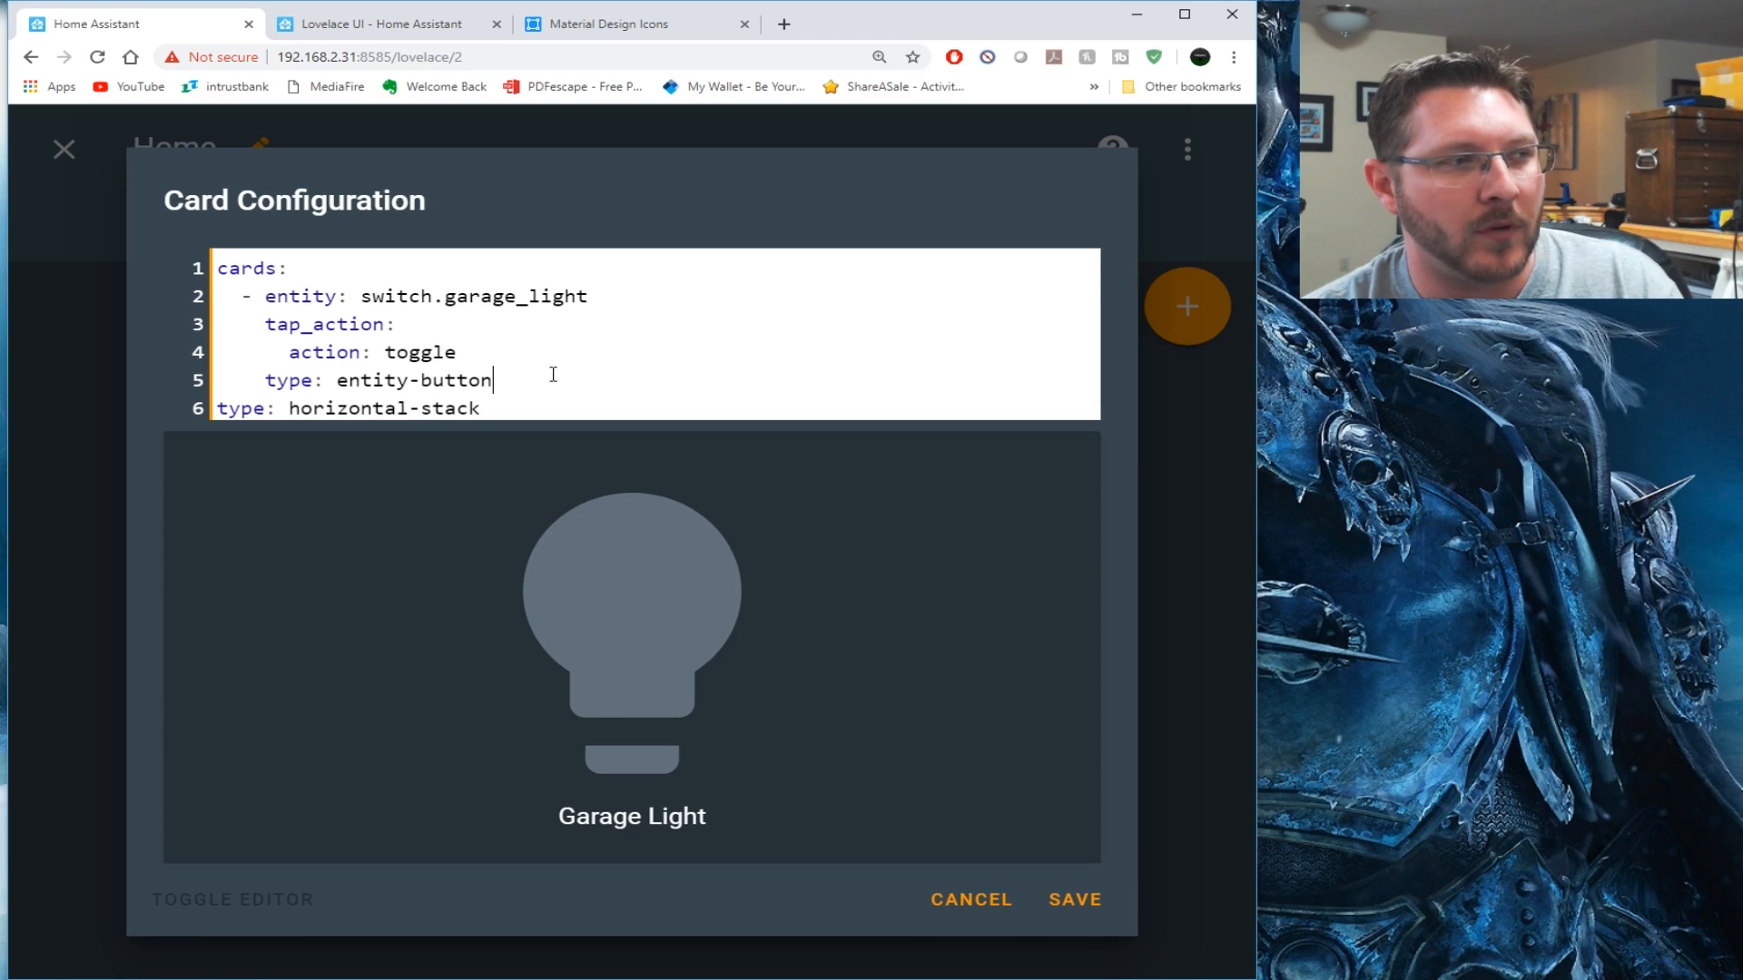
Insert a new first item in the cards list, above switch.garage_light, with the entity automation.gdoor_notify
key("Up")
key("Up")
key("Up")
key("Up")
key("Return")
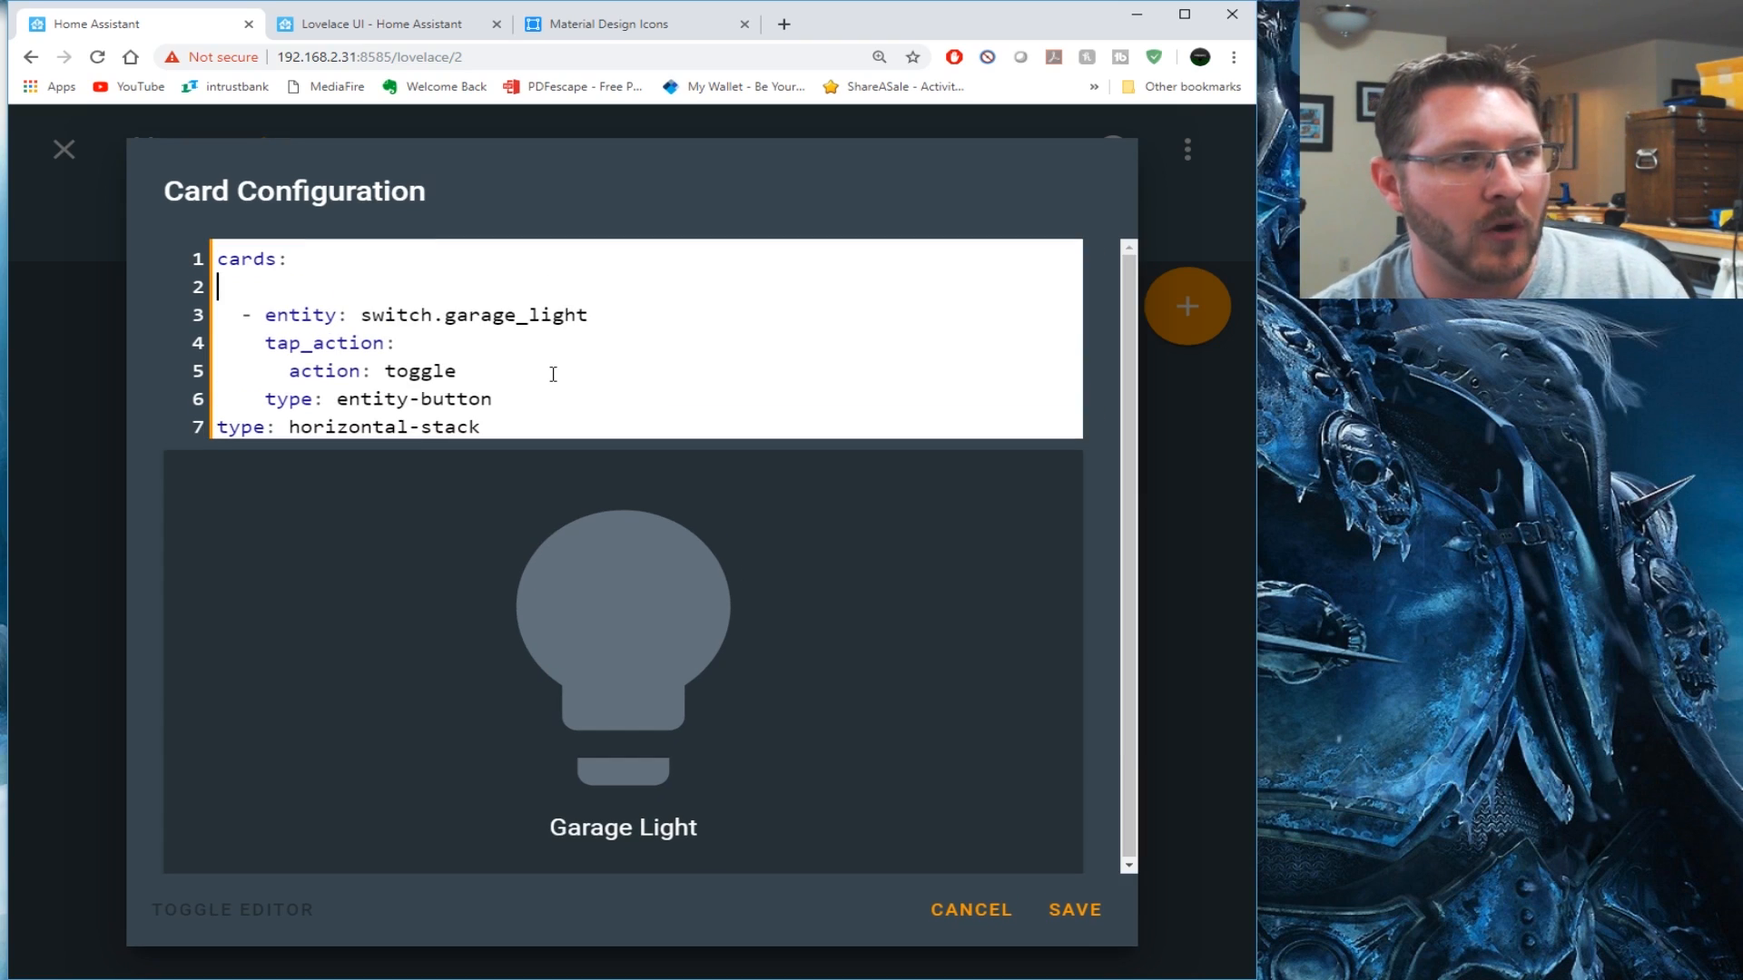
type("-")
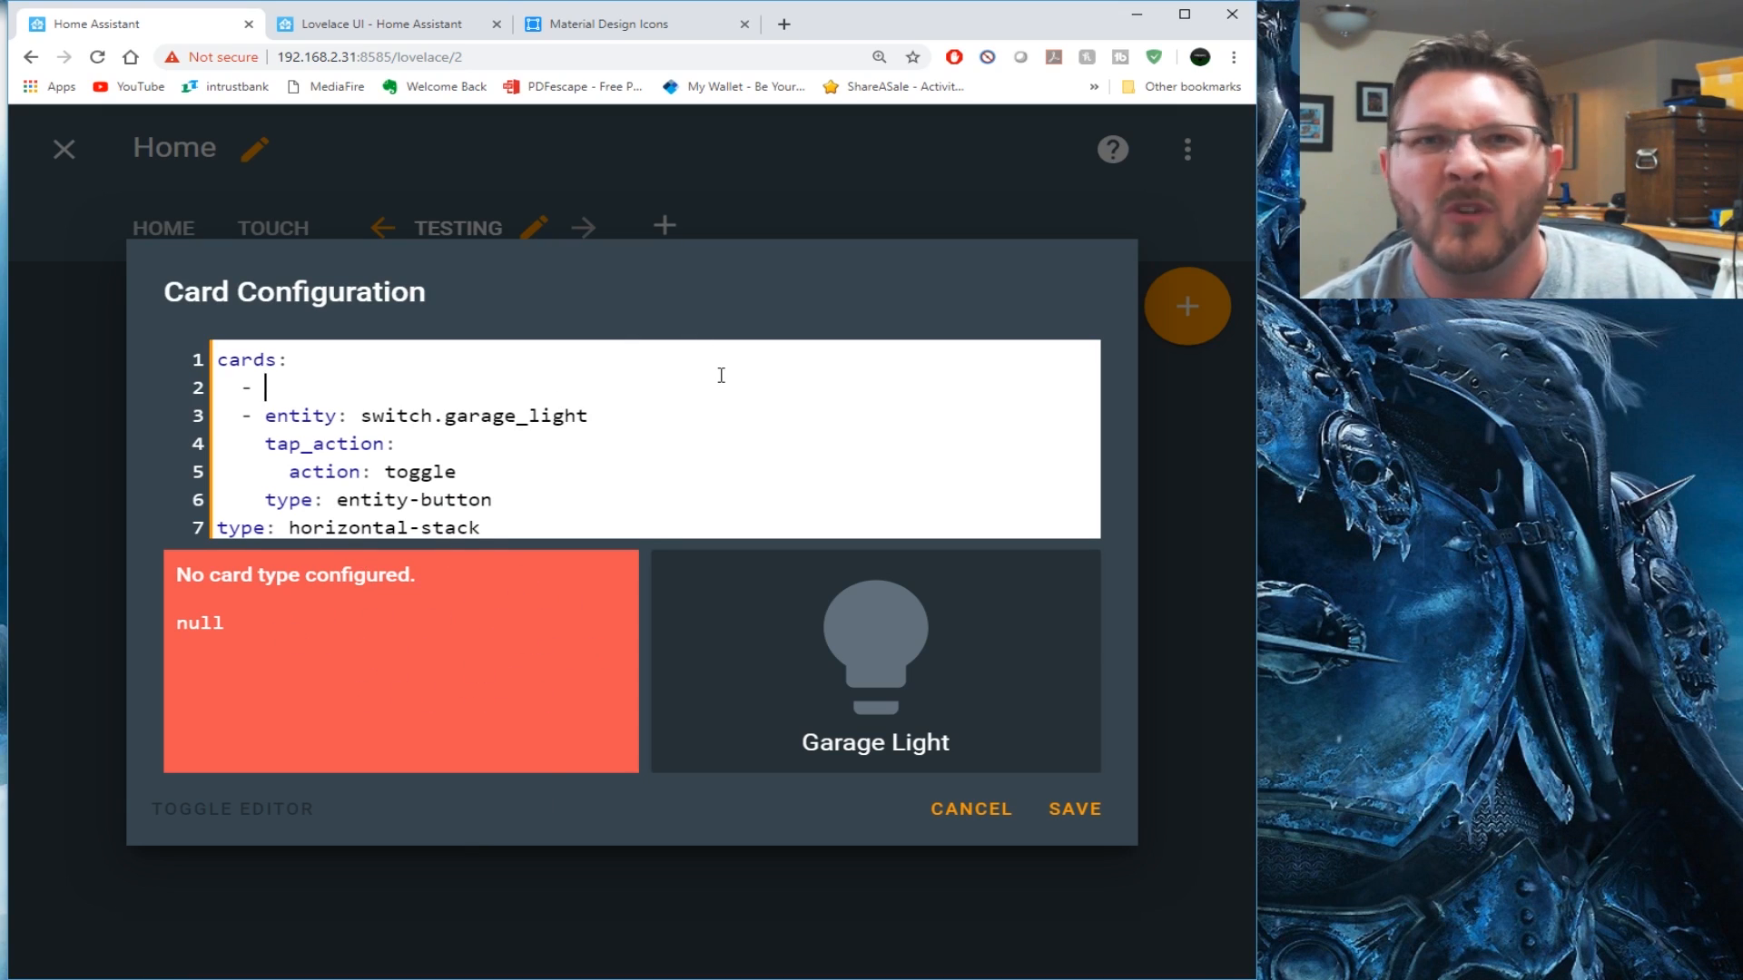
type("entity: automation.gr")
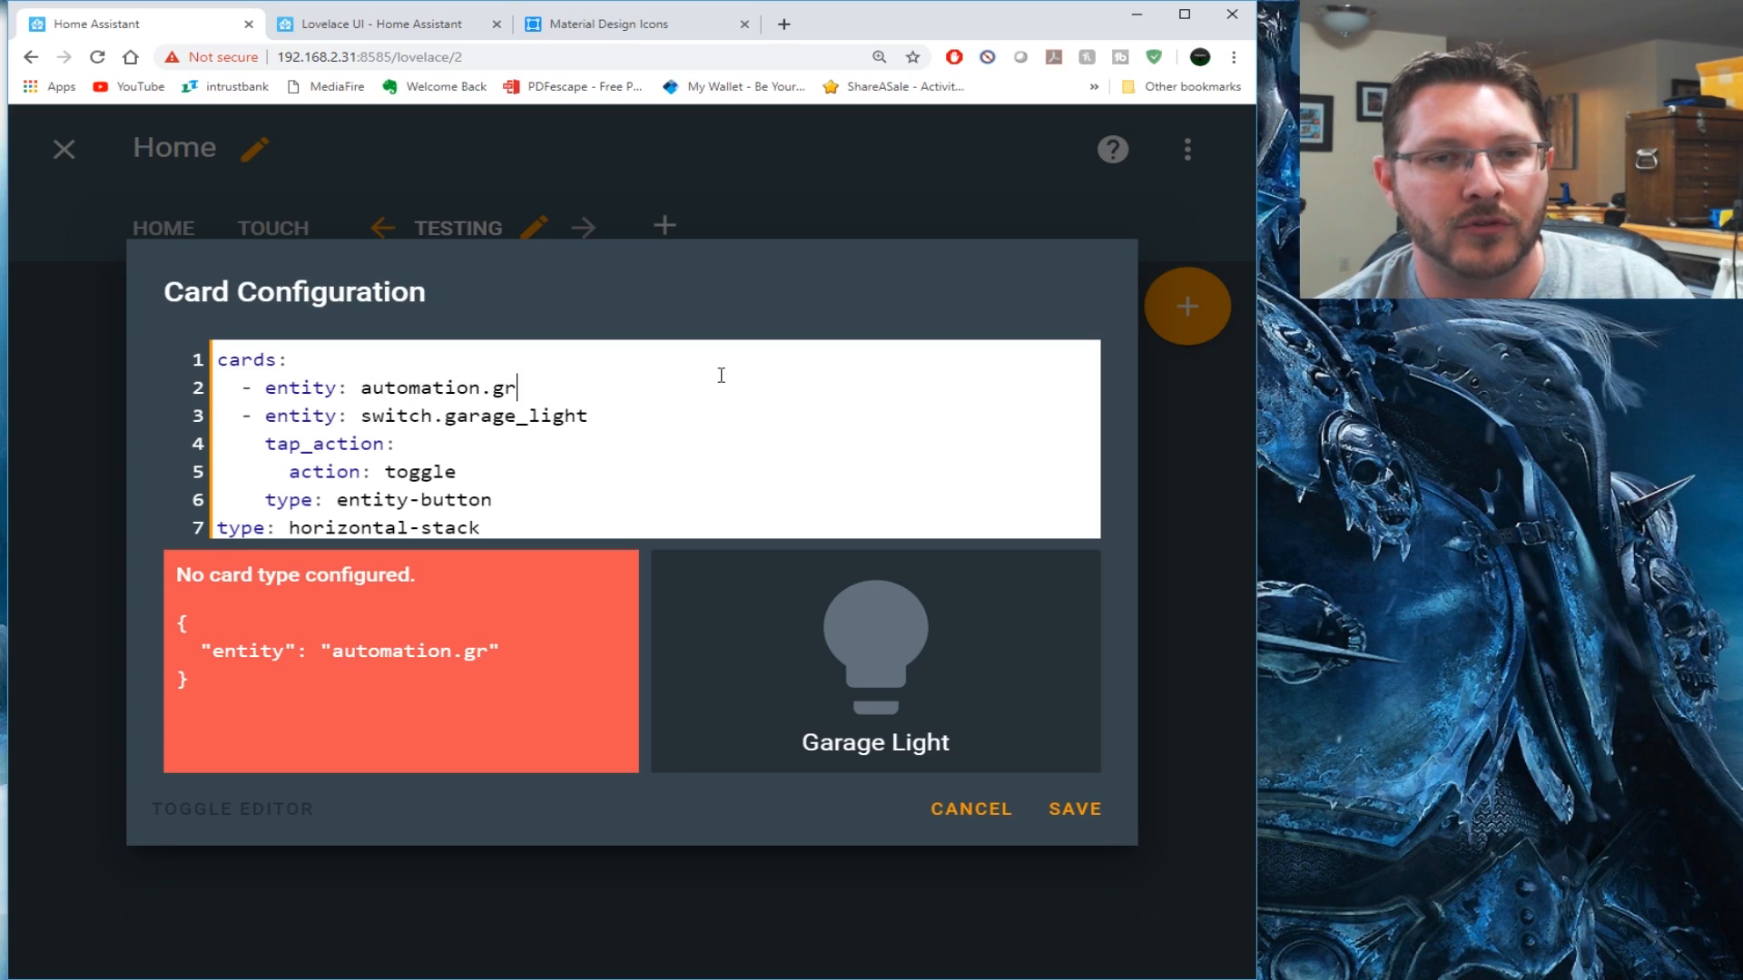
key("BackSpace")
type("door_notify")
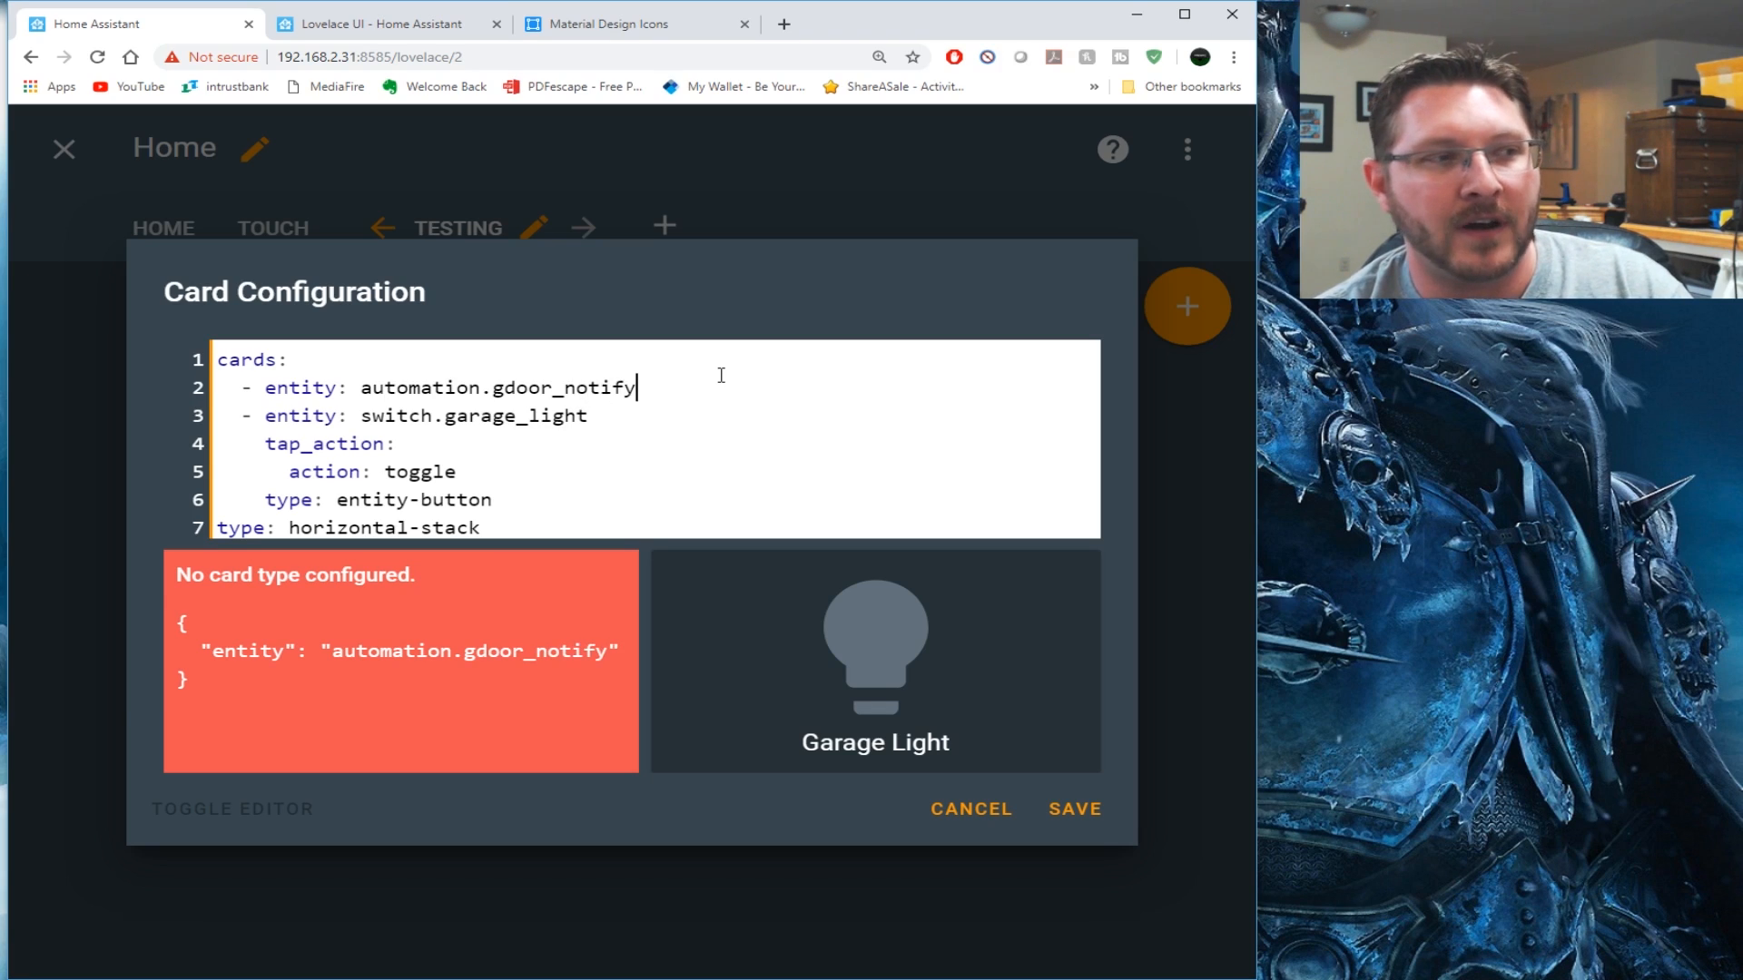
Give the automation.gdoor_notify card a tap_action with the action toggle
key("Return")
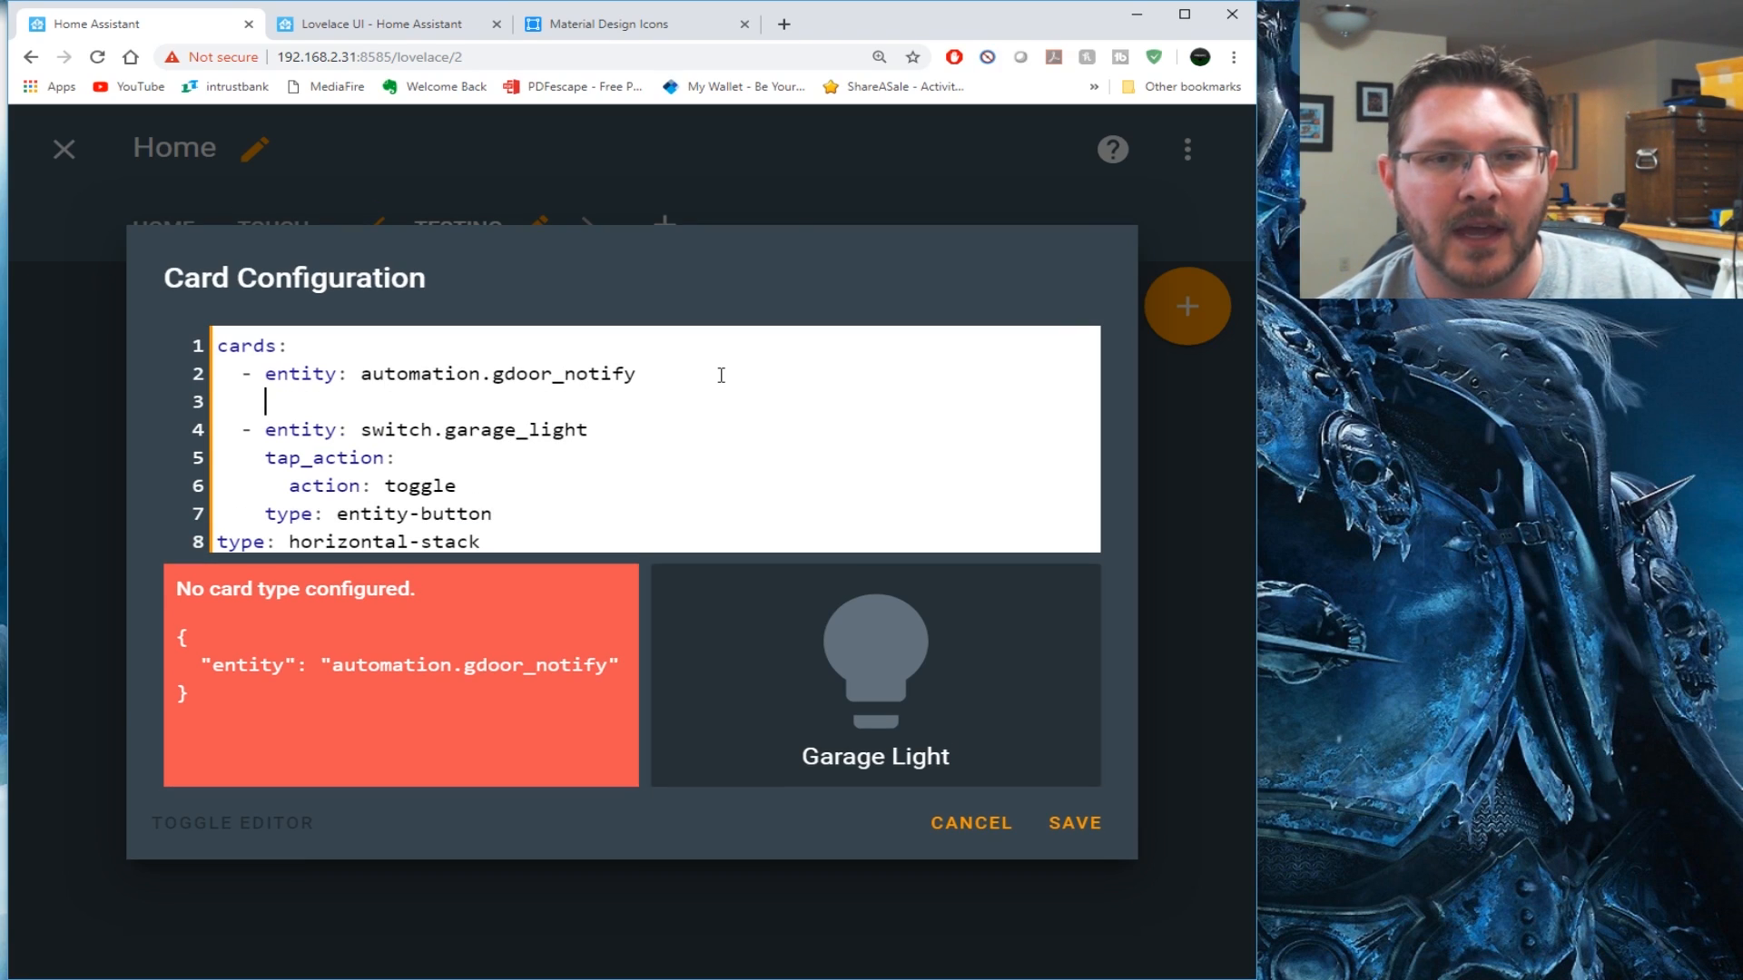
type("tap_action:")
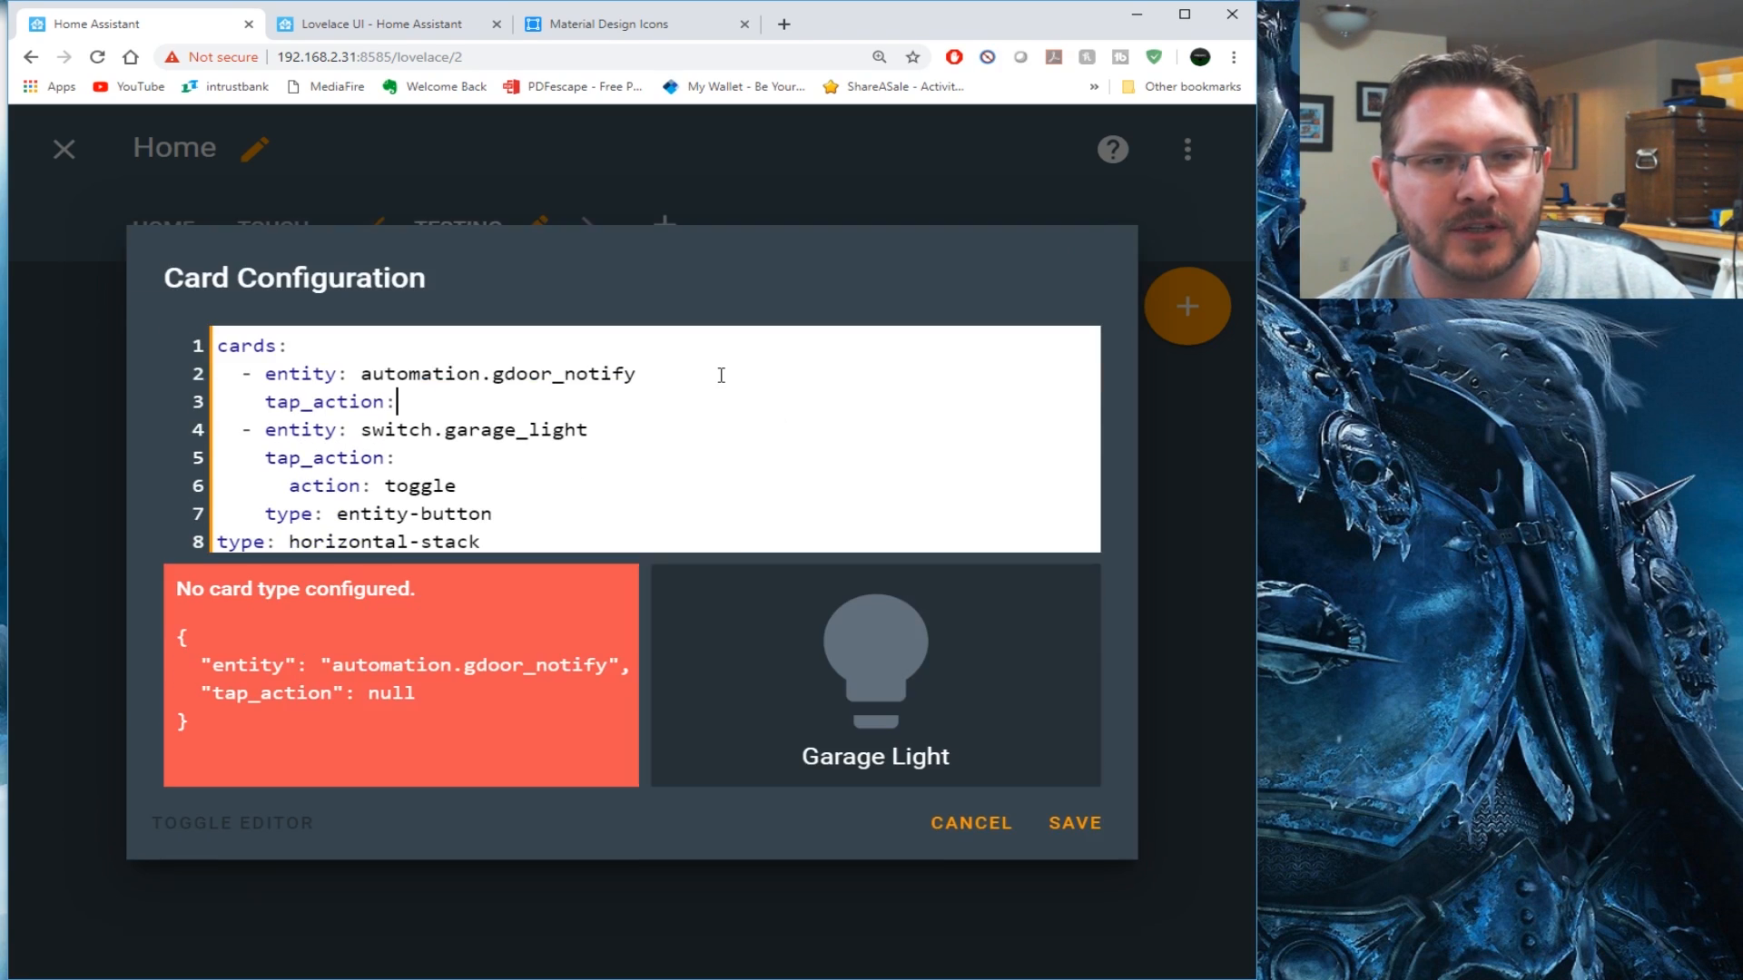
key("Return")
type("action: ")
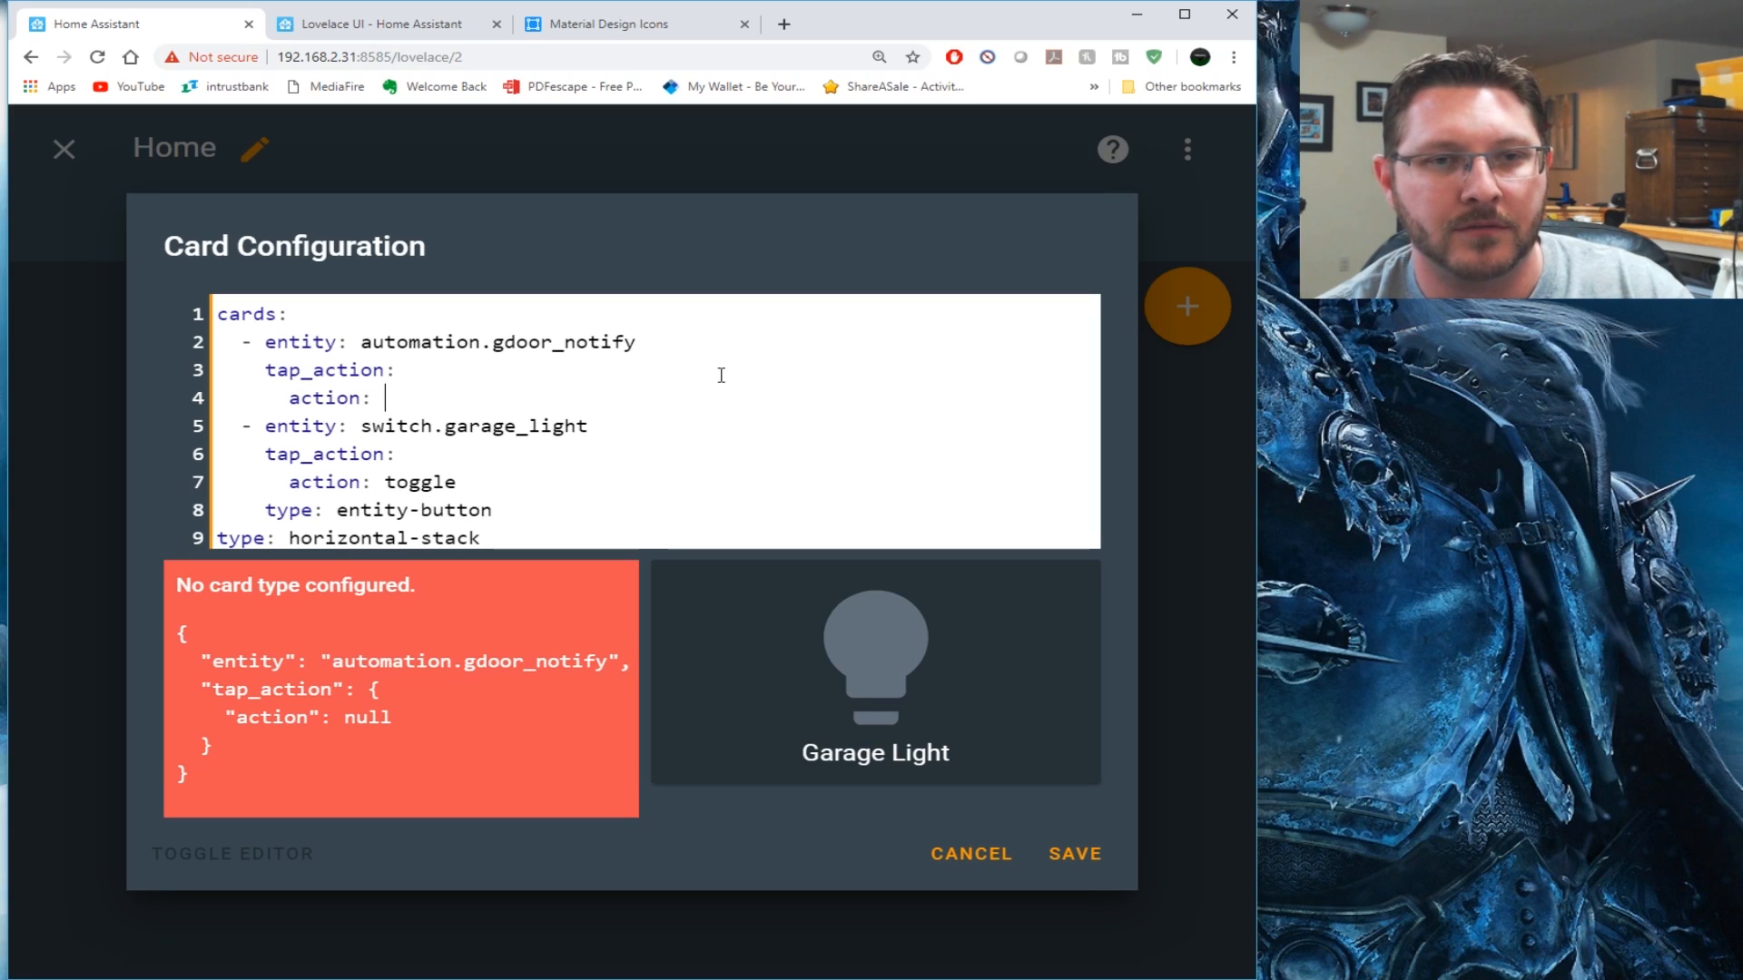
type("toggle")
Set the automation.gdoor_notify card's type to entity-button, aligned with its entity and tap_action keys
key("Return")
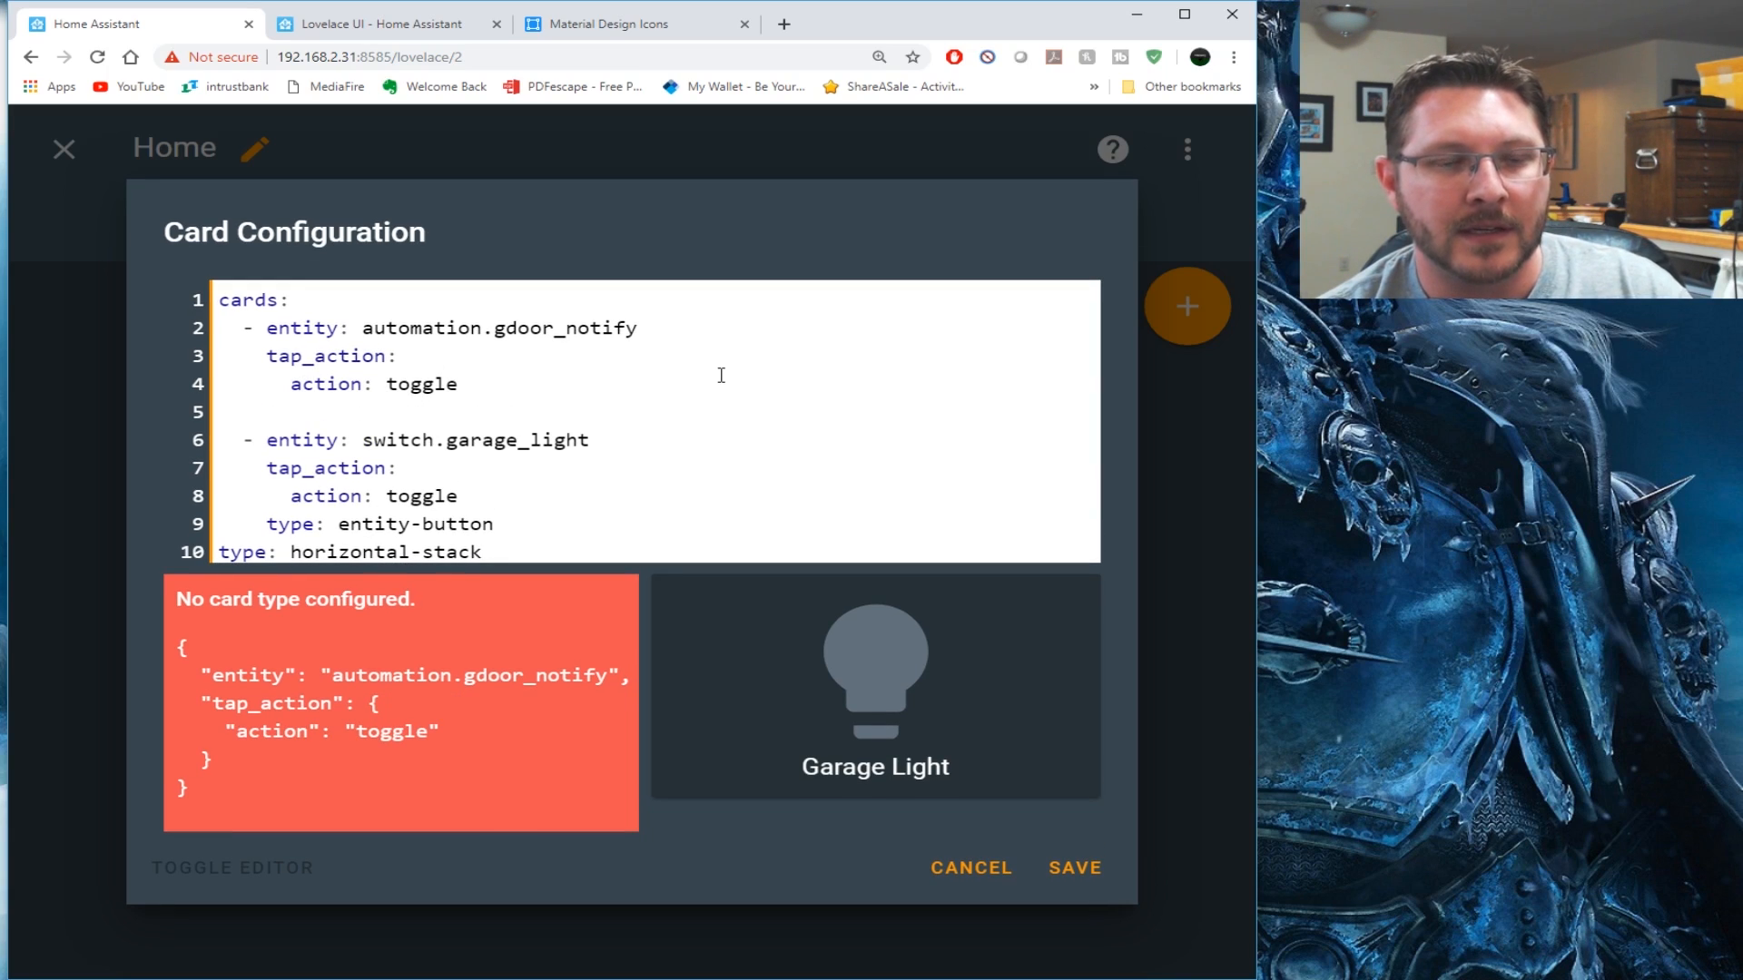
key("BackSpace")
type("type")
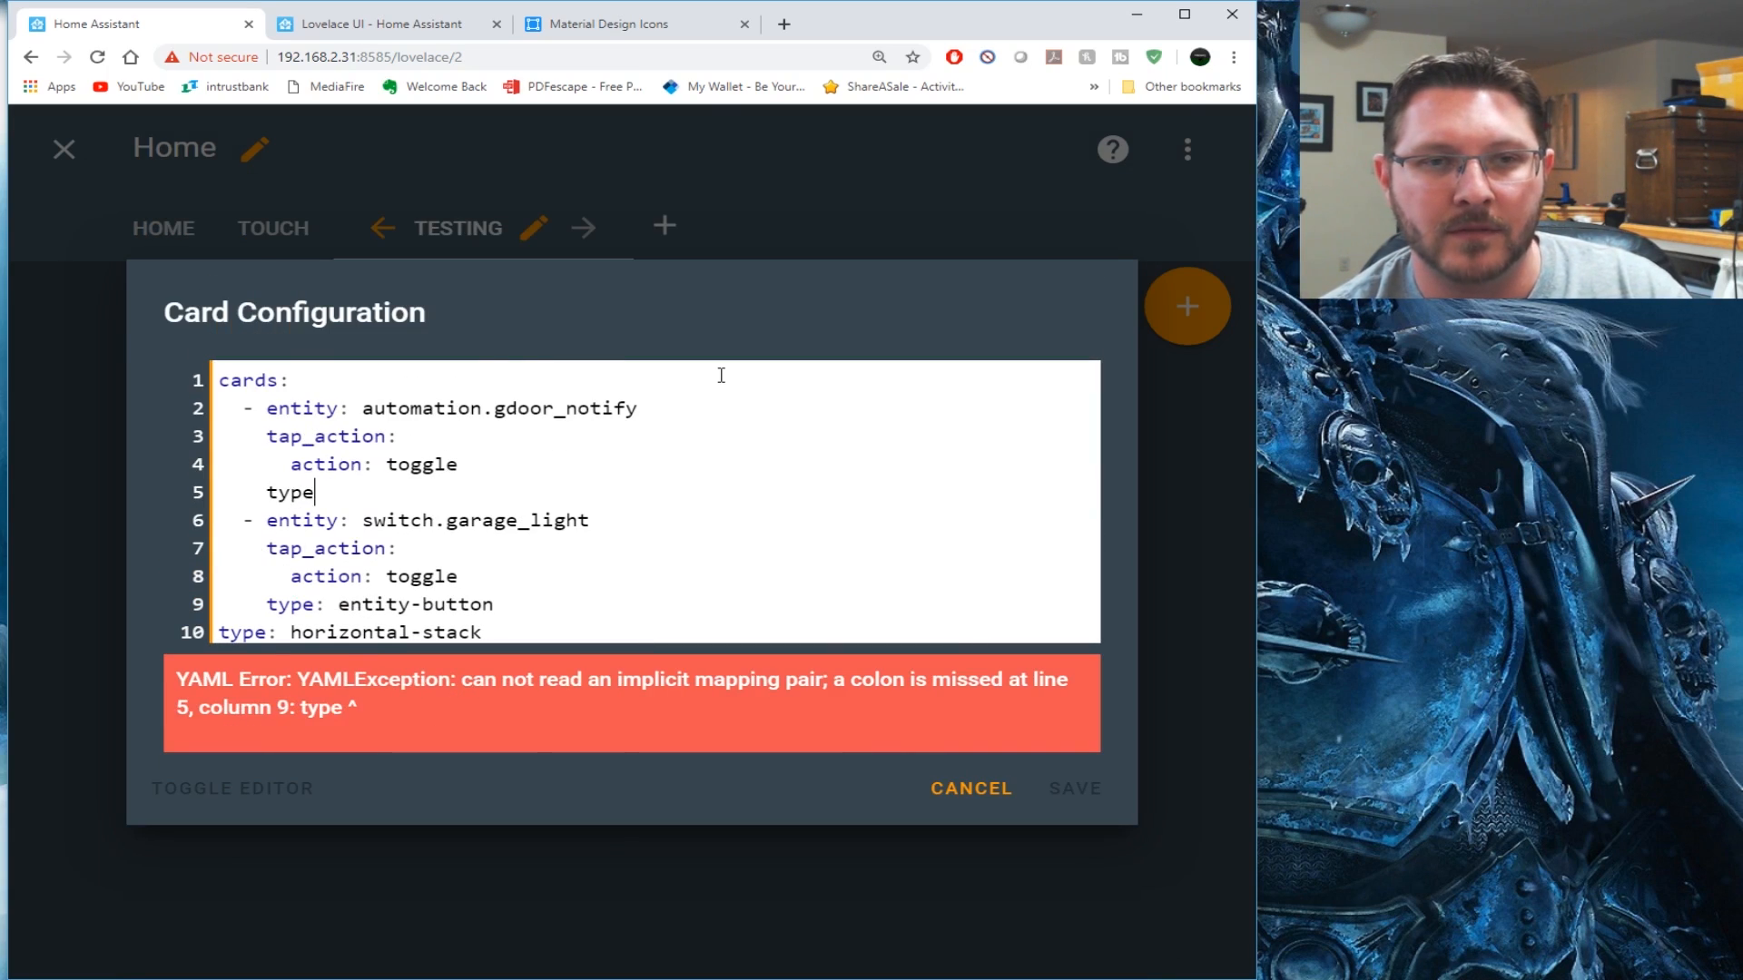
type(": entity-button")
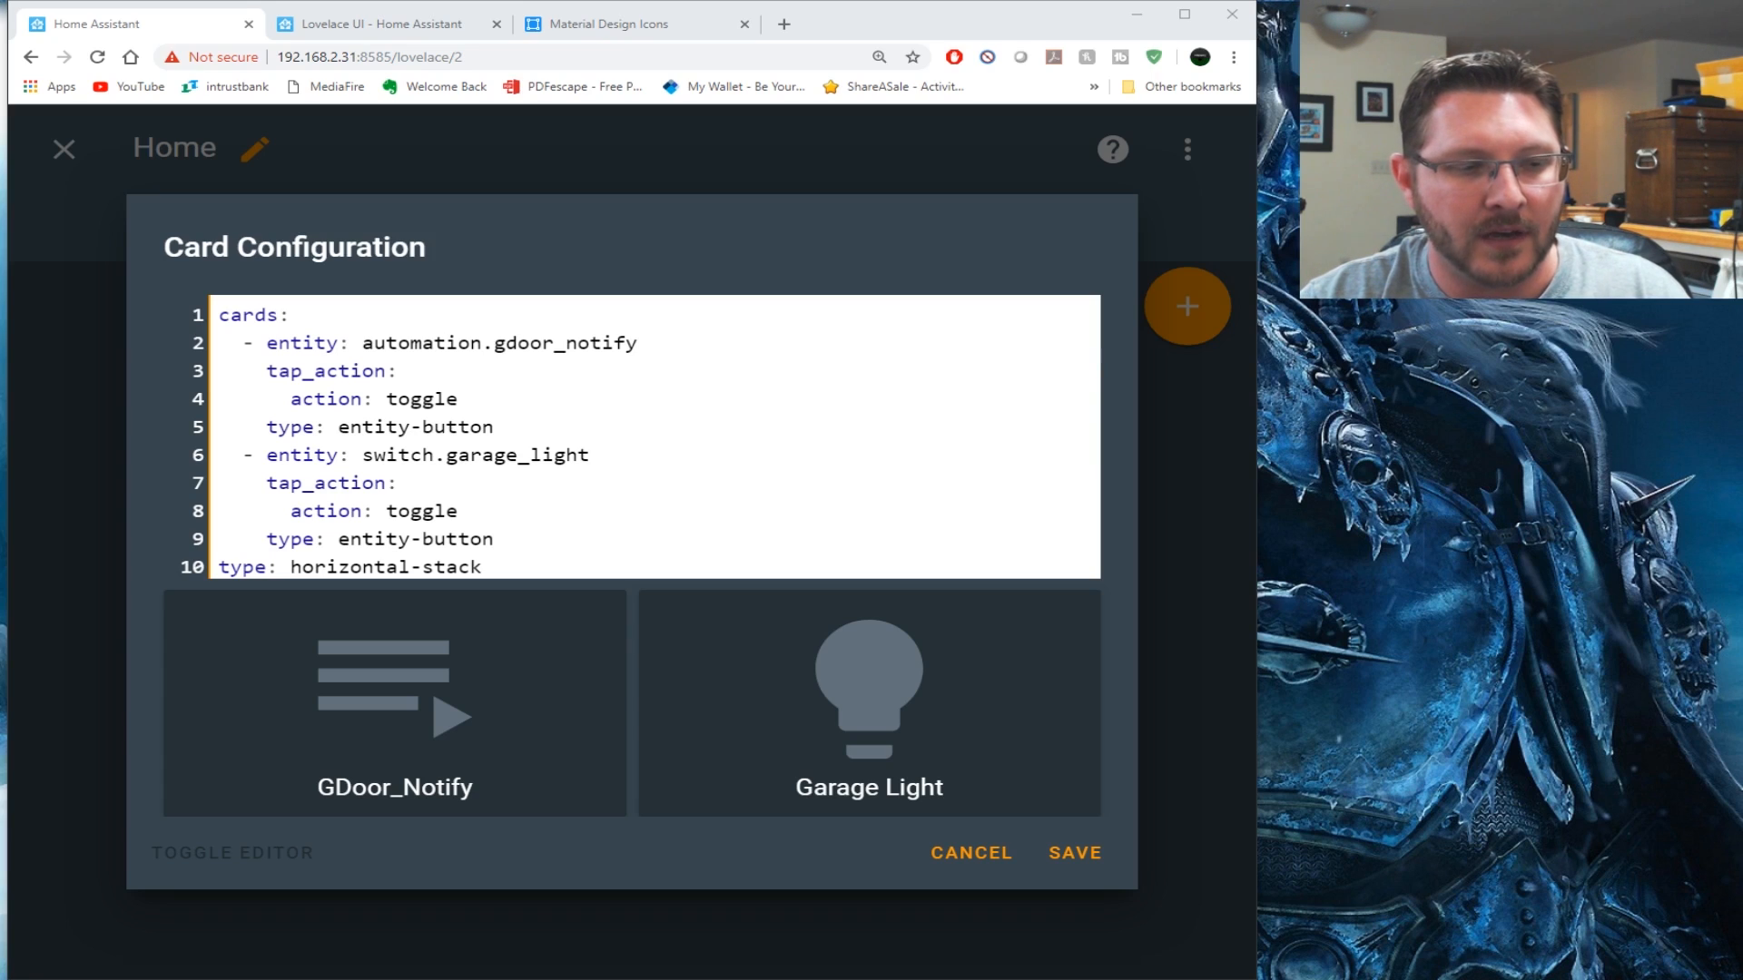
Add a scene.garage_door entity-button card with a toggle tap_action between the other two cards, its list dash aligned with theirs
left_click(760, 456)
key("Return")
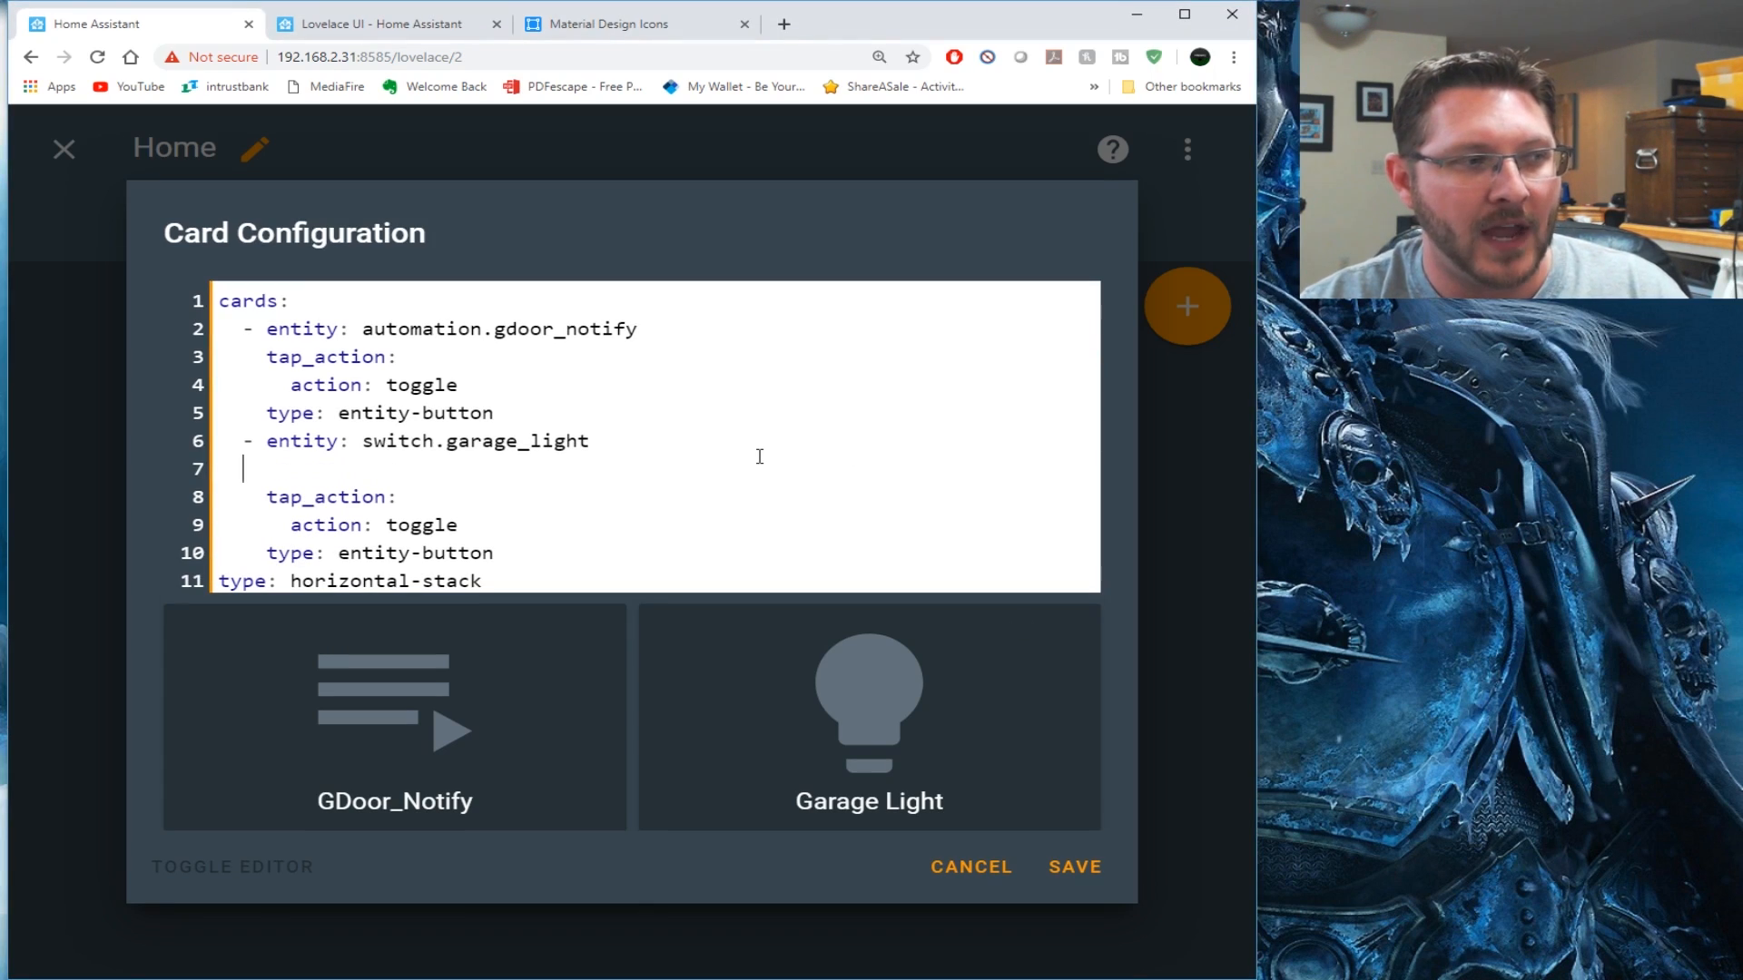
type("- entity: scene.garage_door     tap_action:       action: toggle     type: entity-button")
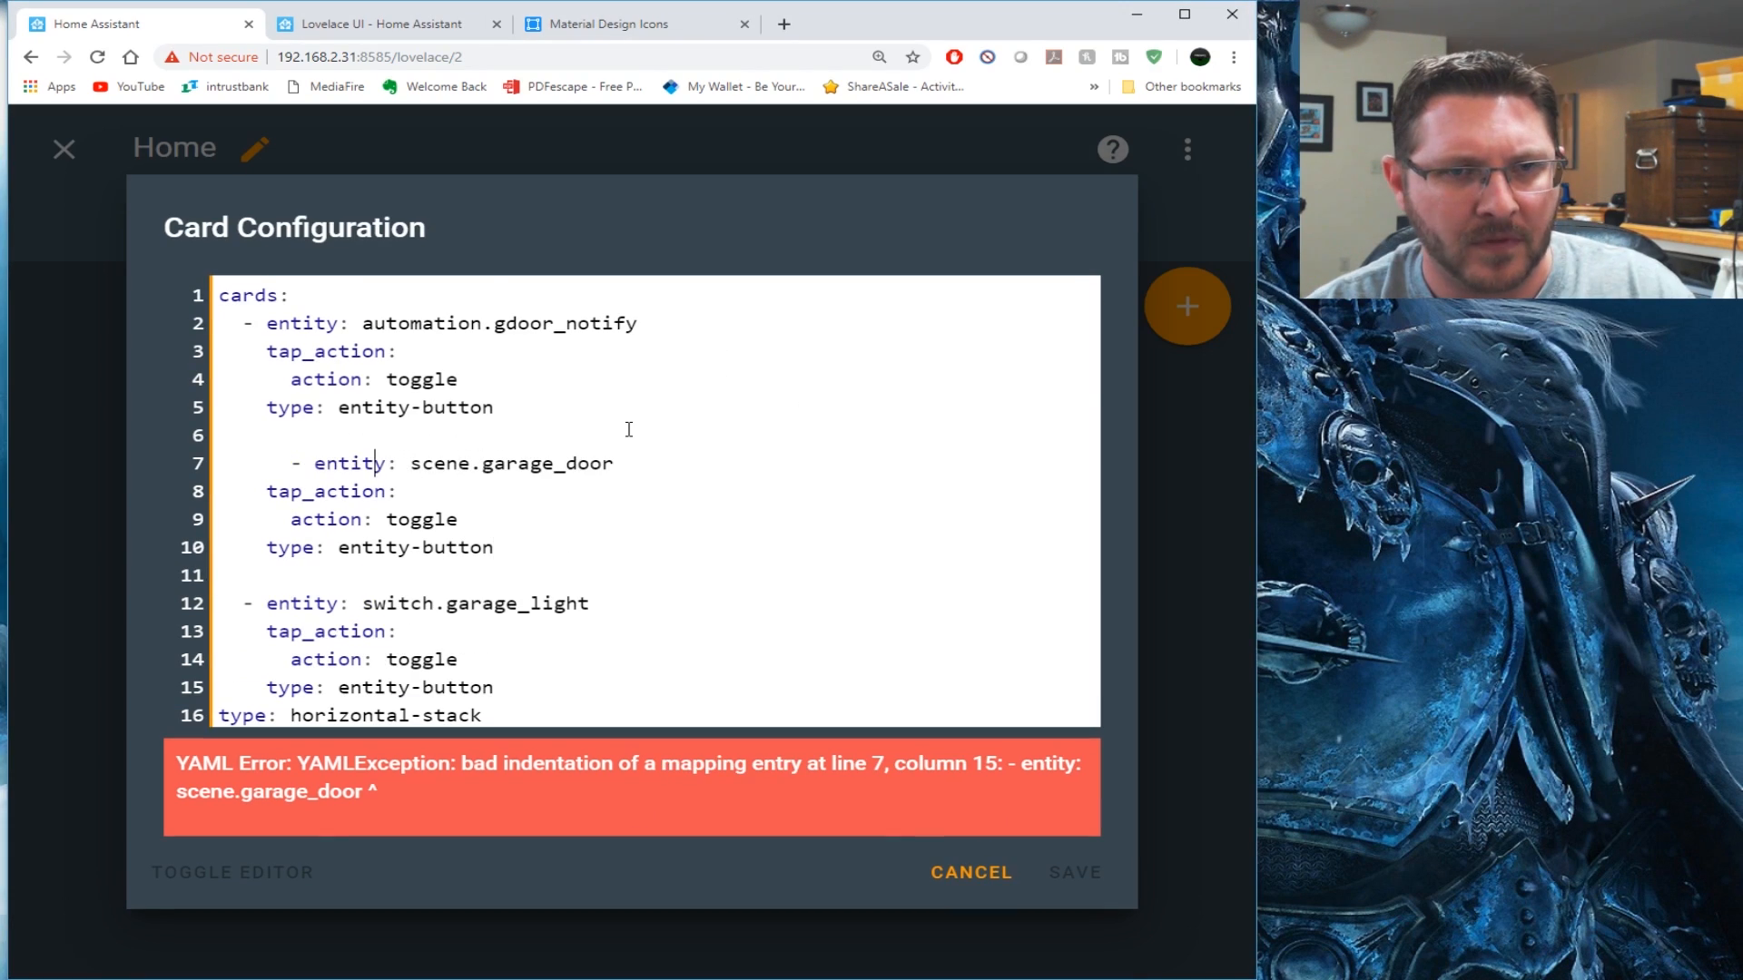
key("Home")
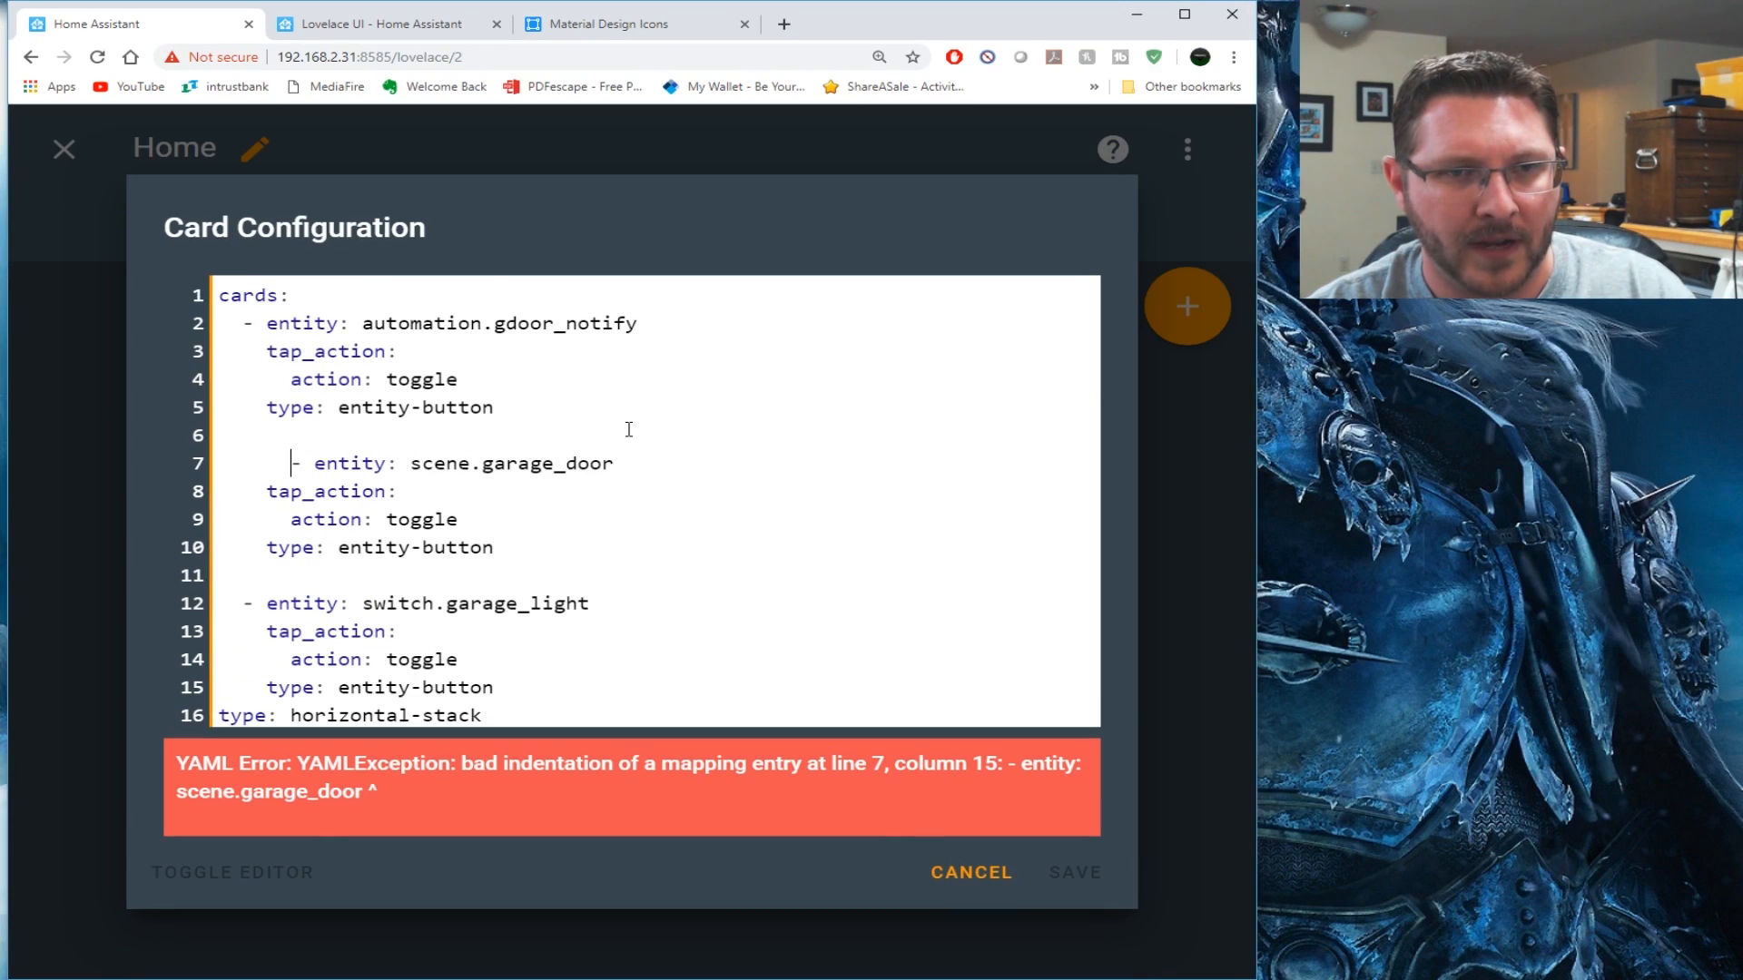
key("BackSpace")
key("BackSpace")
key("BackSpace")
key("BackSpace")
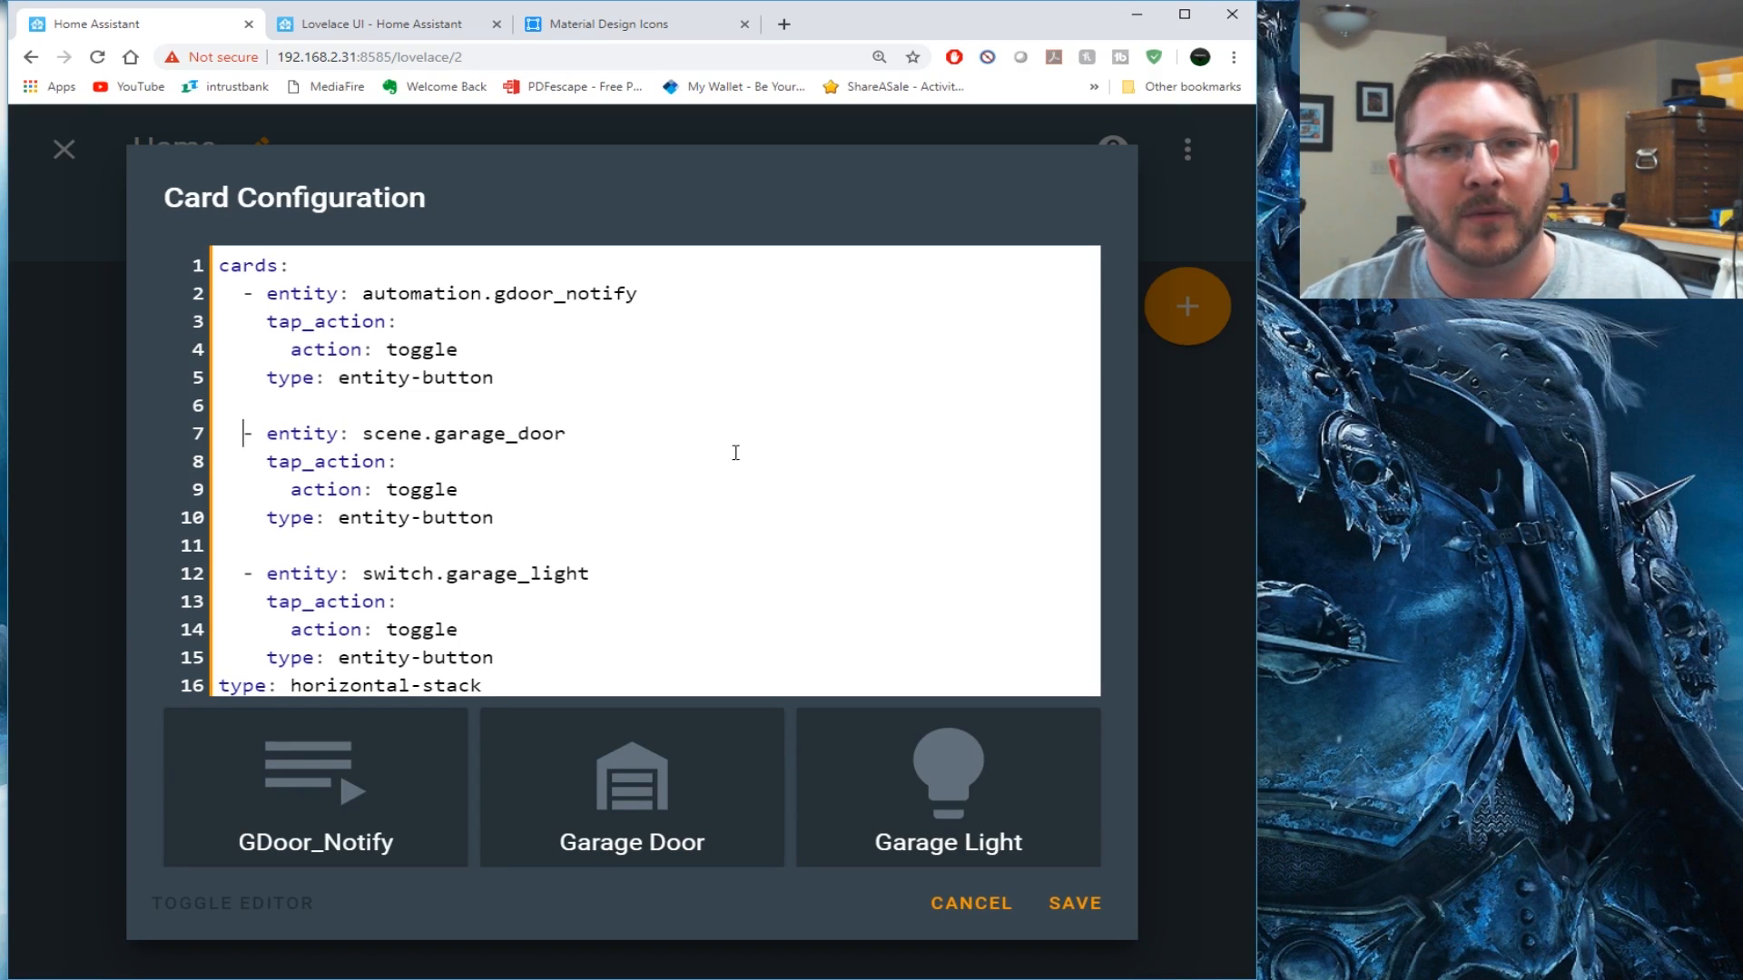
Save the horizontal-stack card and test its Garage Light button by toggling it twice
left_click(1088, 899)
left_click(885, 359)
left_click(908, 358)
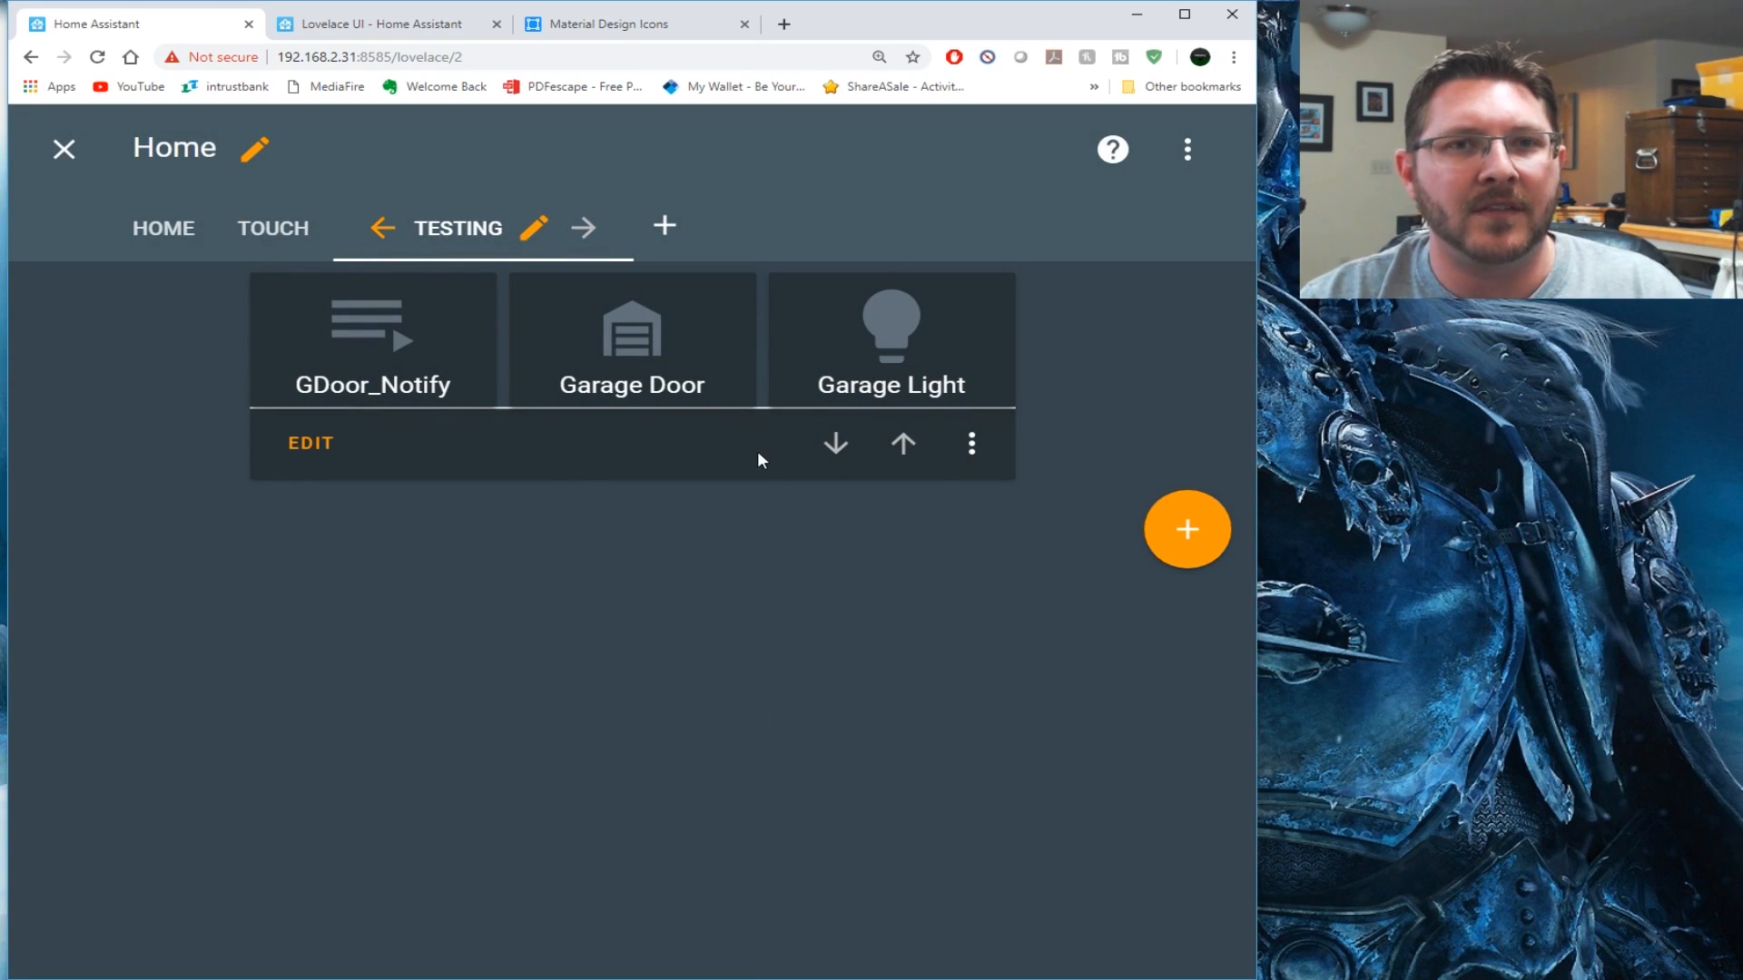
Start a new thermostat card in the Testing view and name it Upstairs
left_click(1186, 530)
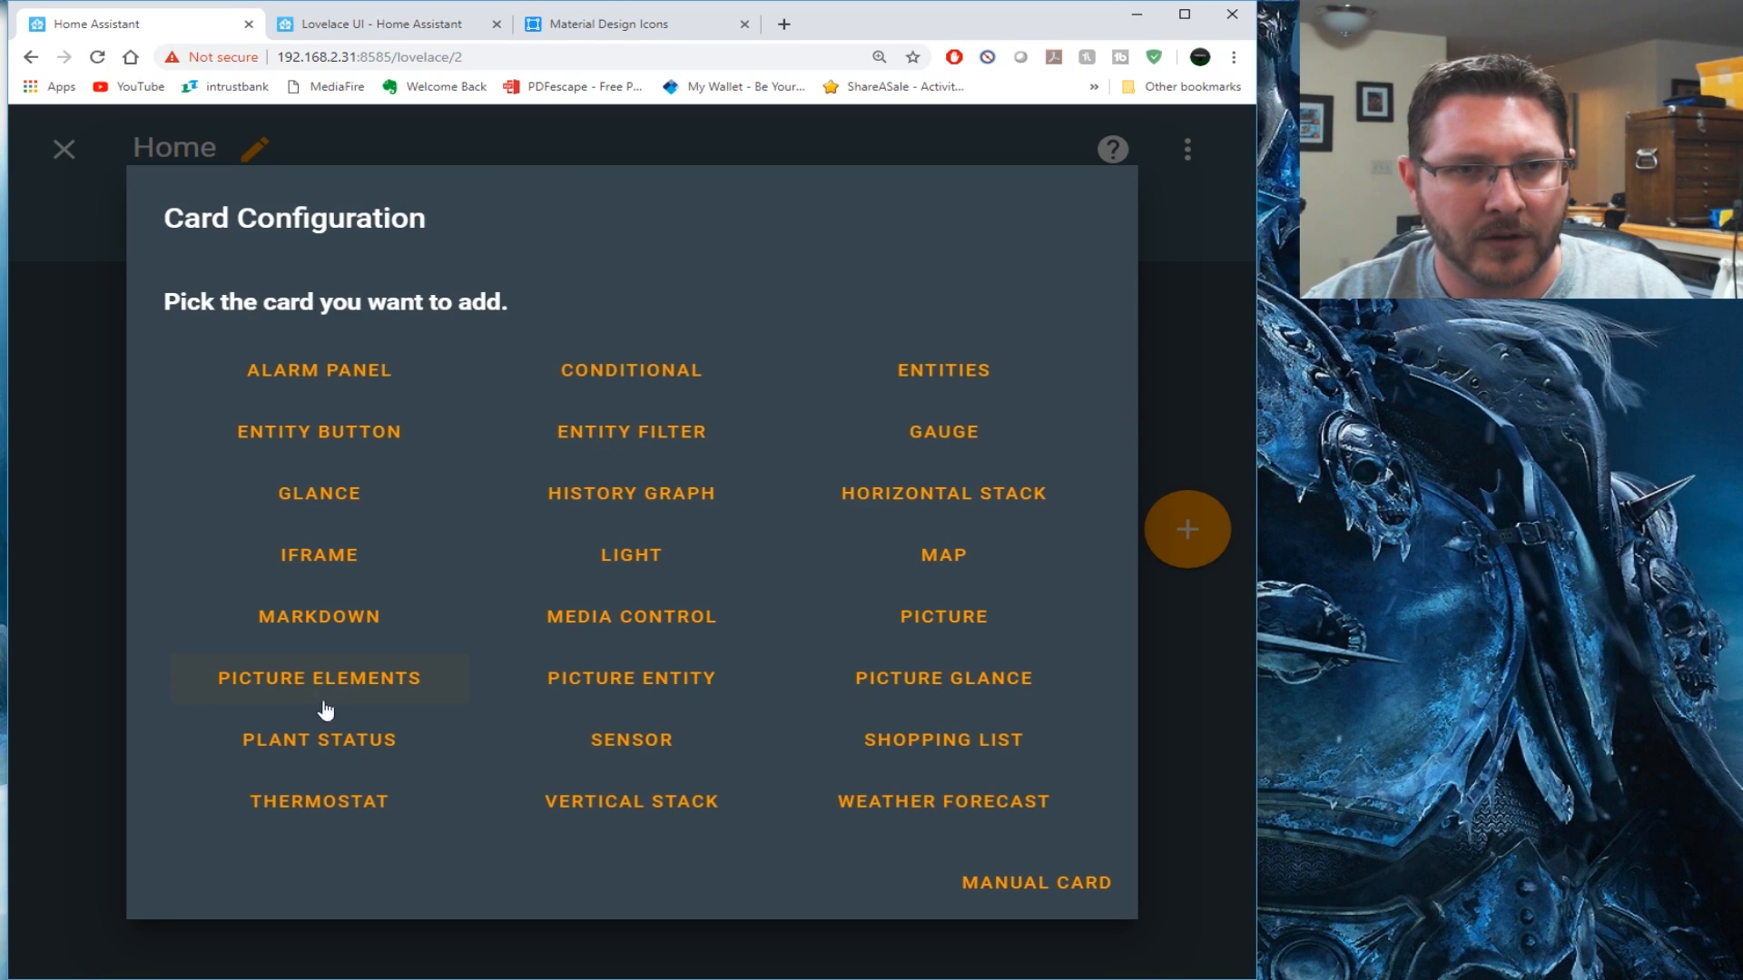
left_click(354, 800)
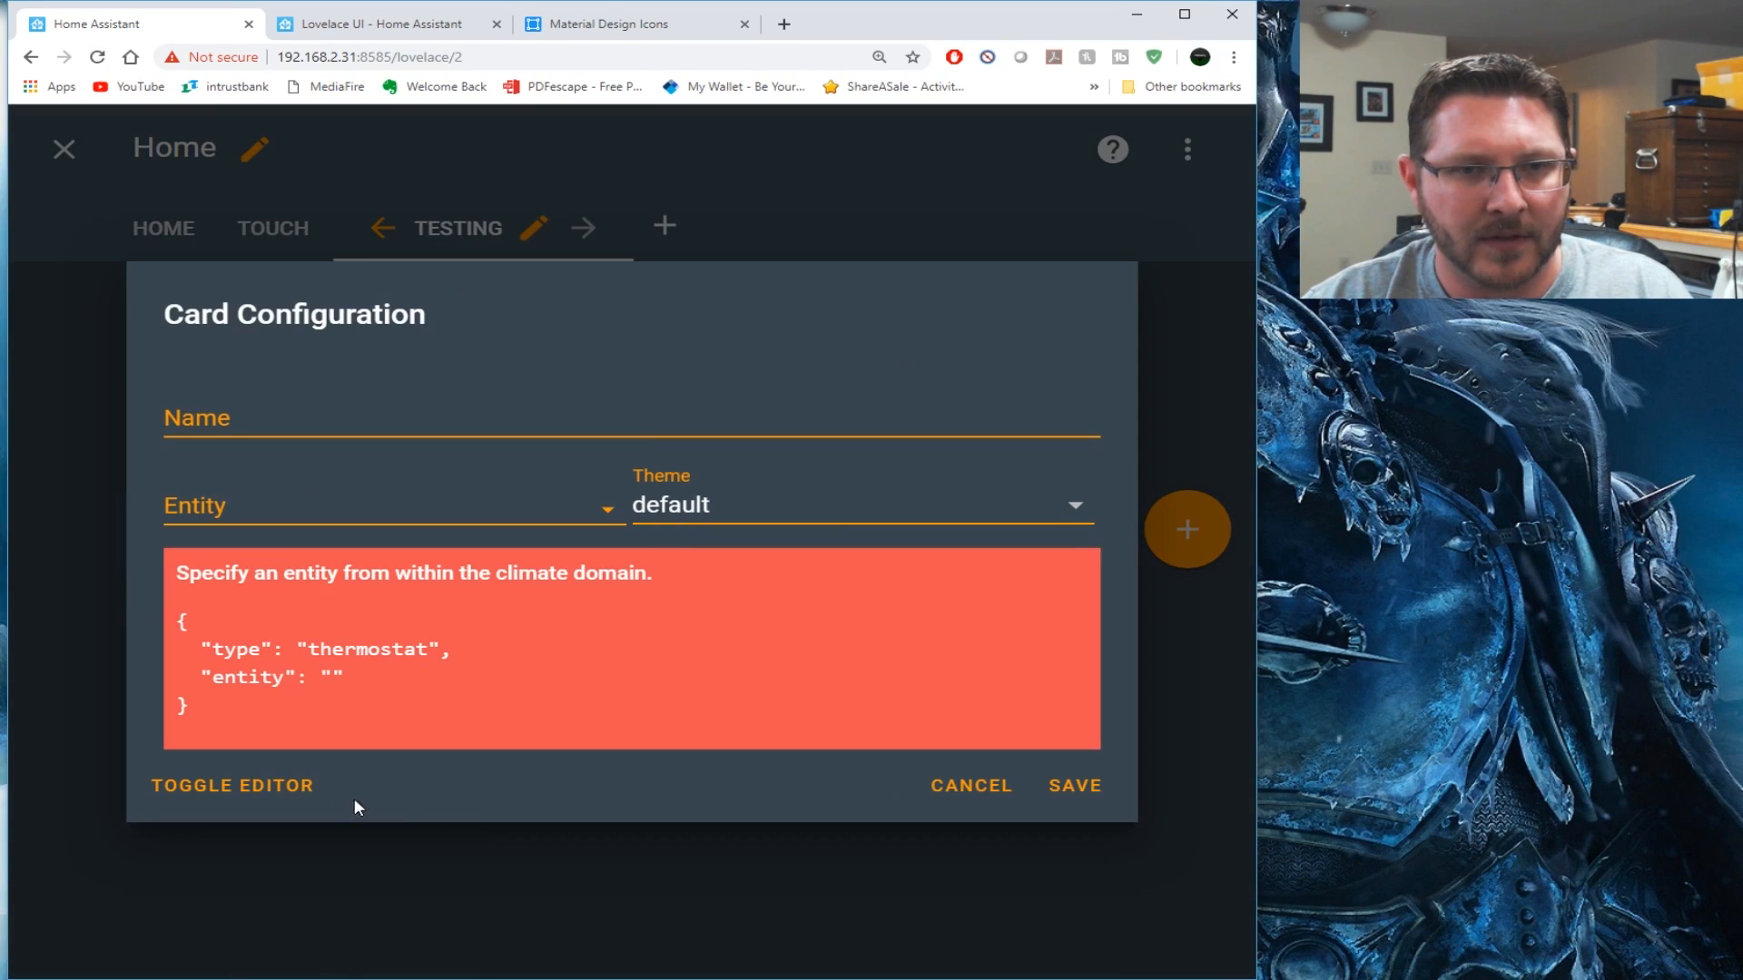
left_click(295, 427)
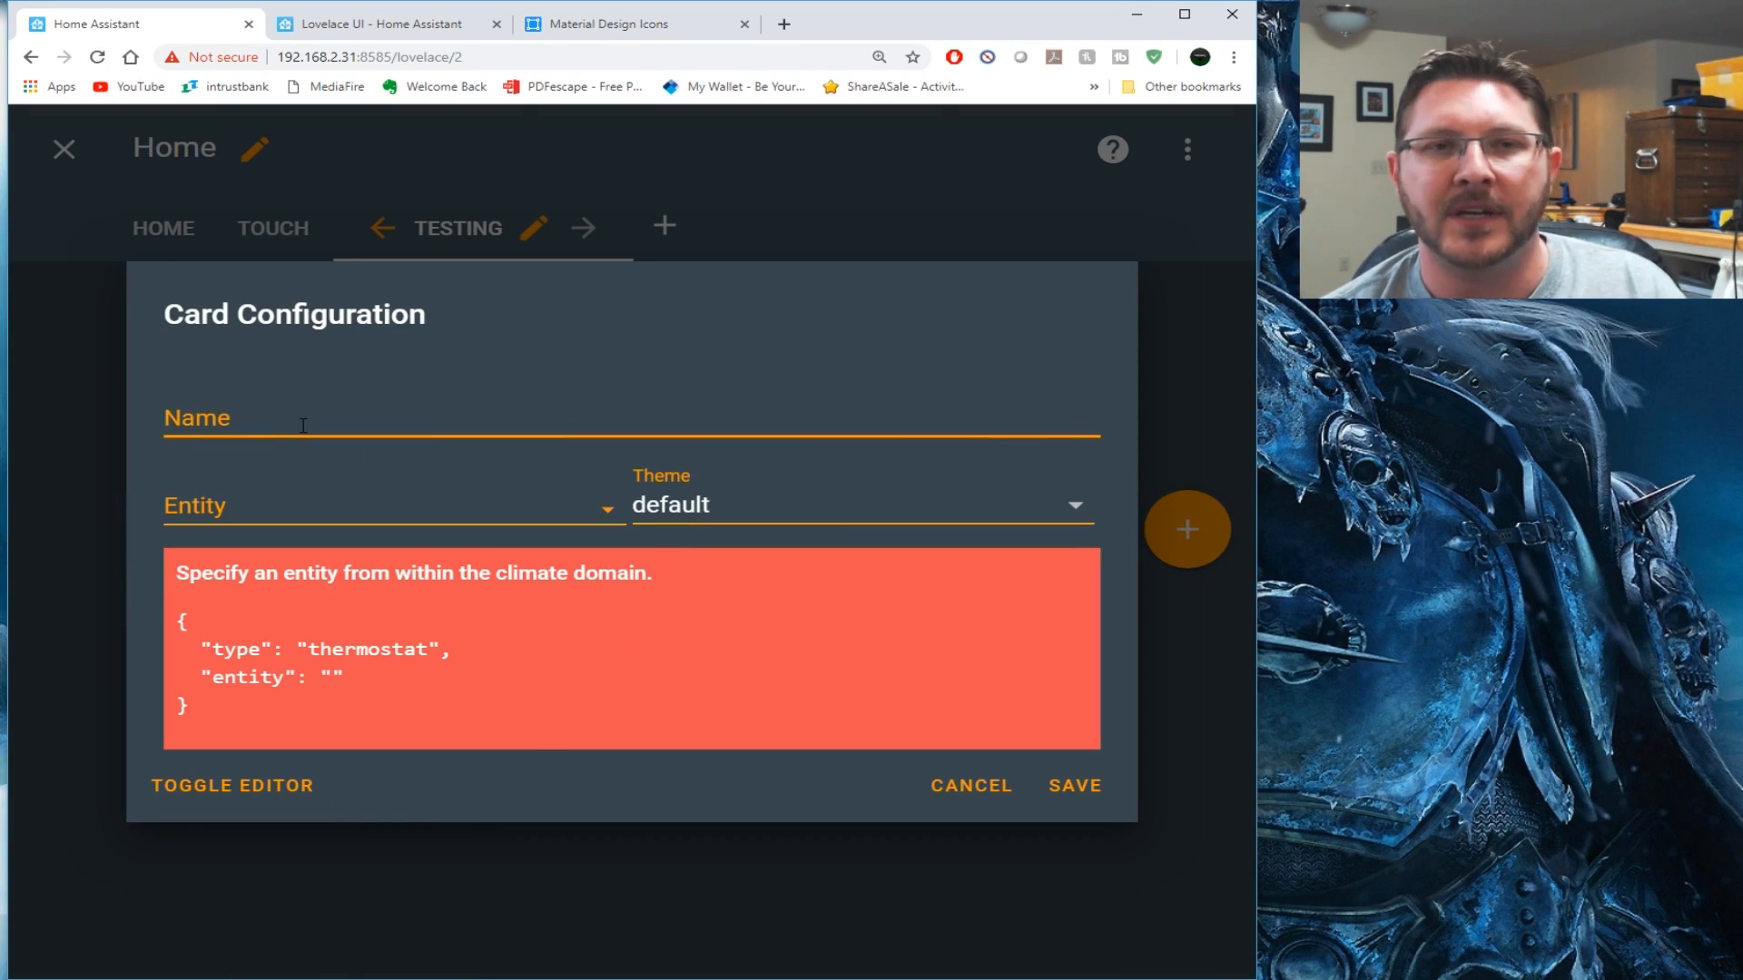
type("Upstaire")
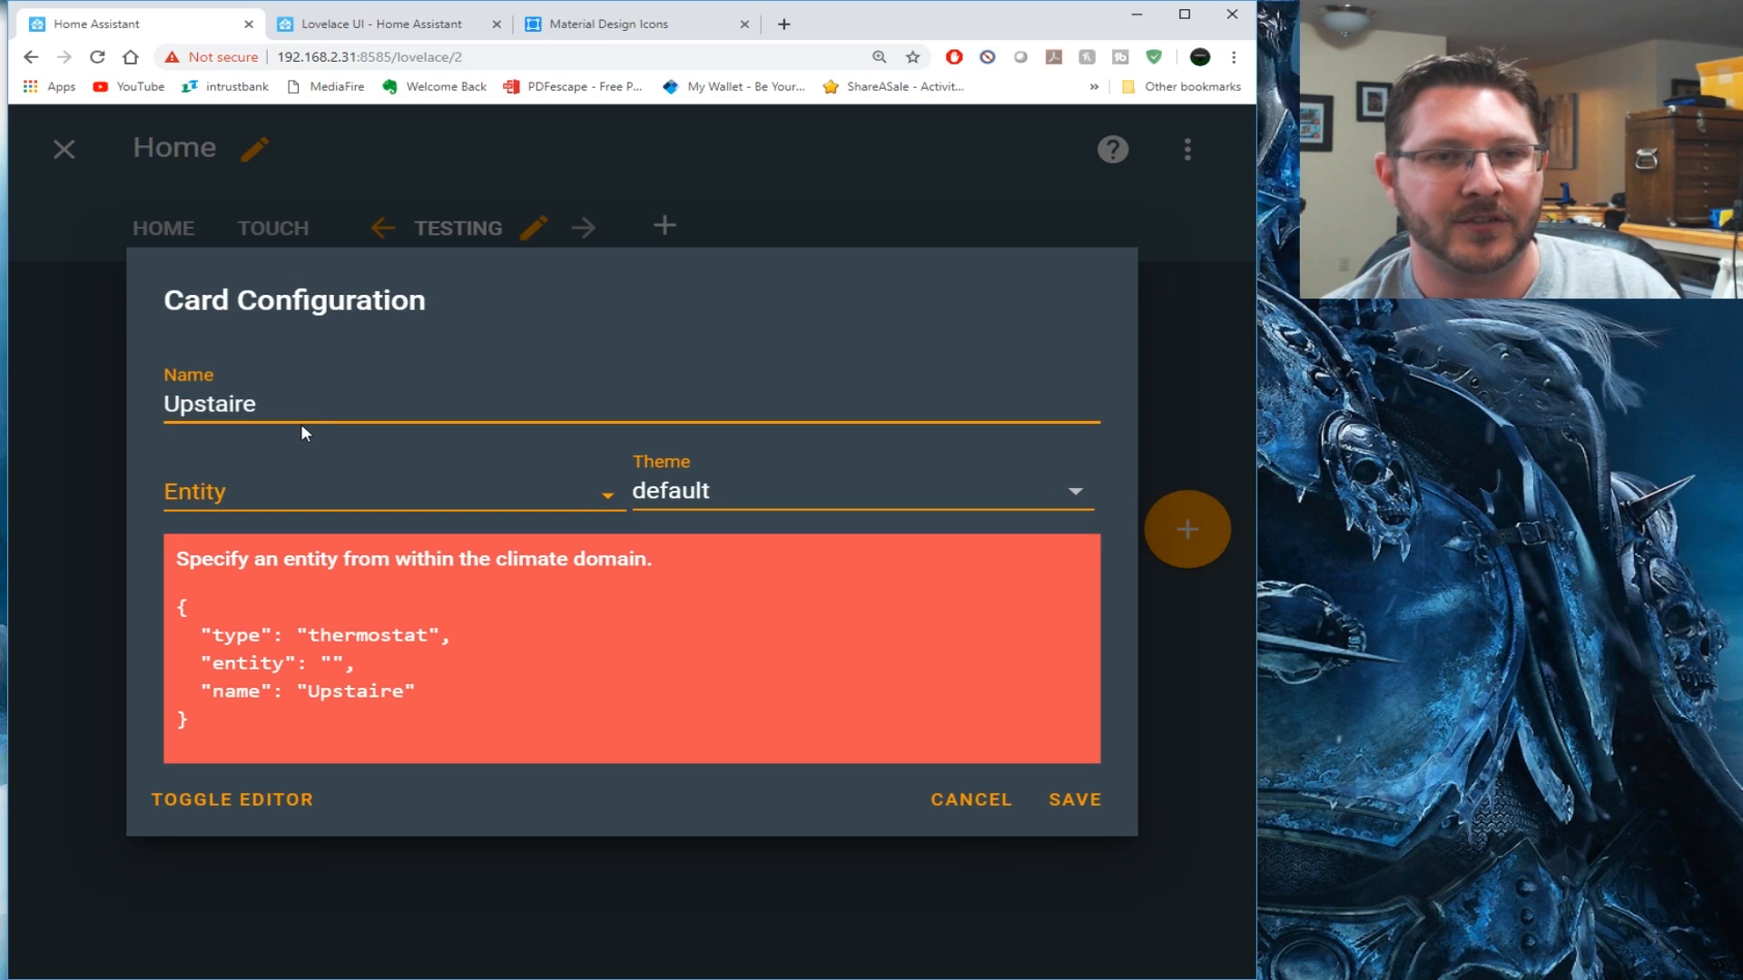
Assign the climate.upstairs entity to the thermostat card, keep the default theme, and save the card
left_click(566, 498)
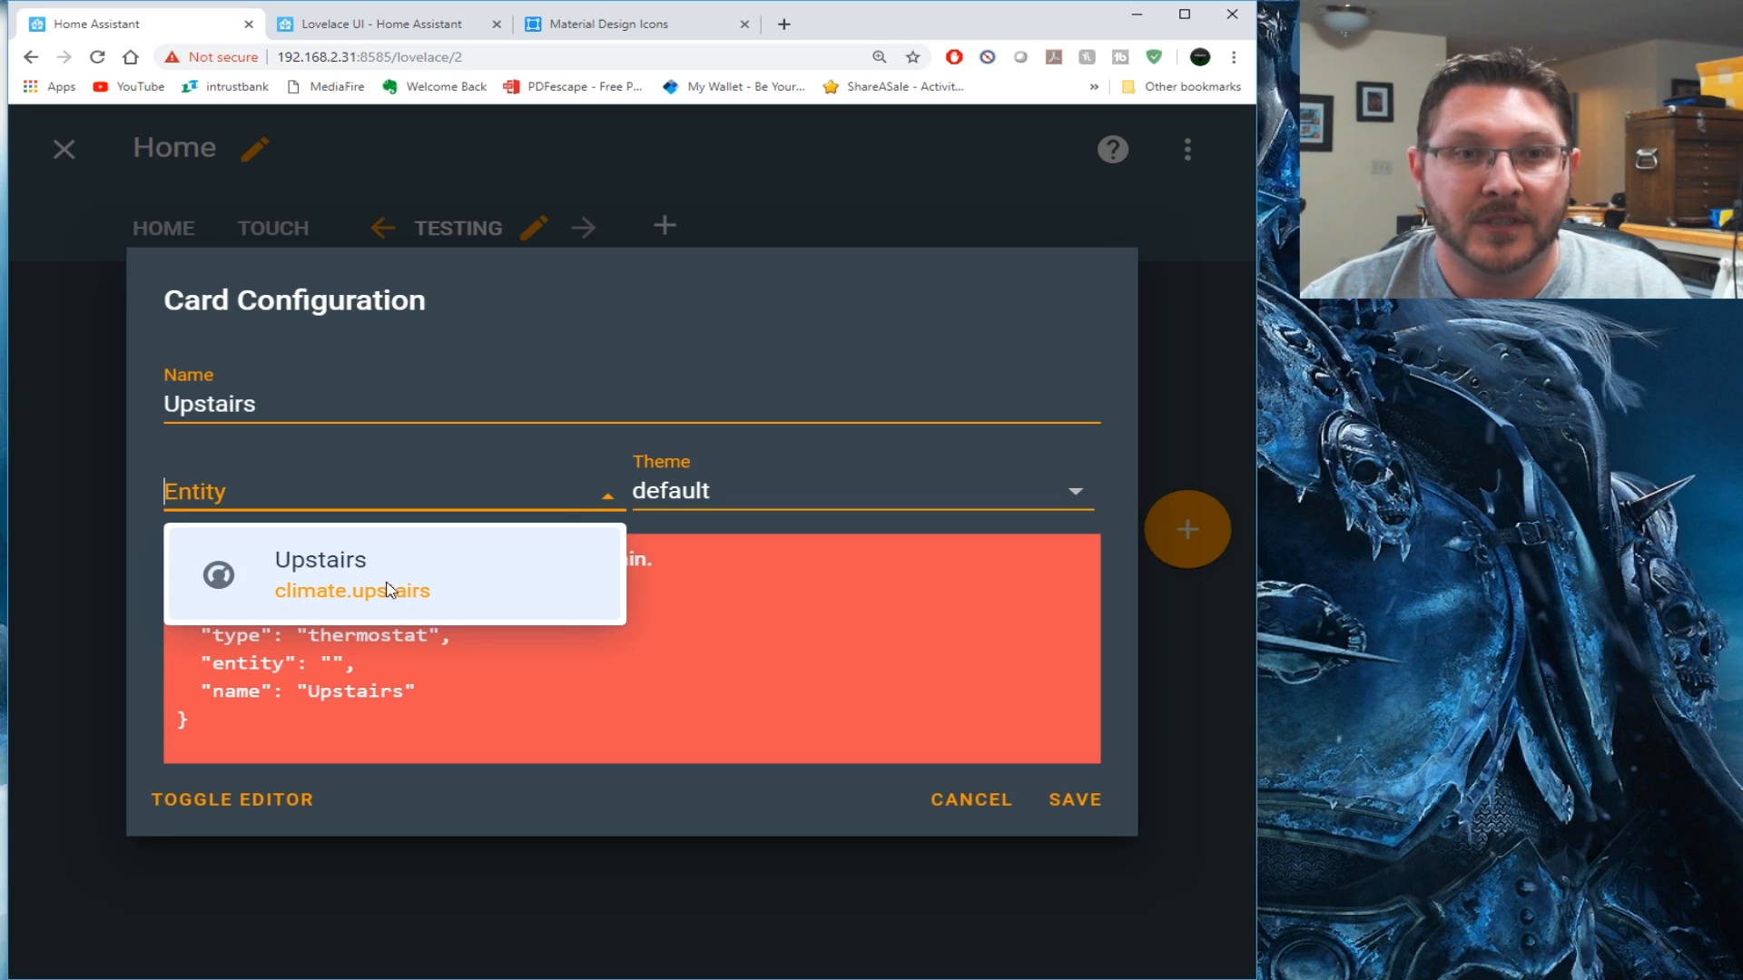
left_click(506, 601)
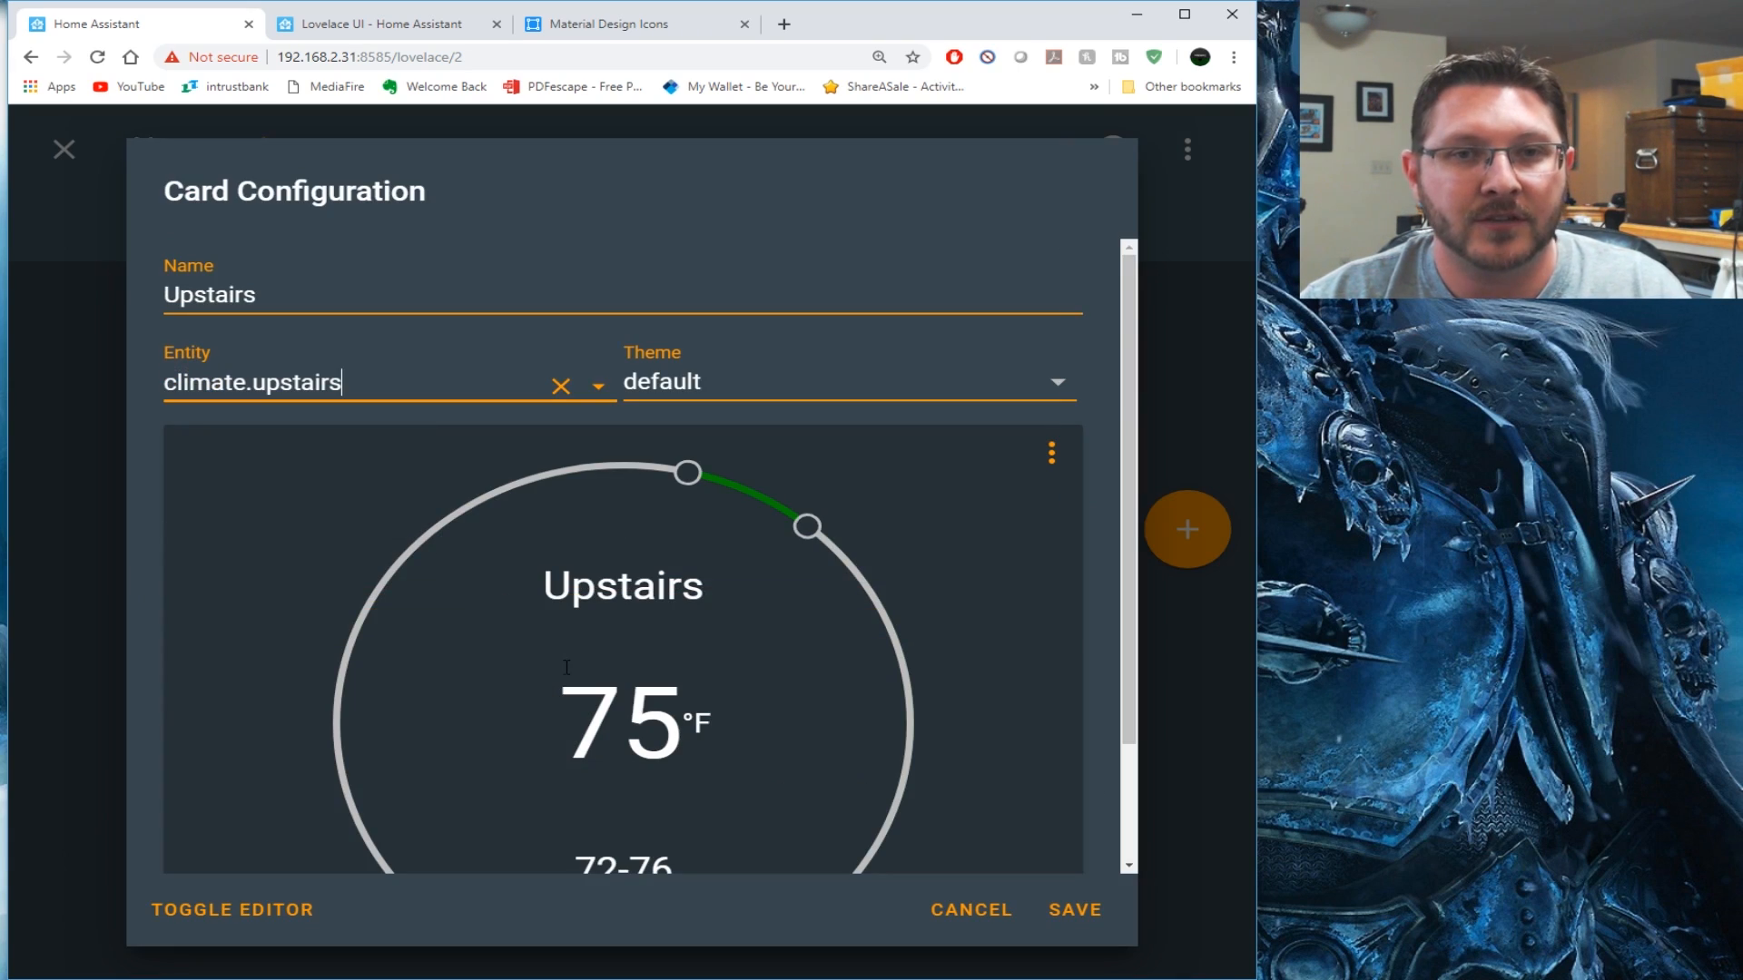
left_click(750, 381)
left_click(704, 393)
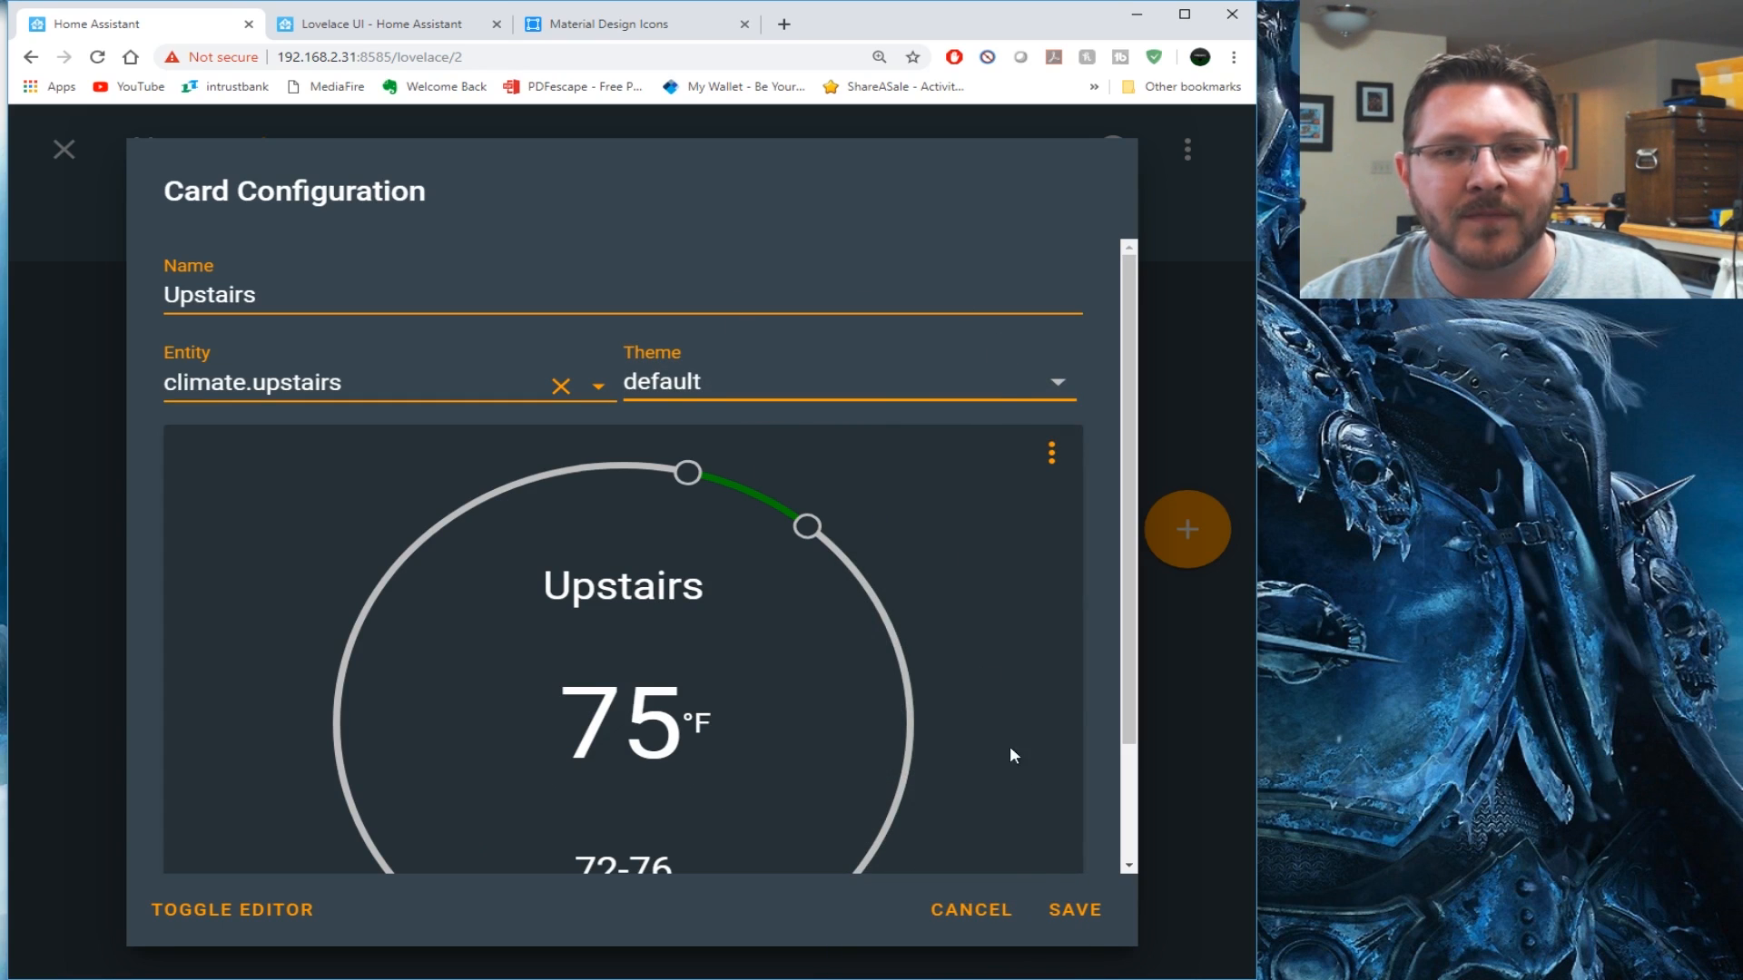
left_click(1052, 914)
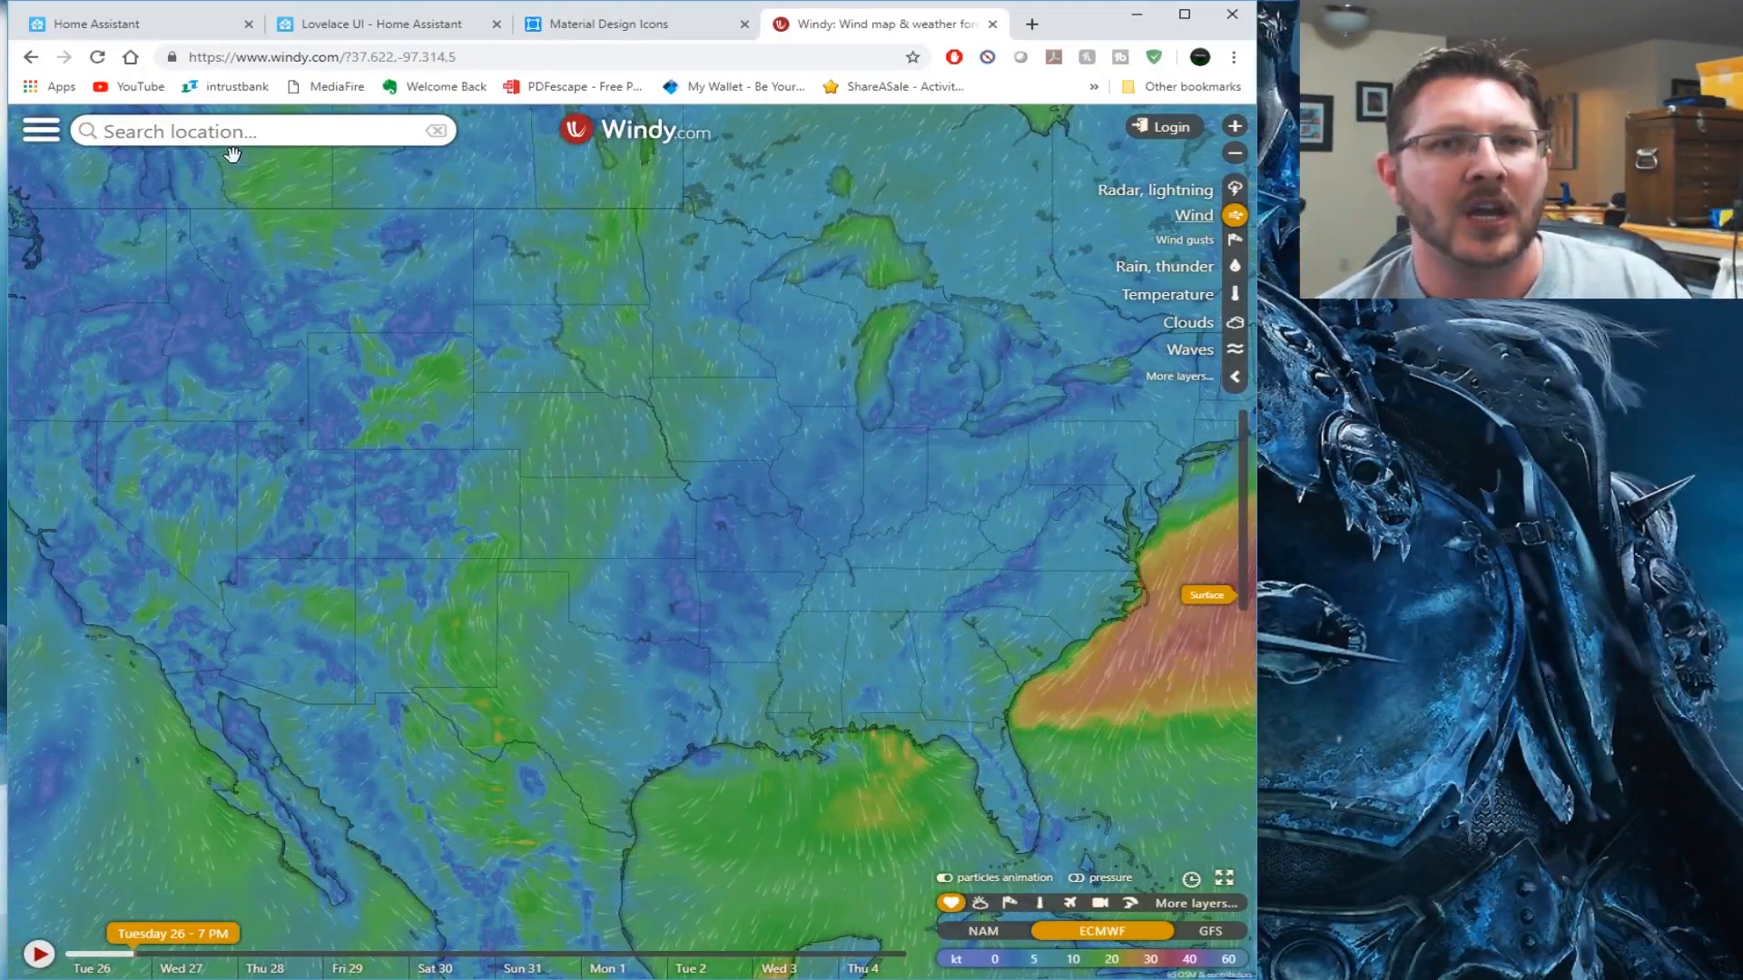
On Windy.com, search for wichita, ks, go to Wichita in Sedgwick County, Kansas, and close its forecast panel
type("wichita, ks")
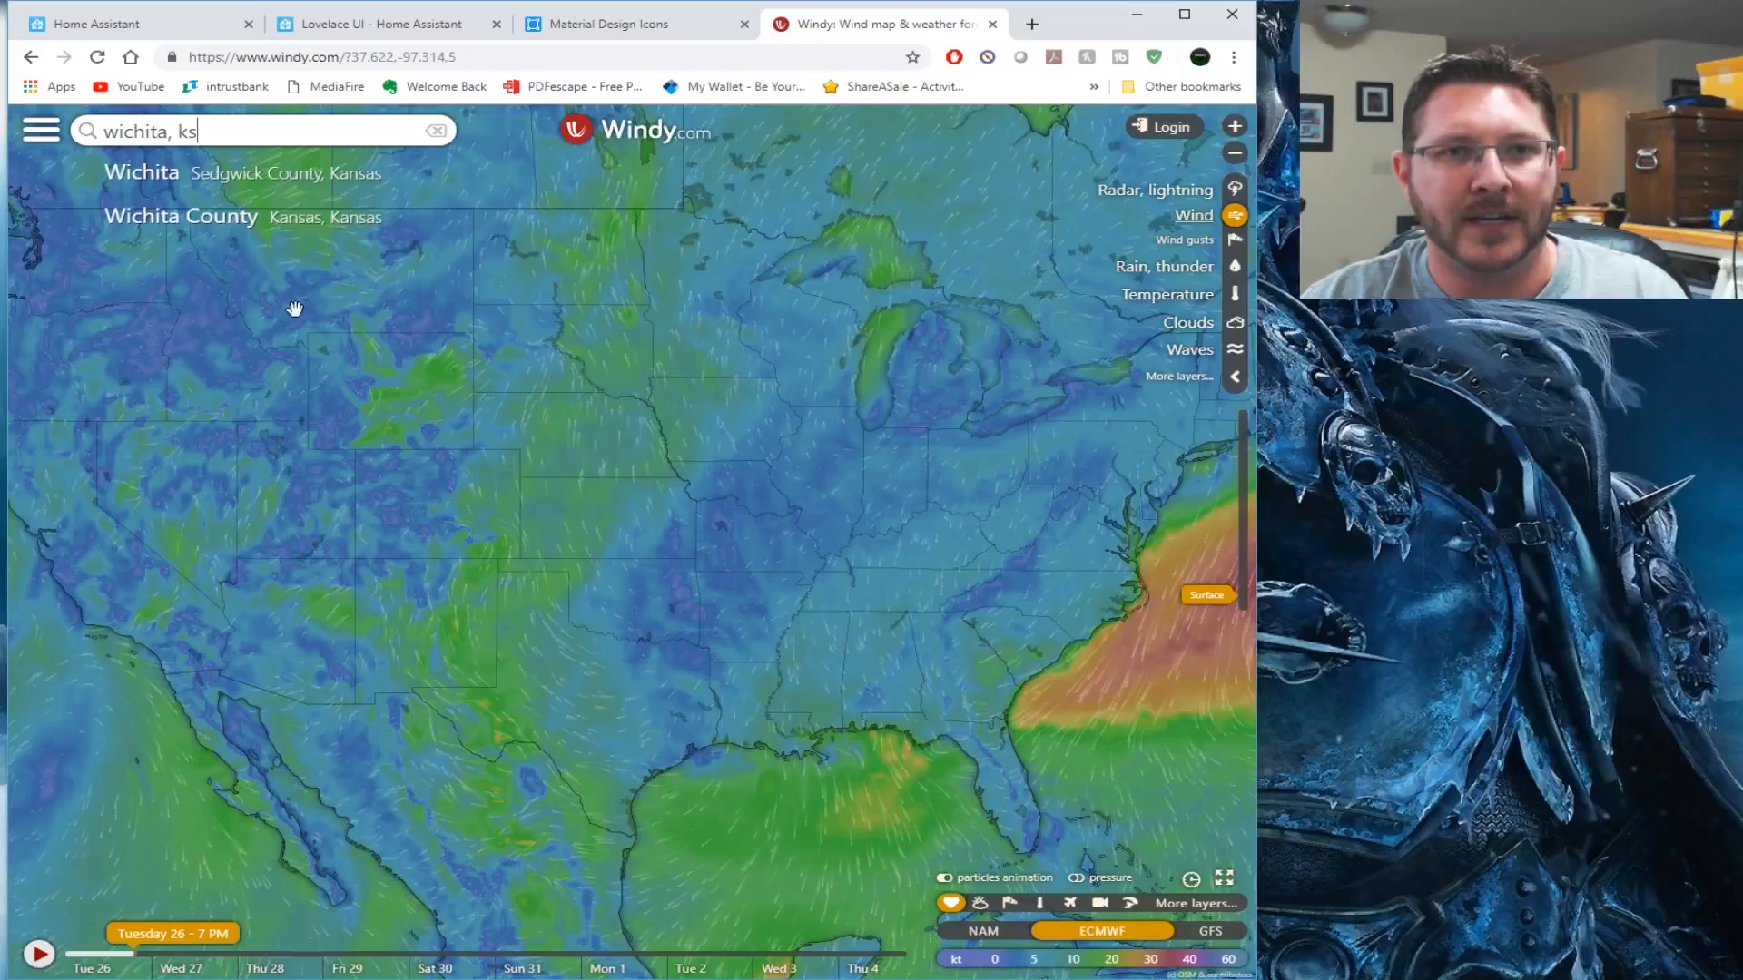
left_click(247, 175)
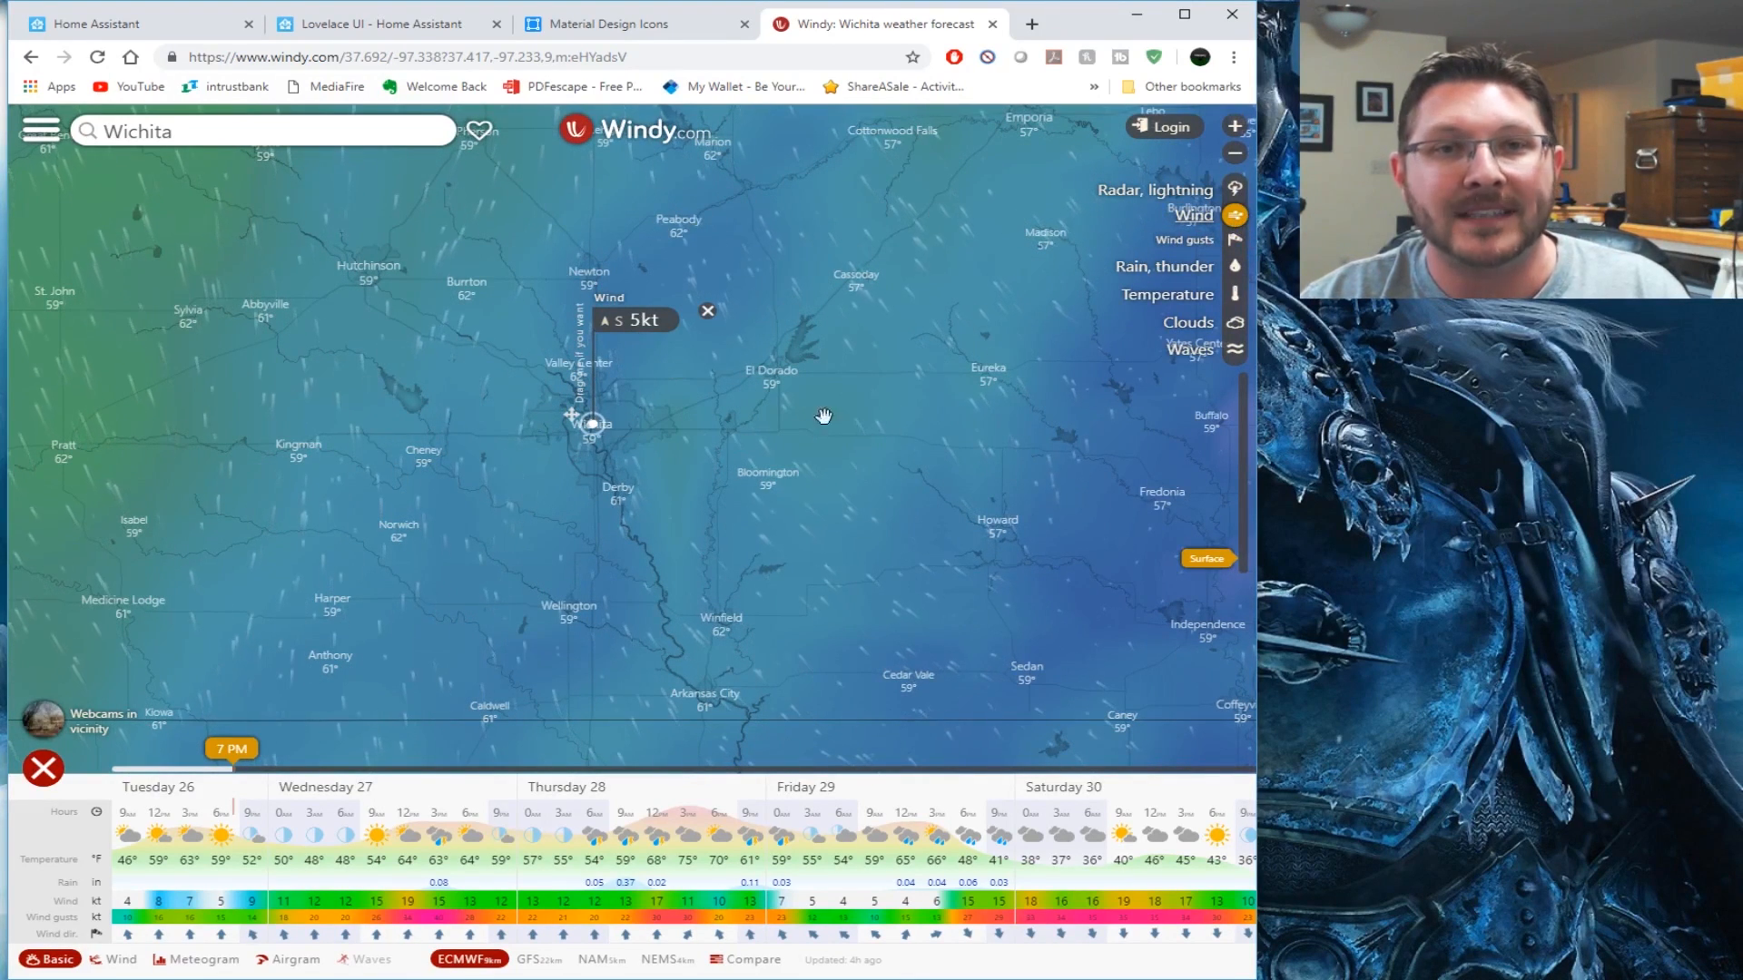
left_click(42, 769)
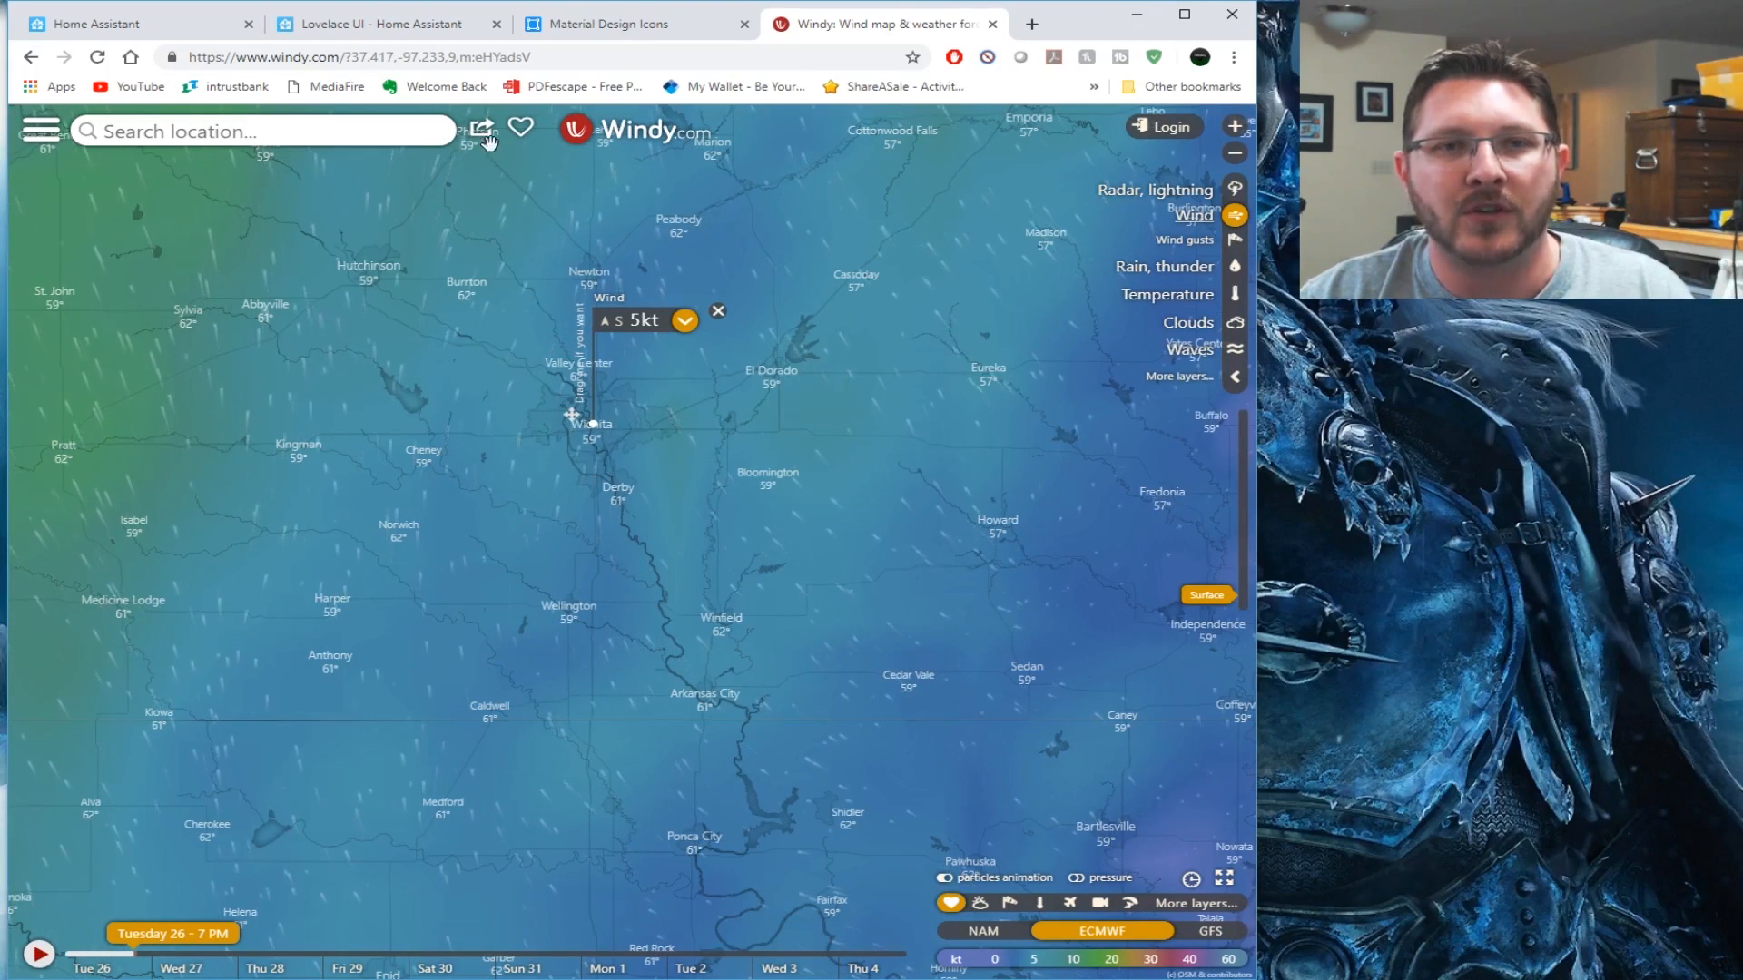
Open the Weather radar embed widget from the map's sharing options and select its HTML embed code
left_click(323, 128)
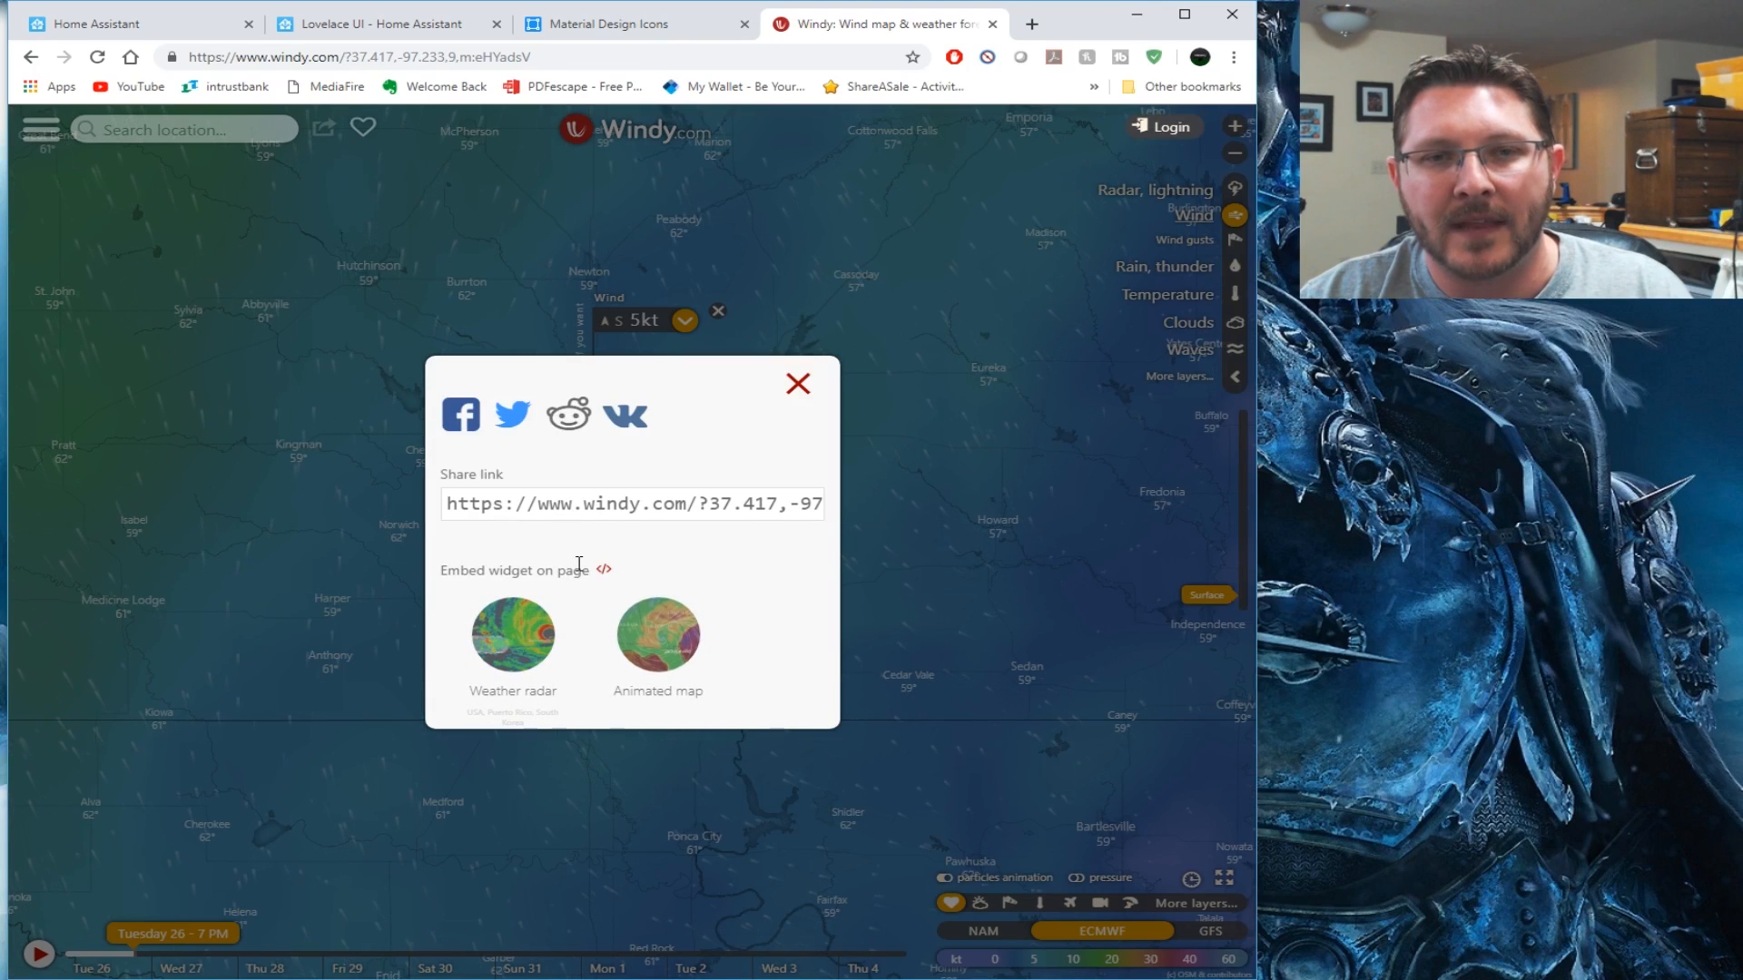
left_click(515, 652)
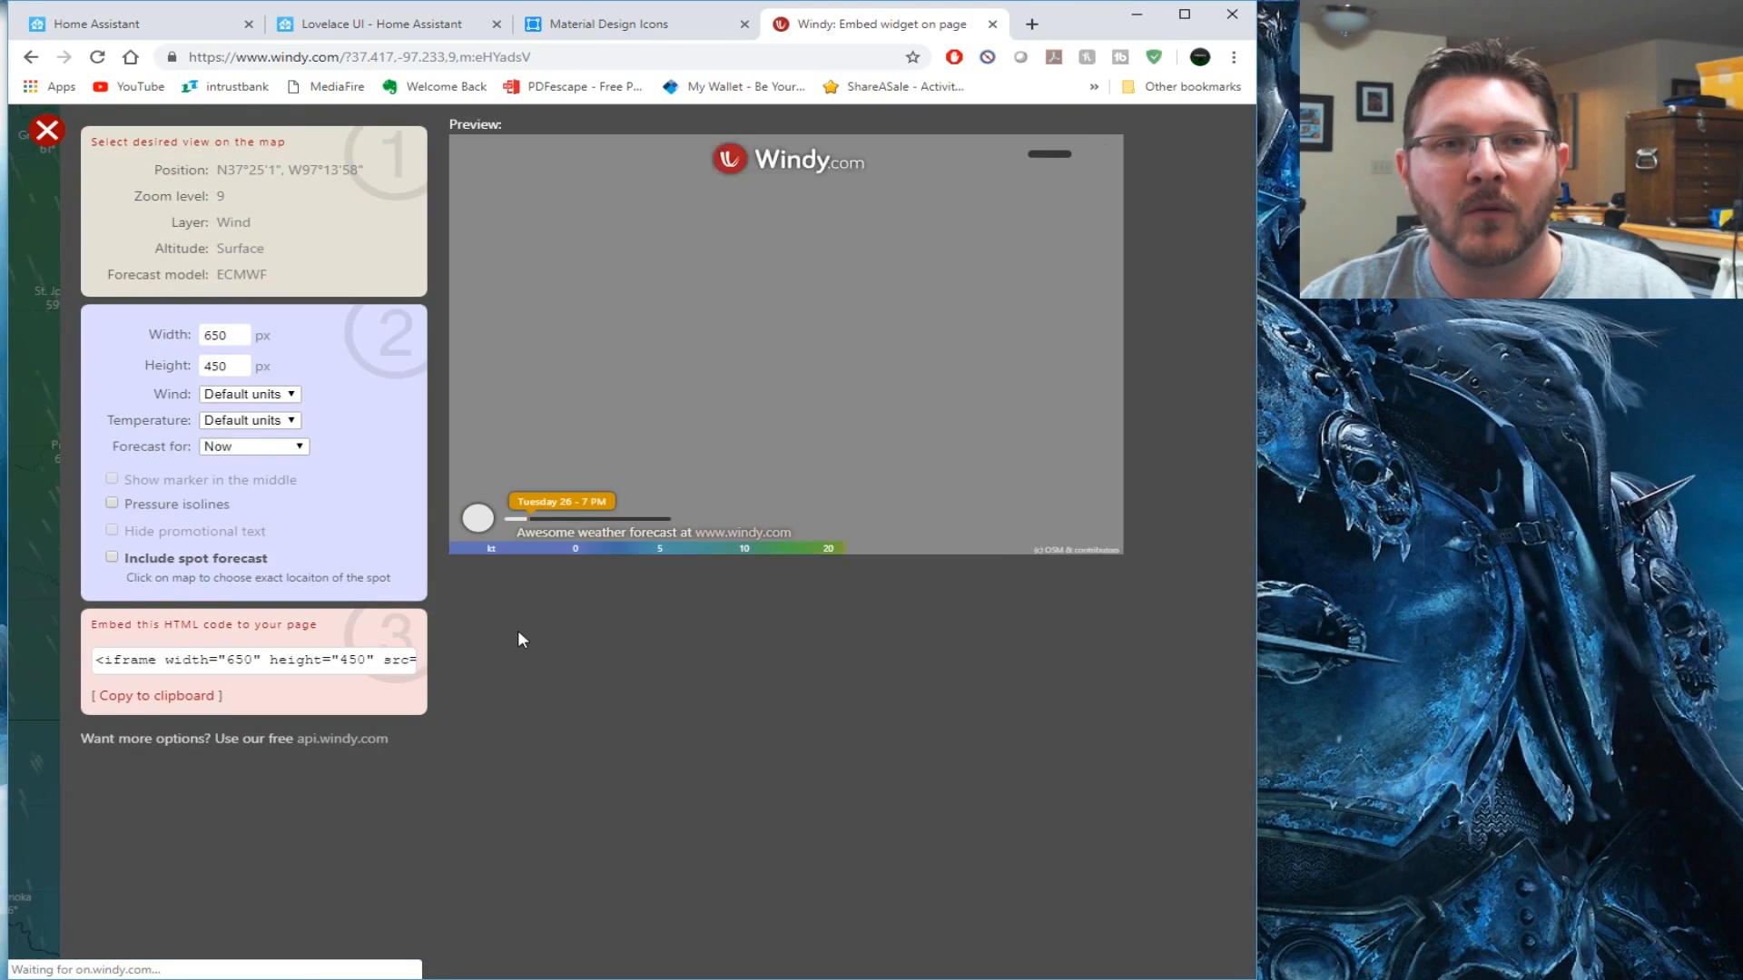
left_click(252, 663)
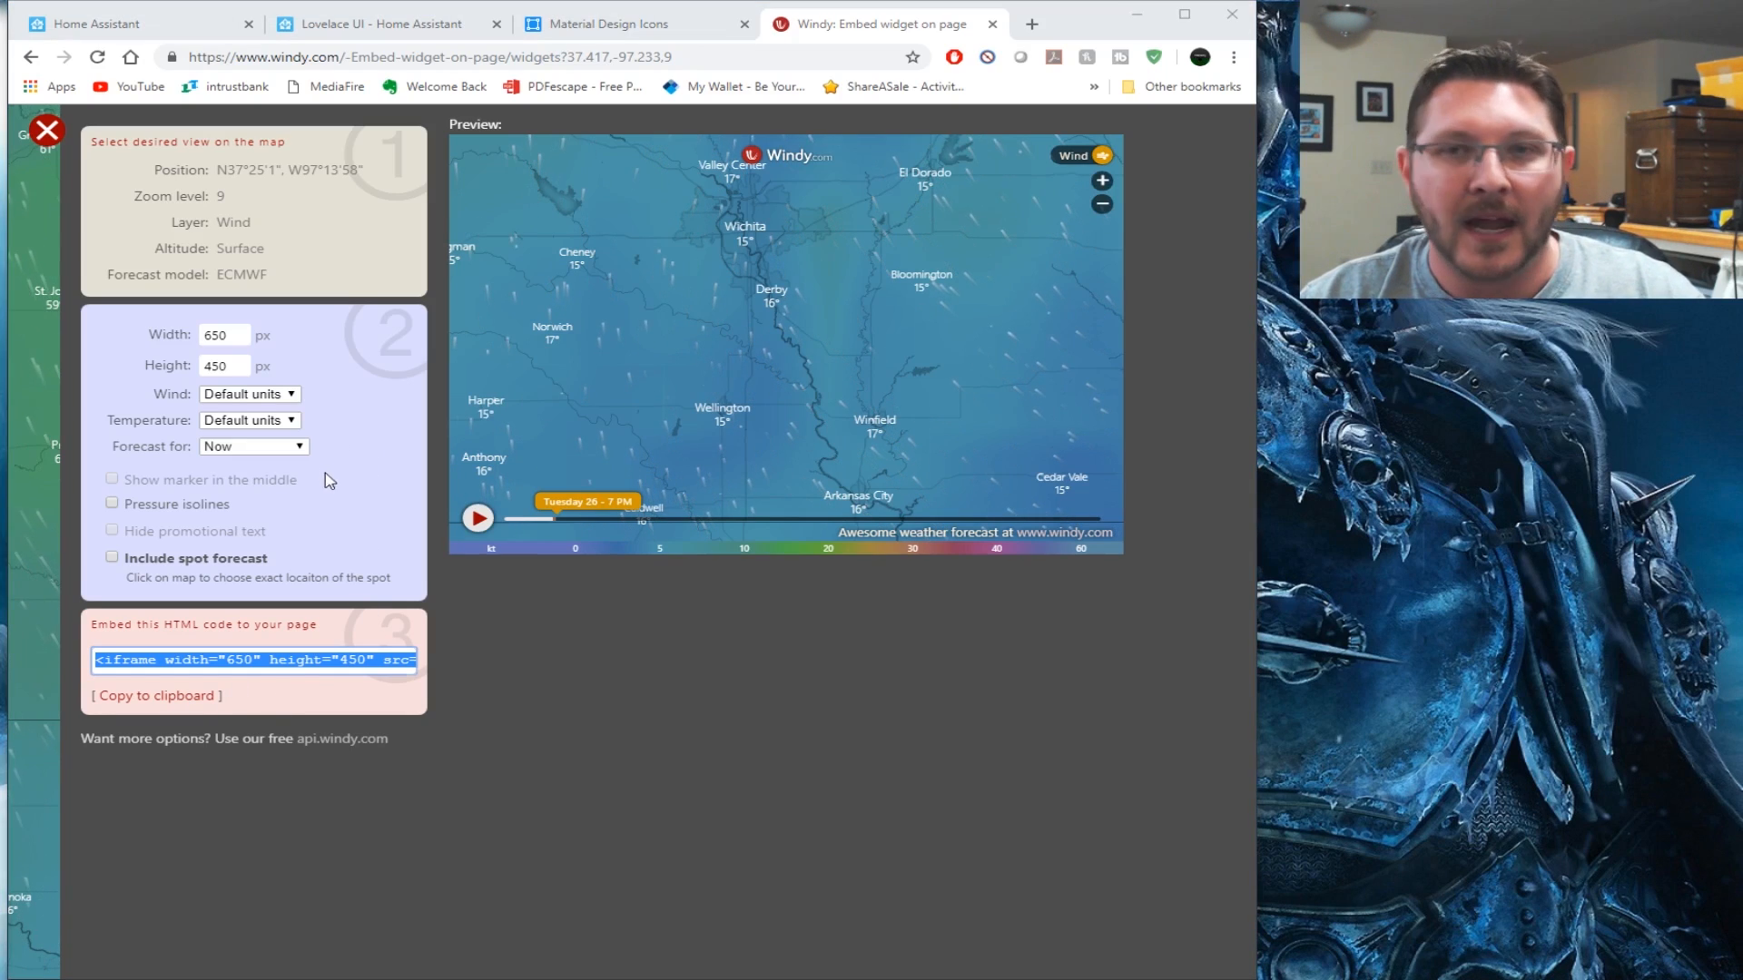
Switch to an empty Notepad window, enlarge it, and paste the Windy iframe embed code into it
left_click(1500, 418)
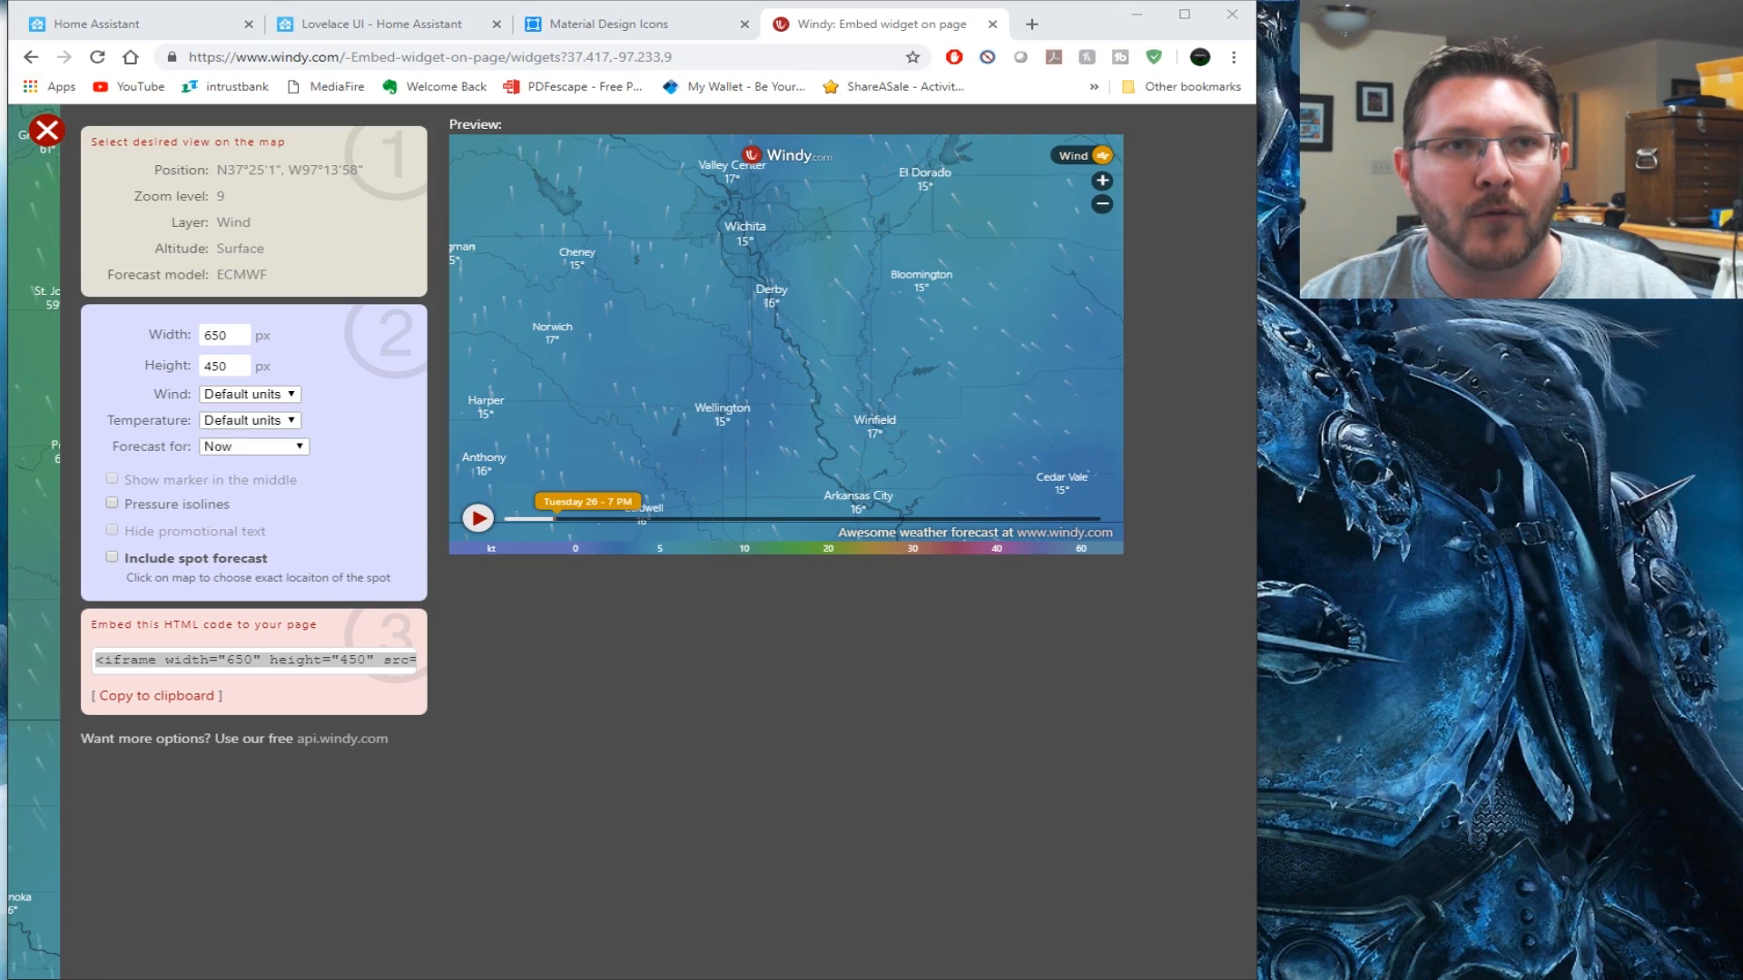
left_click_drag(1334, 435, 405, 140)
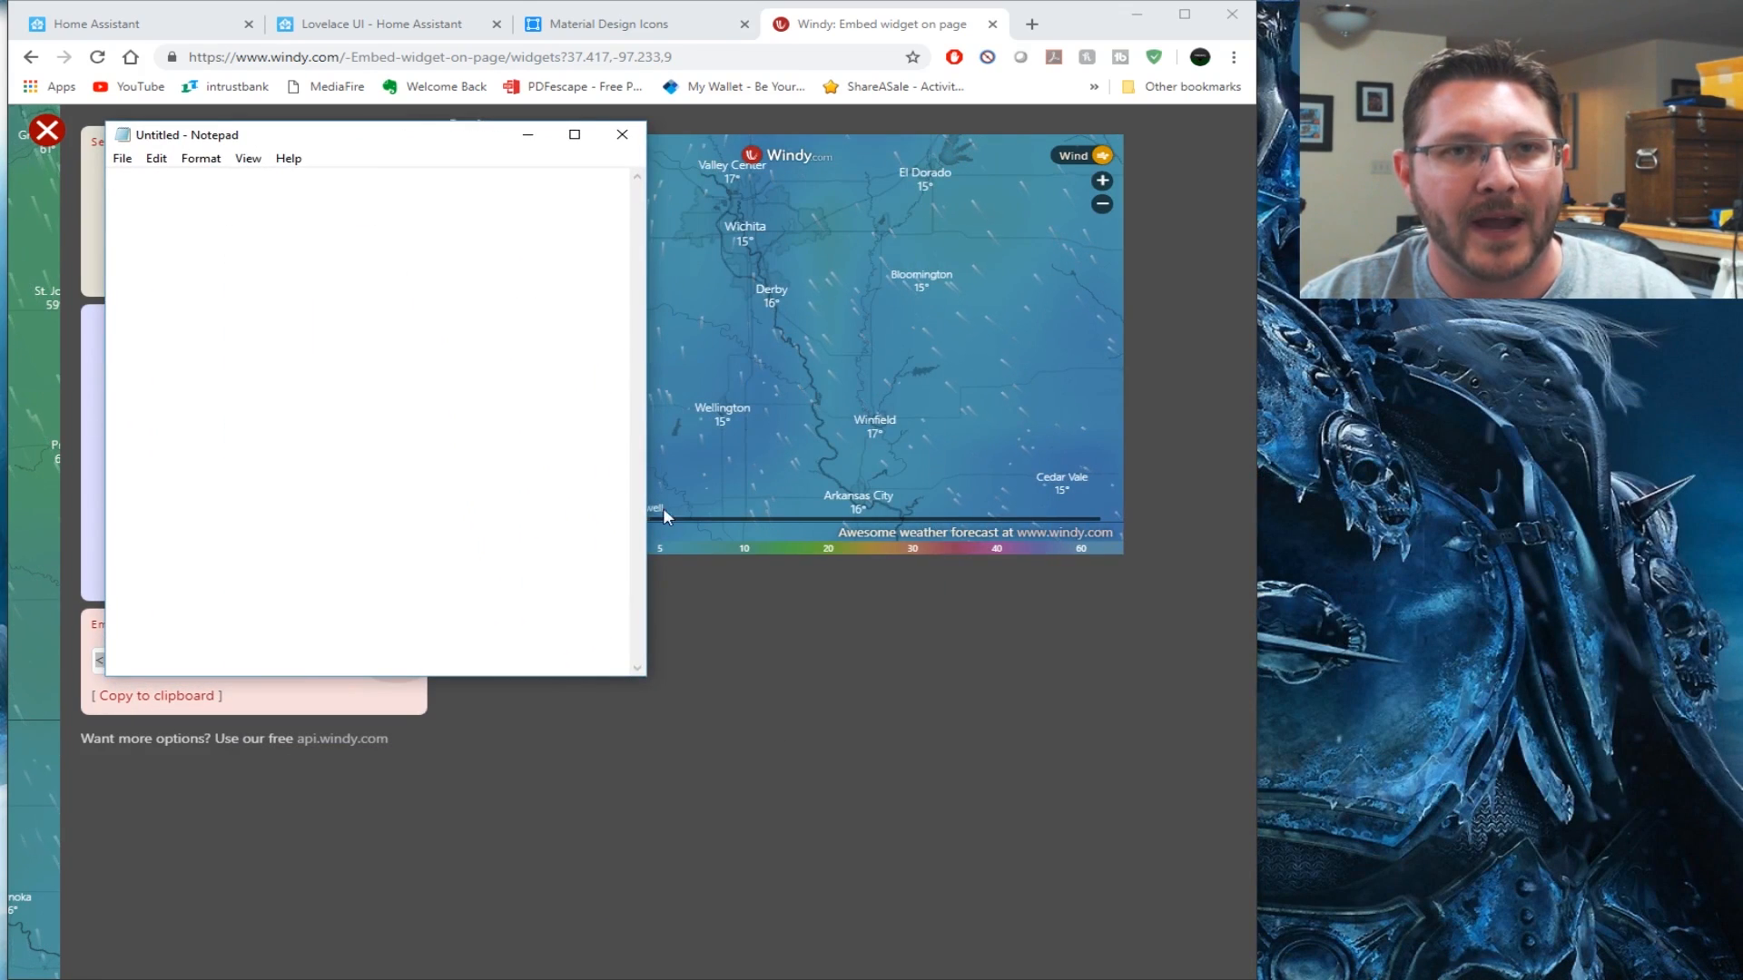
left_click_drag(642, 681, 1378, 911)
type("<iframe width=\"650\" height=\"450\" src=\"https://embed.windy.com/embed2.html?lat=37.417&lon=-97.233&zoom=9&level=surface&overlay=wind&menu=&message=&marker=&calendar=&pressure=&type=map&location=coordinates&detail=&detailLat=37.417&detailLon=-97.233&metricWind=default&metricTemp=default&radarRange=-1\" frameborder=\"0\"></iframe>")
left_click_drag(751, 136, 689, 199)
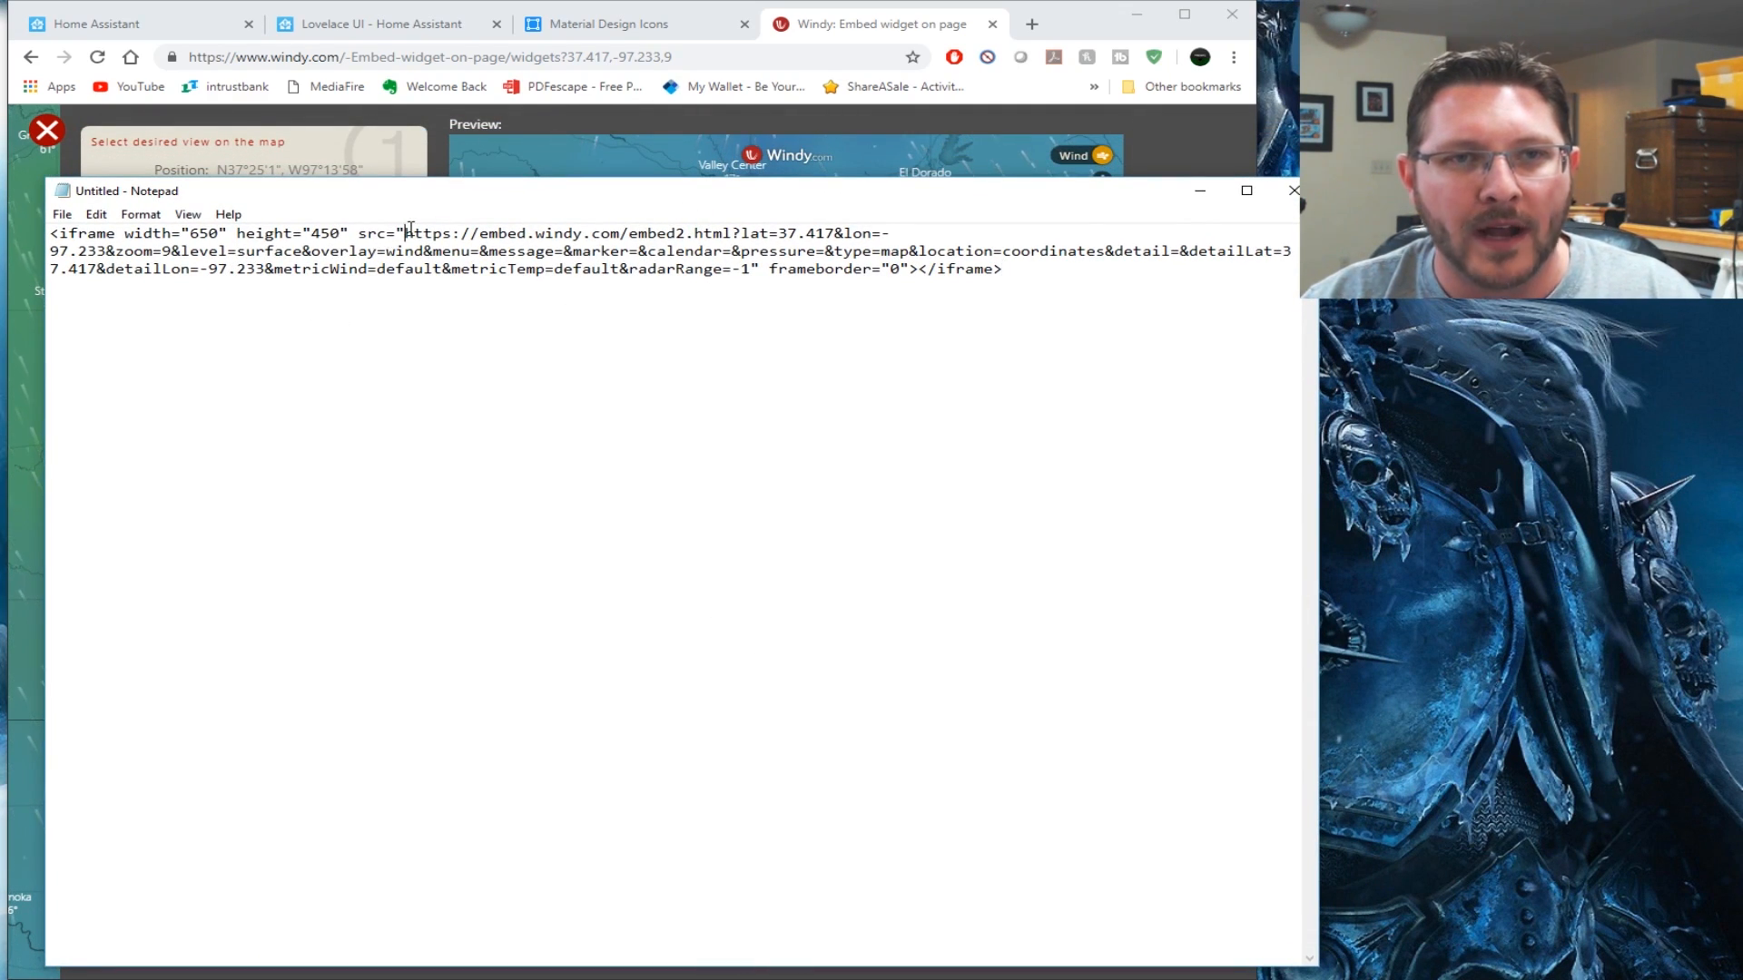
Select only the embed.windy.com URL between the src quotation marks in the iframe code
left_click_drag(343, 233, 410, 232)
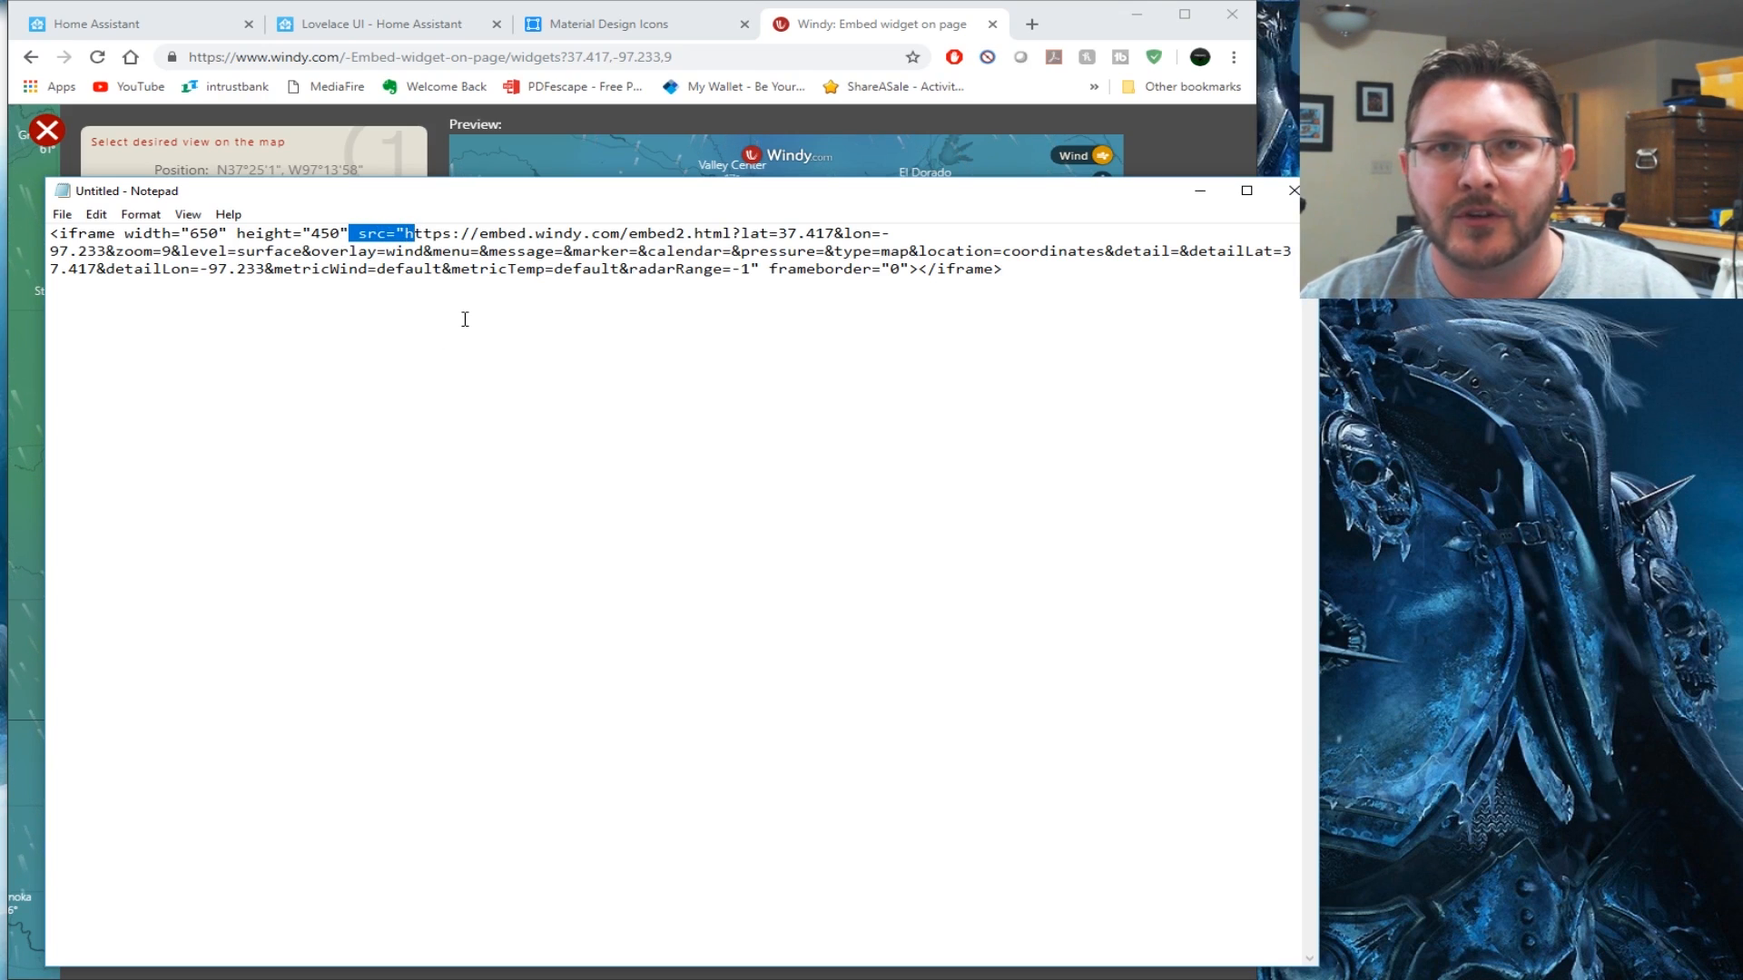
left_click(358, 251)
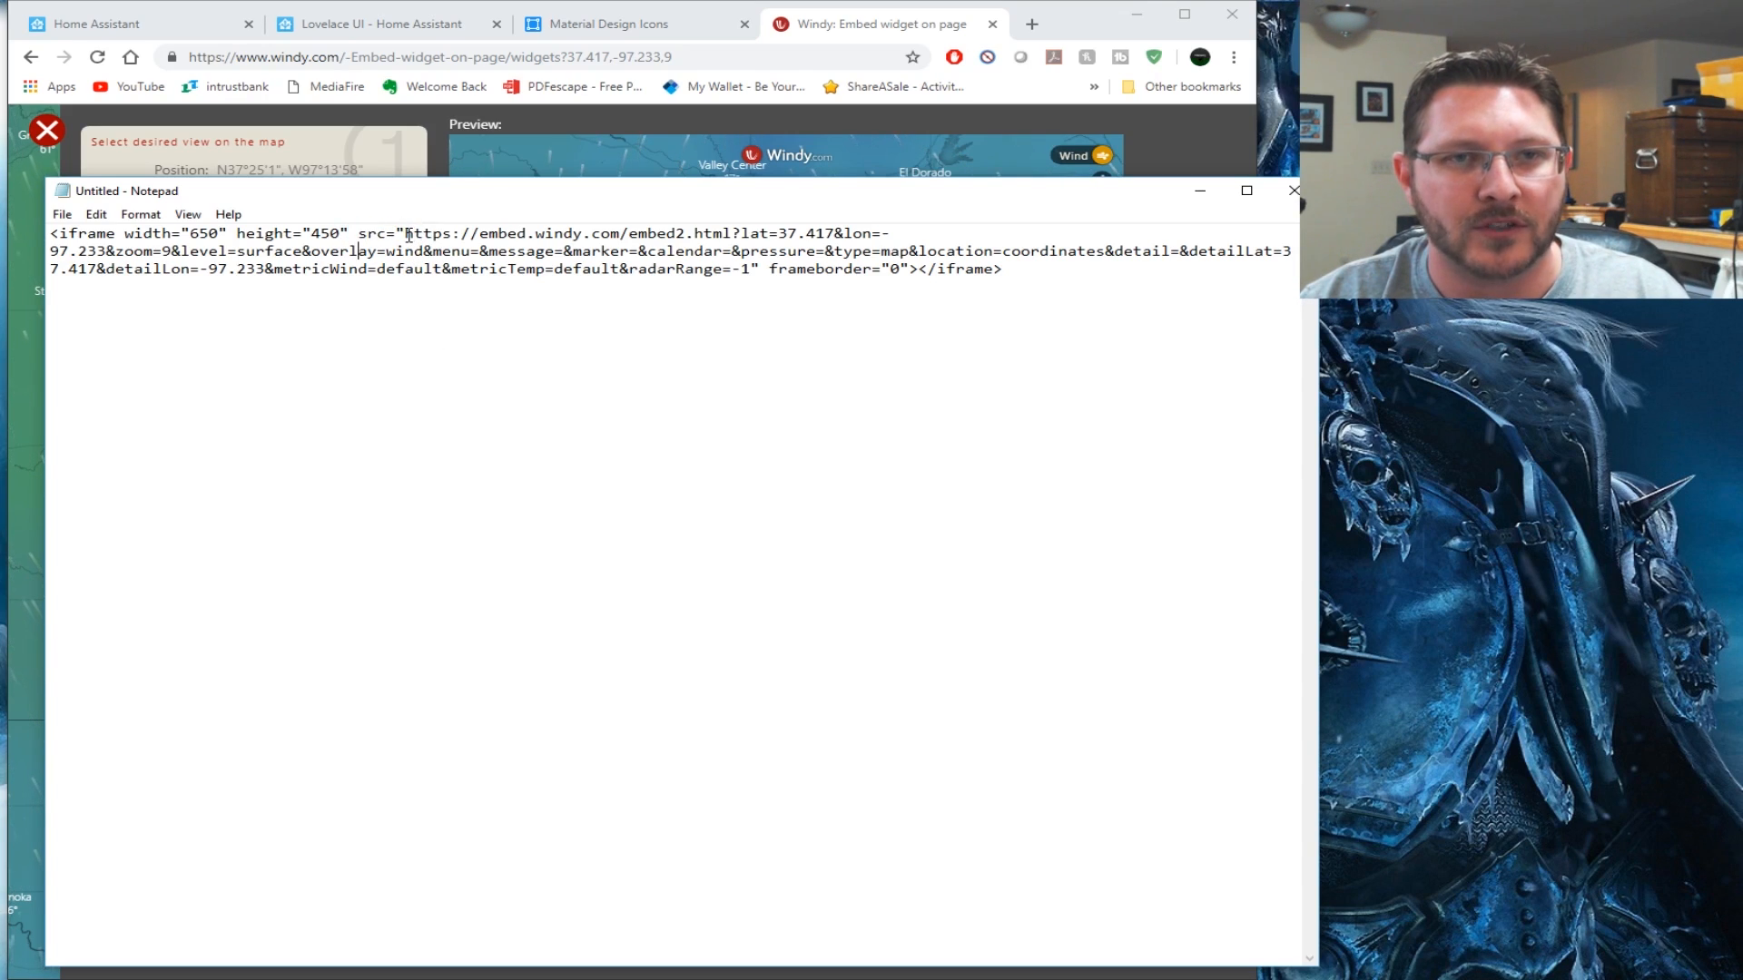
left_click_drag(408, 233, 750, 306)
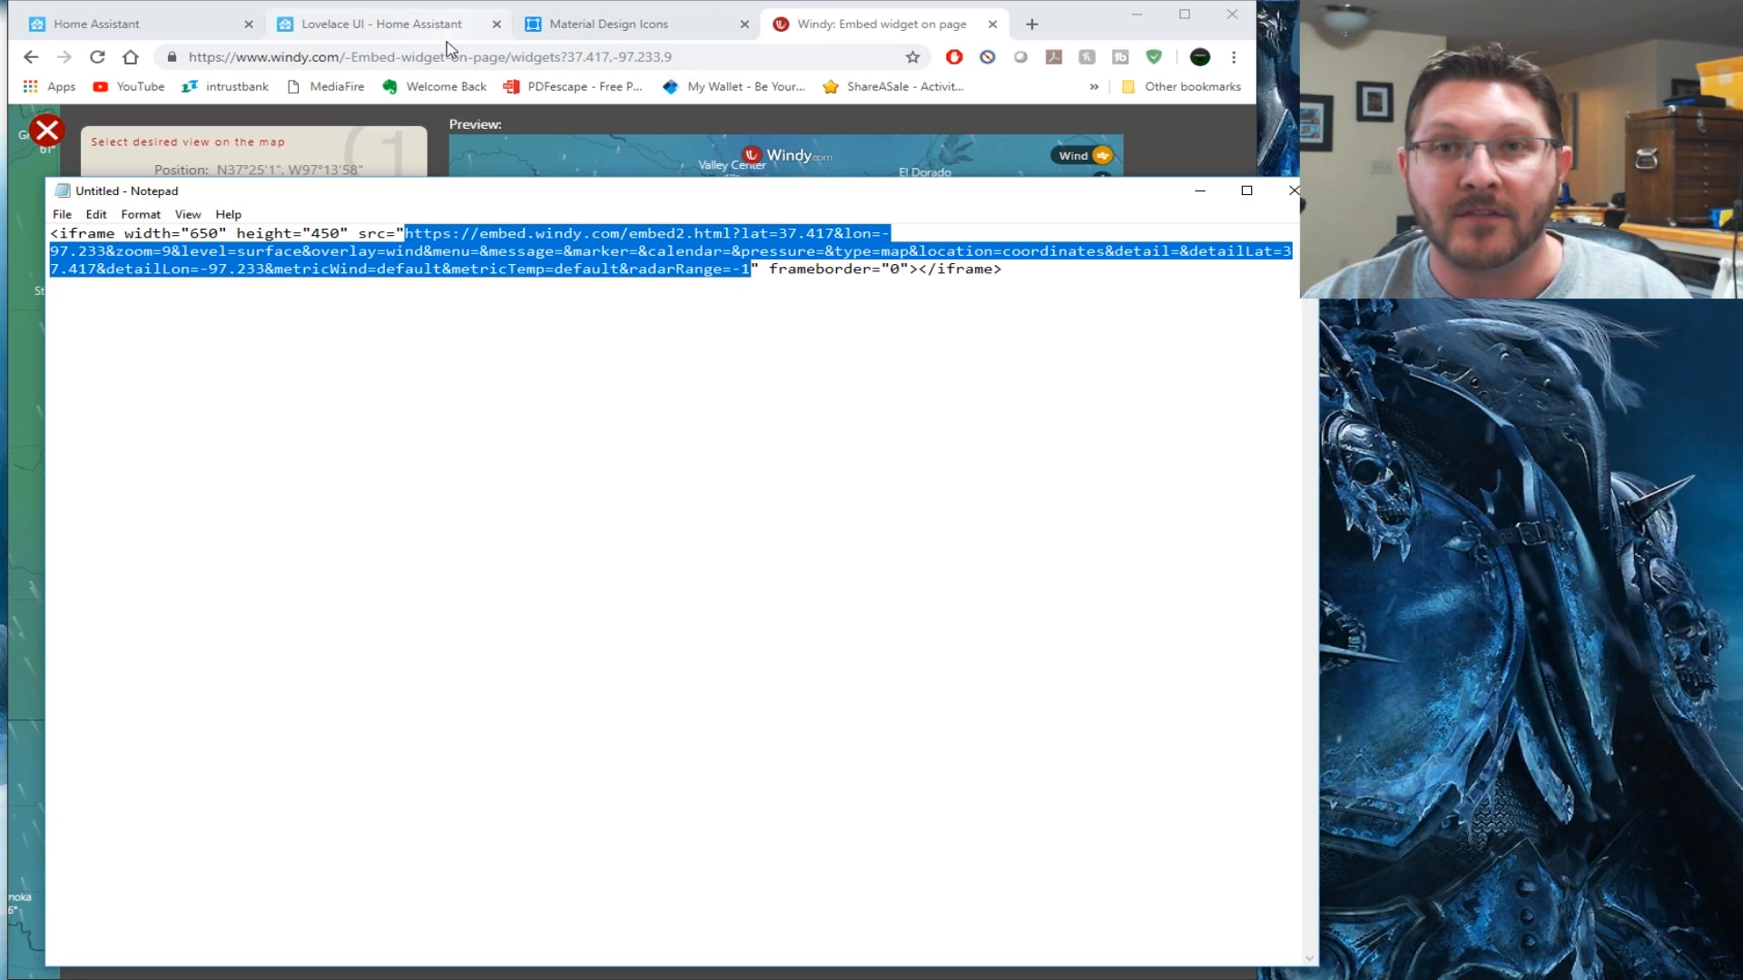
Copy the selected embed.windy.com URL, return to the Home Assistant Testing view, and add an Iframe card
right_click(491, 254)
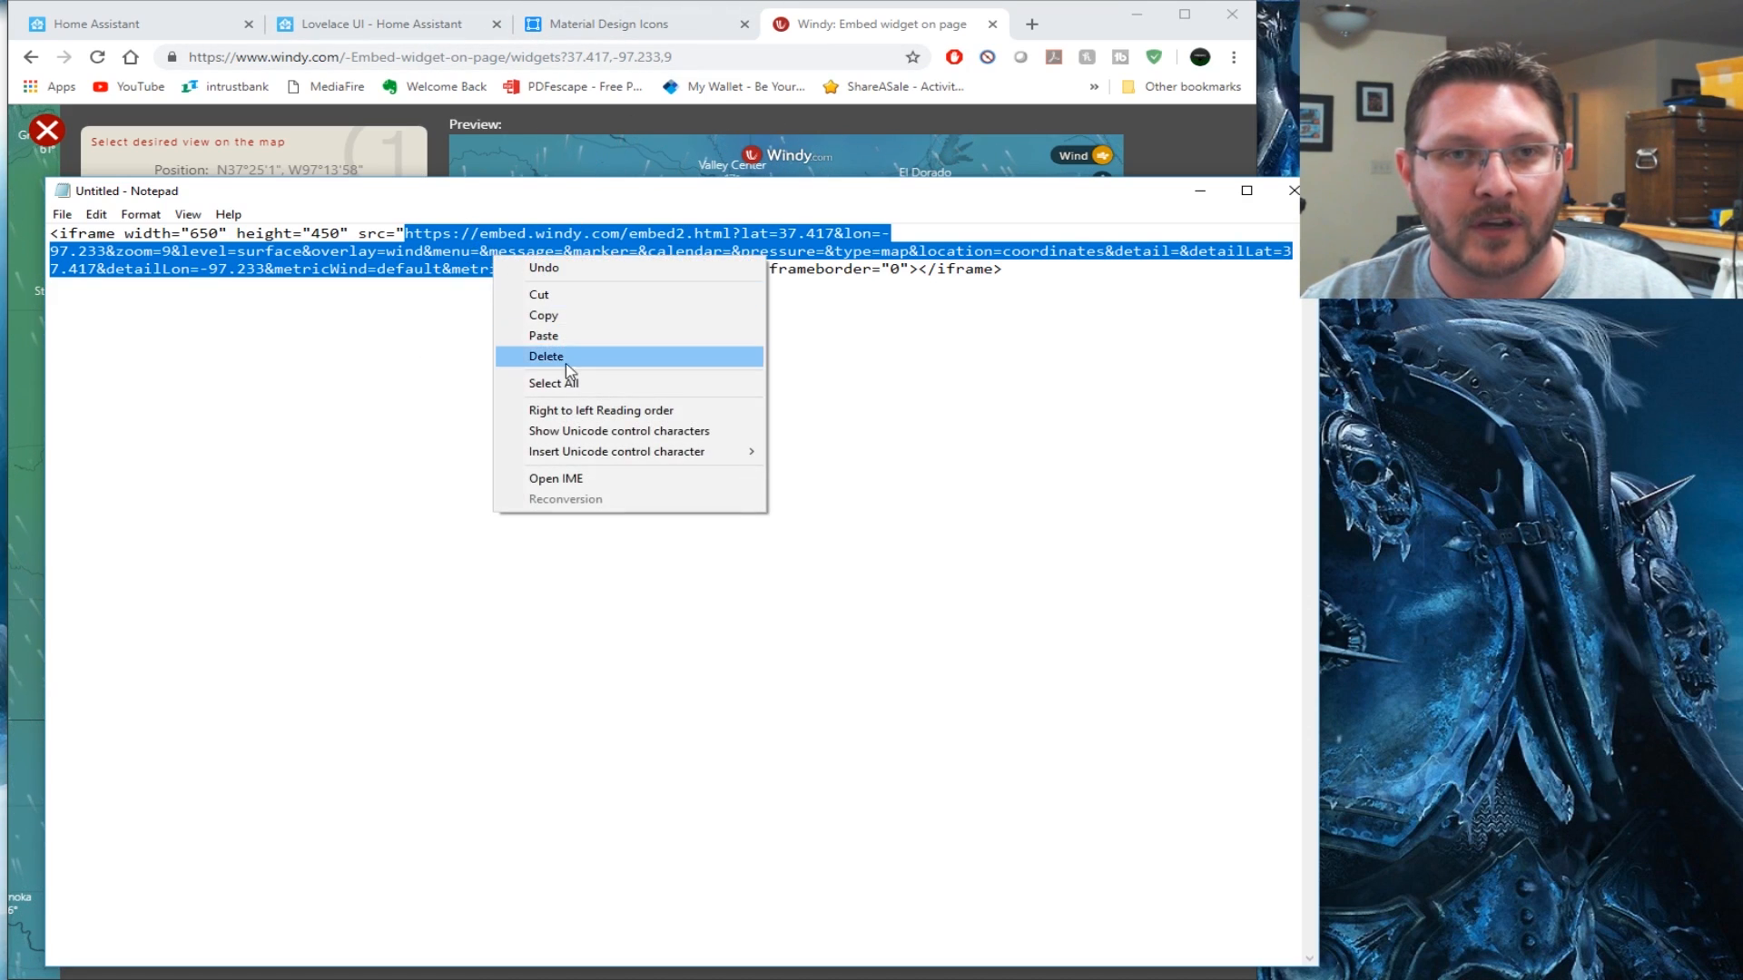
left_click(574, 315)
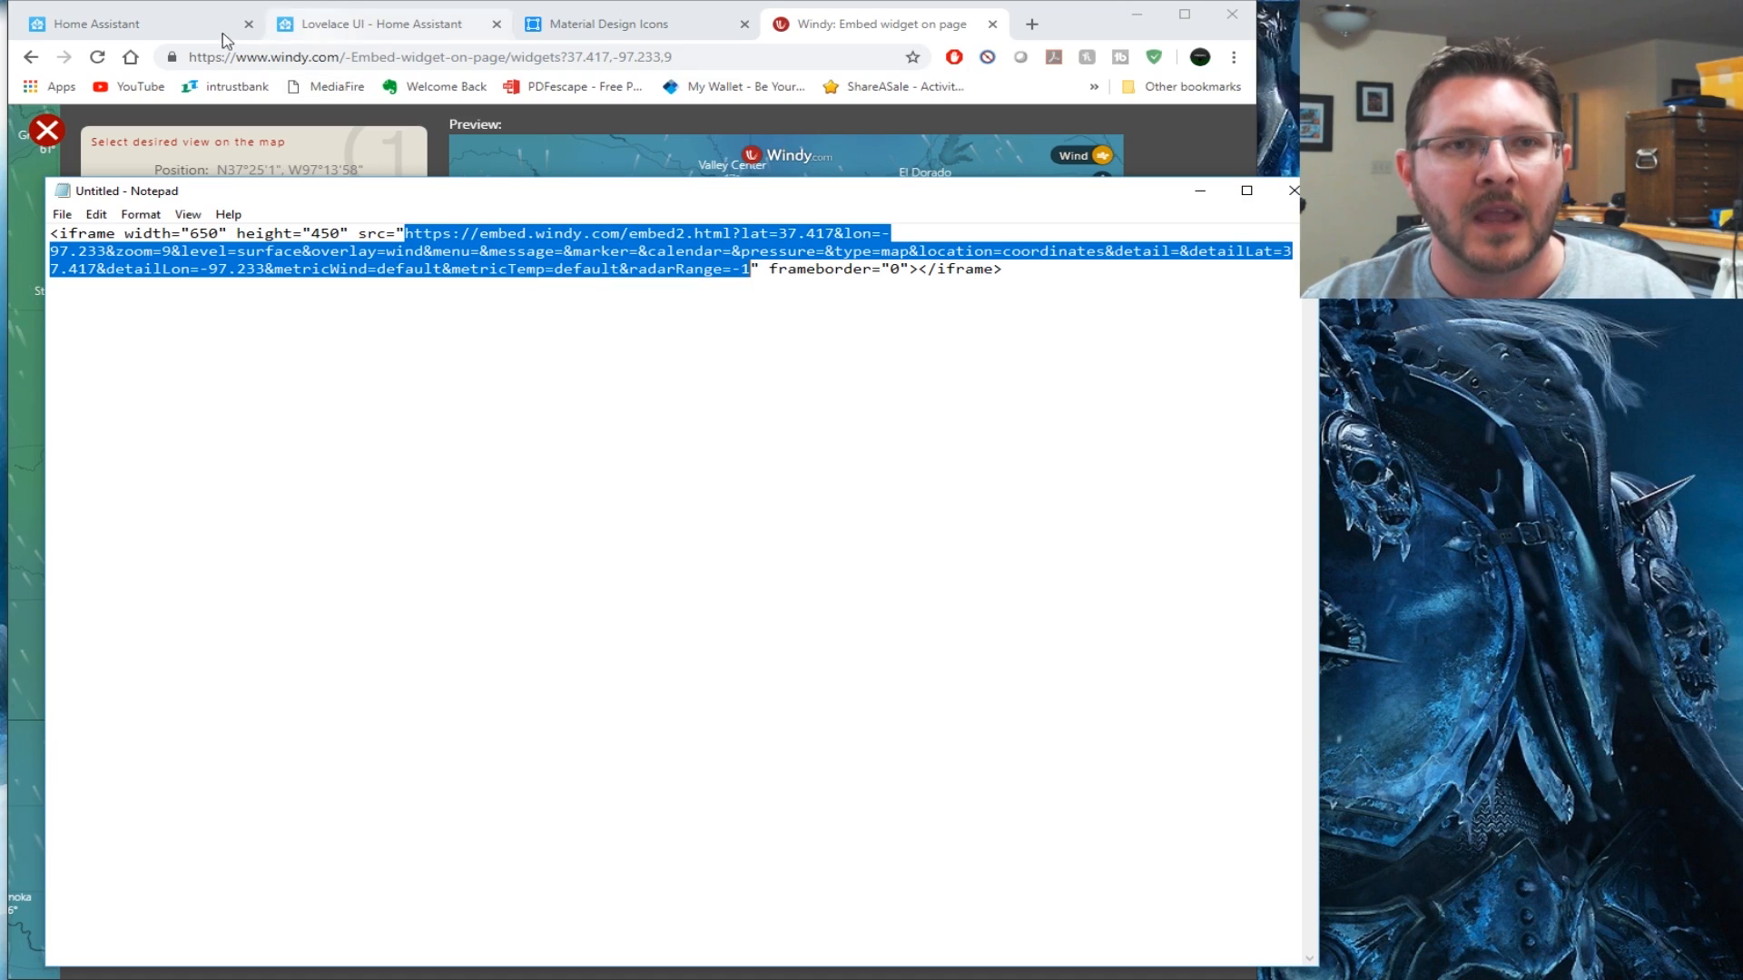
left_click(156, 25)
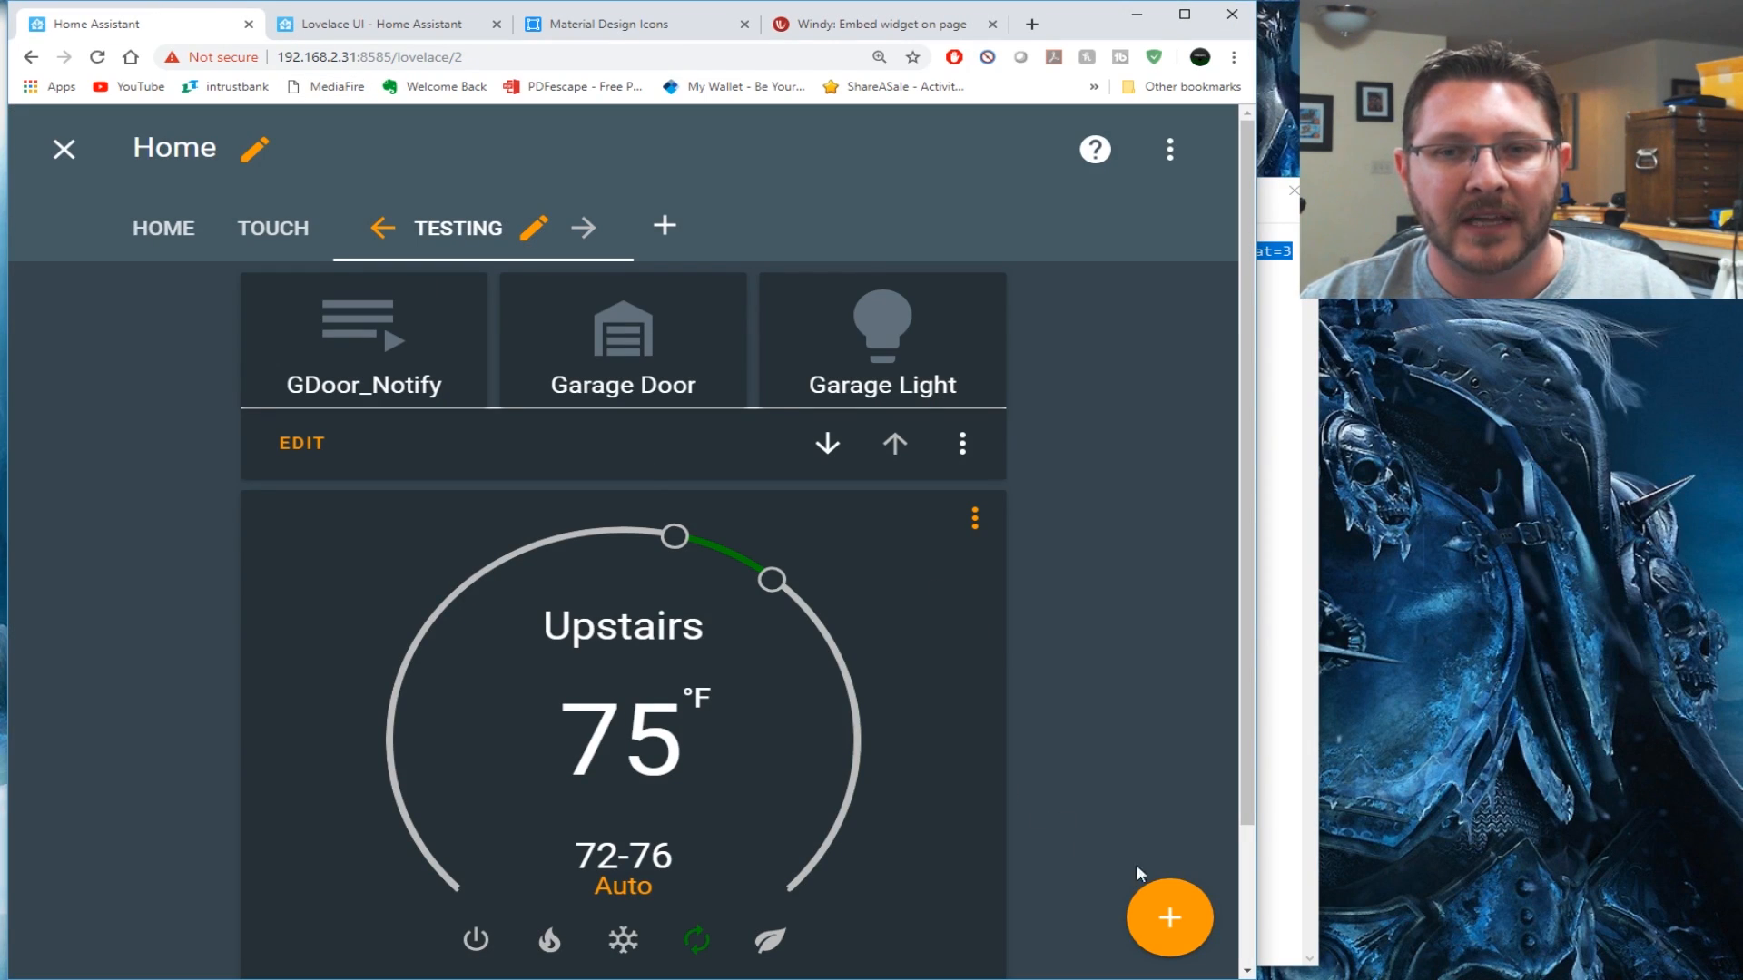
left_click(1166, 917)
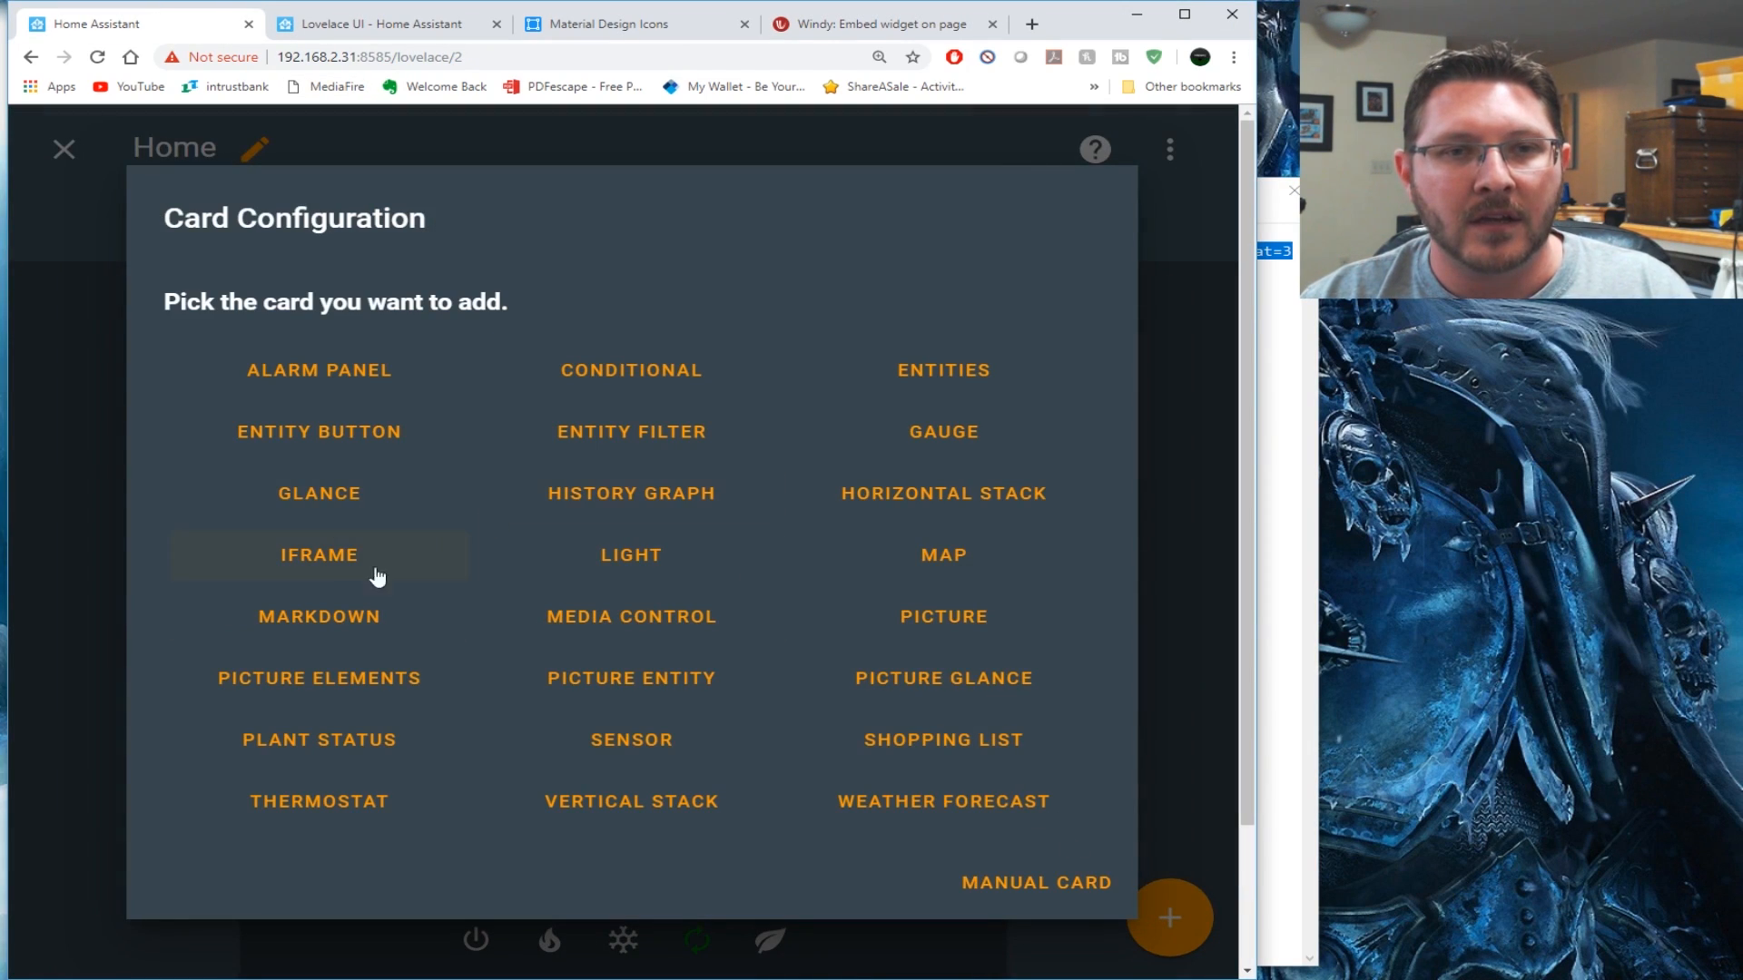
left_click(323, 557)
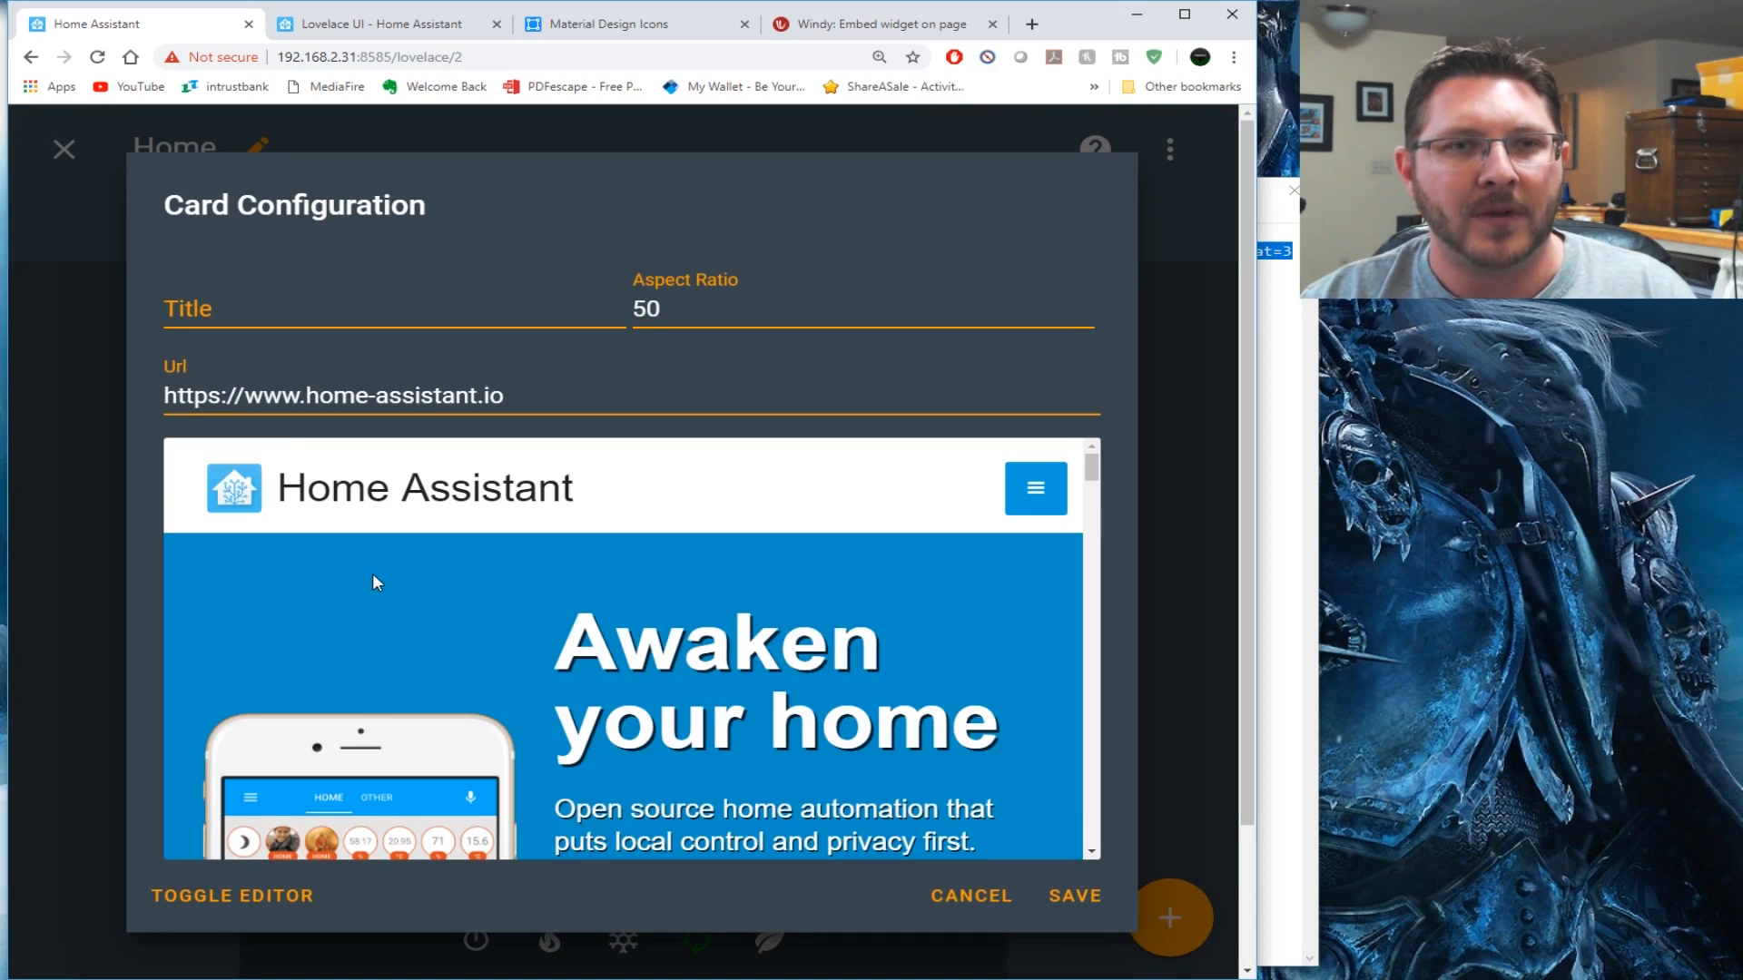
Title the iframe card Weather Radar and replace its default URL with the copied embed.windy.com address
left_click(345, 316)
type("a")
key("BackSpace")
type("Weat")
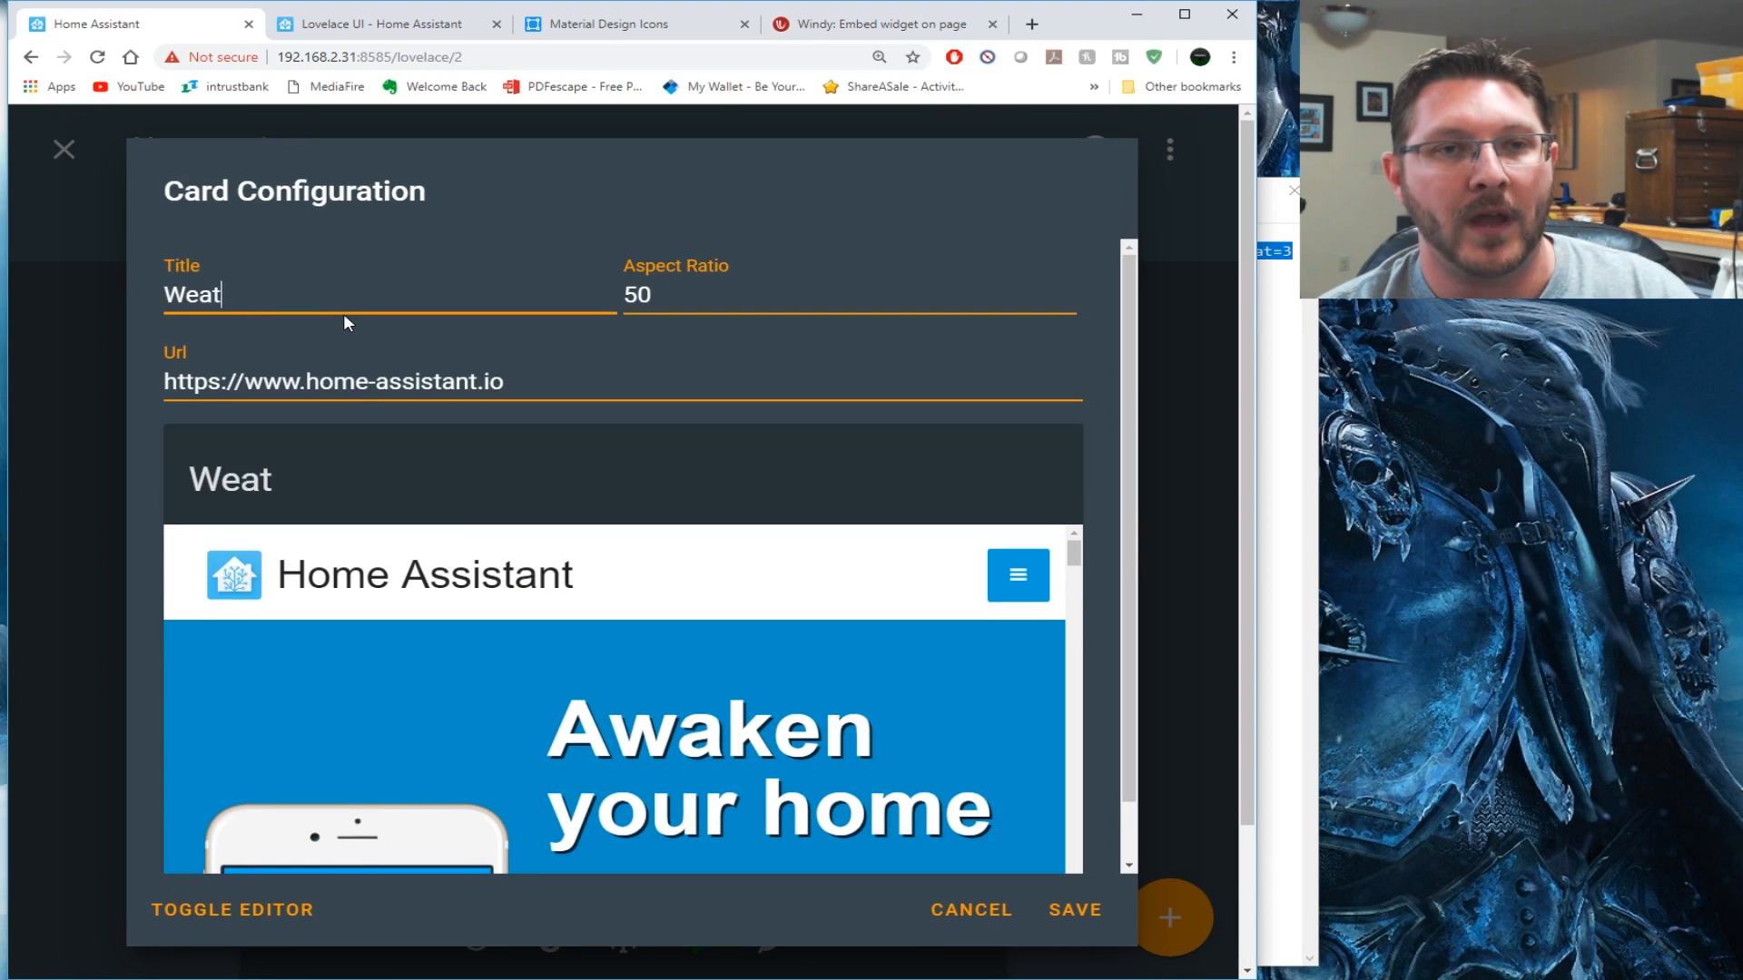
type("her Rad")
key("BackSpace")
type("dar")
left_click_drag(585, 386, 84, 403)
key("BackSpace")
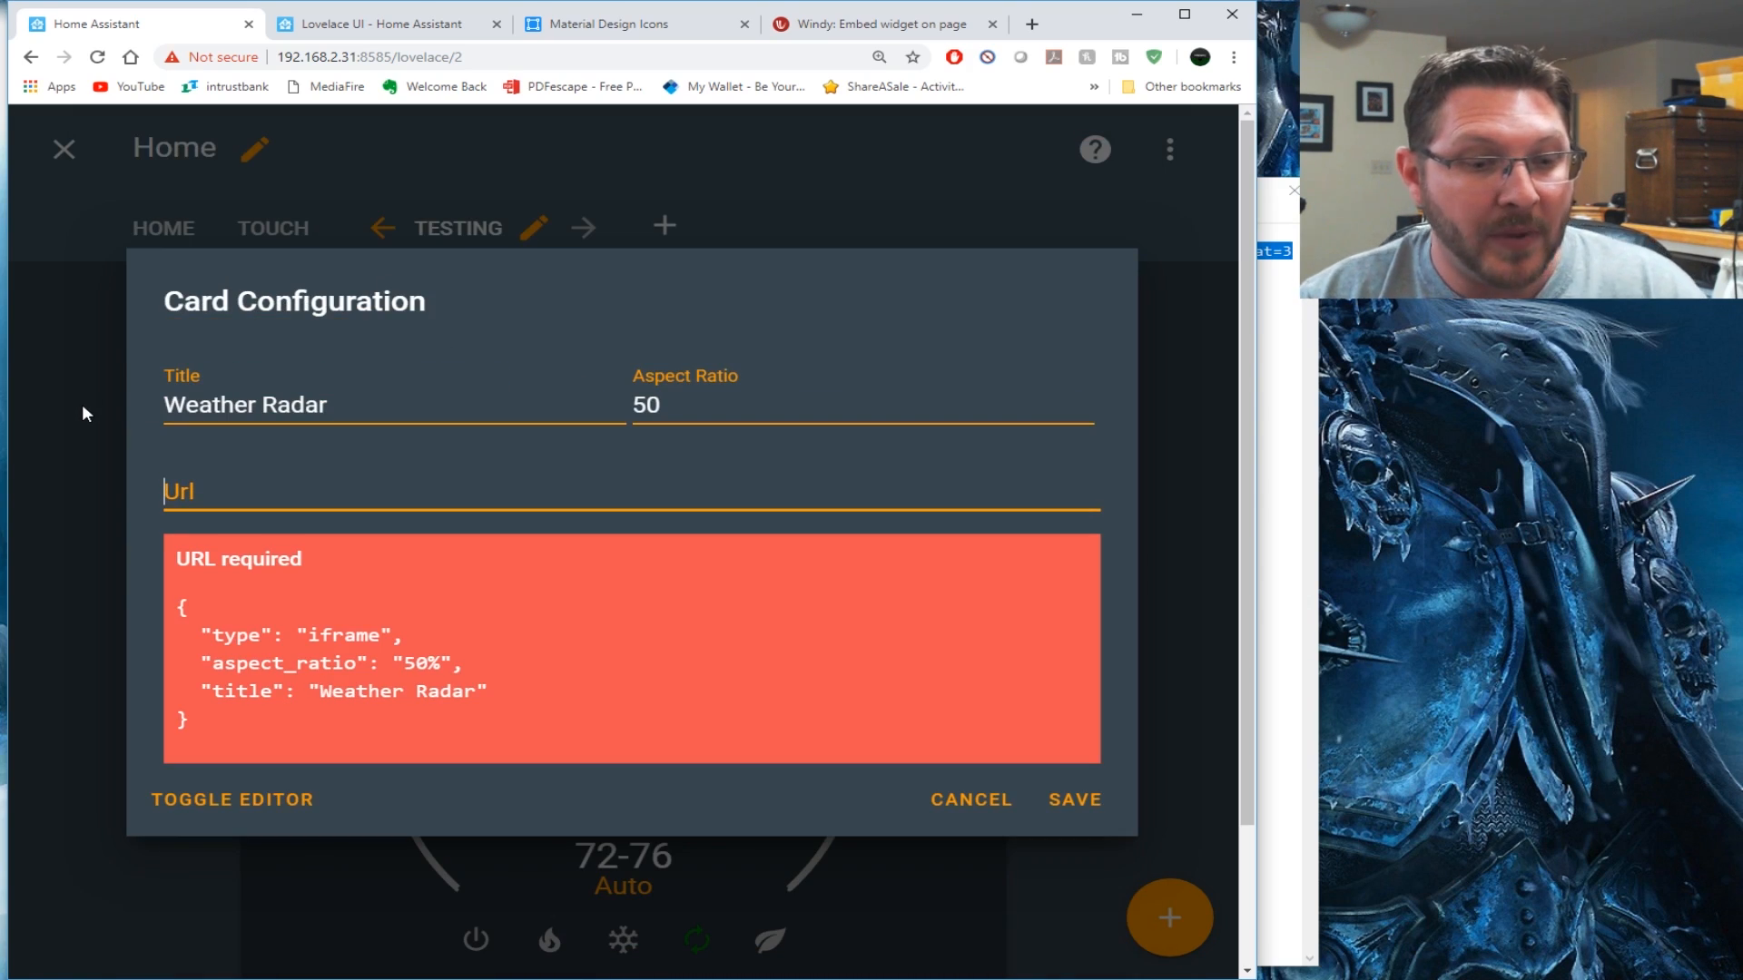
key("ctrl+v")
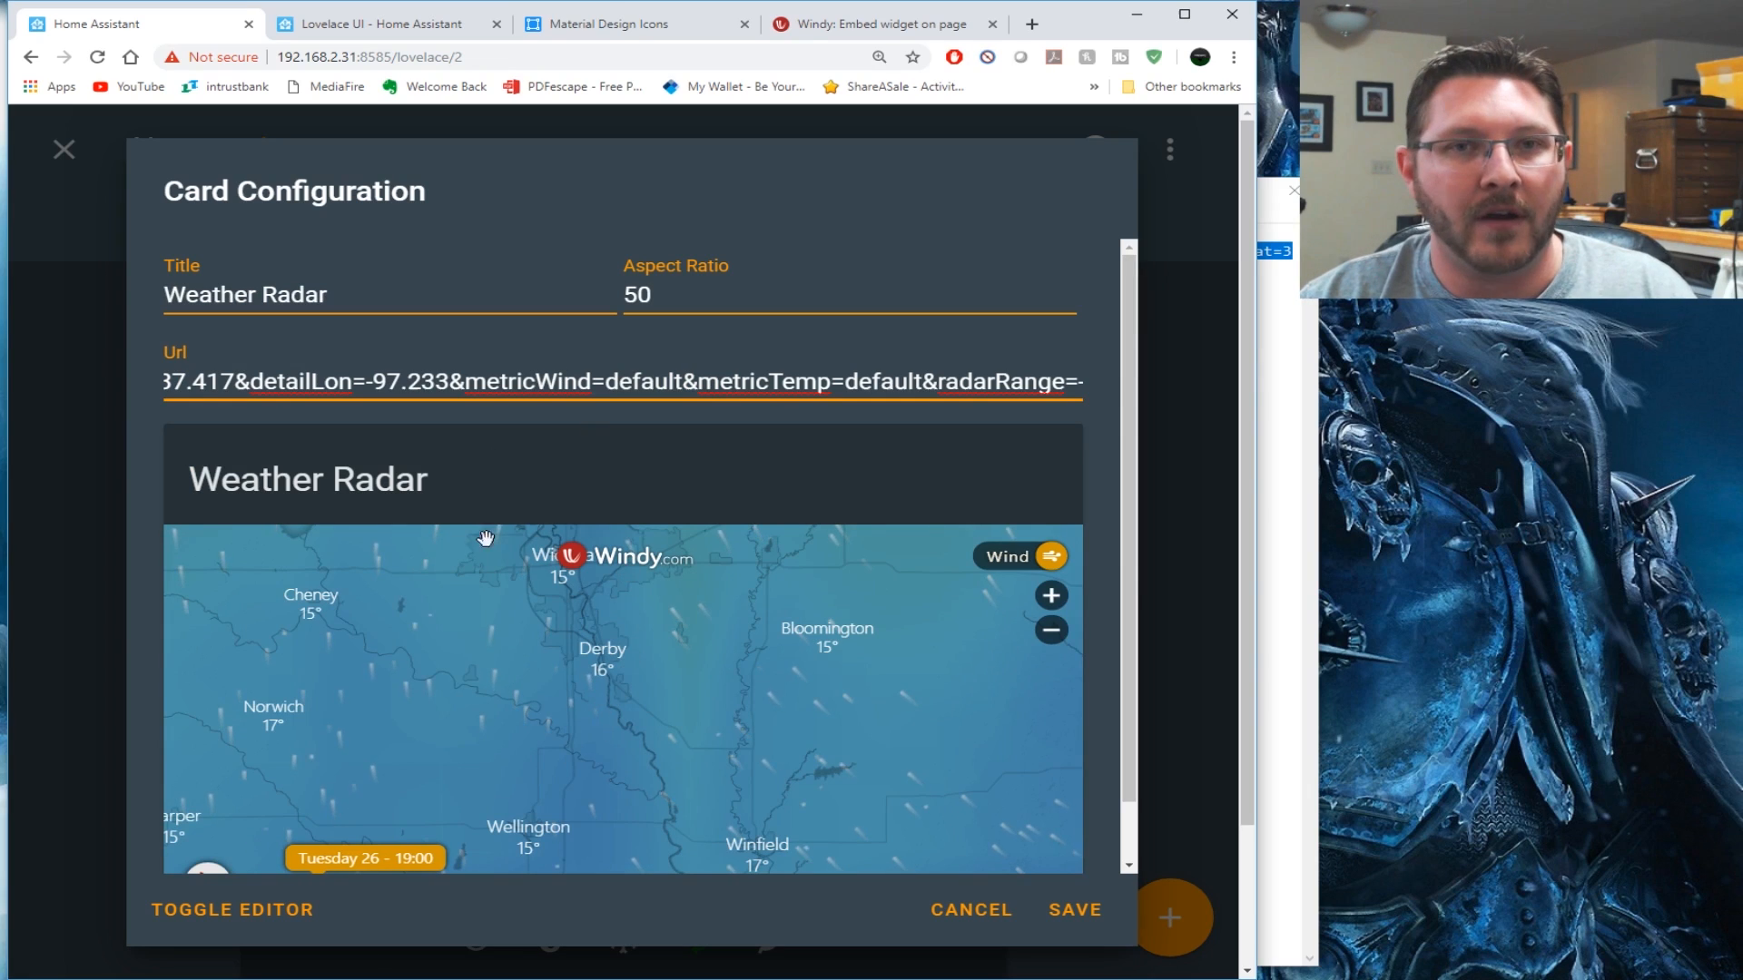
Set the Weather Radar card's aspect ratio to 75 and save the card
left_click(638, 295)
double_click(696, 298)
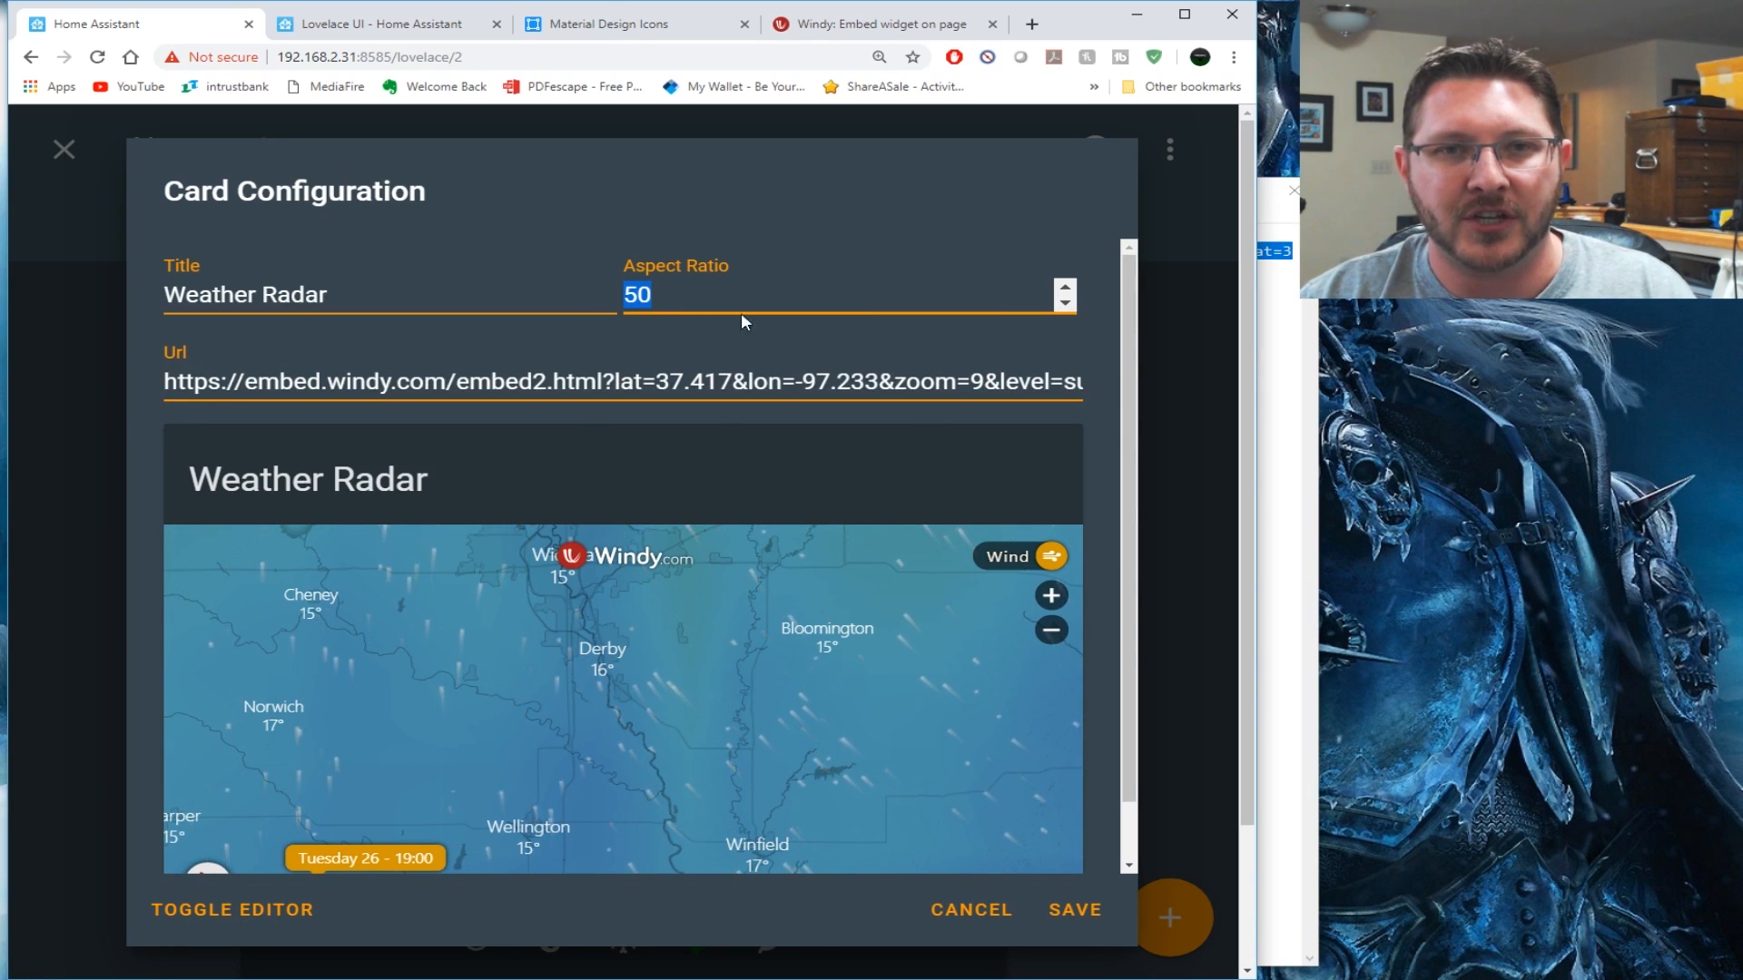
type("75")
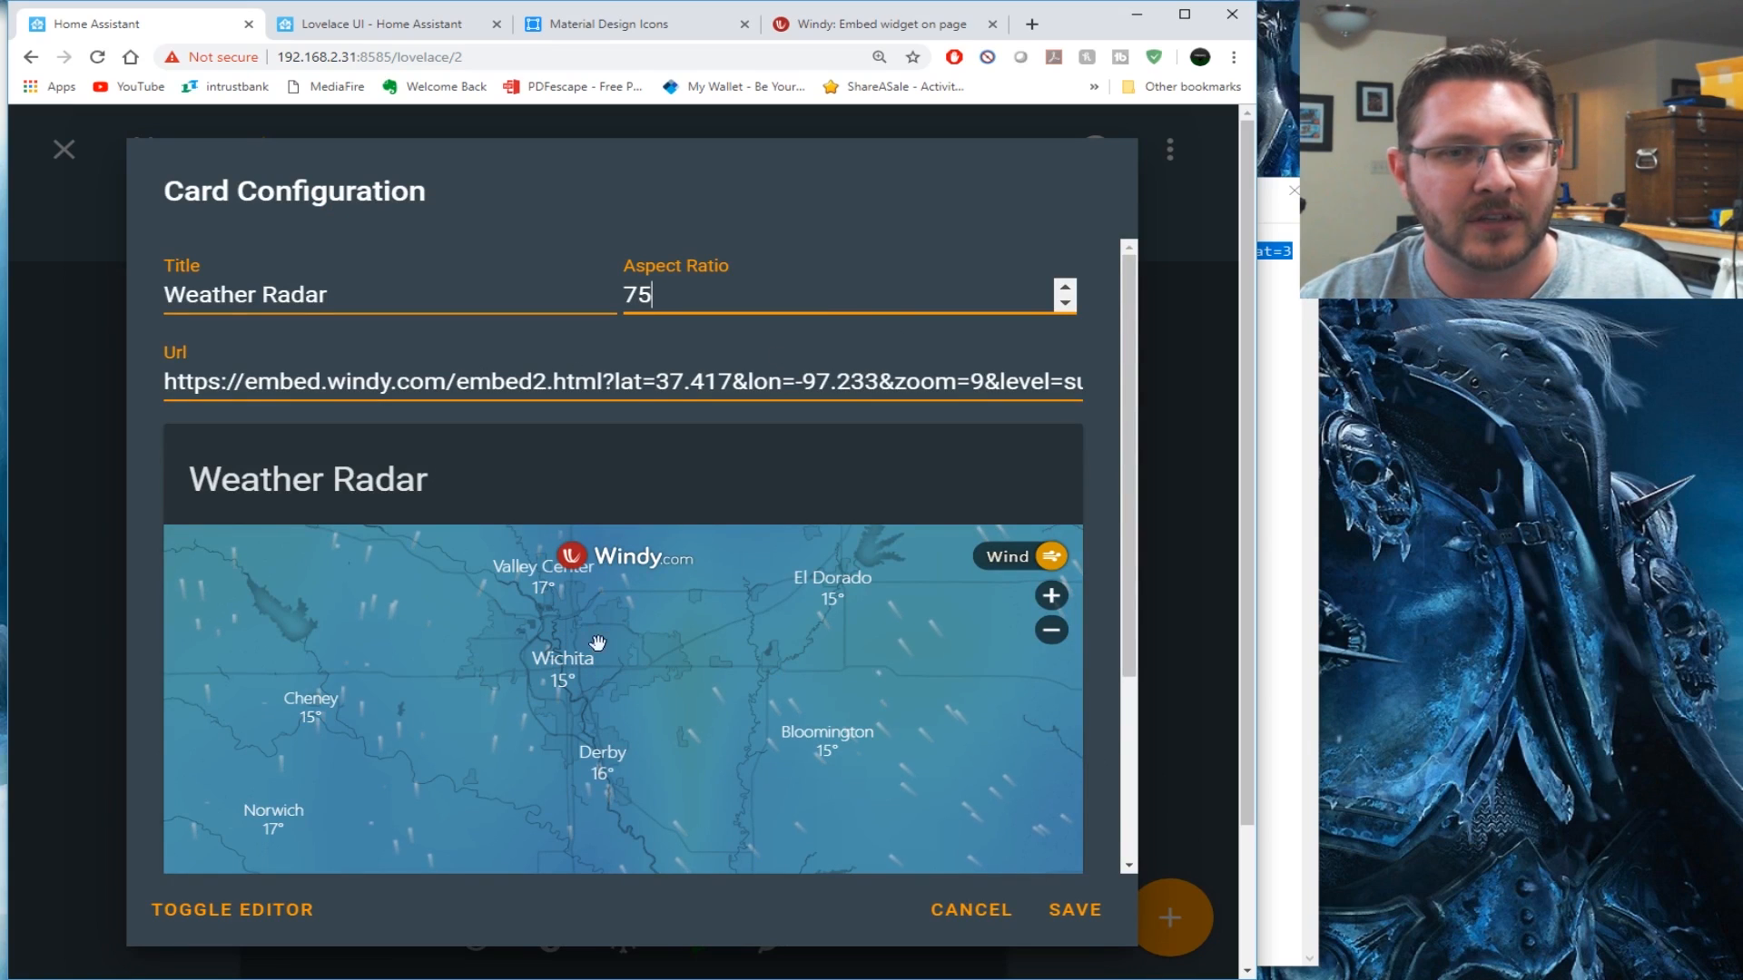
left_click(1073, 915)
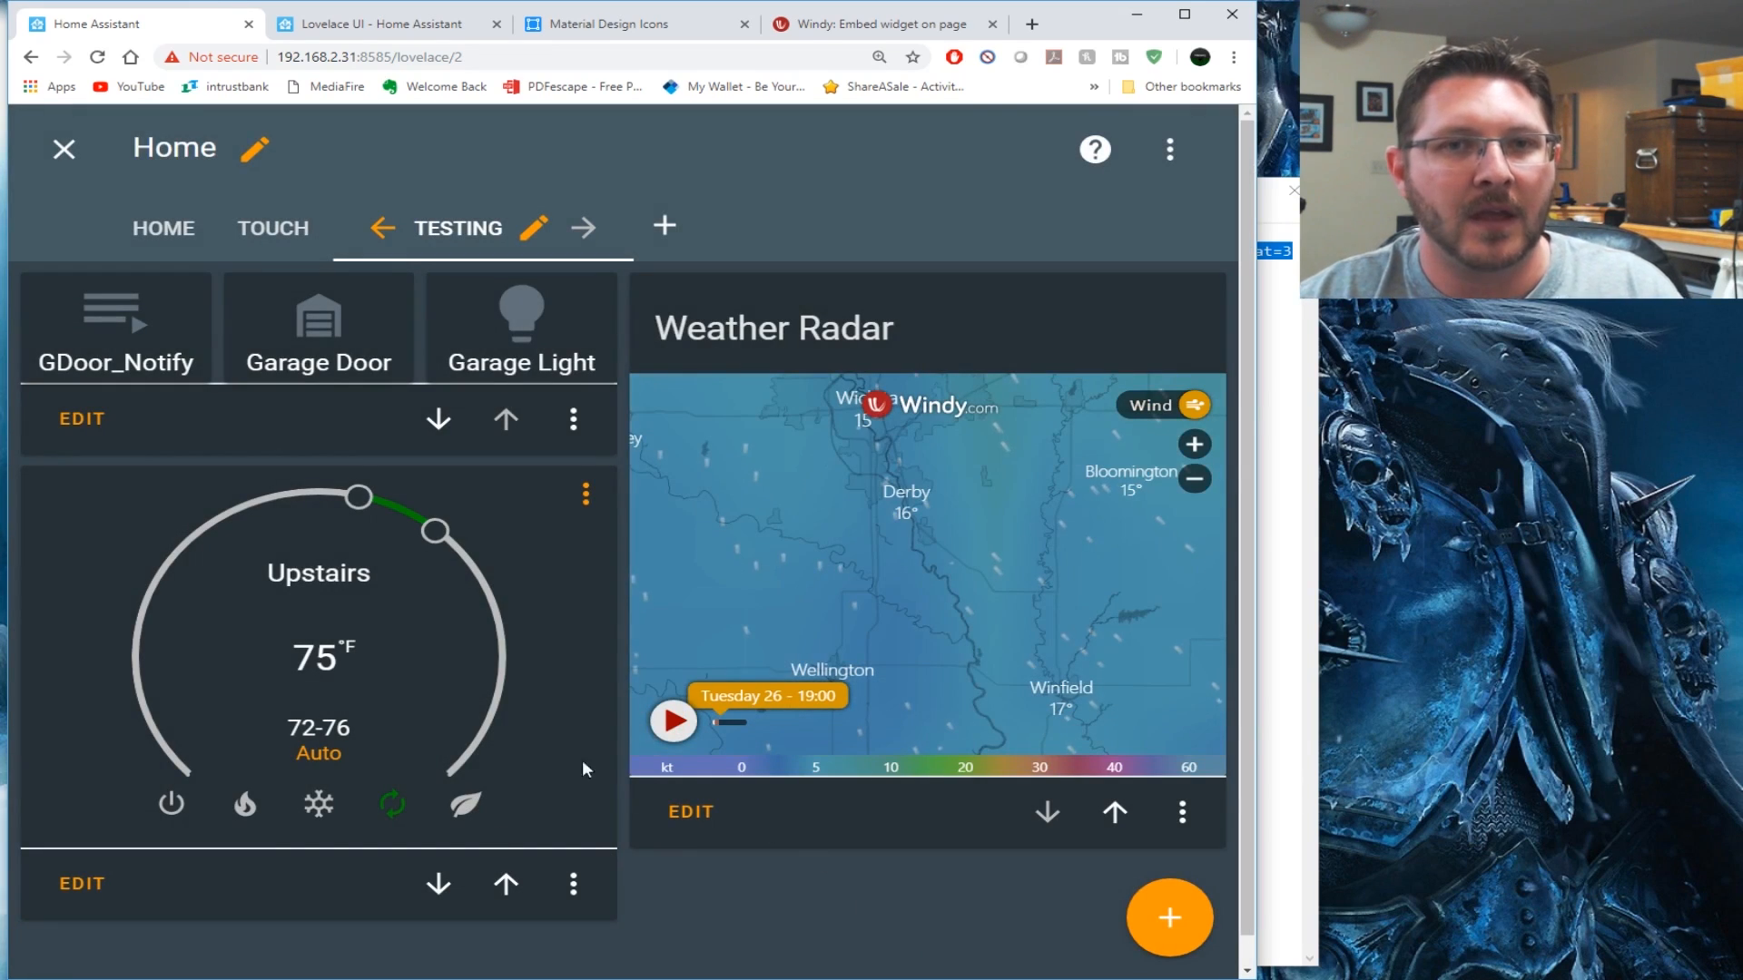
Try out the embedded Windy map by centring it on Wichita, switching the overlay to Rain, thunder, and closing the forecast panel
left_click_drag(833, 408, 874, 581)
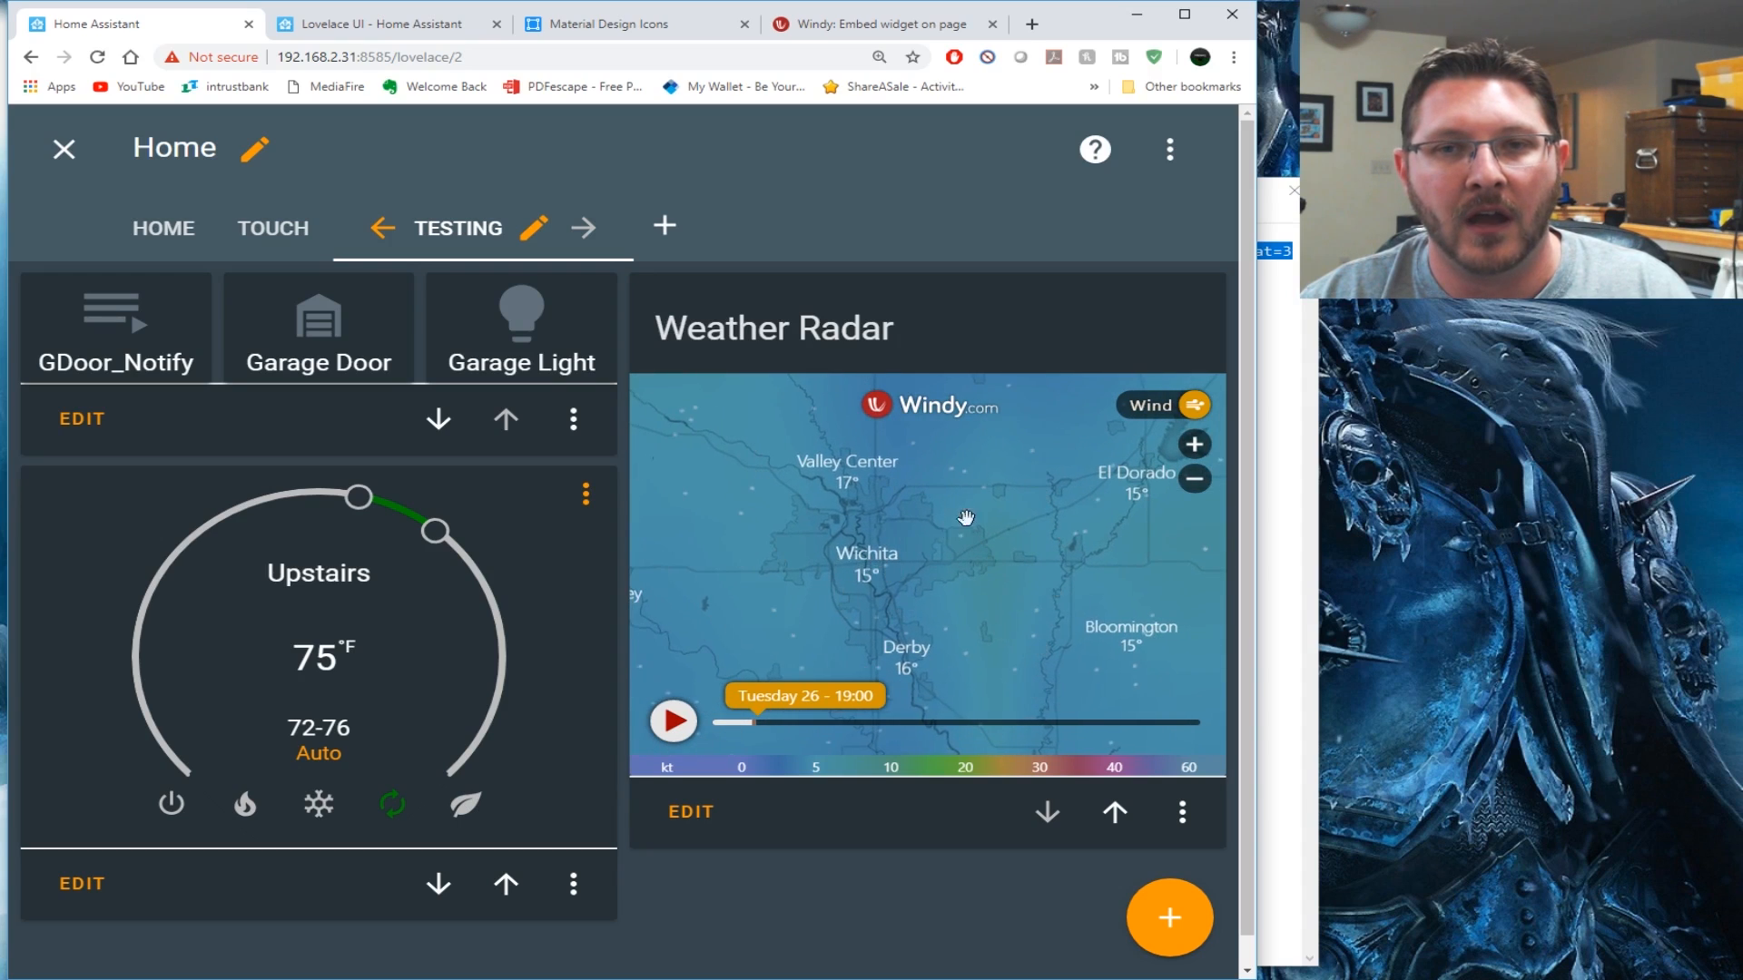
left_click(874, 581)
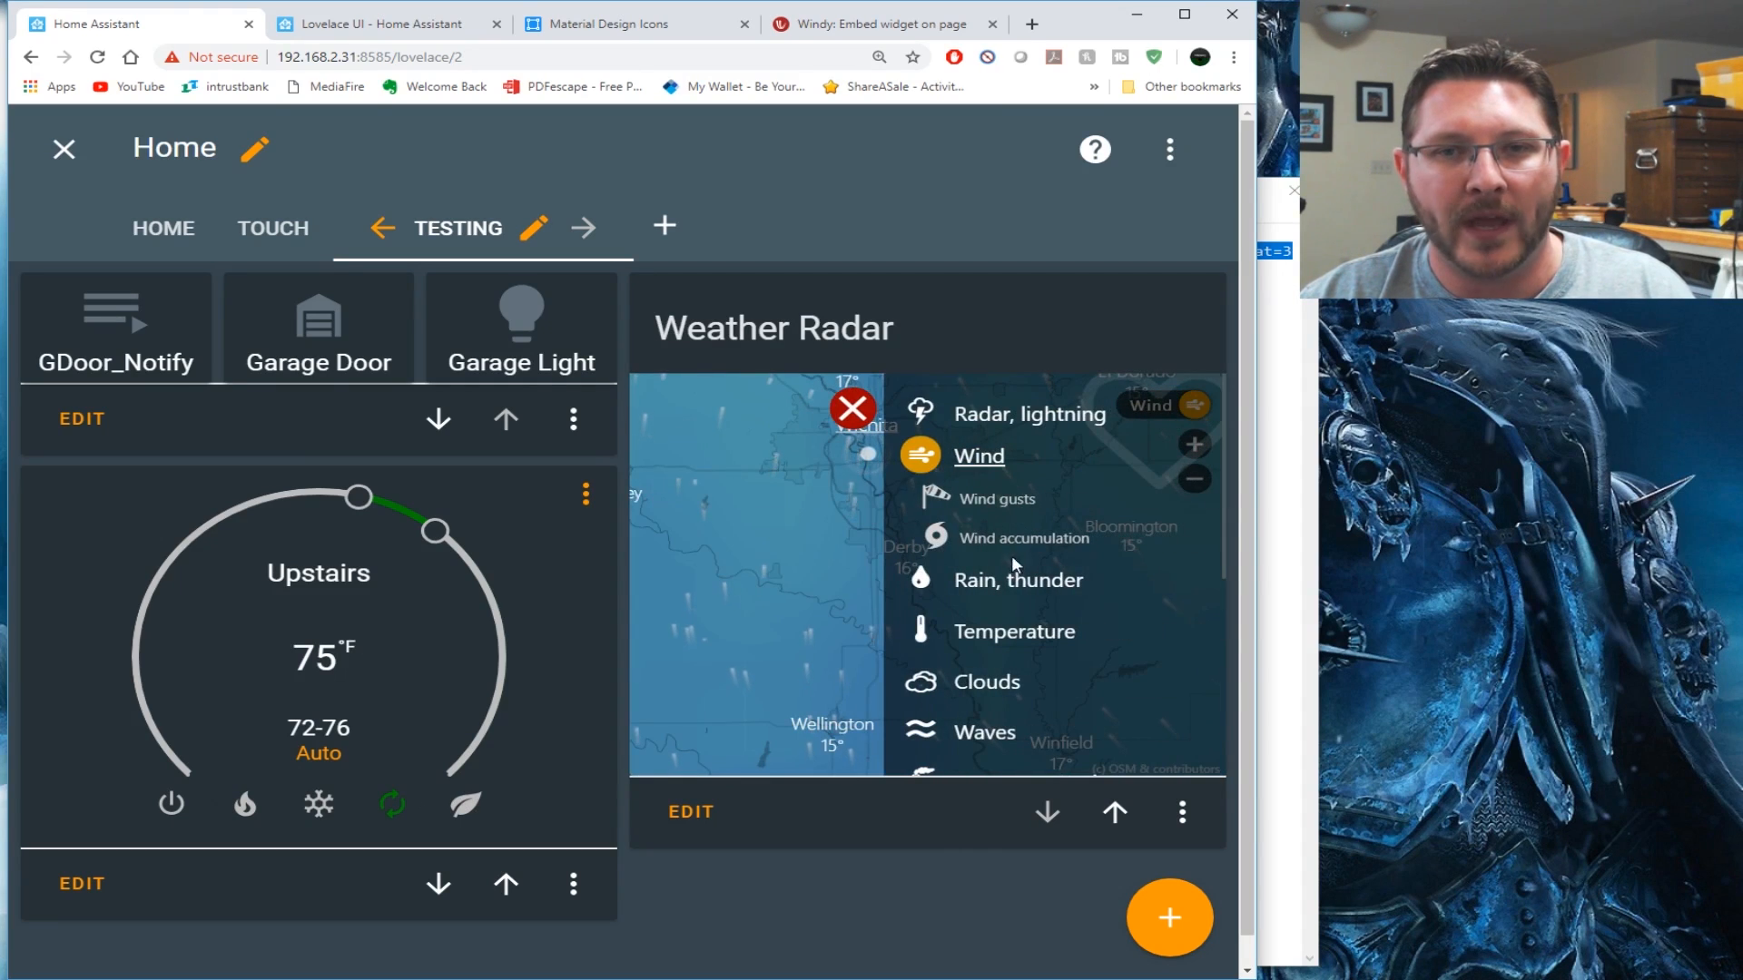
left_click(1014, 585)
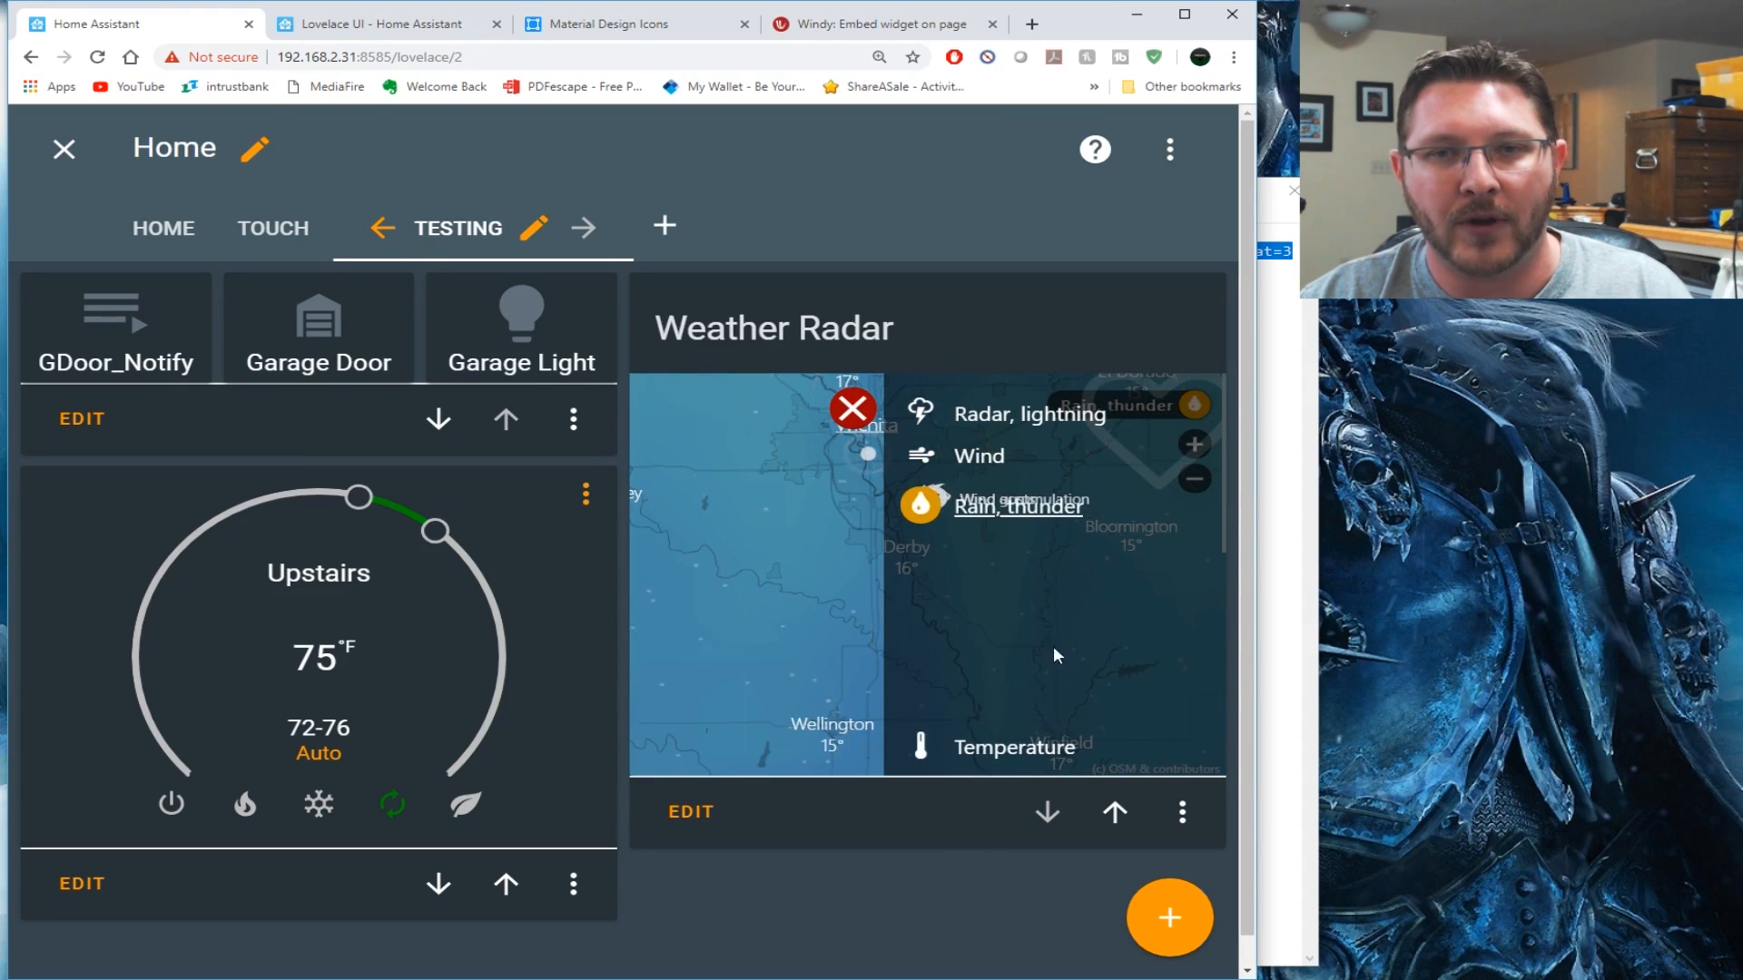
left_click(858, 406)
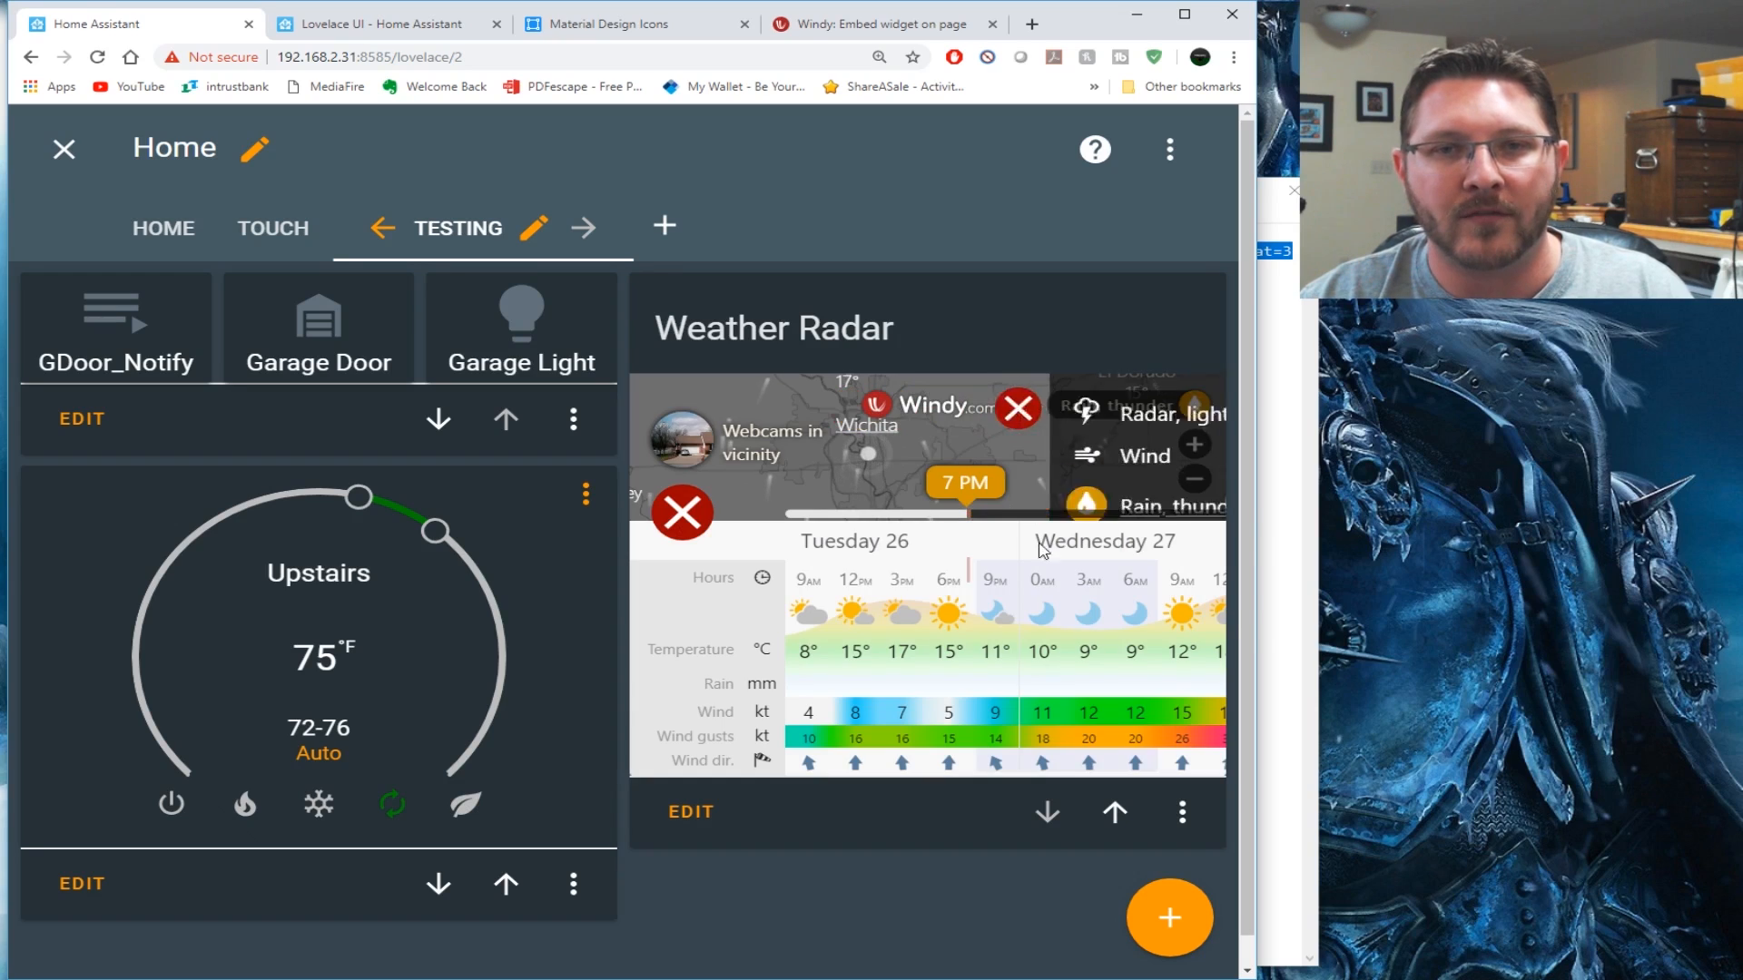
left_click(684, 514)
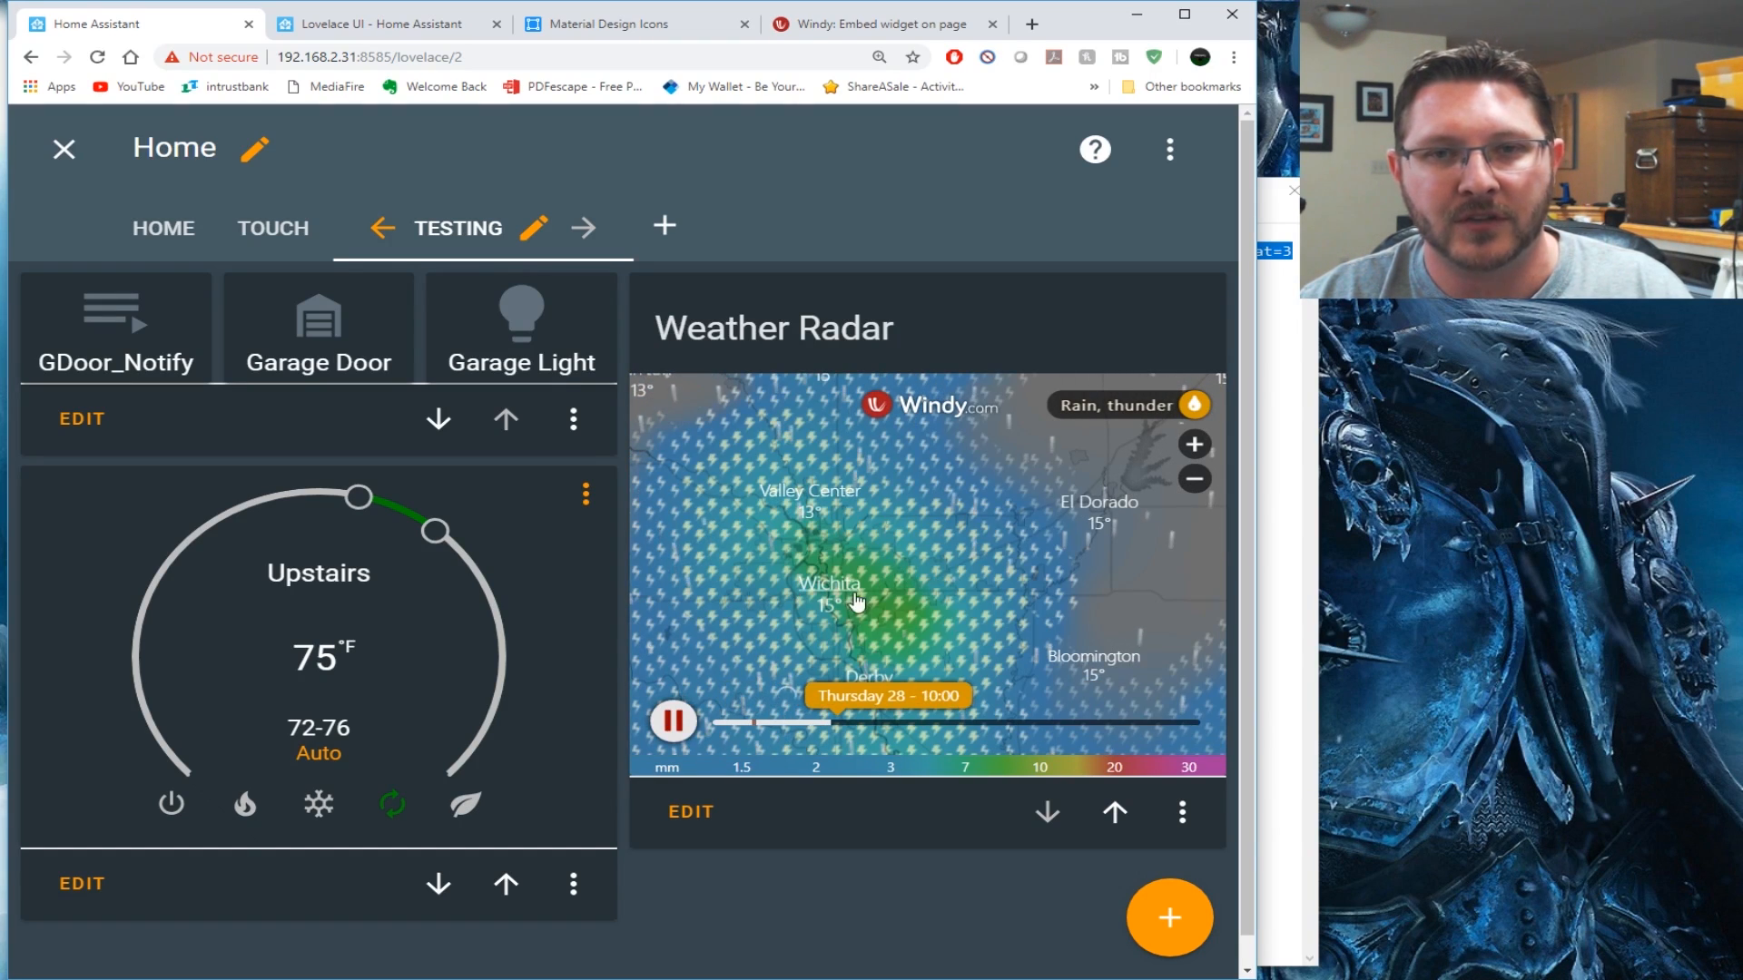
scroll(950, 550, "down", 2)
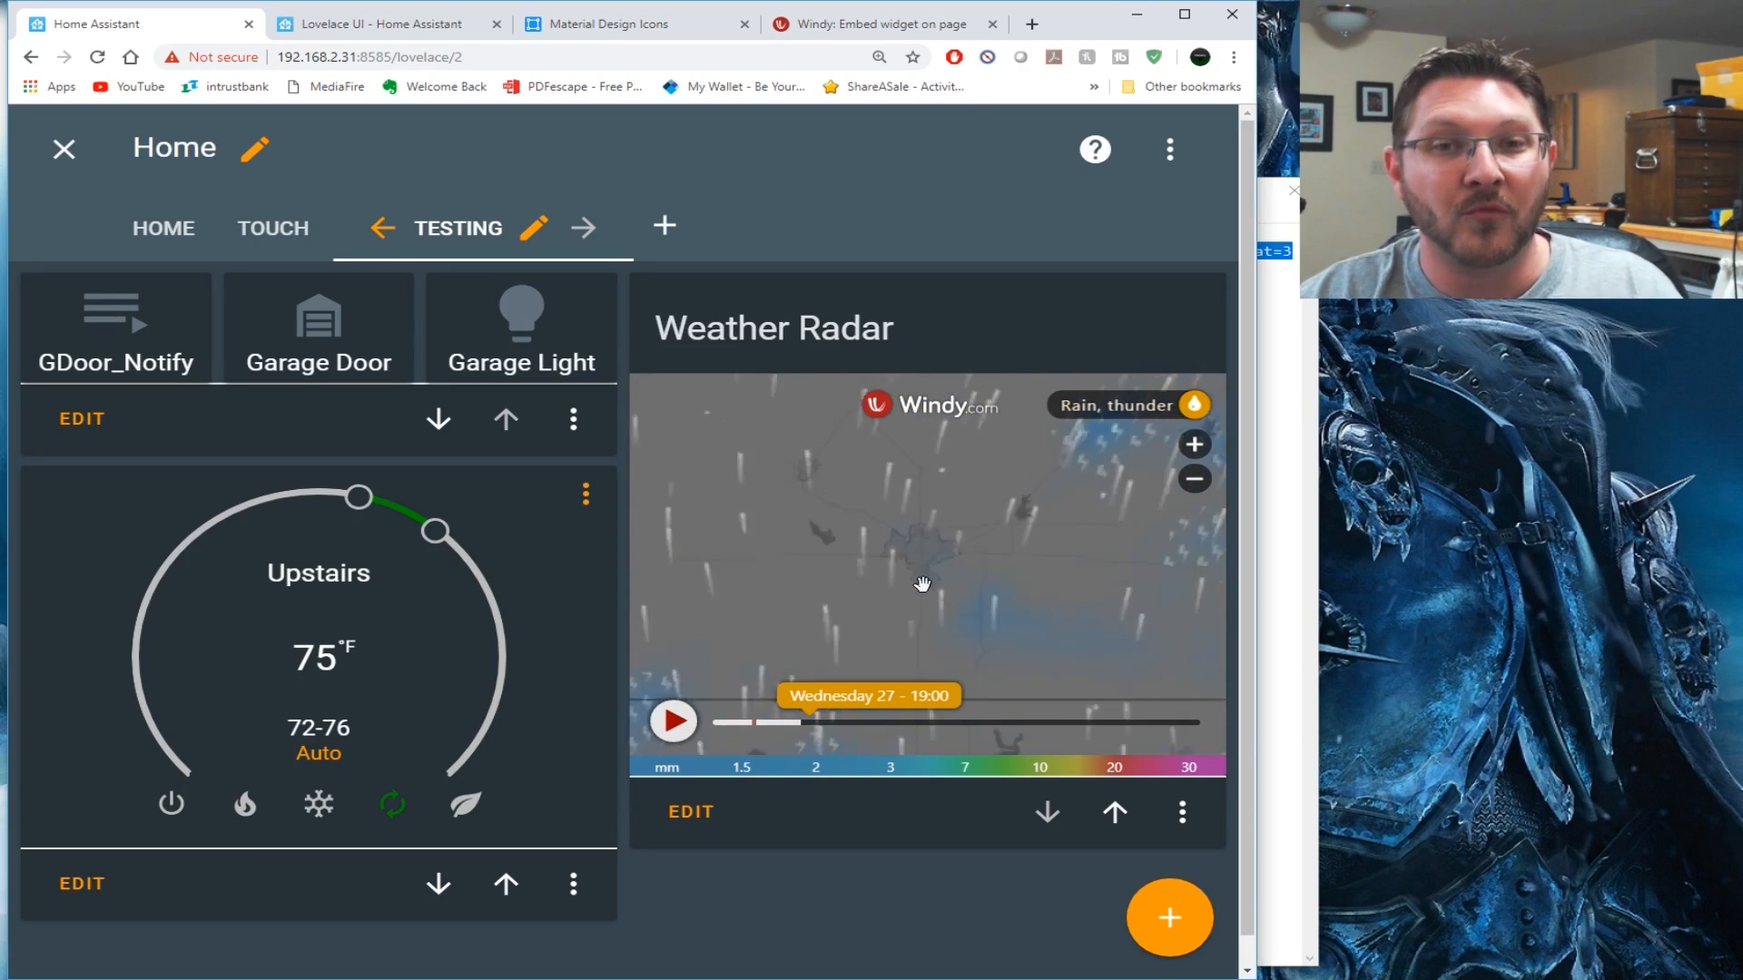
scroll(935, 581, "up", 2)
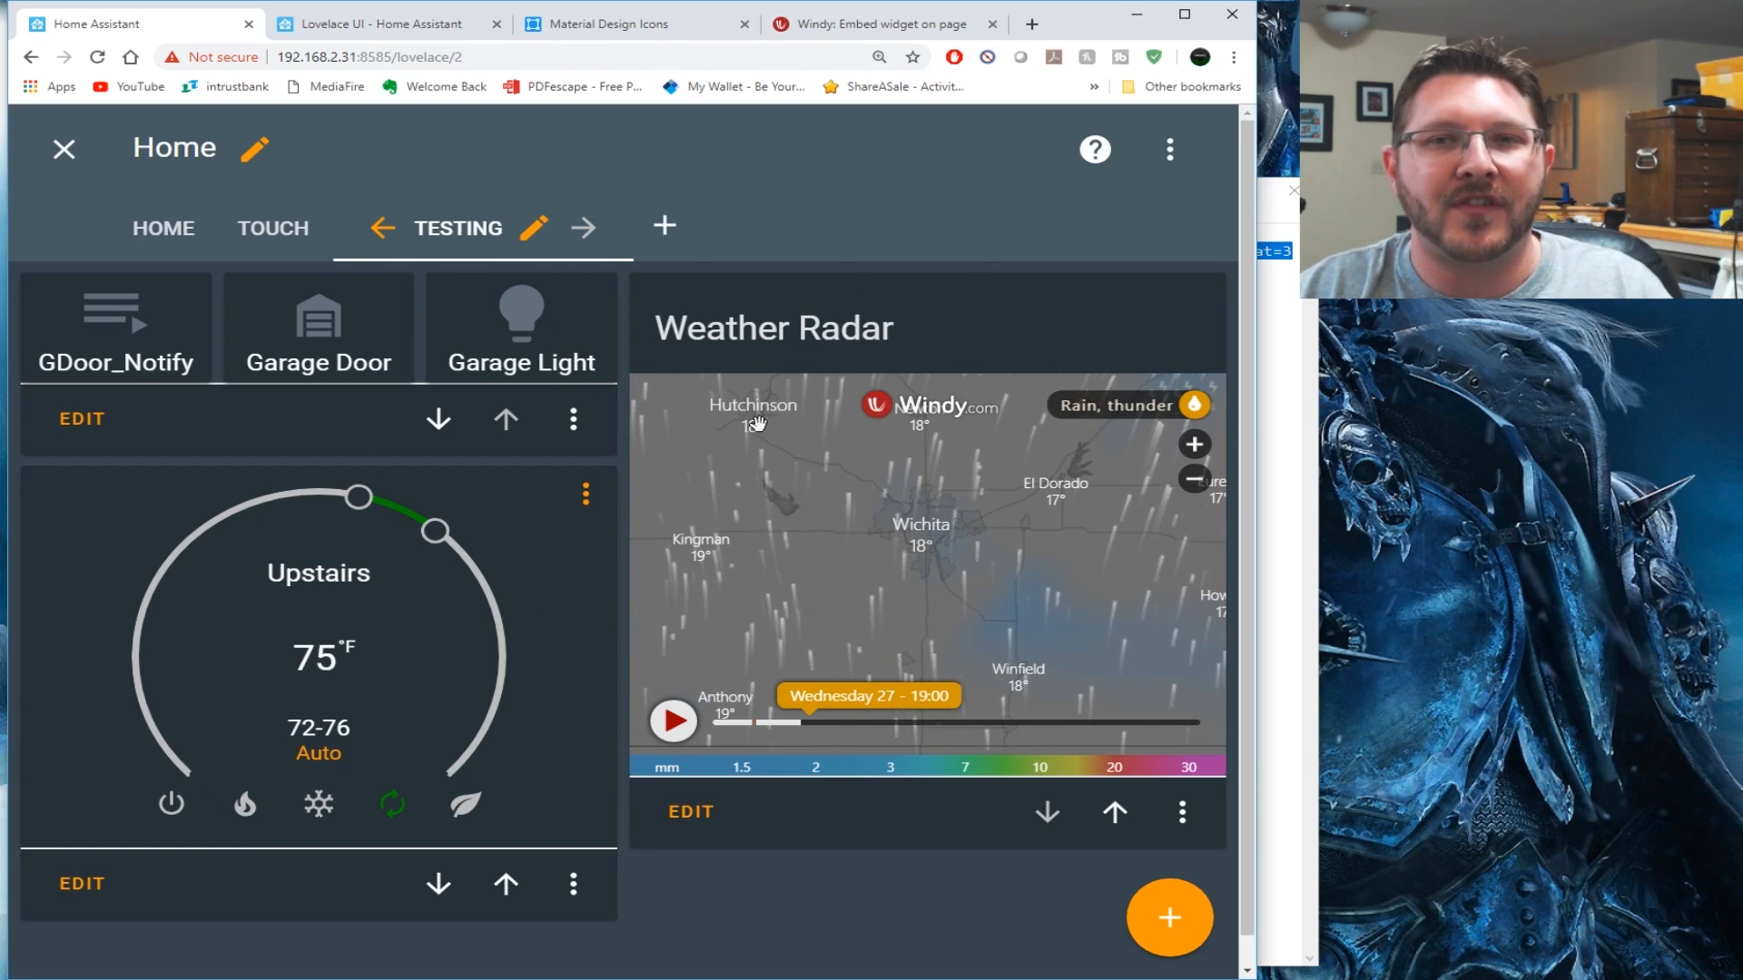
Exit Lovelace editing, open the Home Assistant Configuration page, and go on to Hass.io
left_click(66, 152)
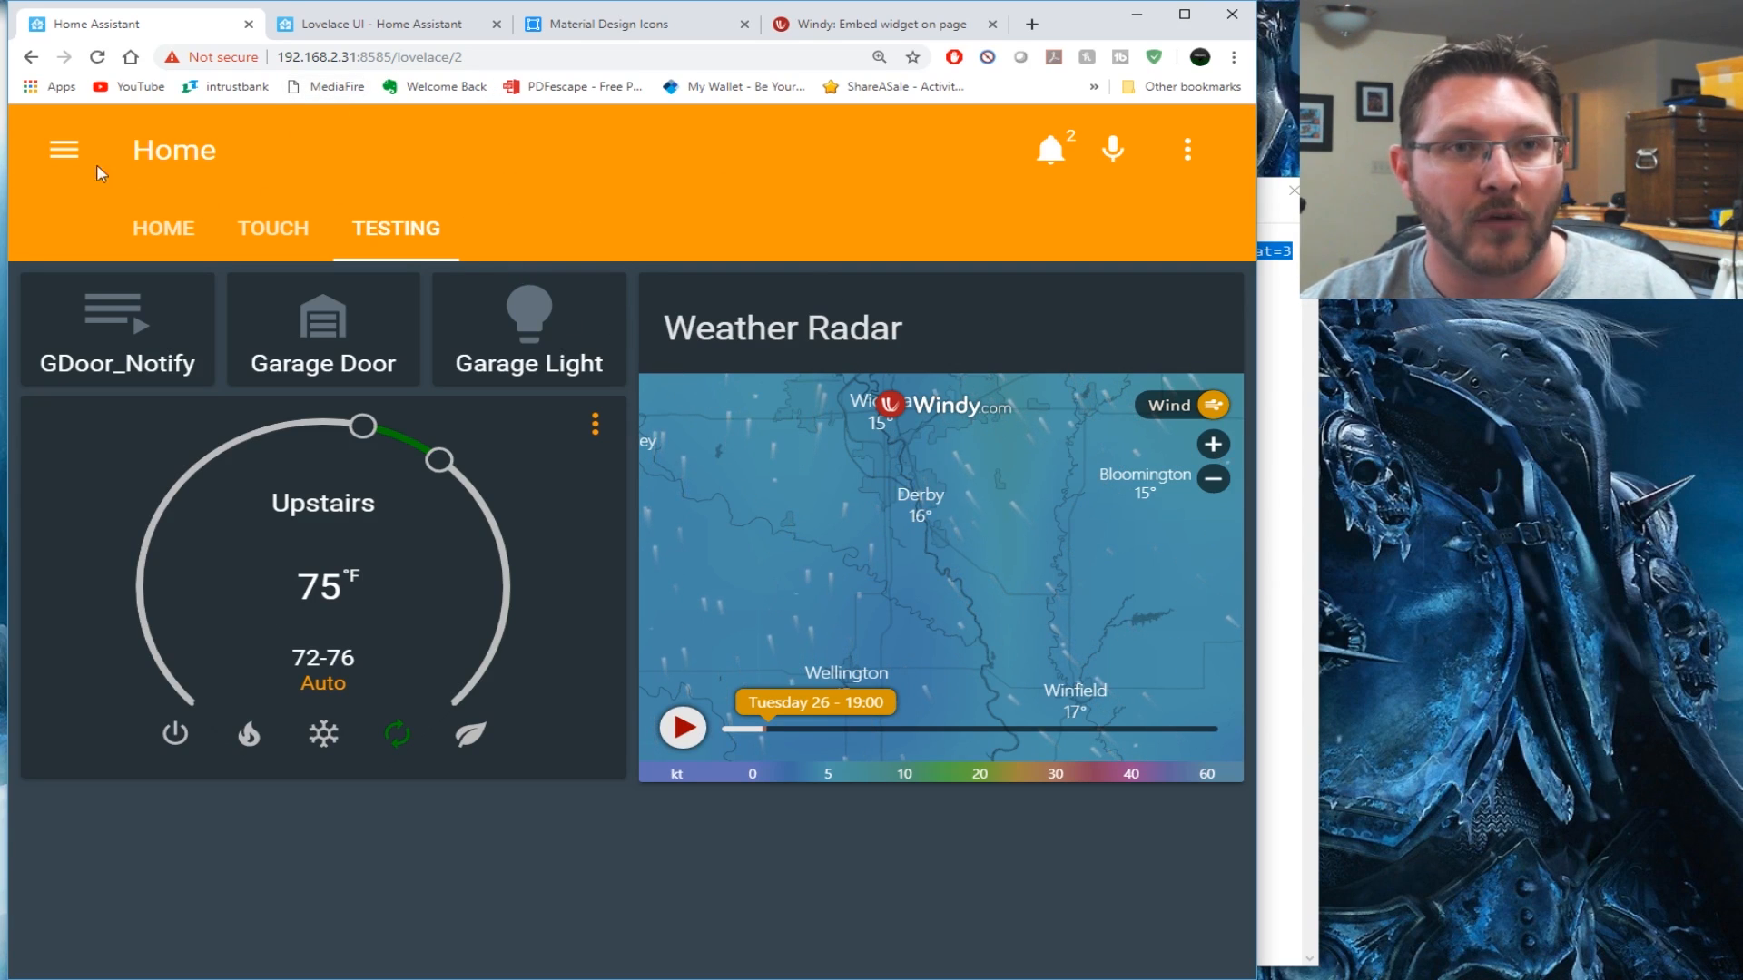
left_click(63, 149)
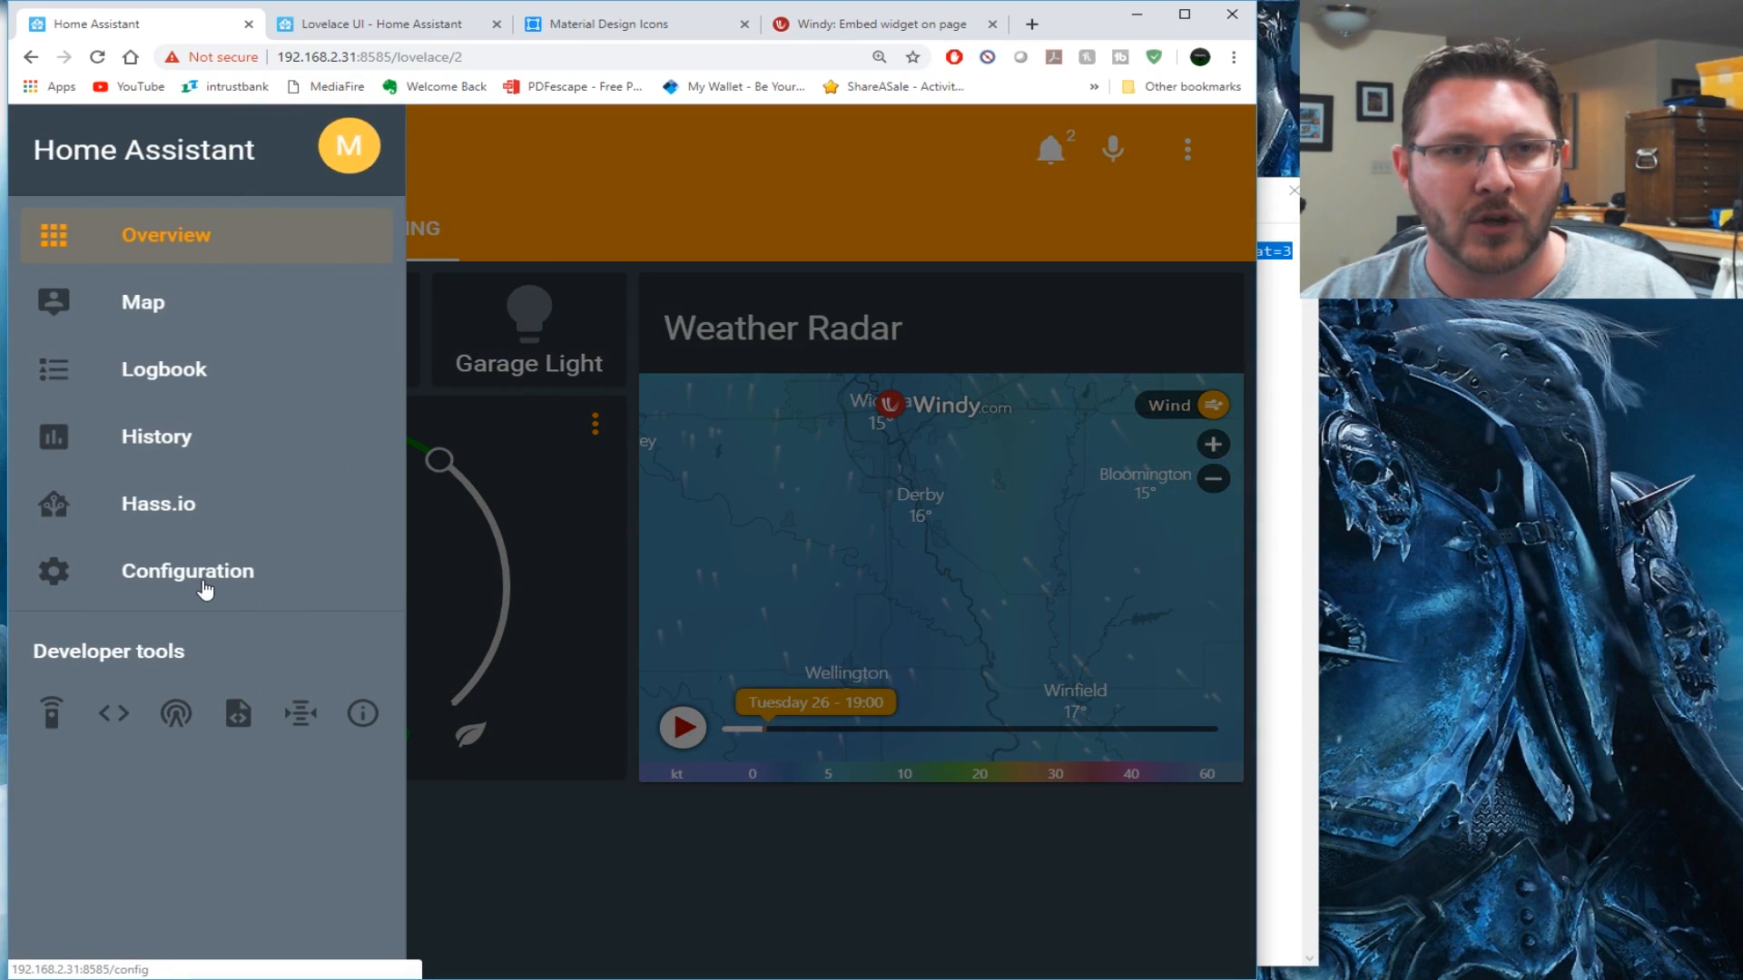
left_click(205, 590)
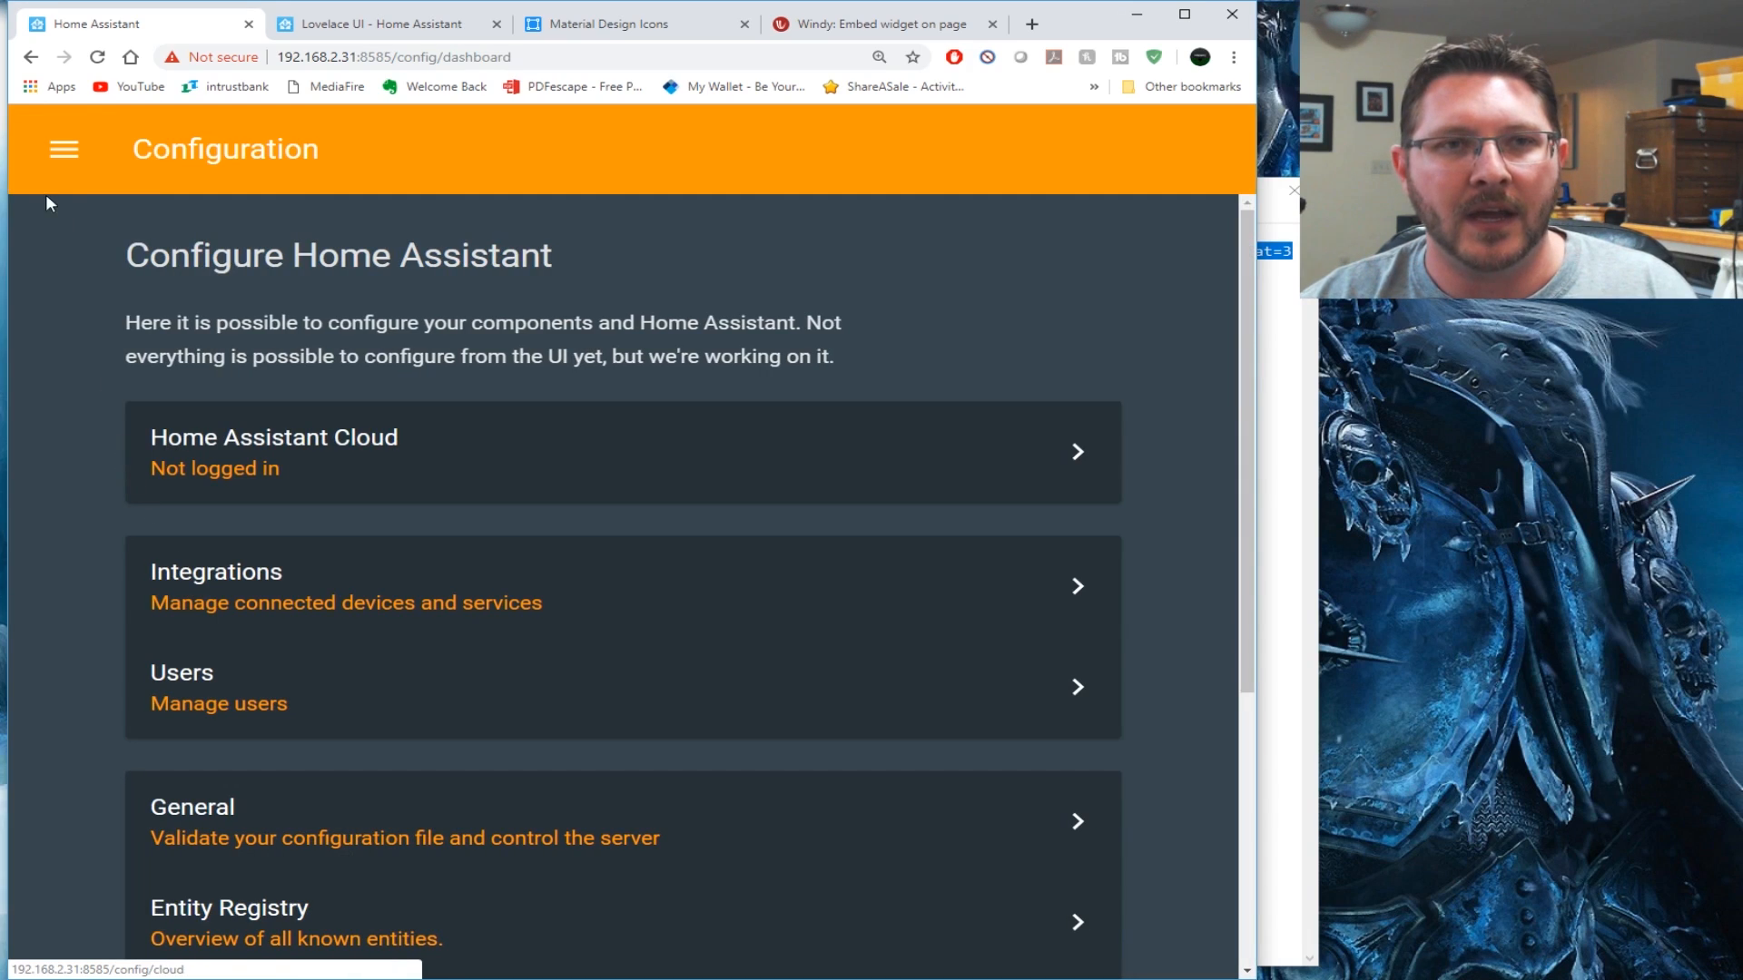
left_click(64, 149)
left_click(164, 515)
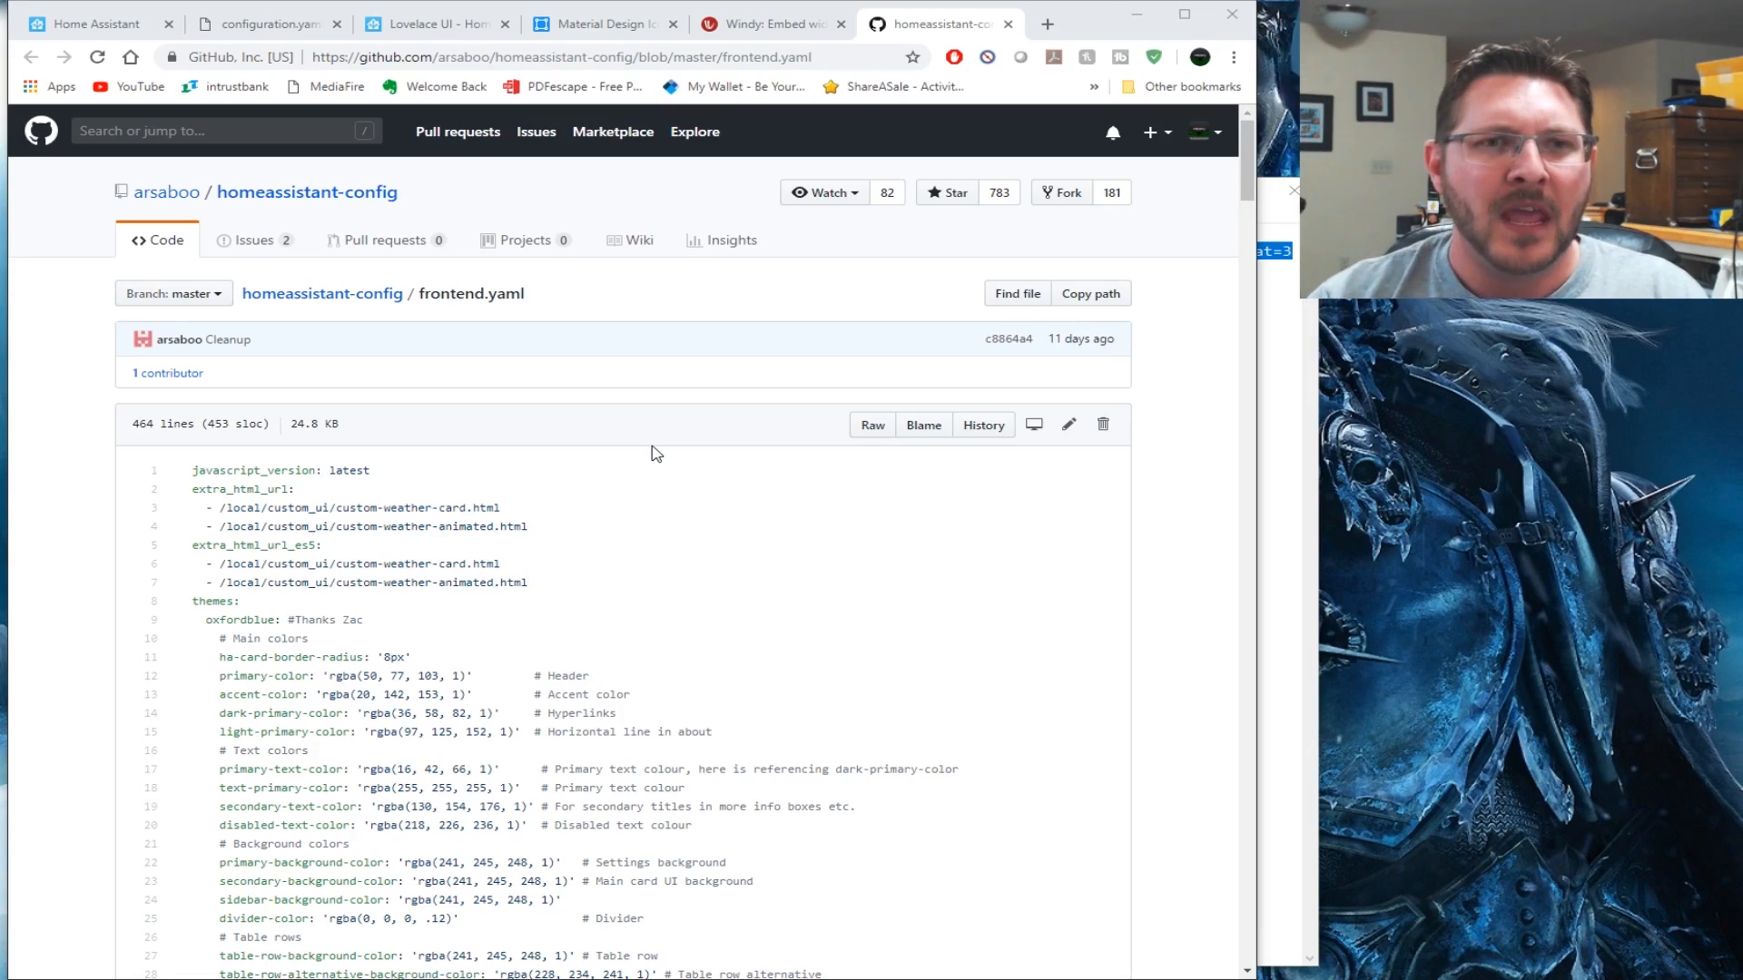
Review the themes in the homeassistant-config frontend.yaml on GitHub, open its raw version, and select all the text
scroll(639, 715, "down", 4)
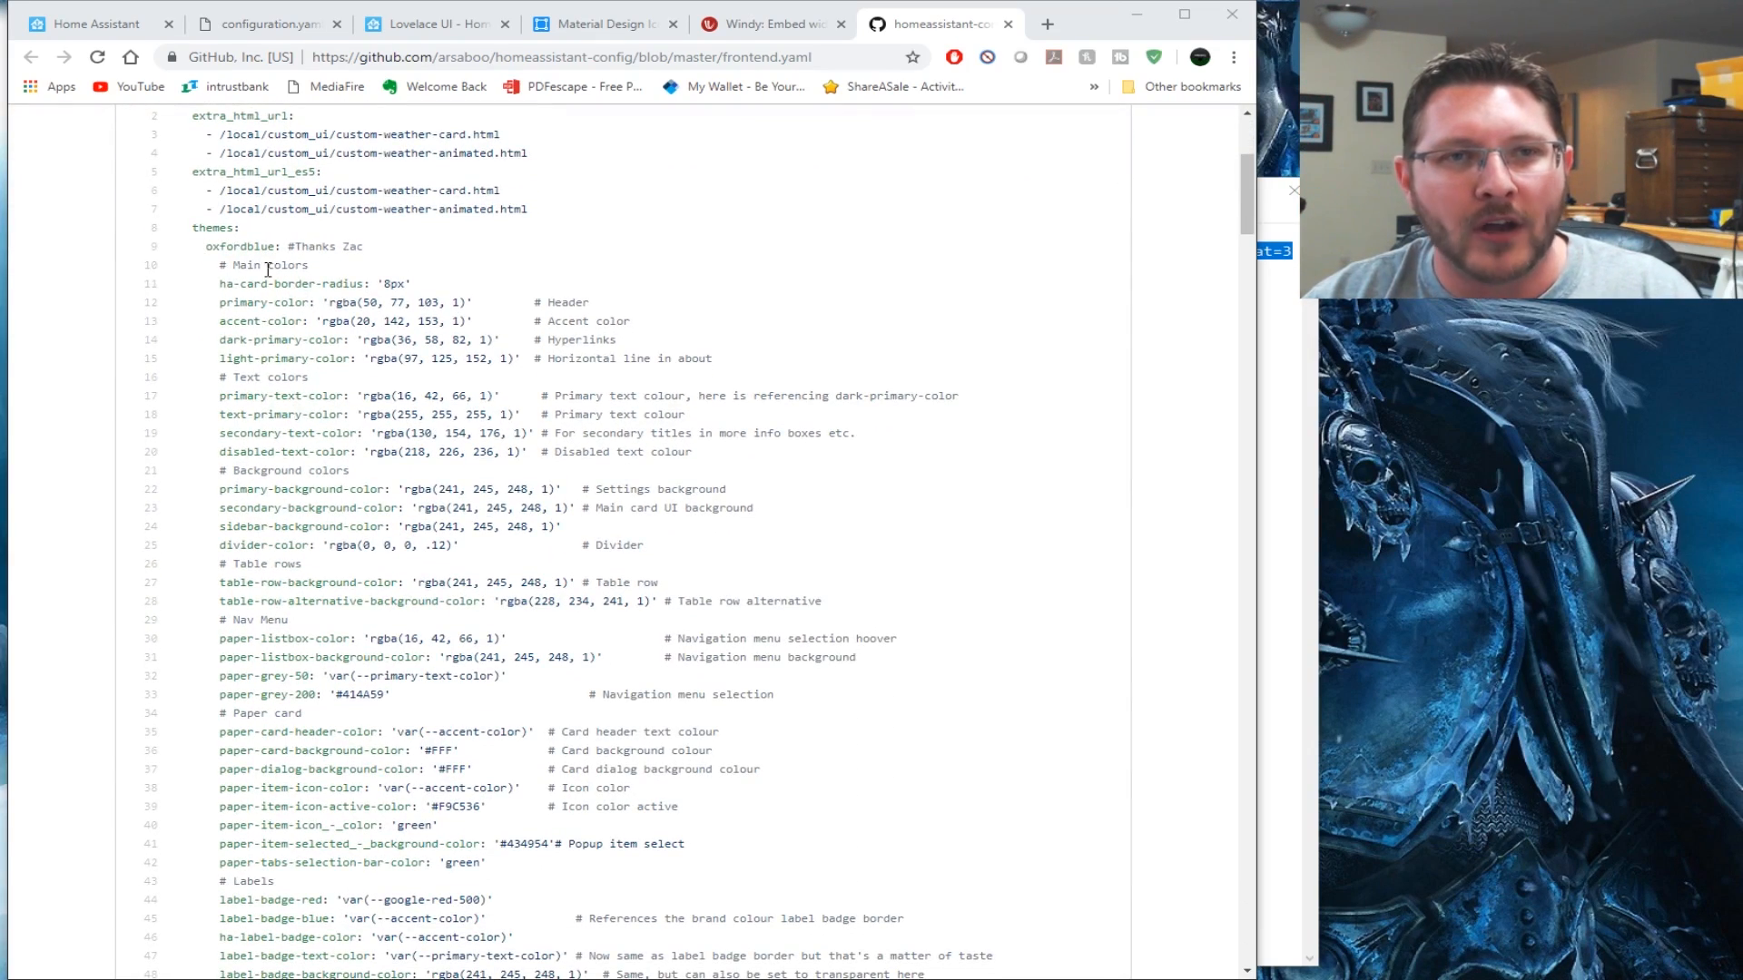
scroll(456, 663, "down", 10)
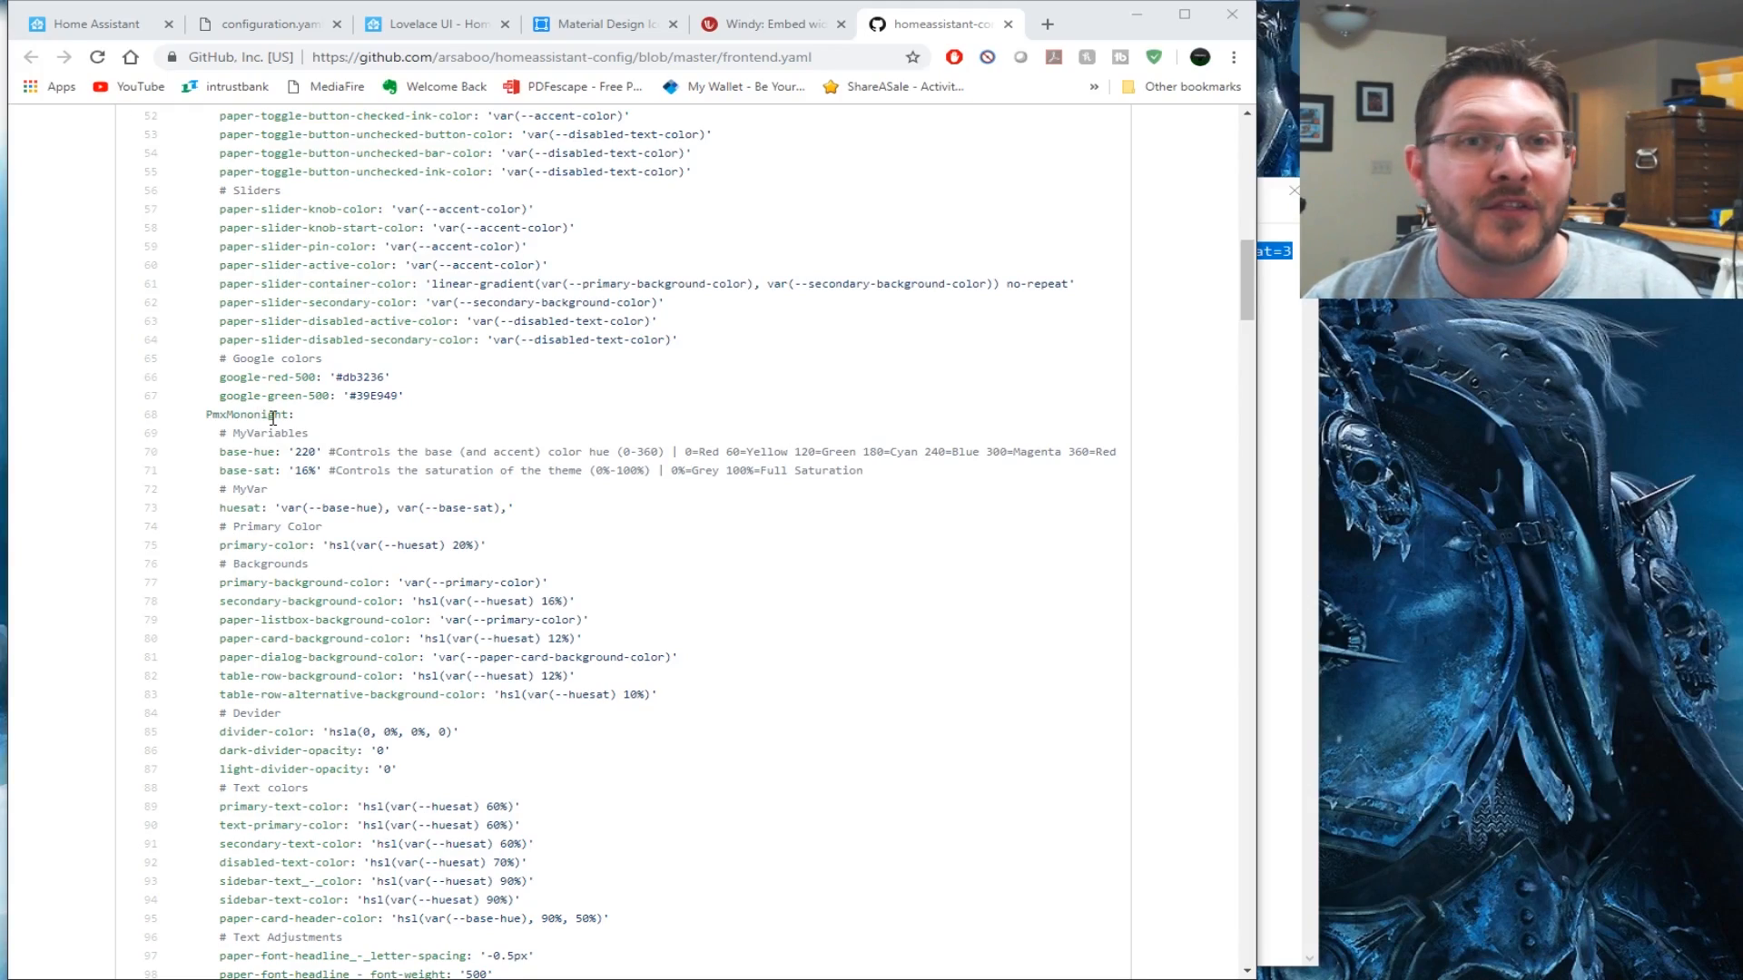
scroll(273, 418, "down", 5)
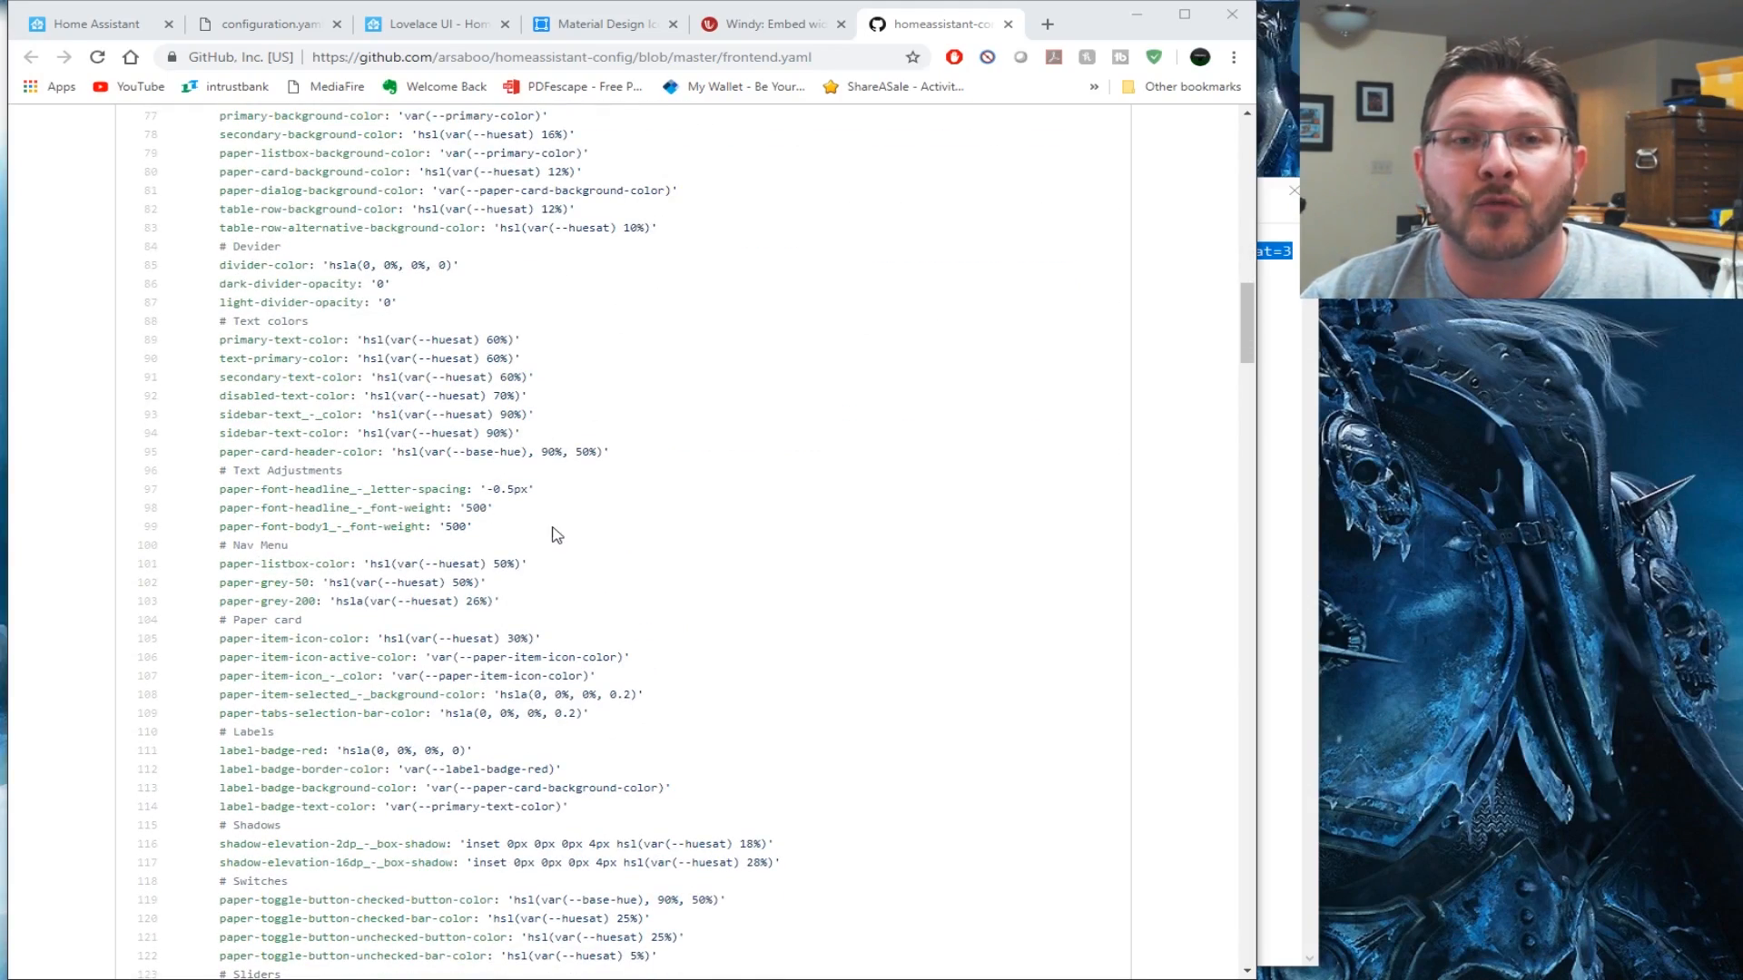
scroll(555, 537, "up", 18)
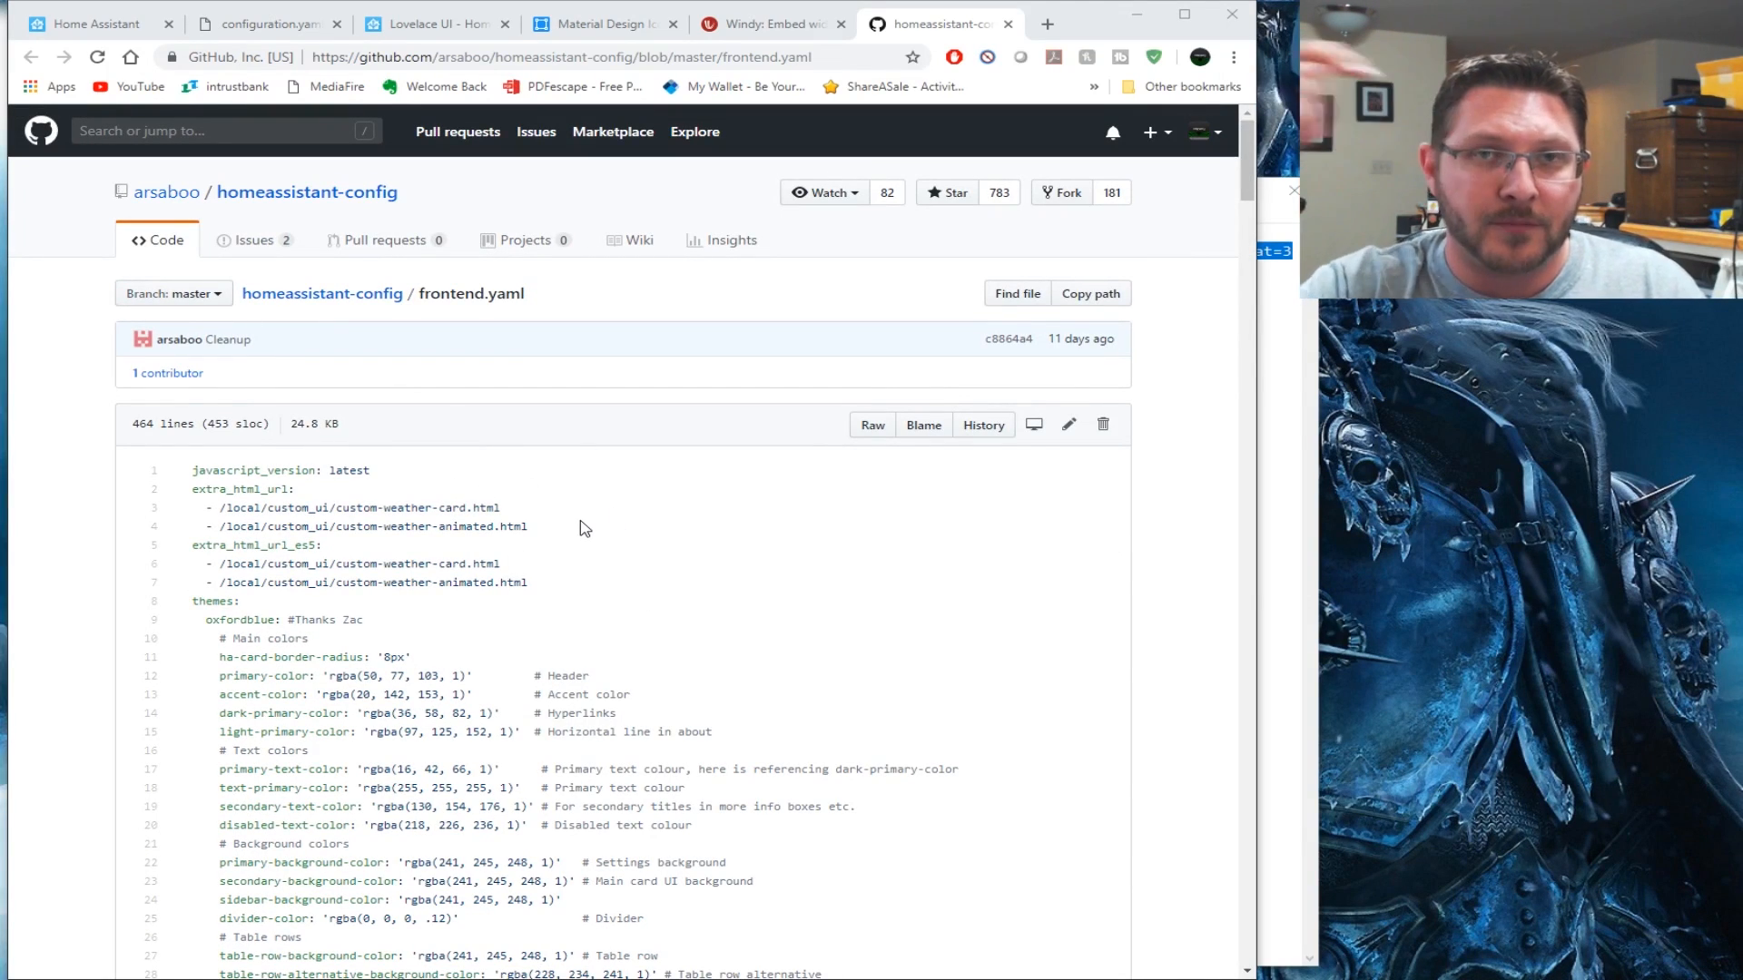
left_click(873, 425)
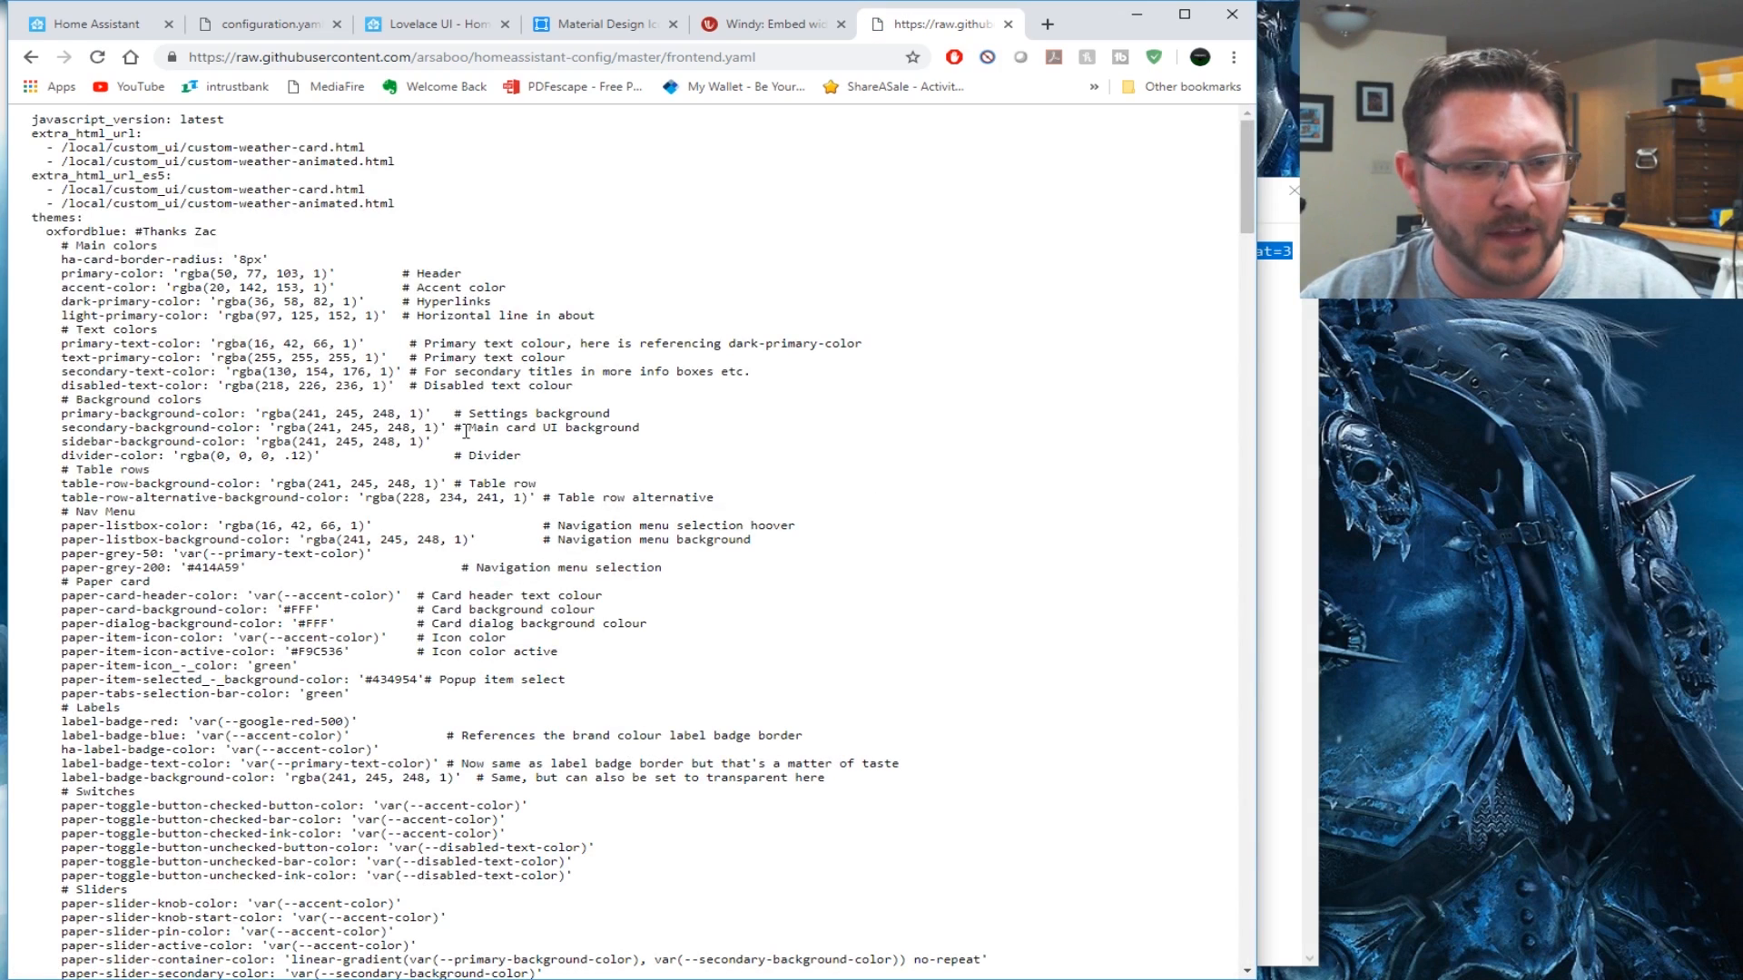
key("ctrl+a")
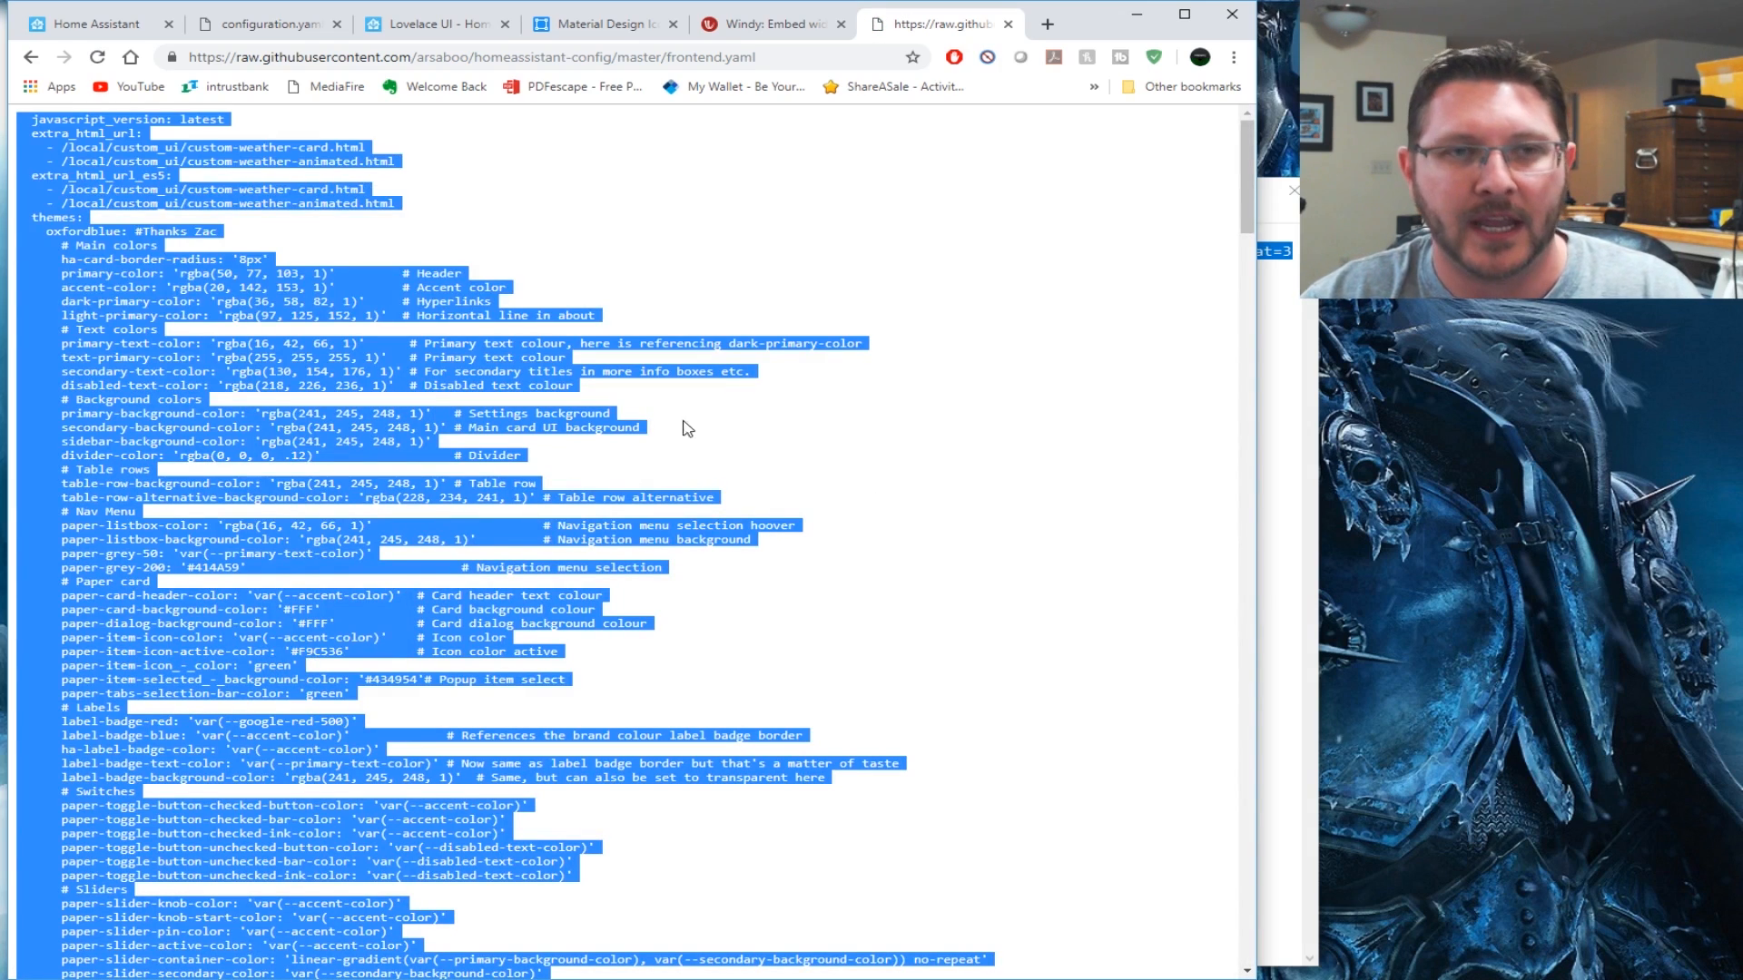
Switch to the Home Assistant file configurator and open frontend.yaml from the config folder
left_click(272, 27)
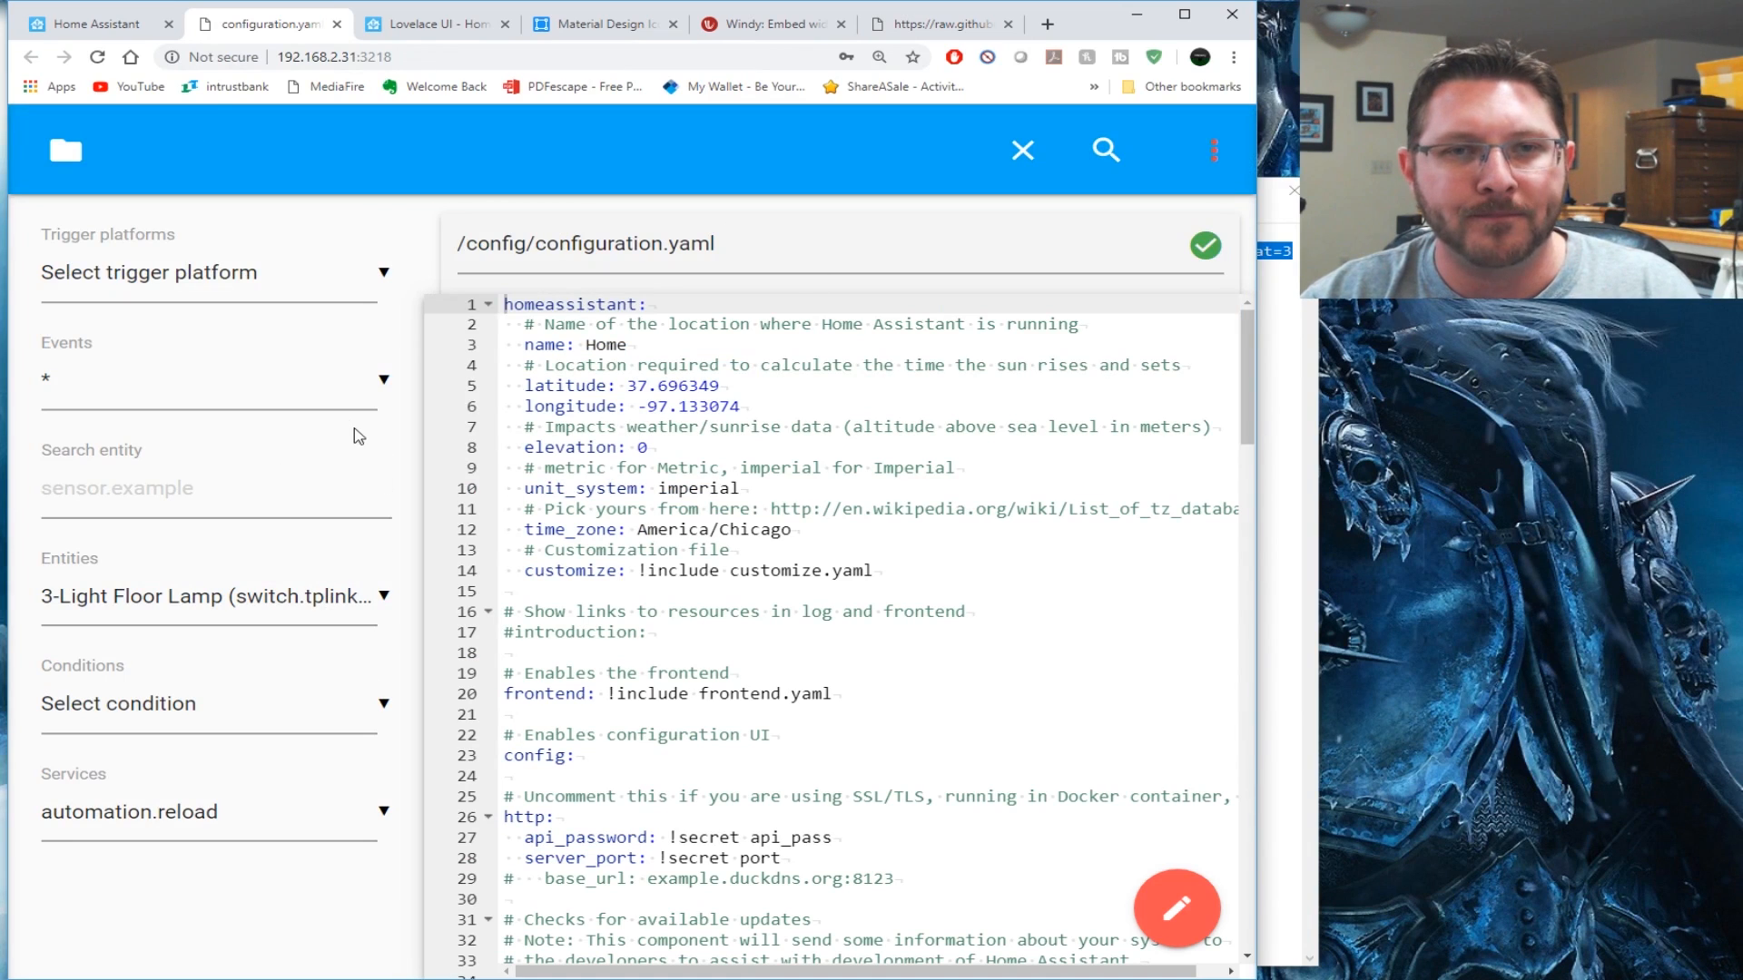
left_click(66, 150)
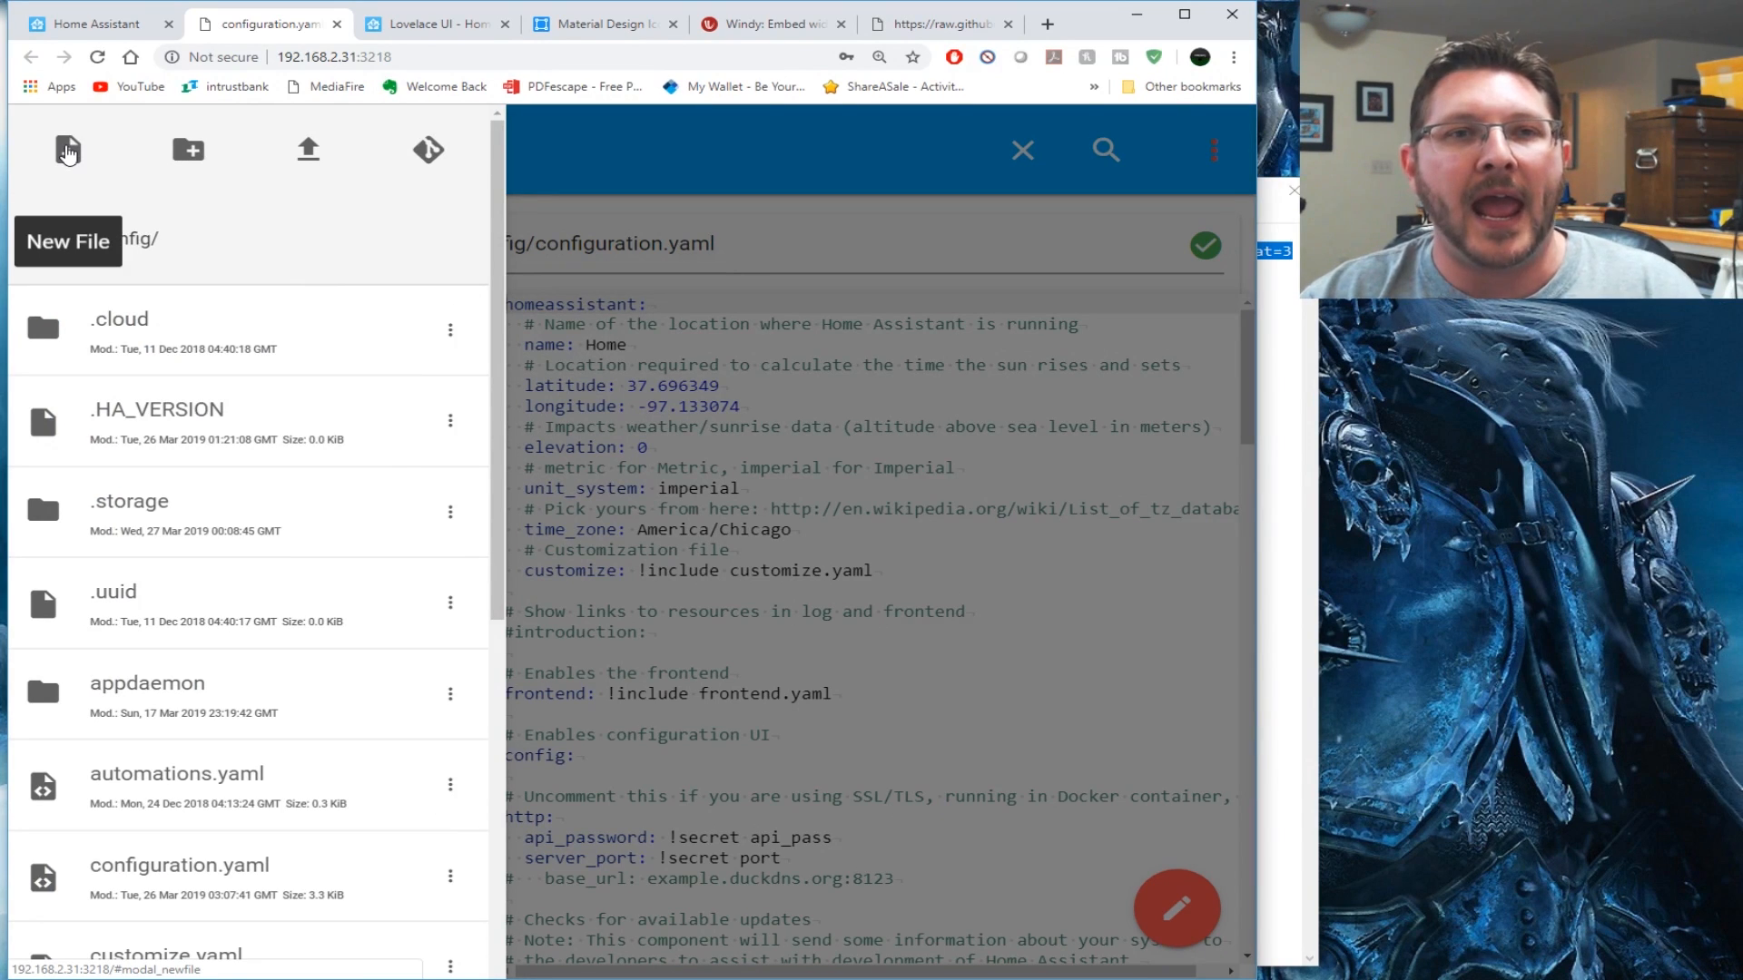
scroll(351, 323, "down", 9)
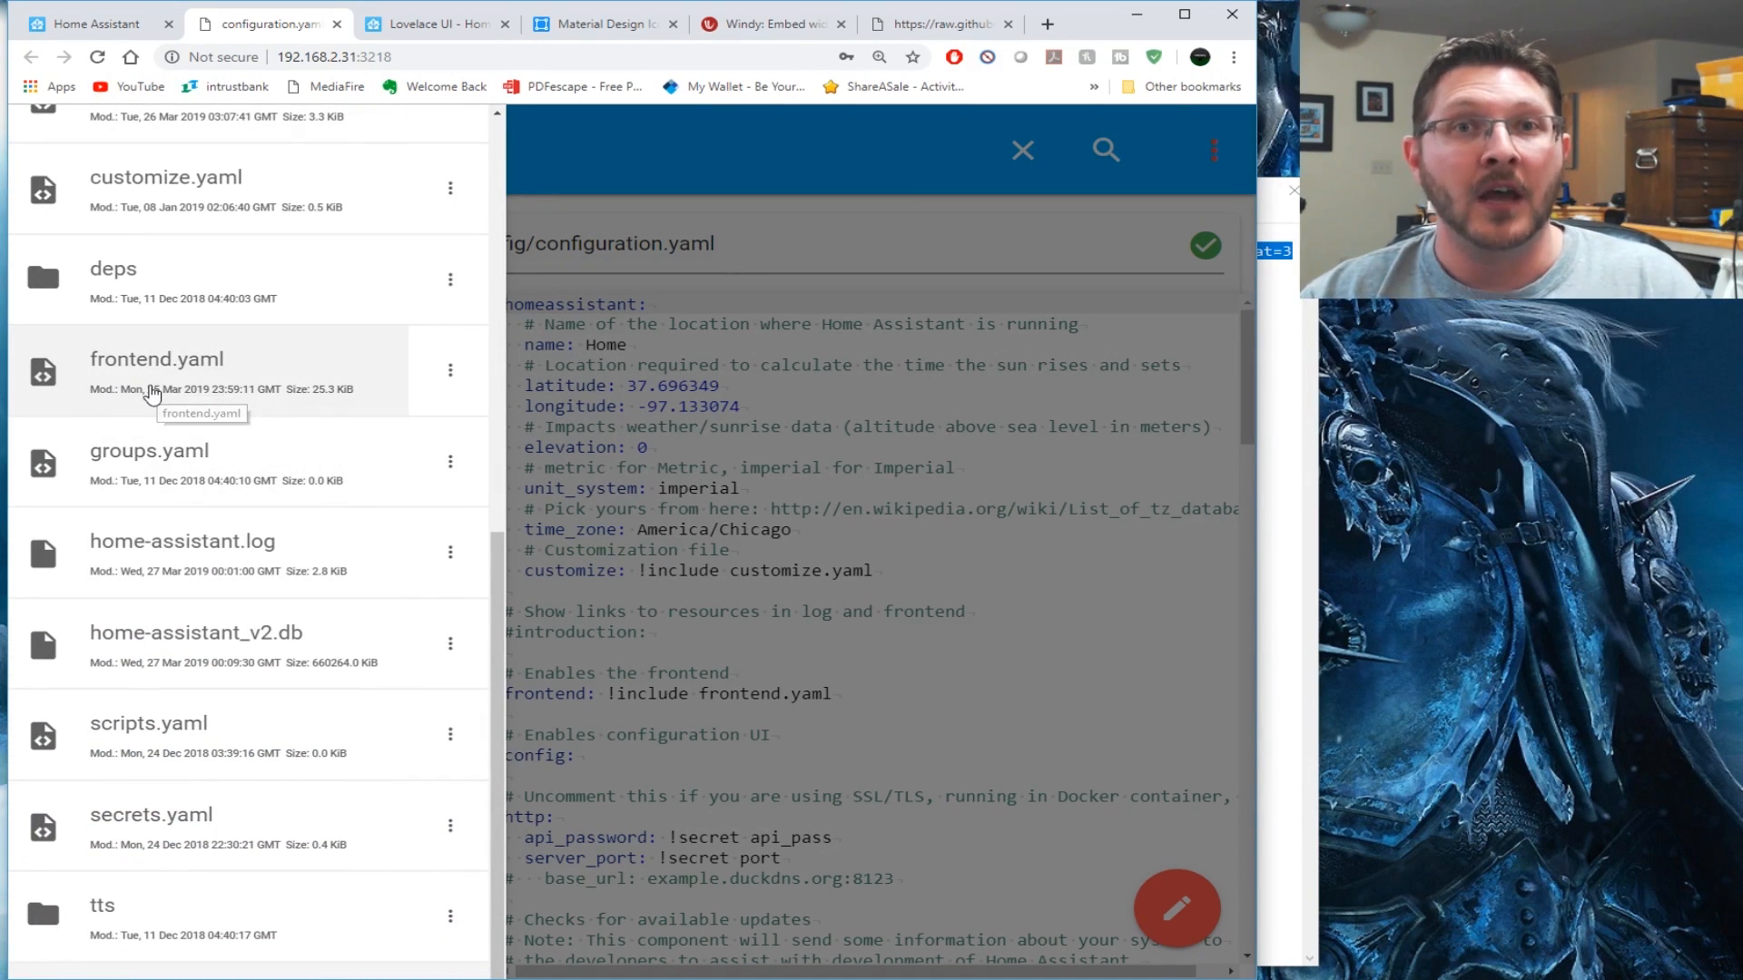
left_click(254, 406)
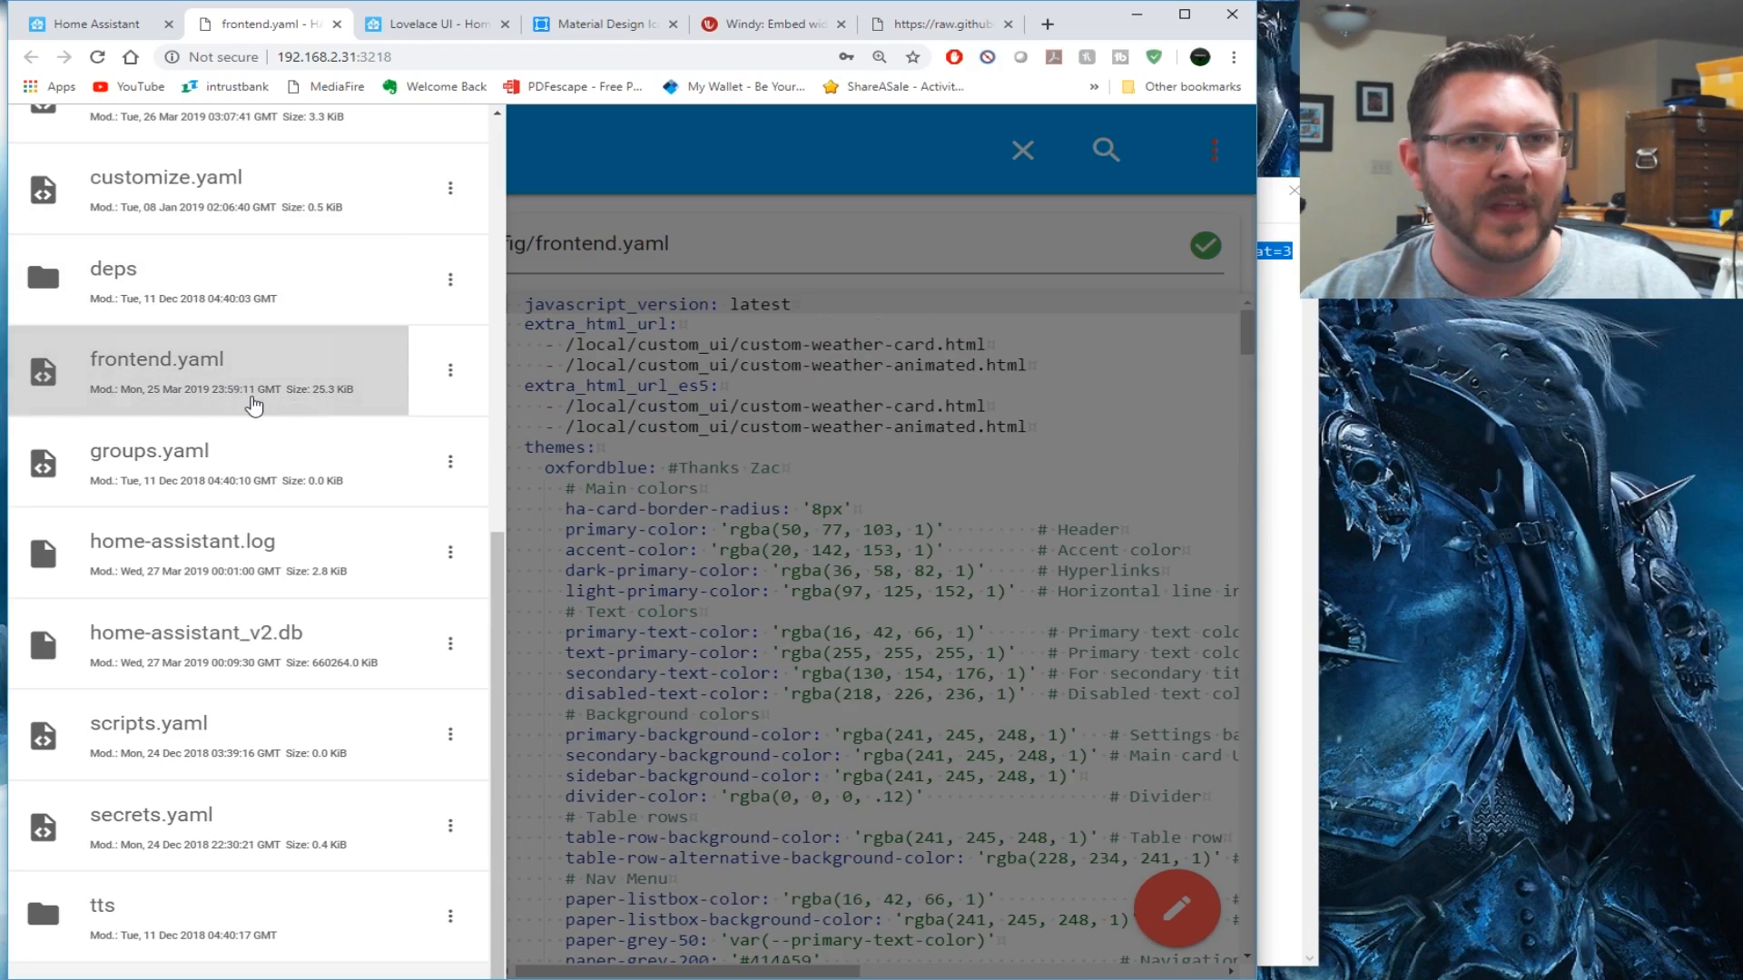
scroll(816, 509, "down", 3)
scroll(756, 527, "up", 3)
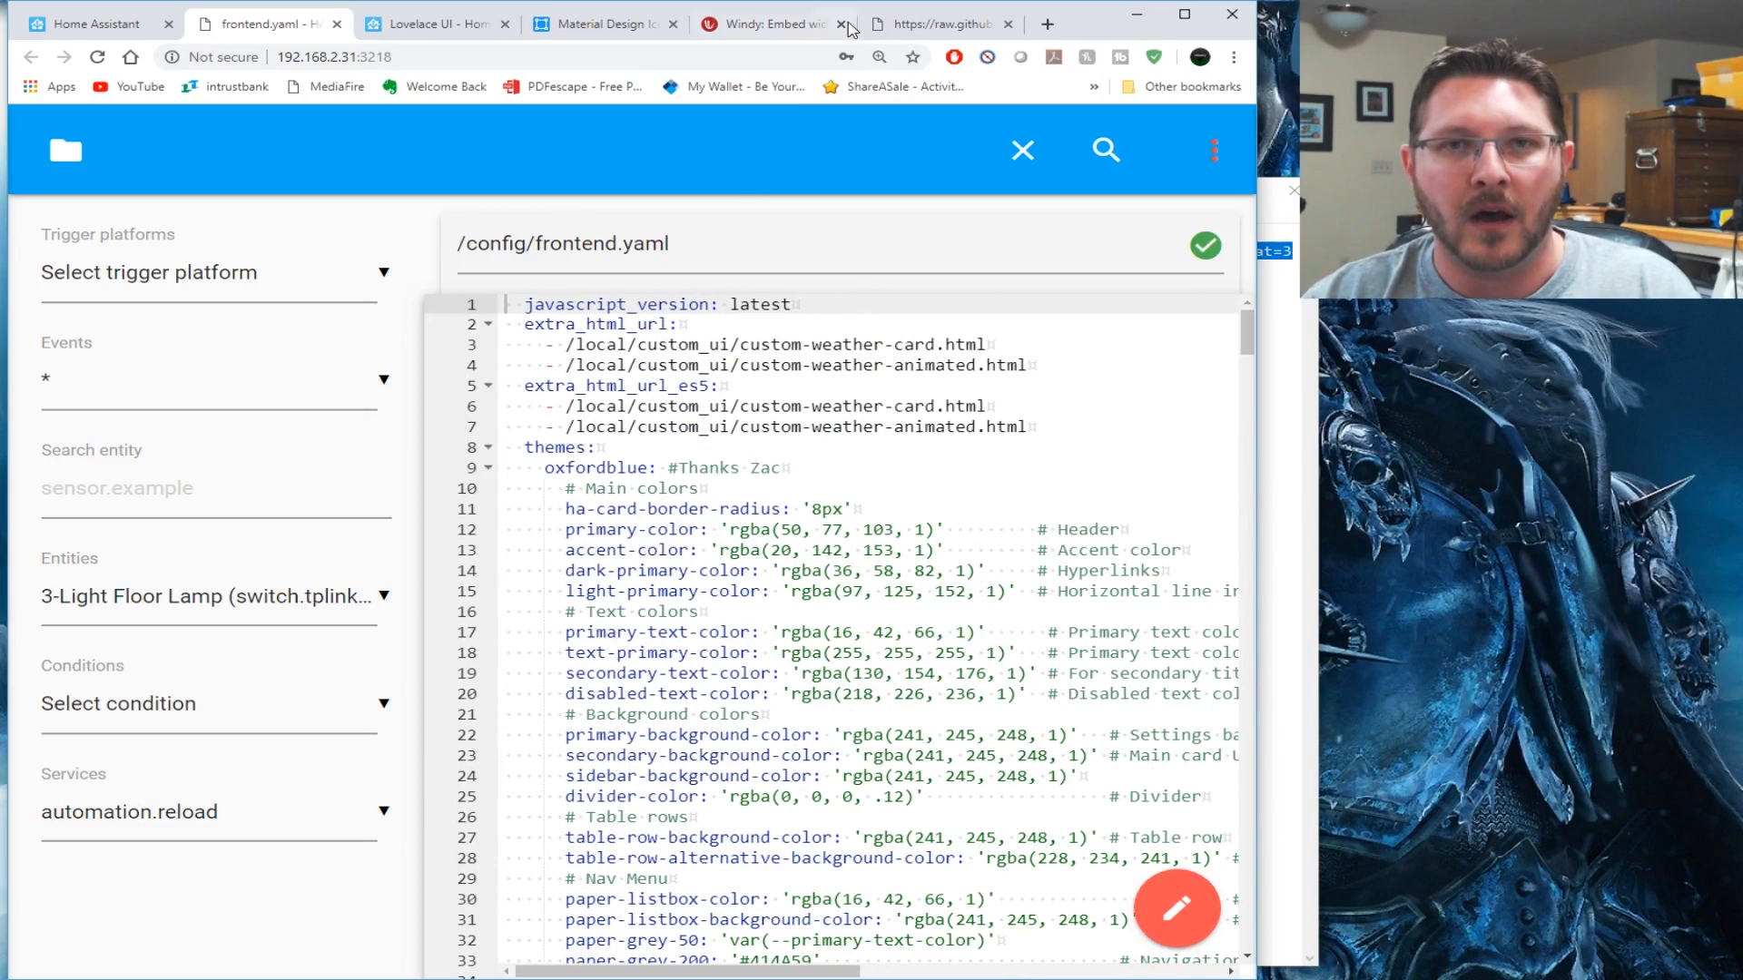
Select all the raw GitHub frontend.yaml text again and return to /config/frontend.yaml in the configurator
left_click(944, 24)
key("ctrl+a")
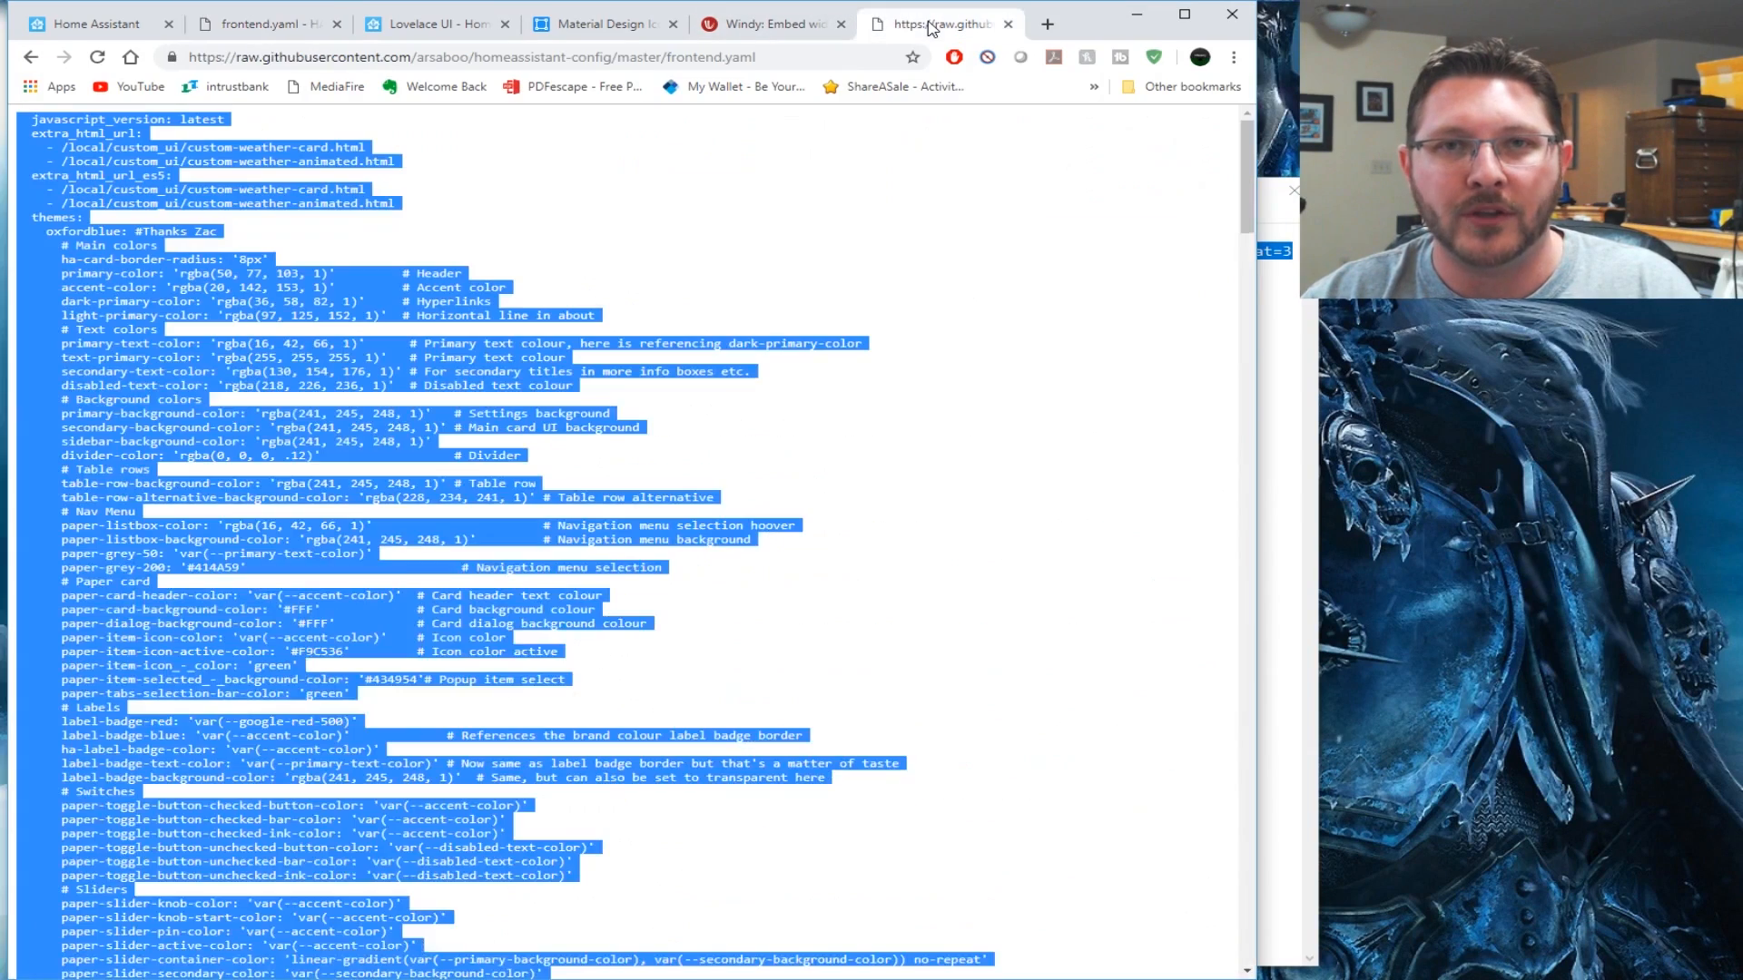
left_click(109, 27)
left_click(268, 24)
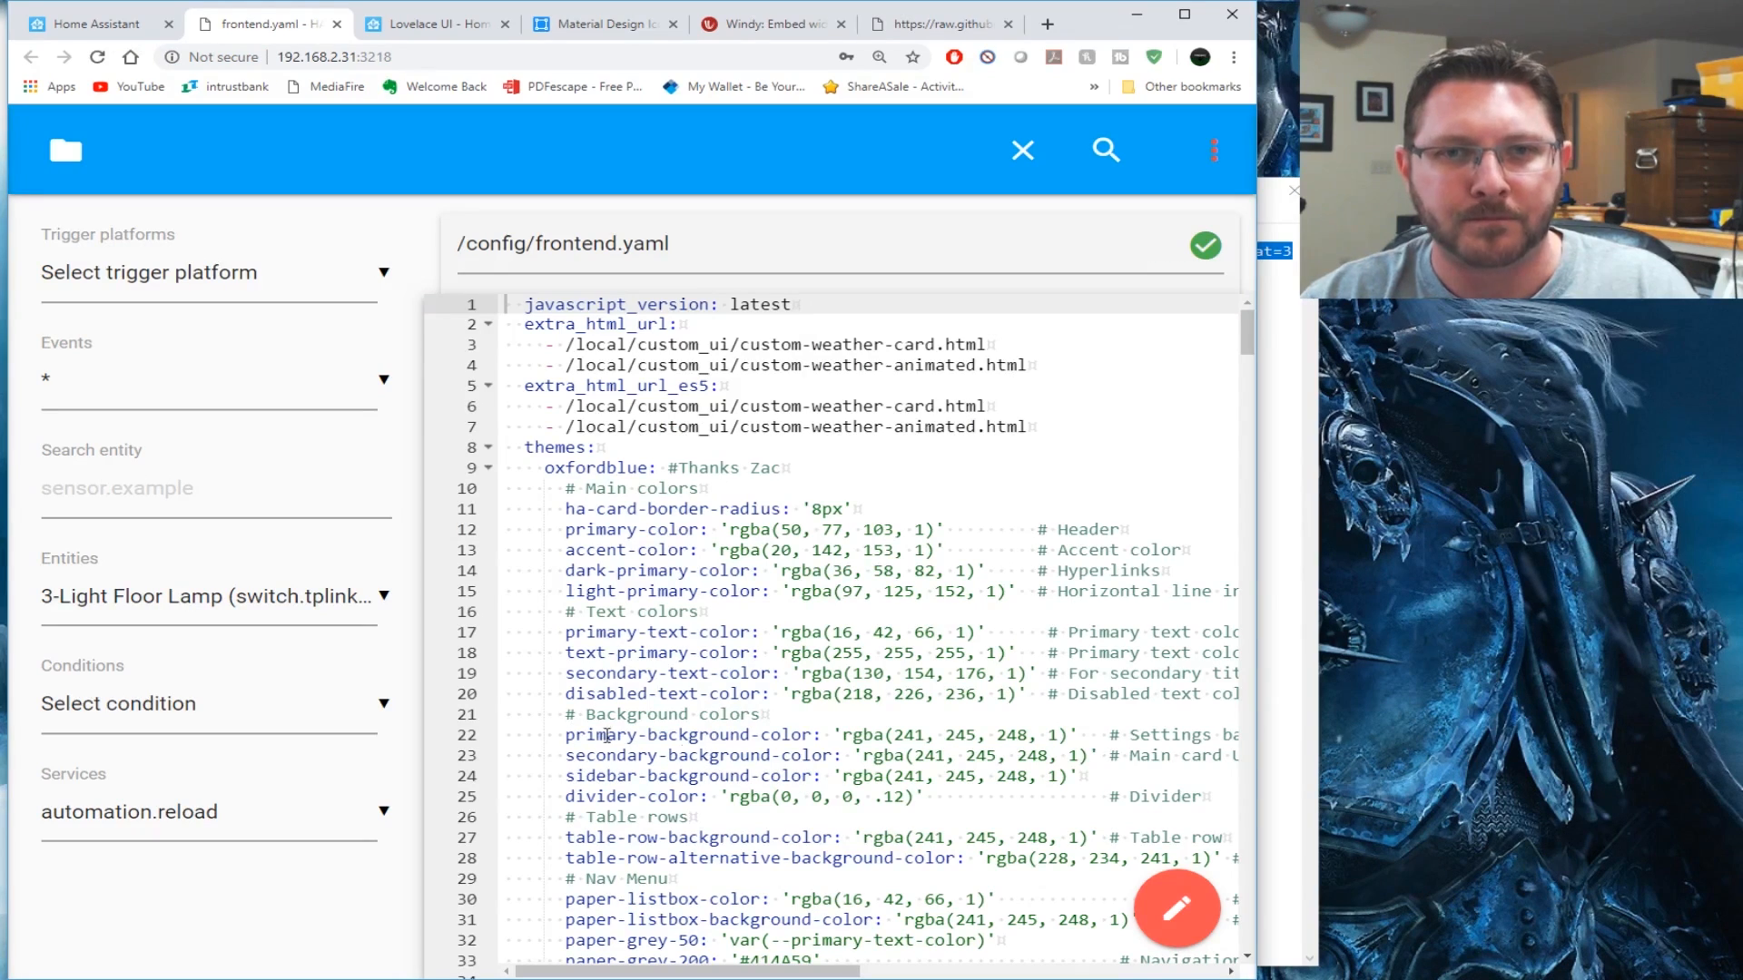
Look over /config/frontend.yaml and open configuration.yaml from the config folder
scroll(701, 538, "down", 5)
scroll(701, 538, "up", 5)
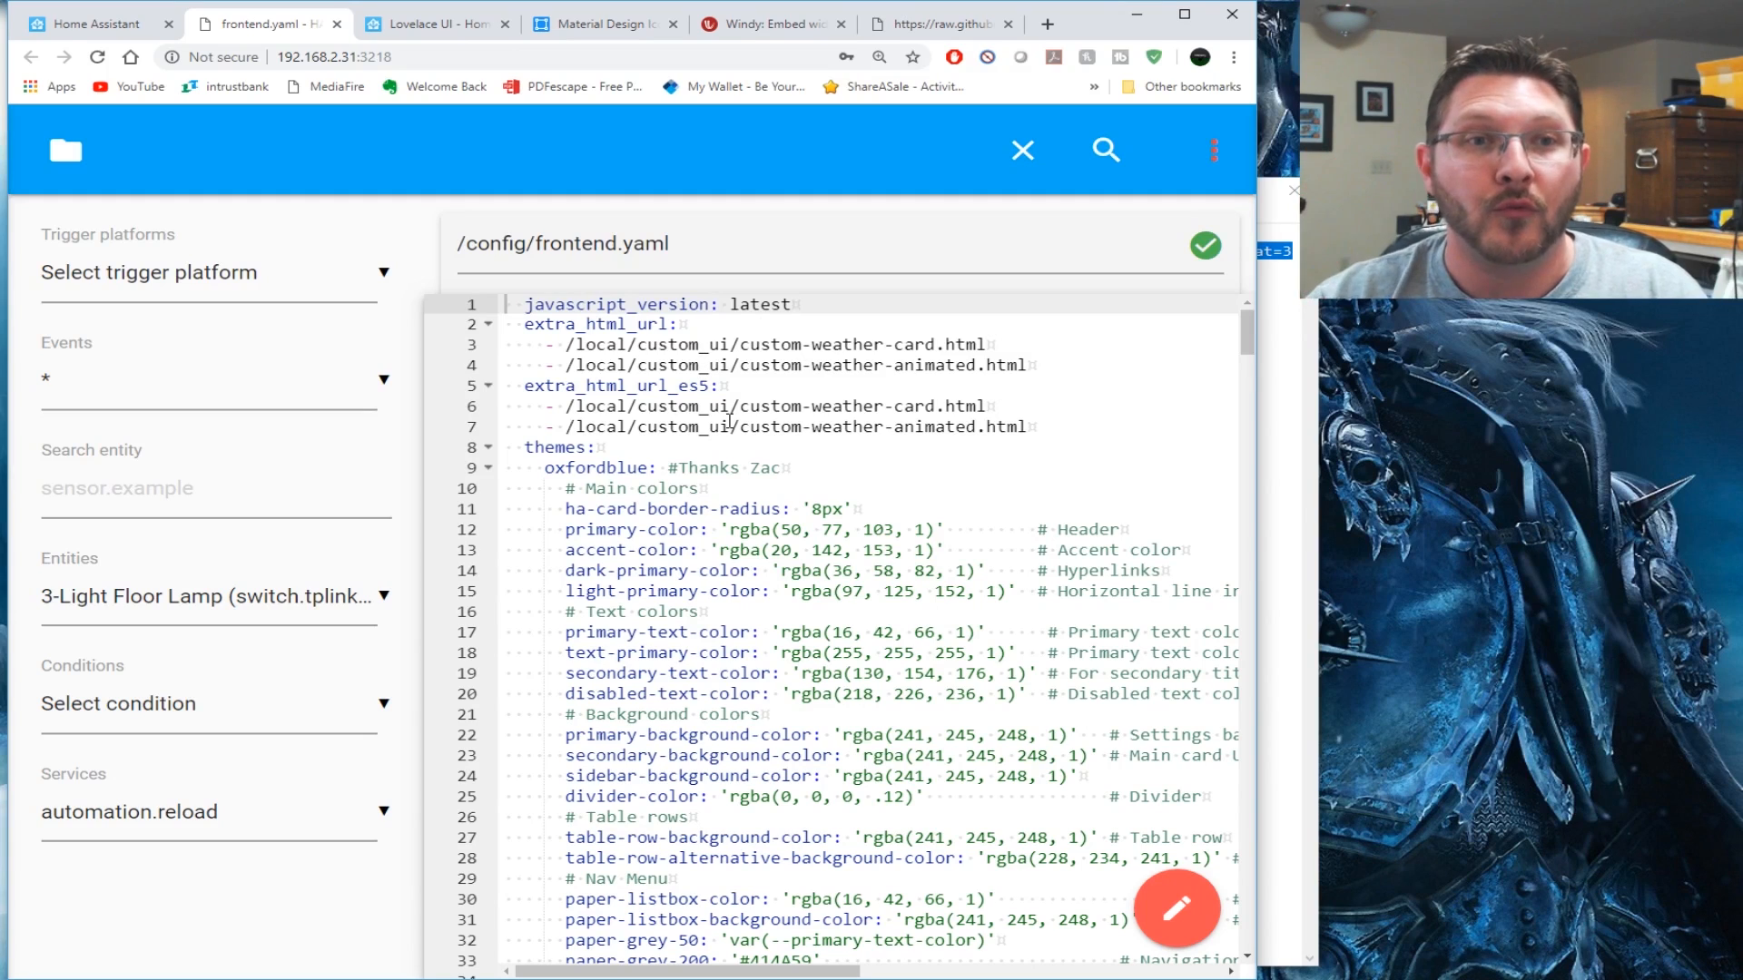
left_click(65, 150)
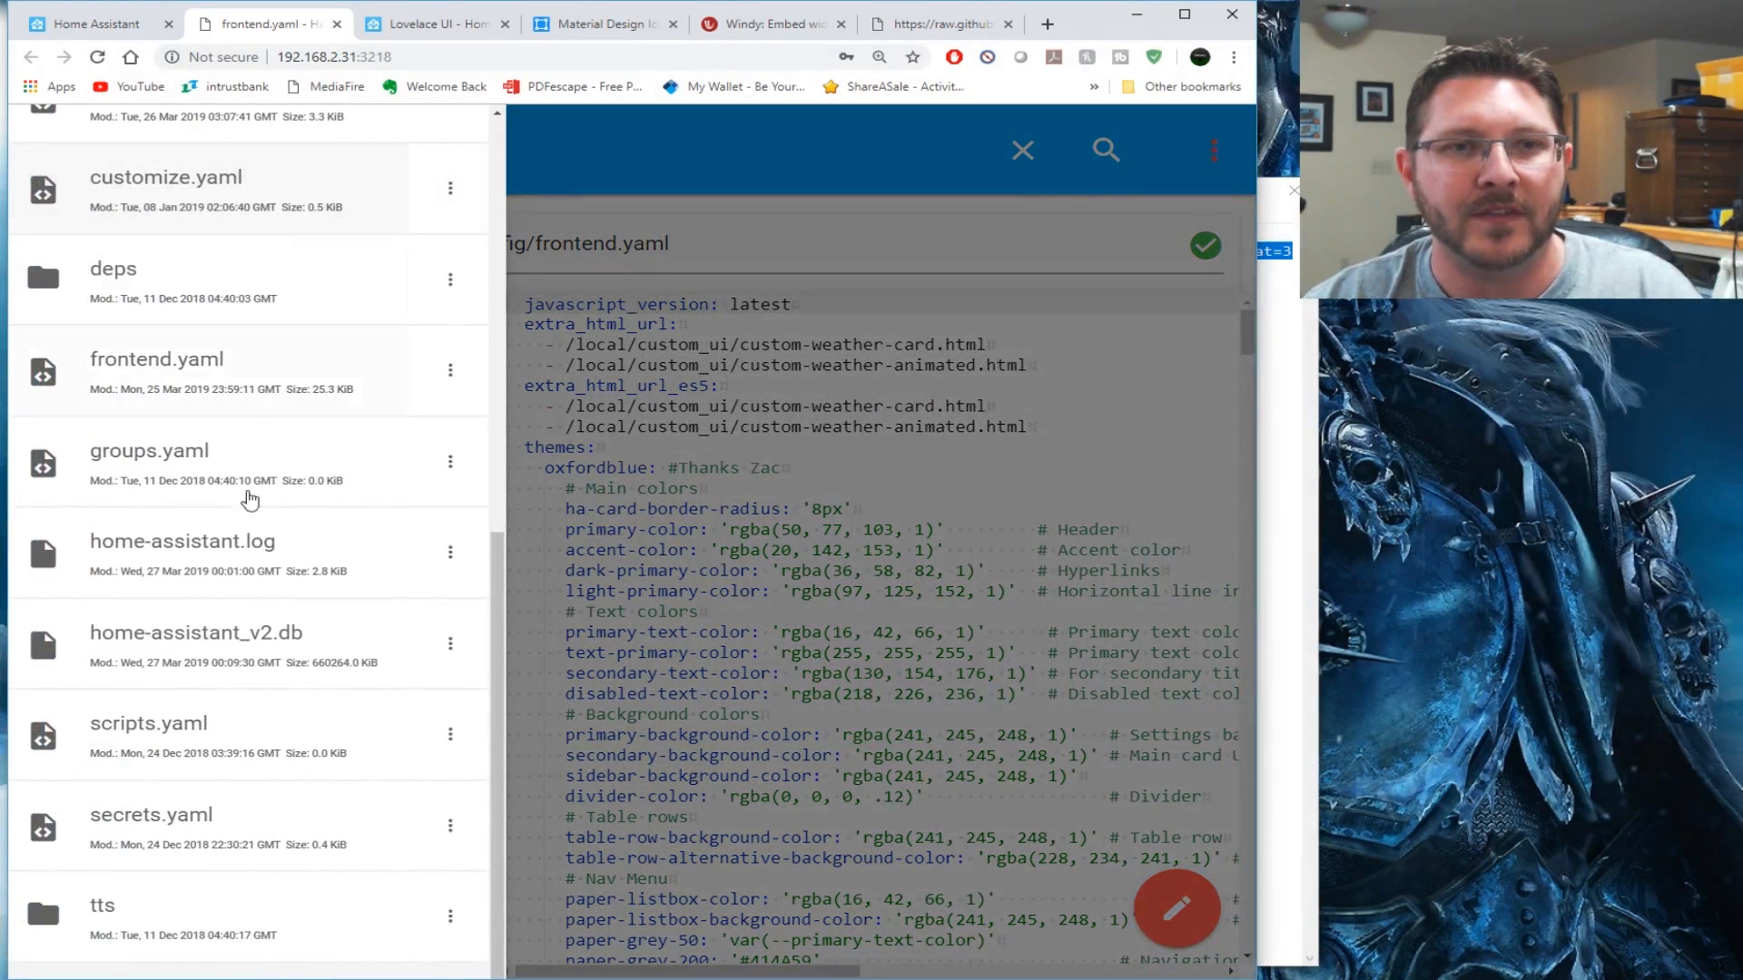
scroll(209, 626, "up", 5)
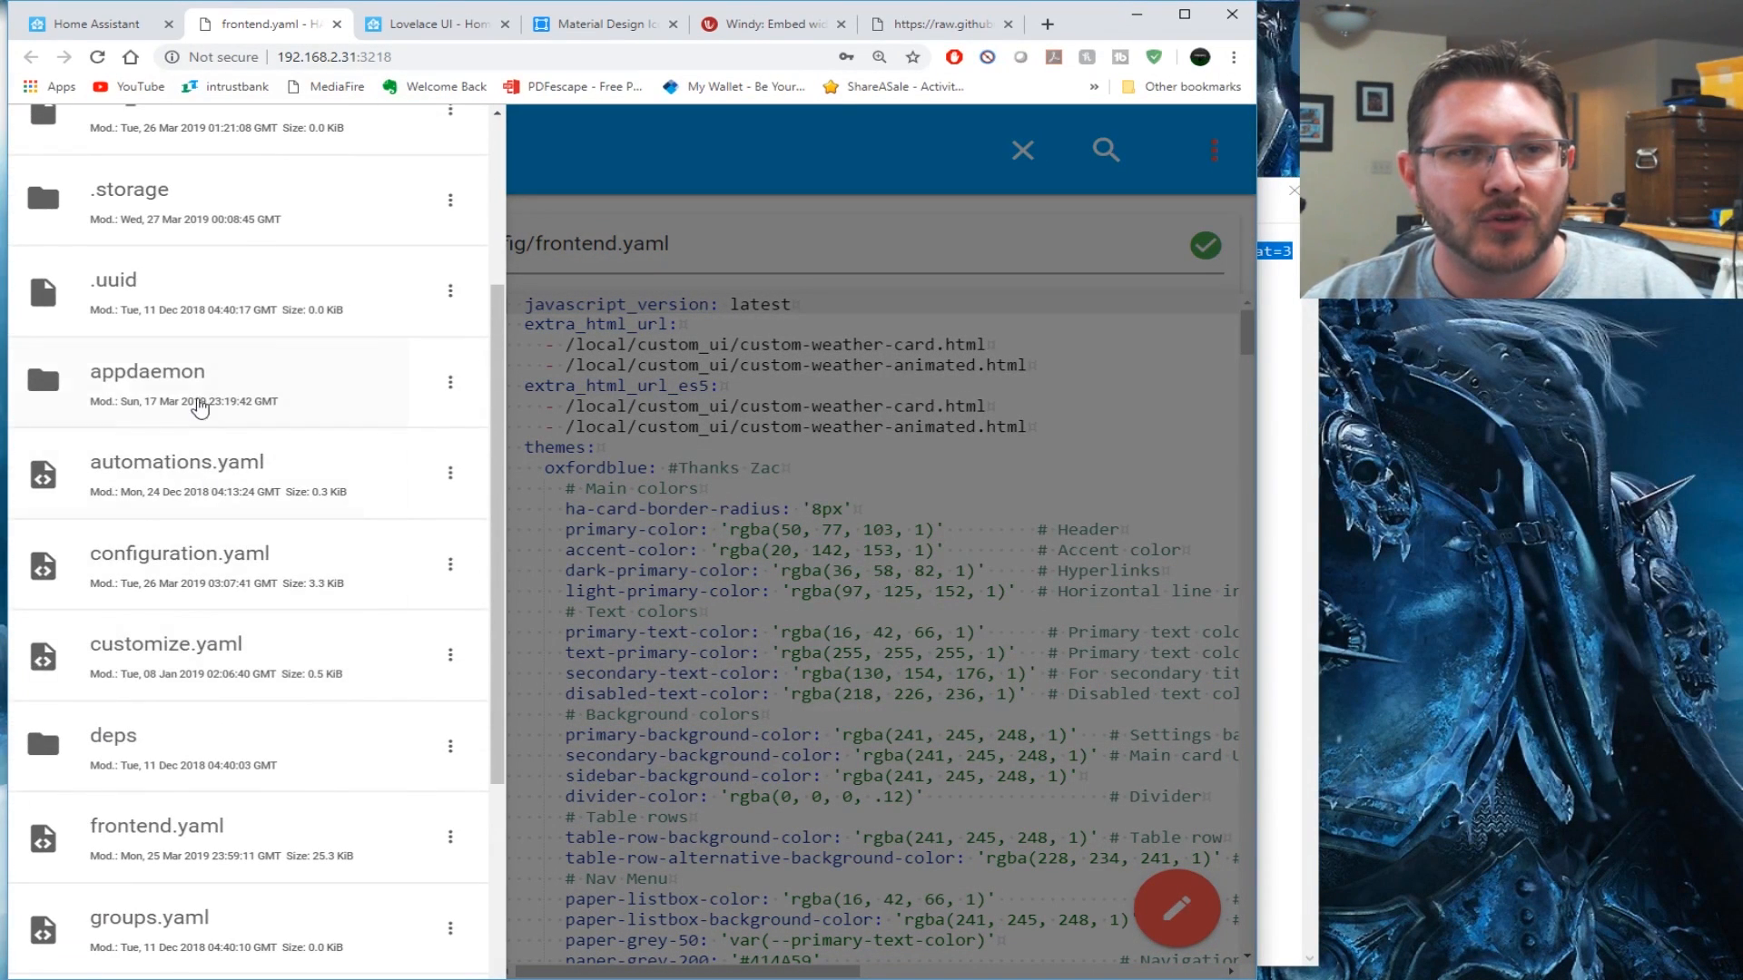
left_click(195, 572)
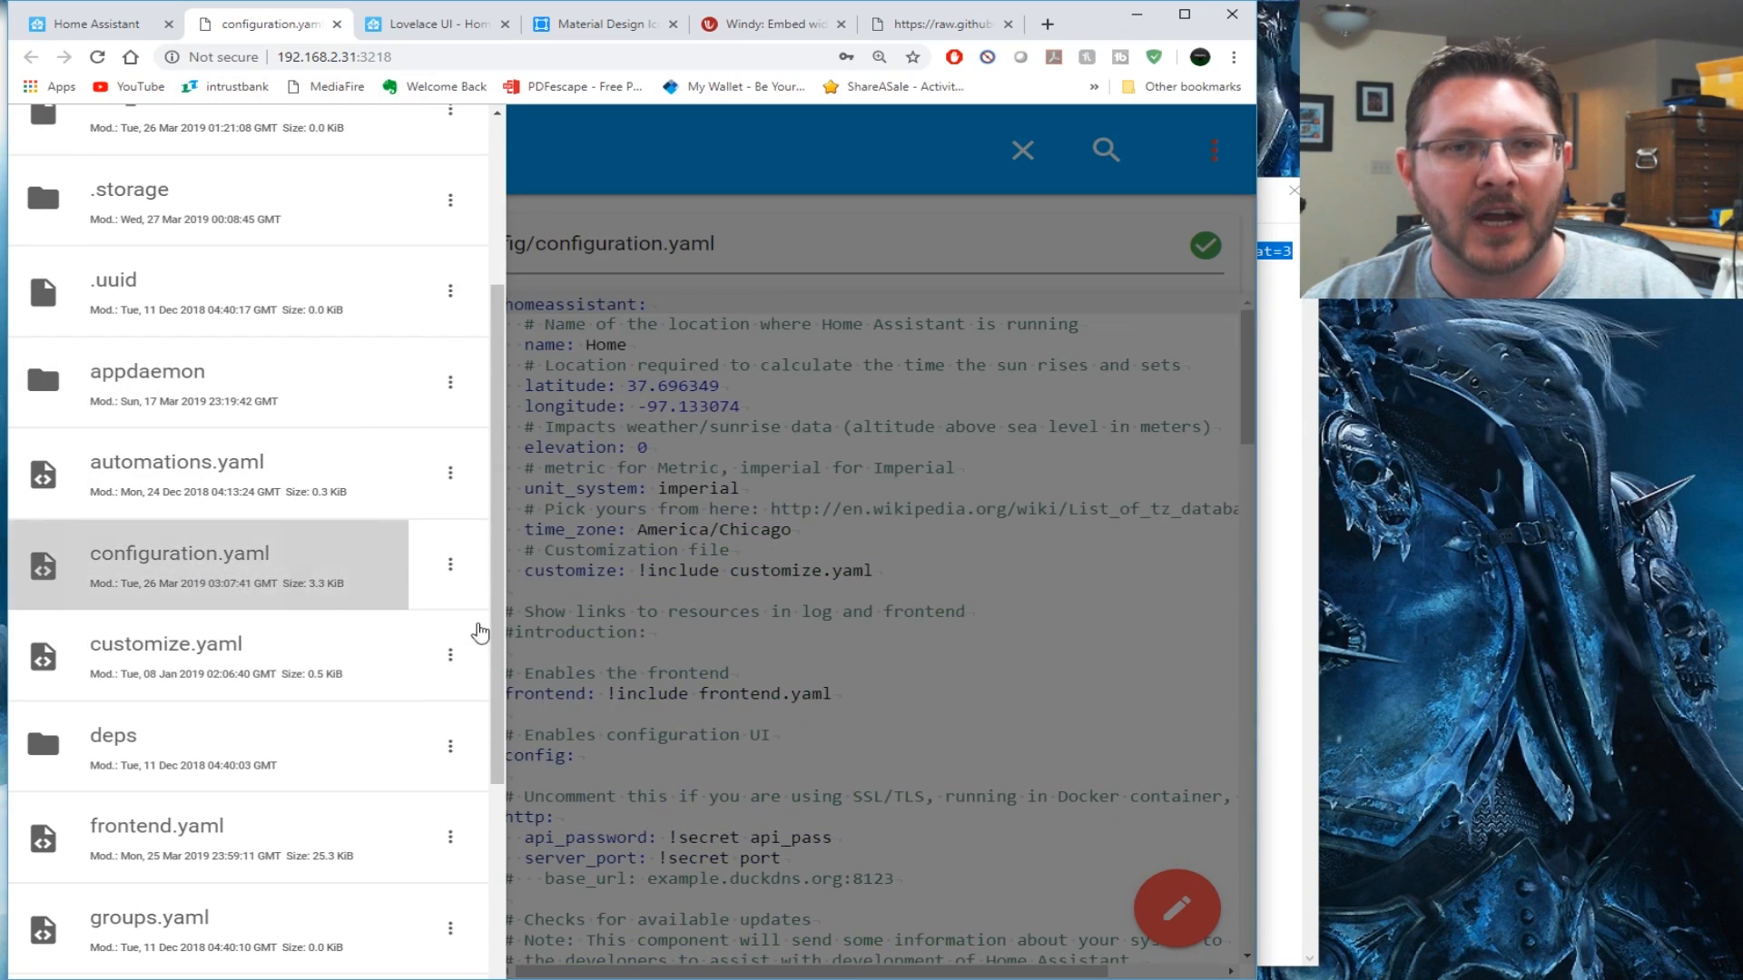
Examine the line "frontend: !include frontend.yaml" in configuration.yaml, highlighting its frontend key and the included file name
scroll(551, 602, "down", 1)
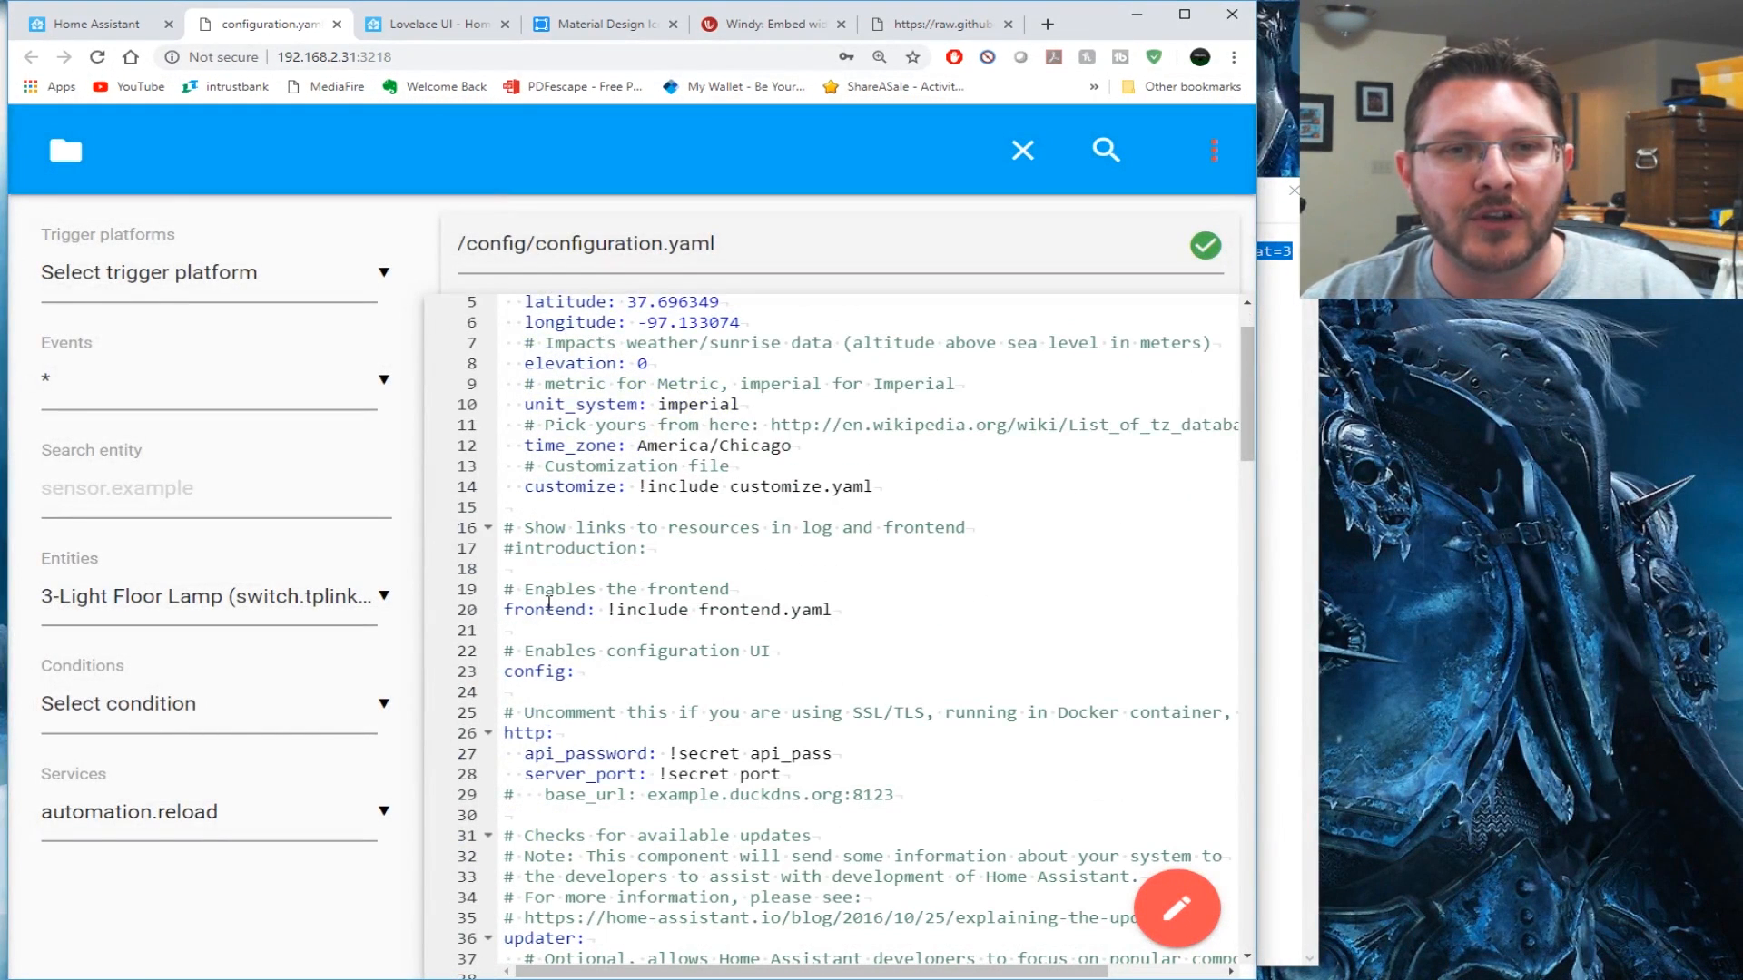
left_click_drag(513, 584, 924, 602)
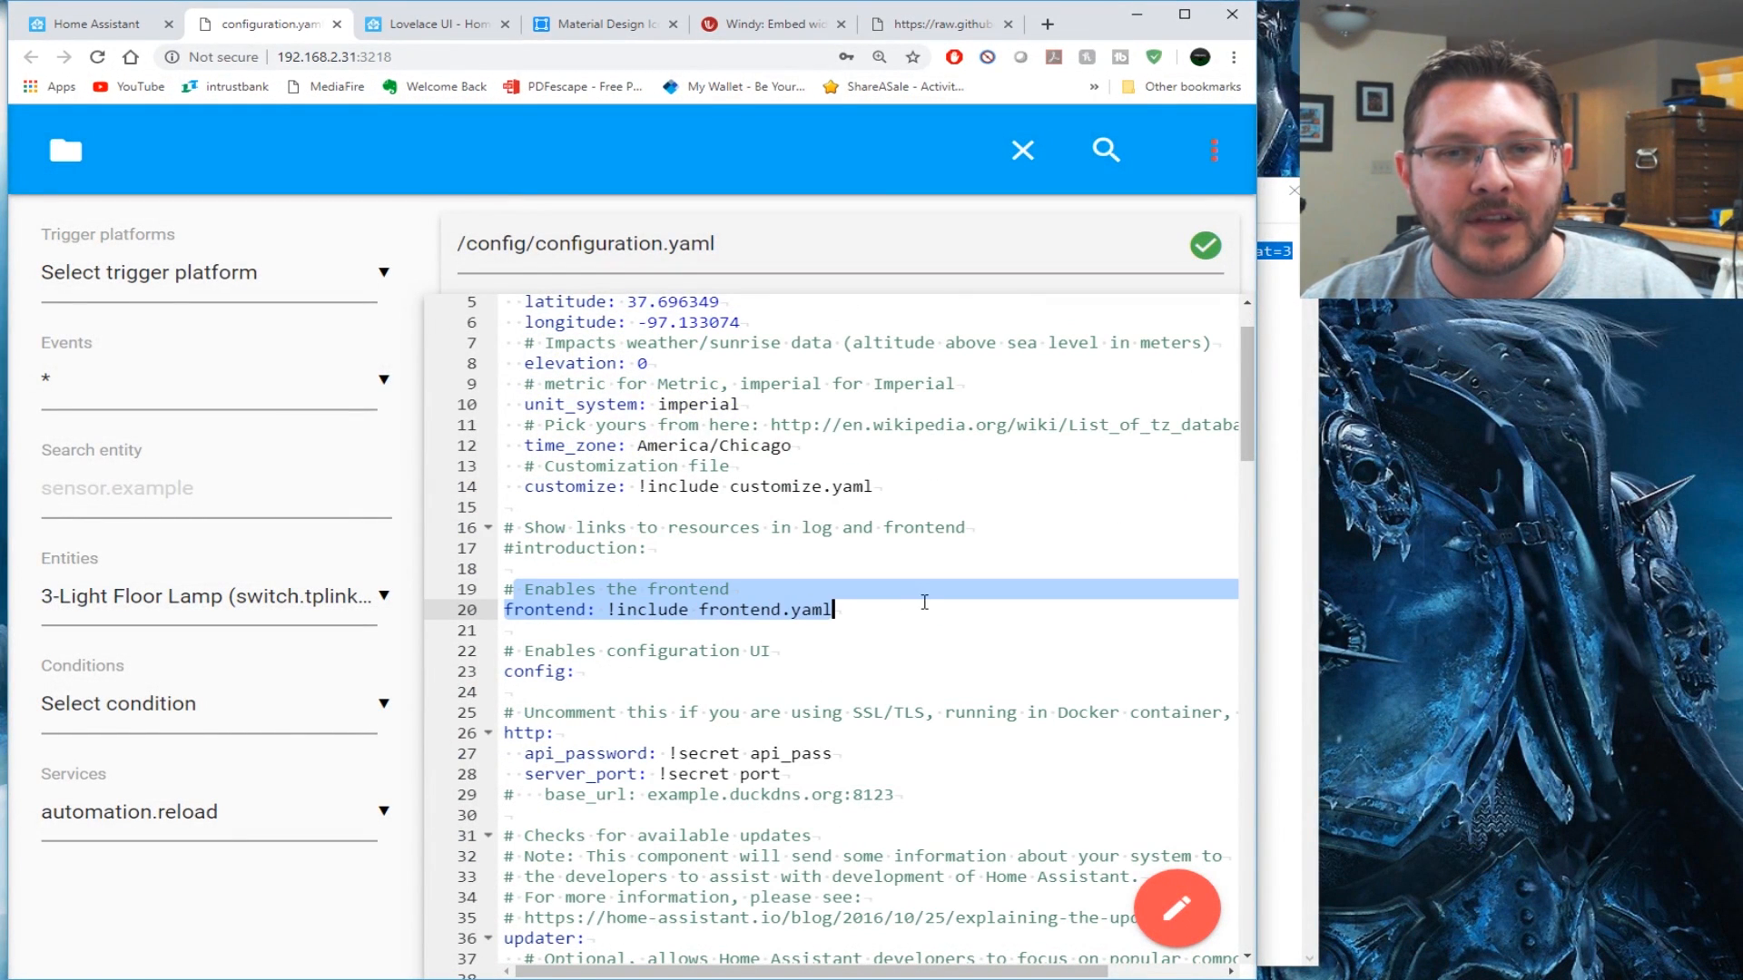
left_click(660, 610)
left_click_drag(597, 609, 852, 606)
left_click(718, 635)
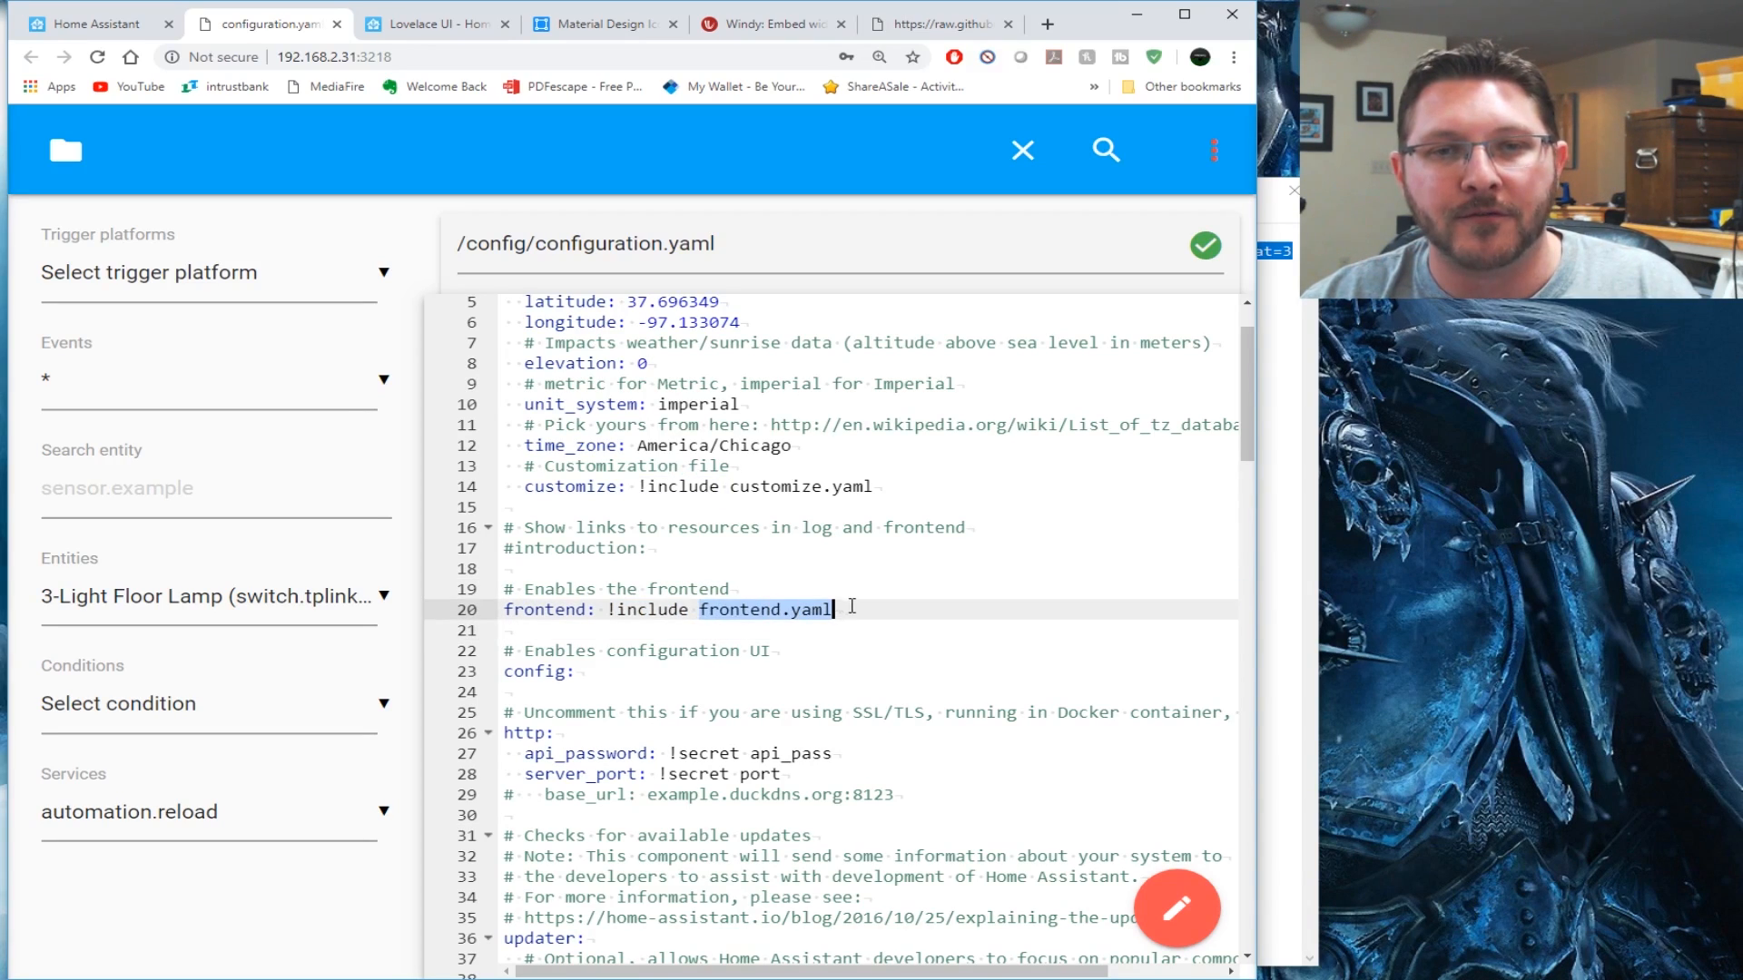
double_click(553, 609)
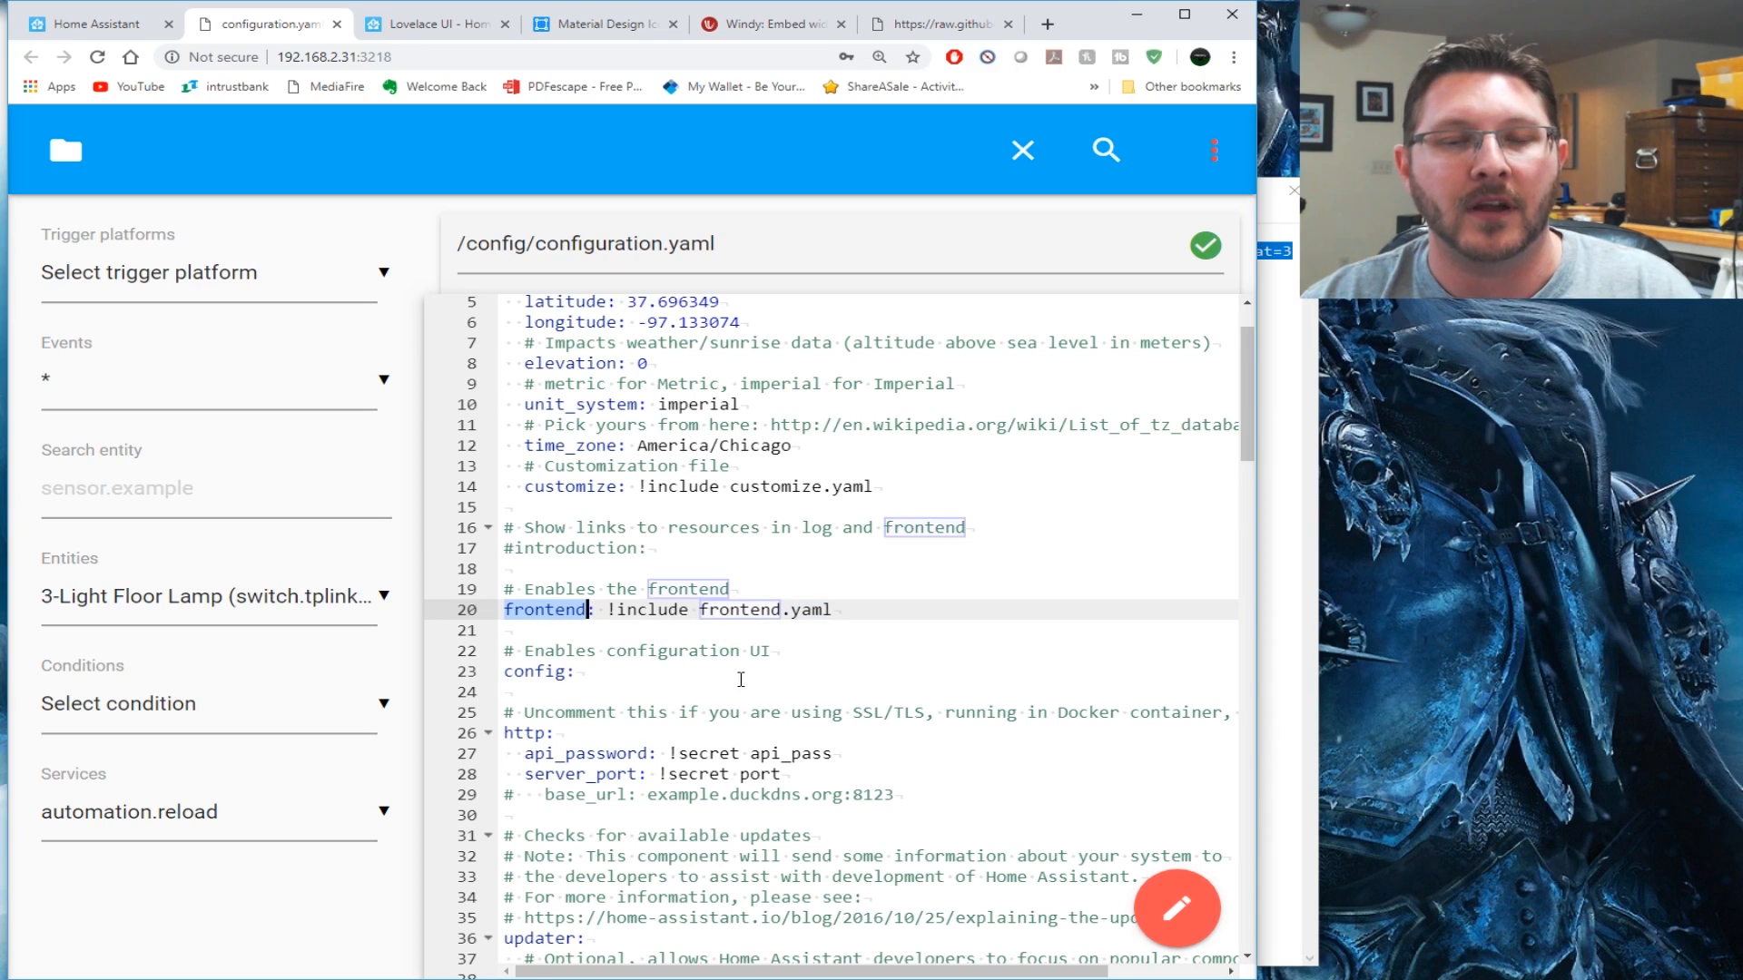
left_click(908, 646)
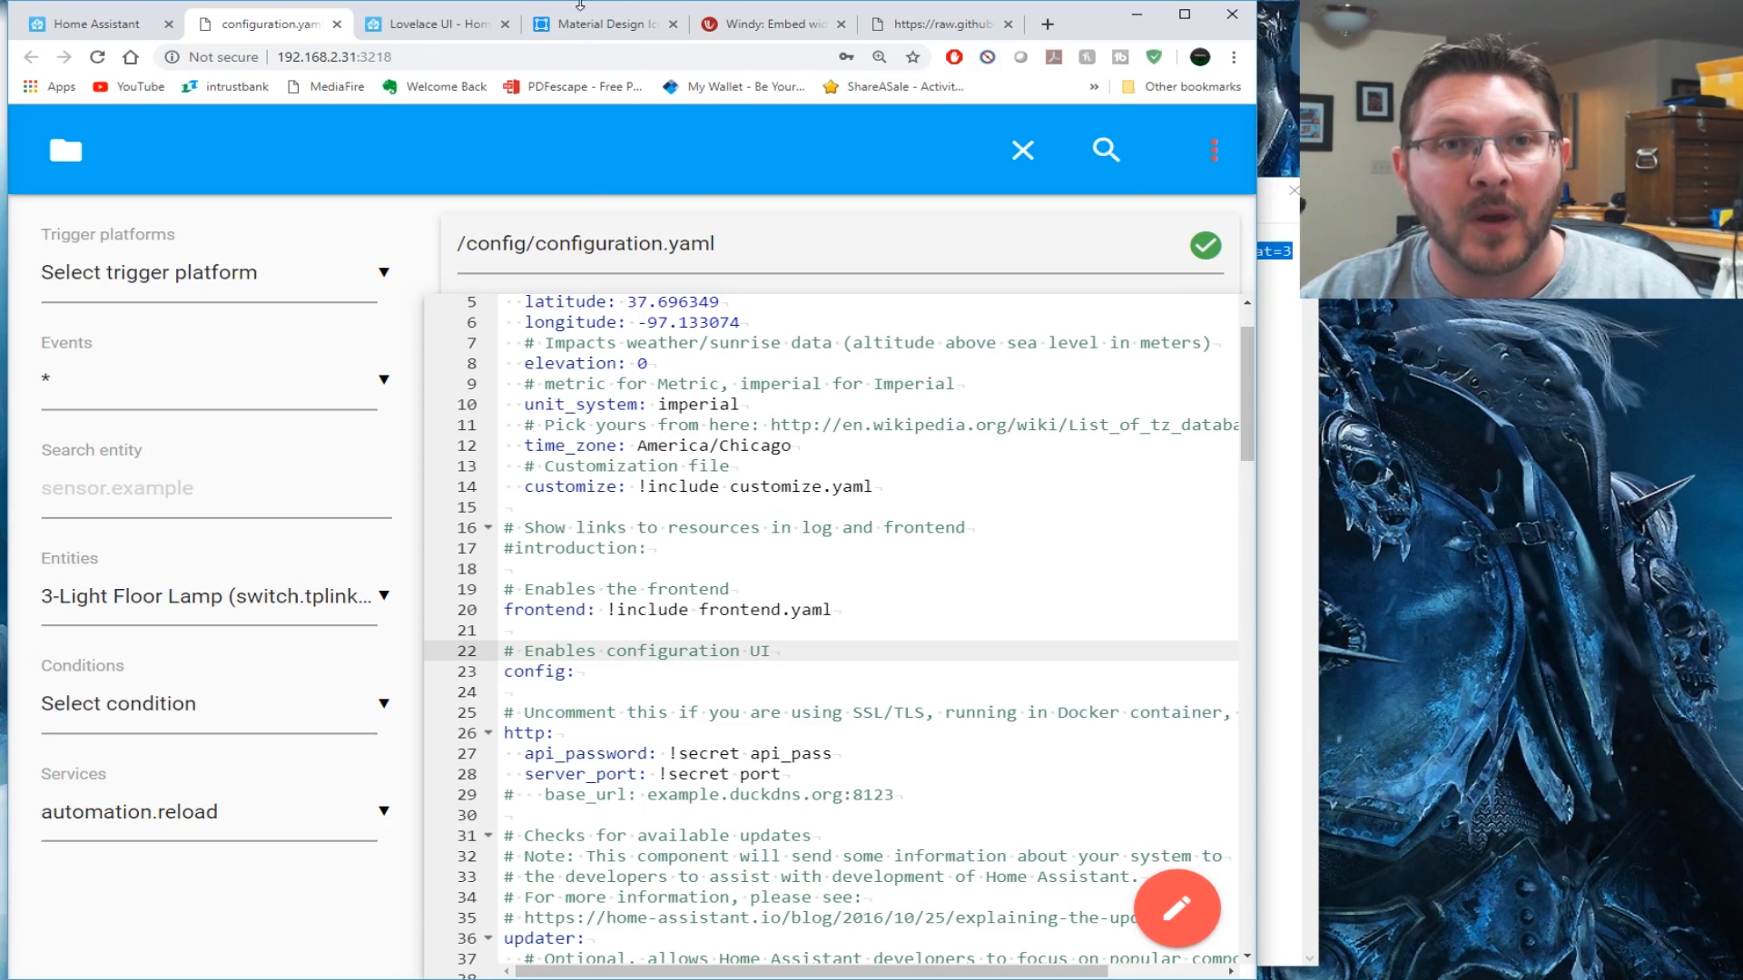
Switch back to the Home Assistant page, return to the Overview, and open the user profile
left_click(465, 24)
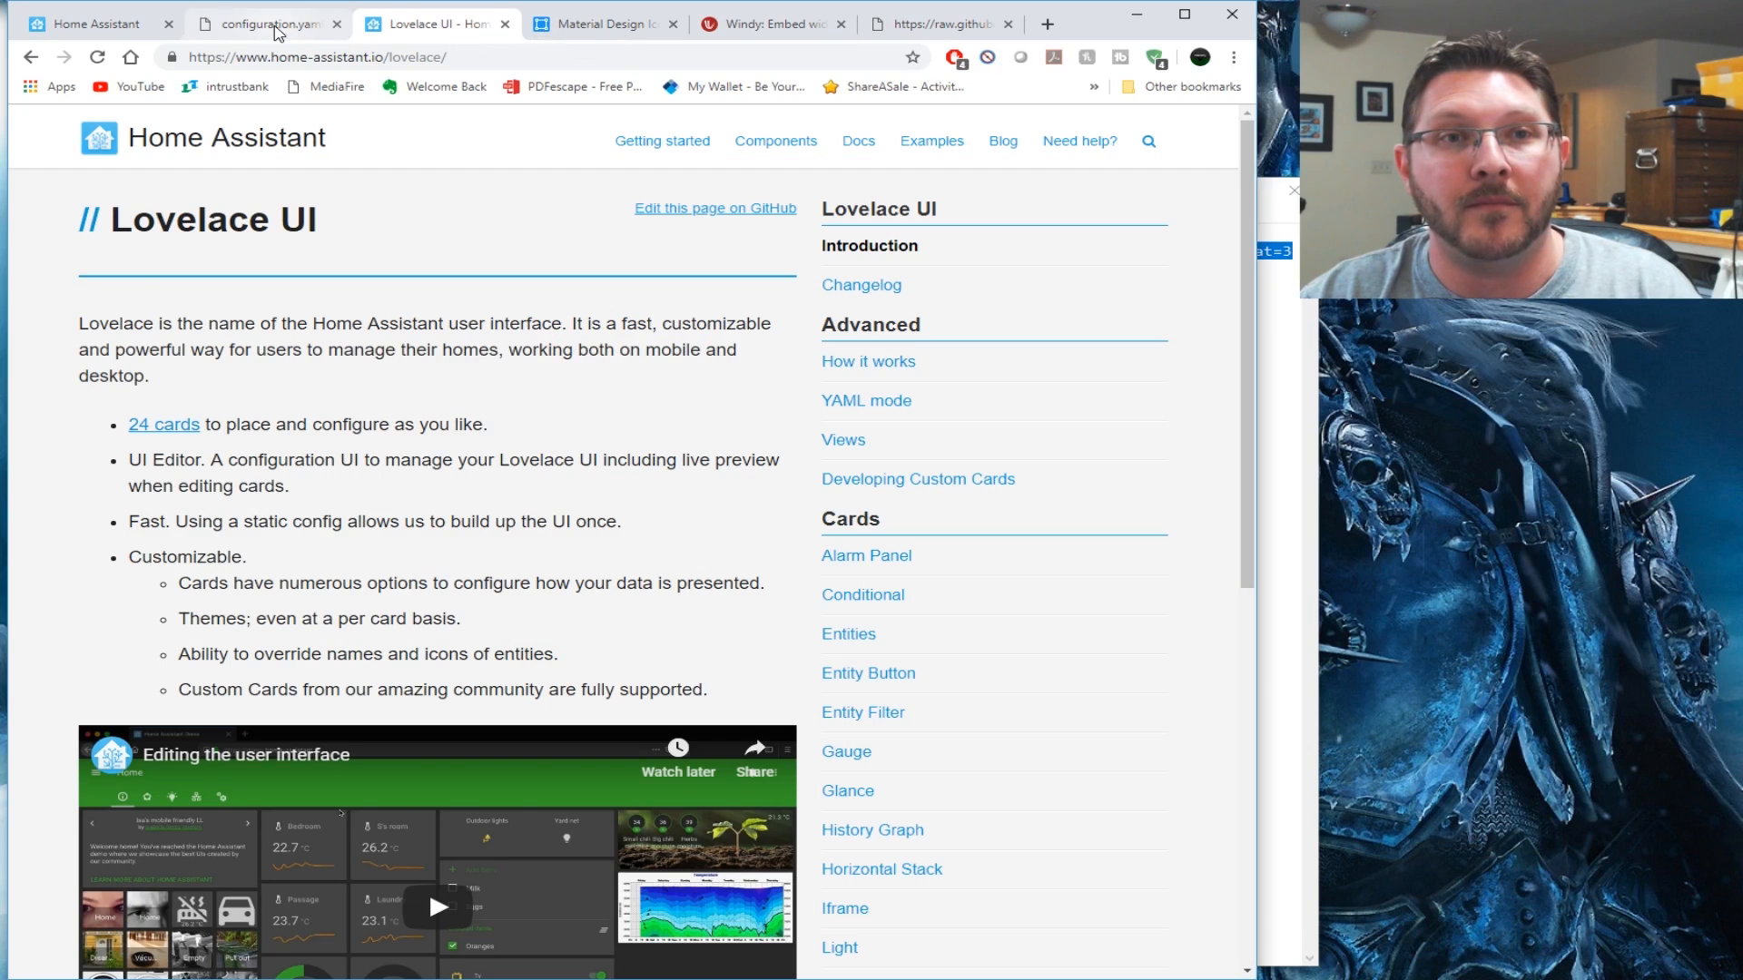
left_click(278, 34)
left_click(93, 34)
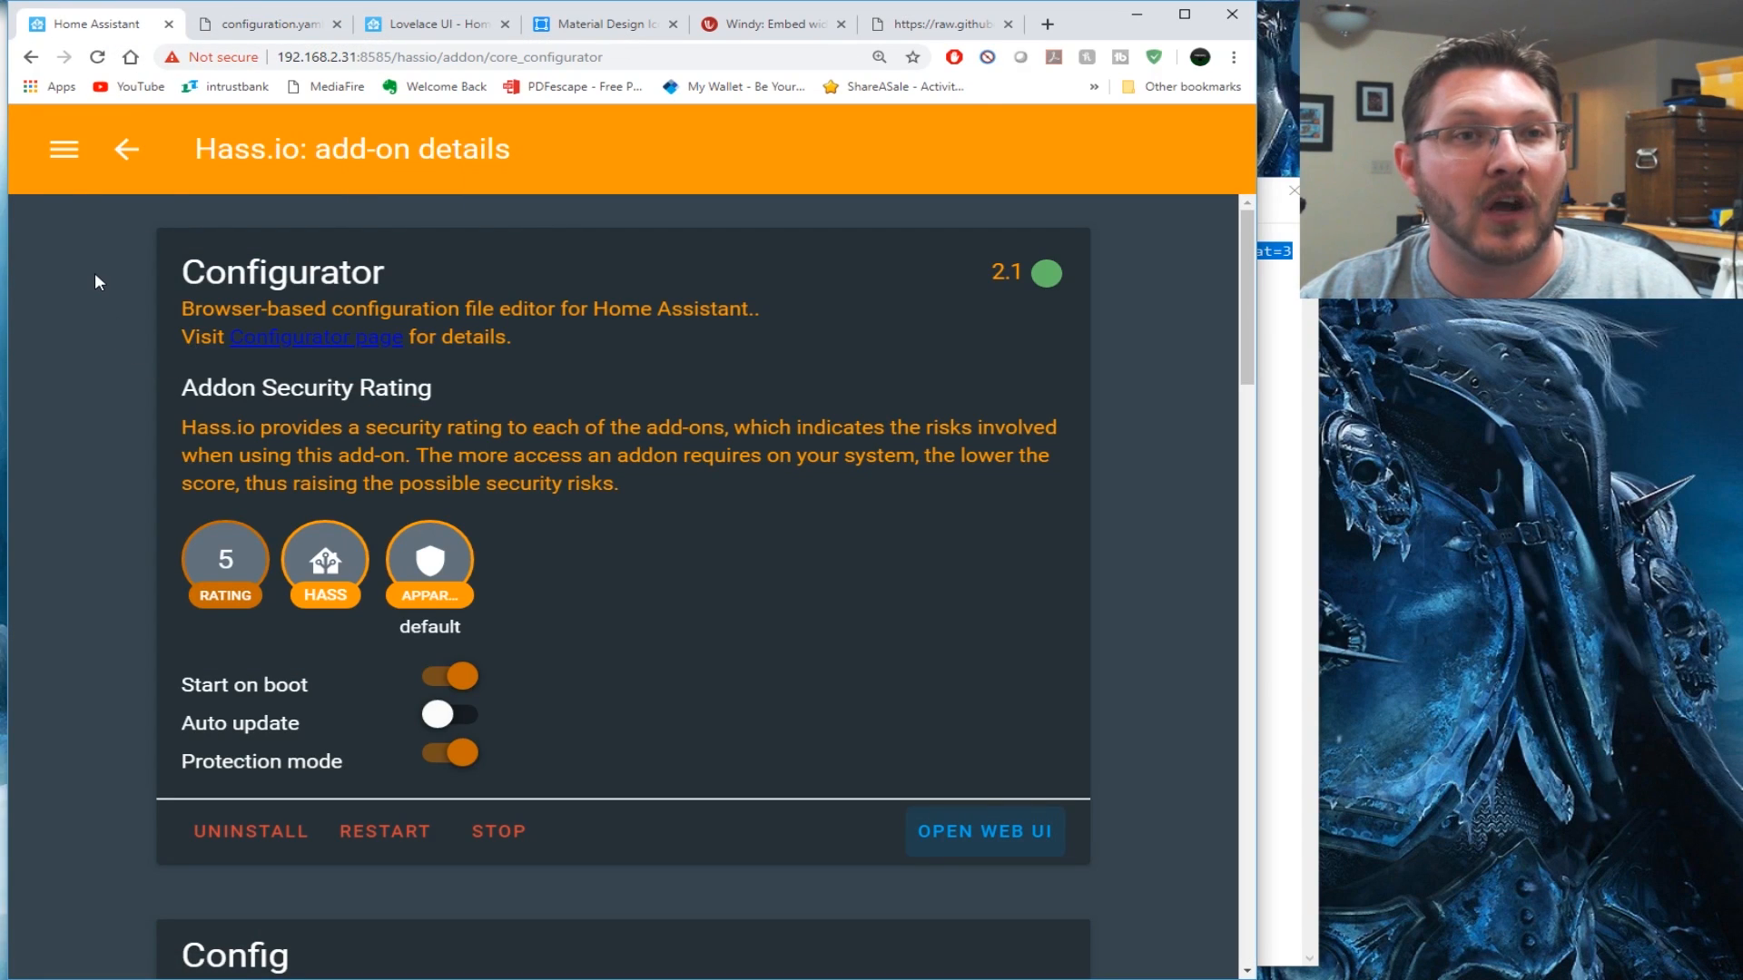
left_click(63, 149)
left_click(136, 235)
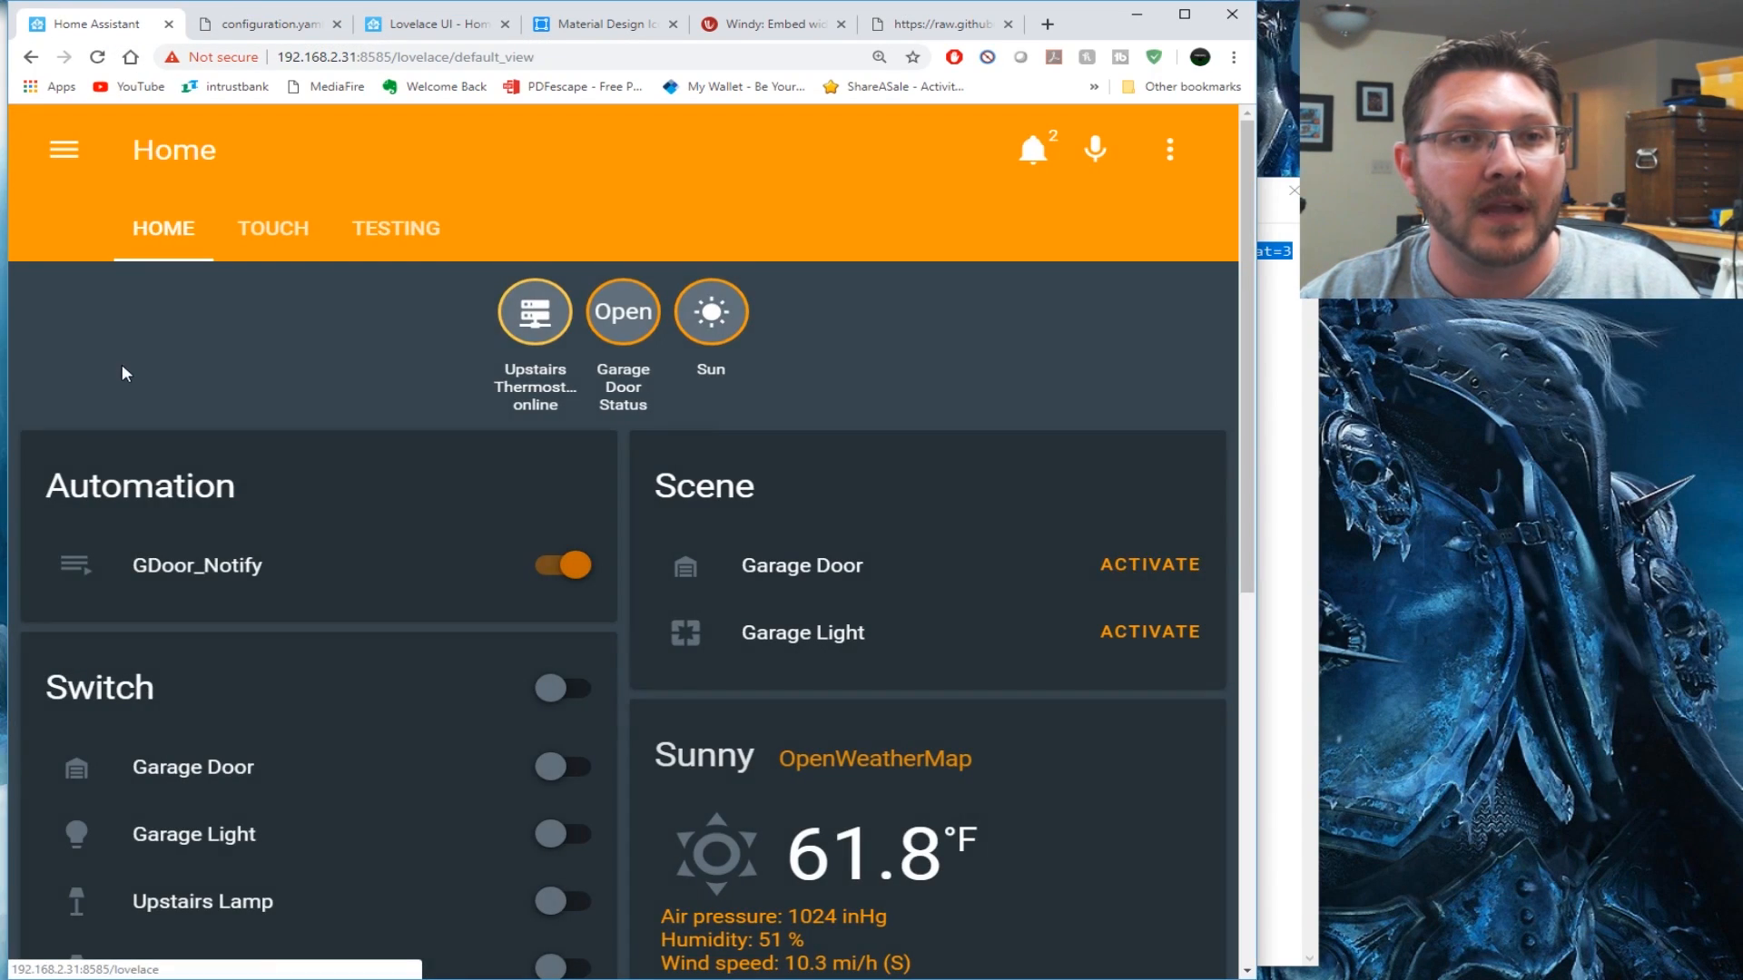
left_click(63, 149)
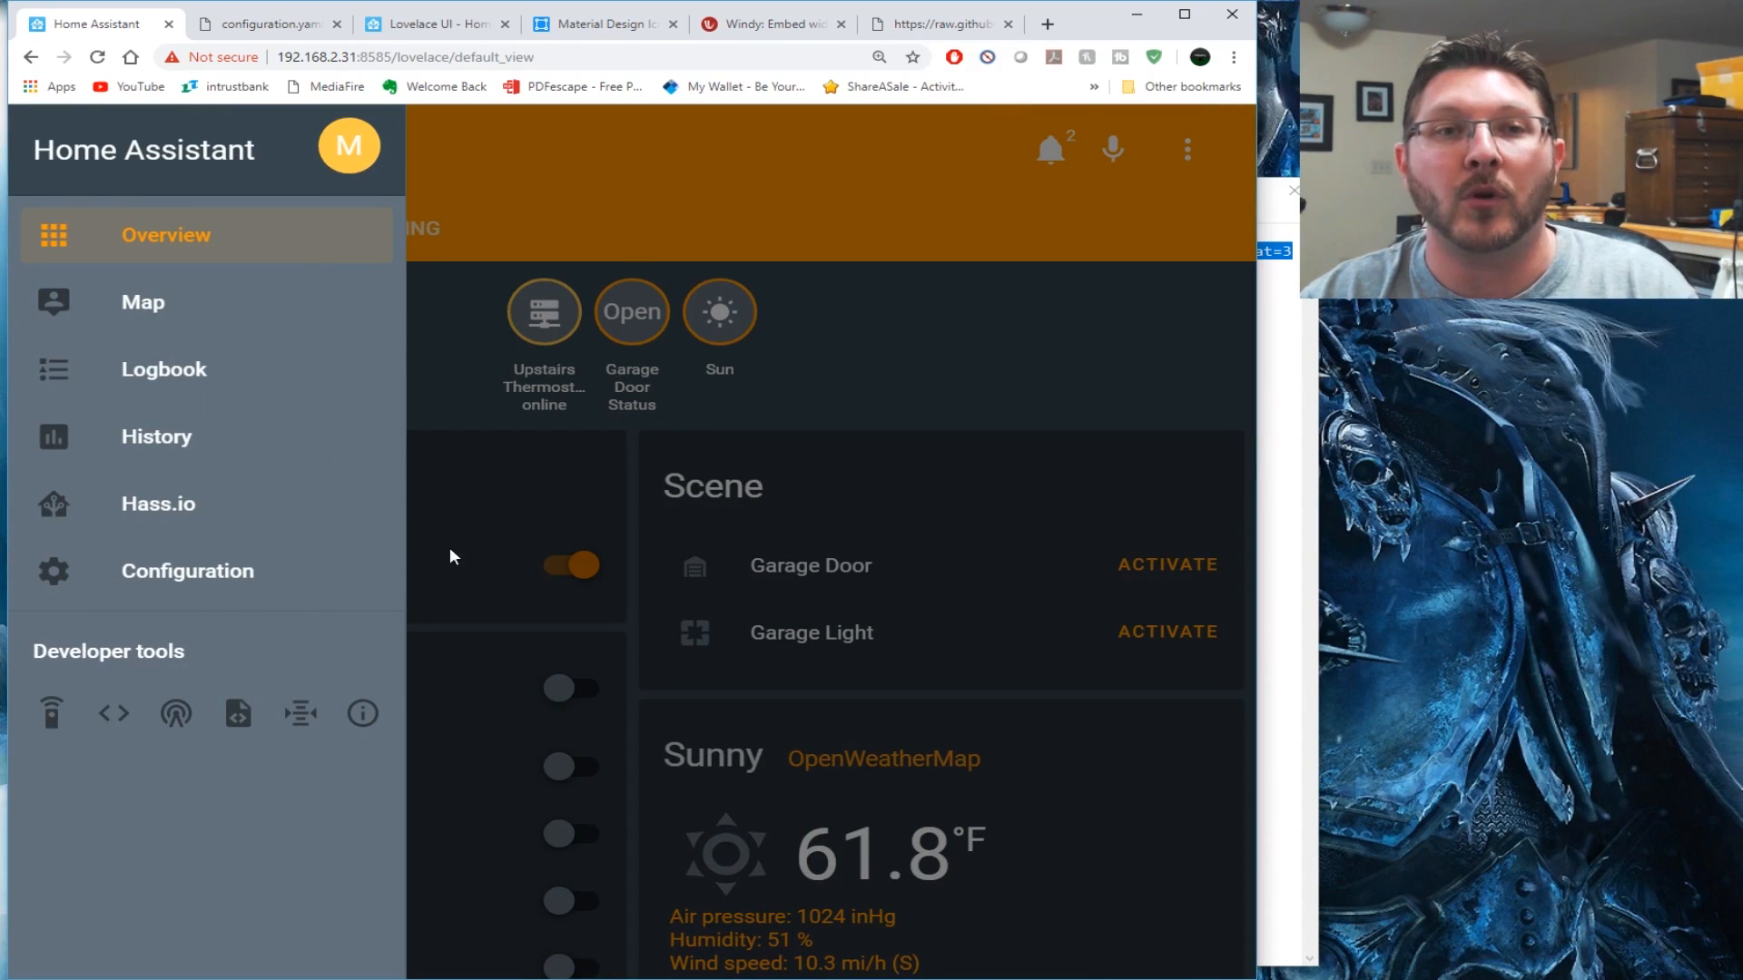
left_click(149, 238)
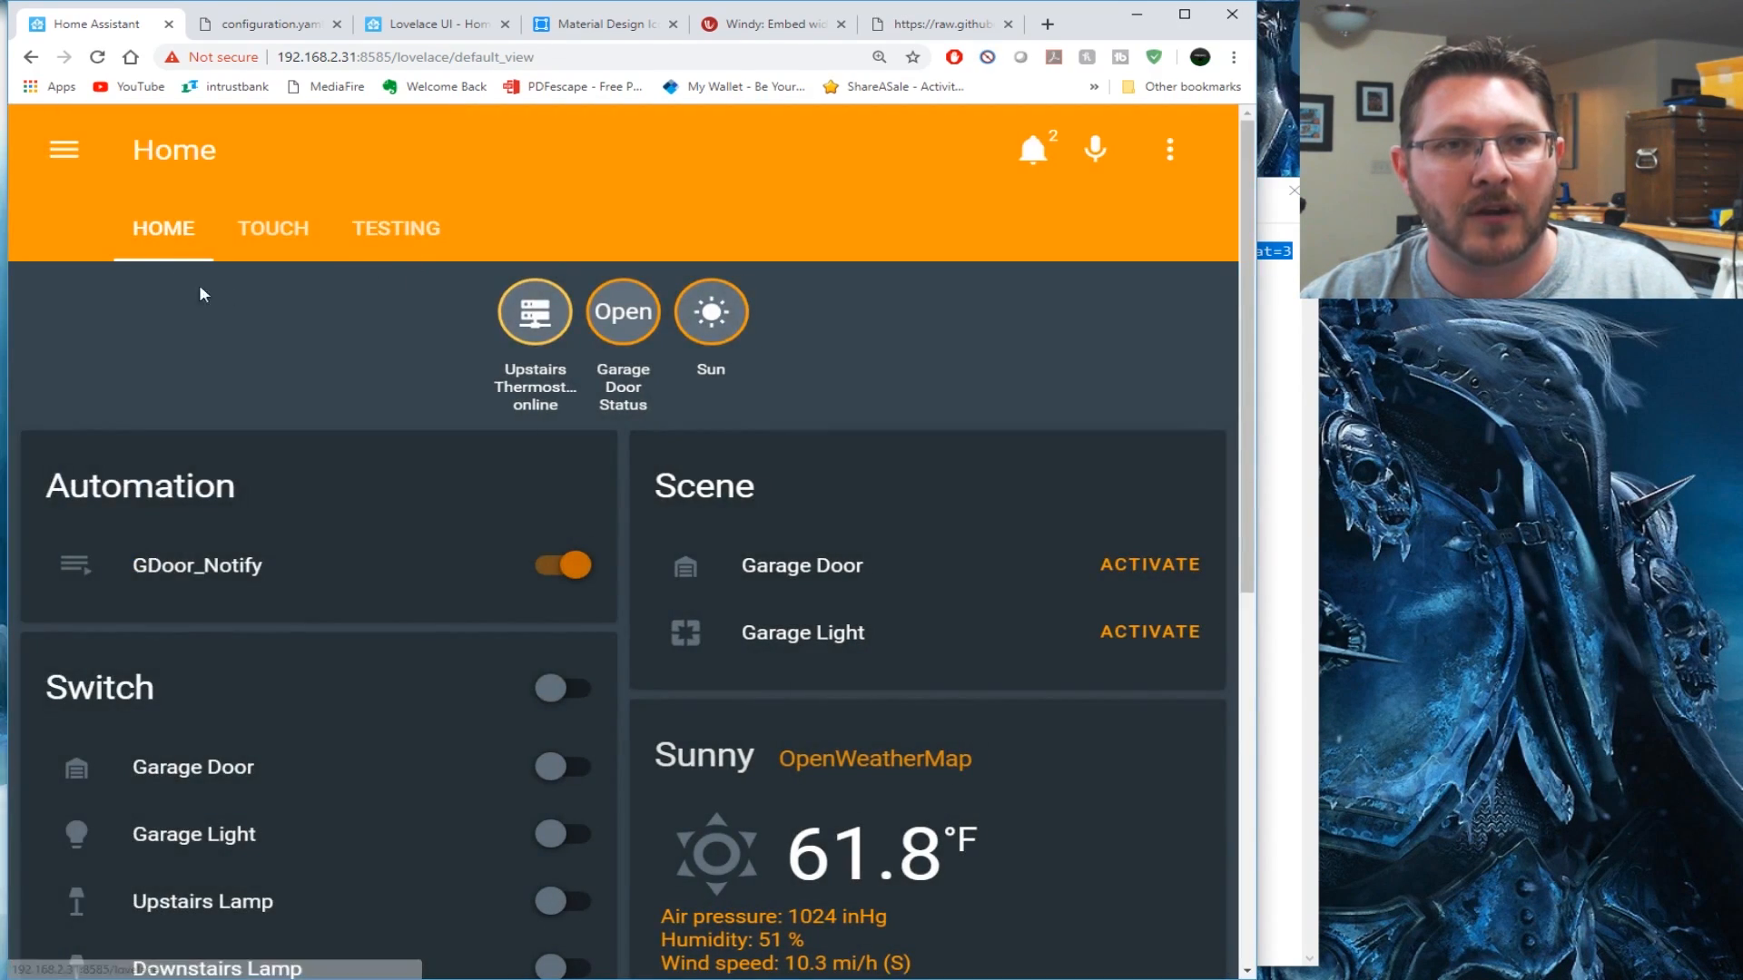
left_click(81, 150)
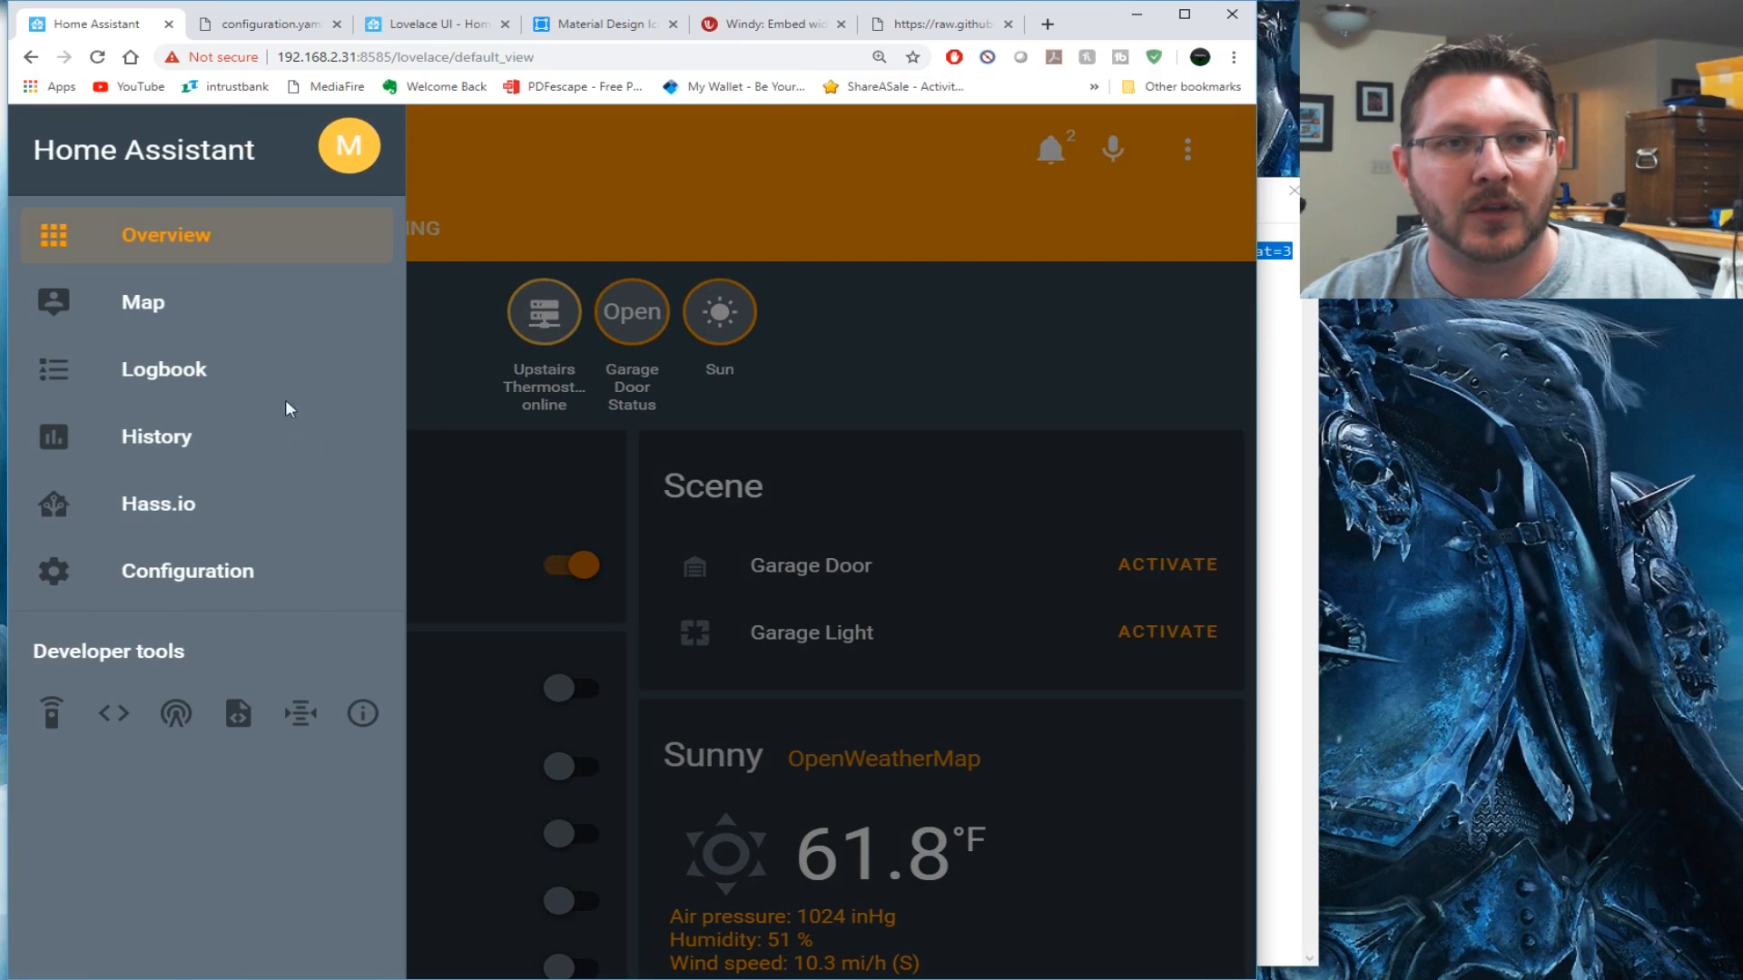
left_click(359, 147)
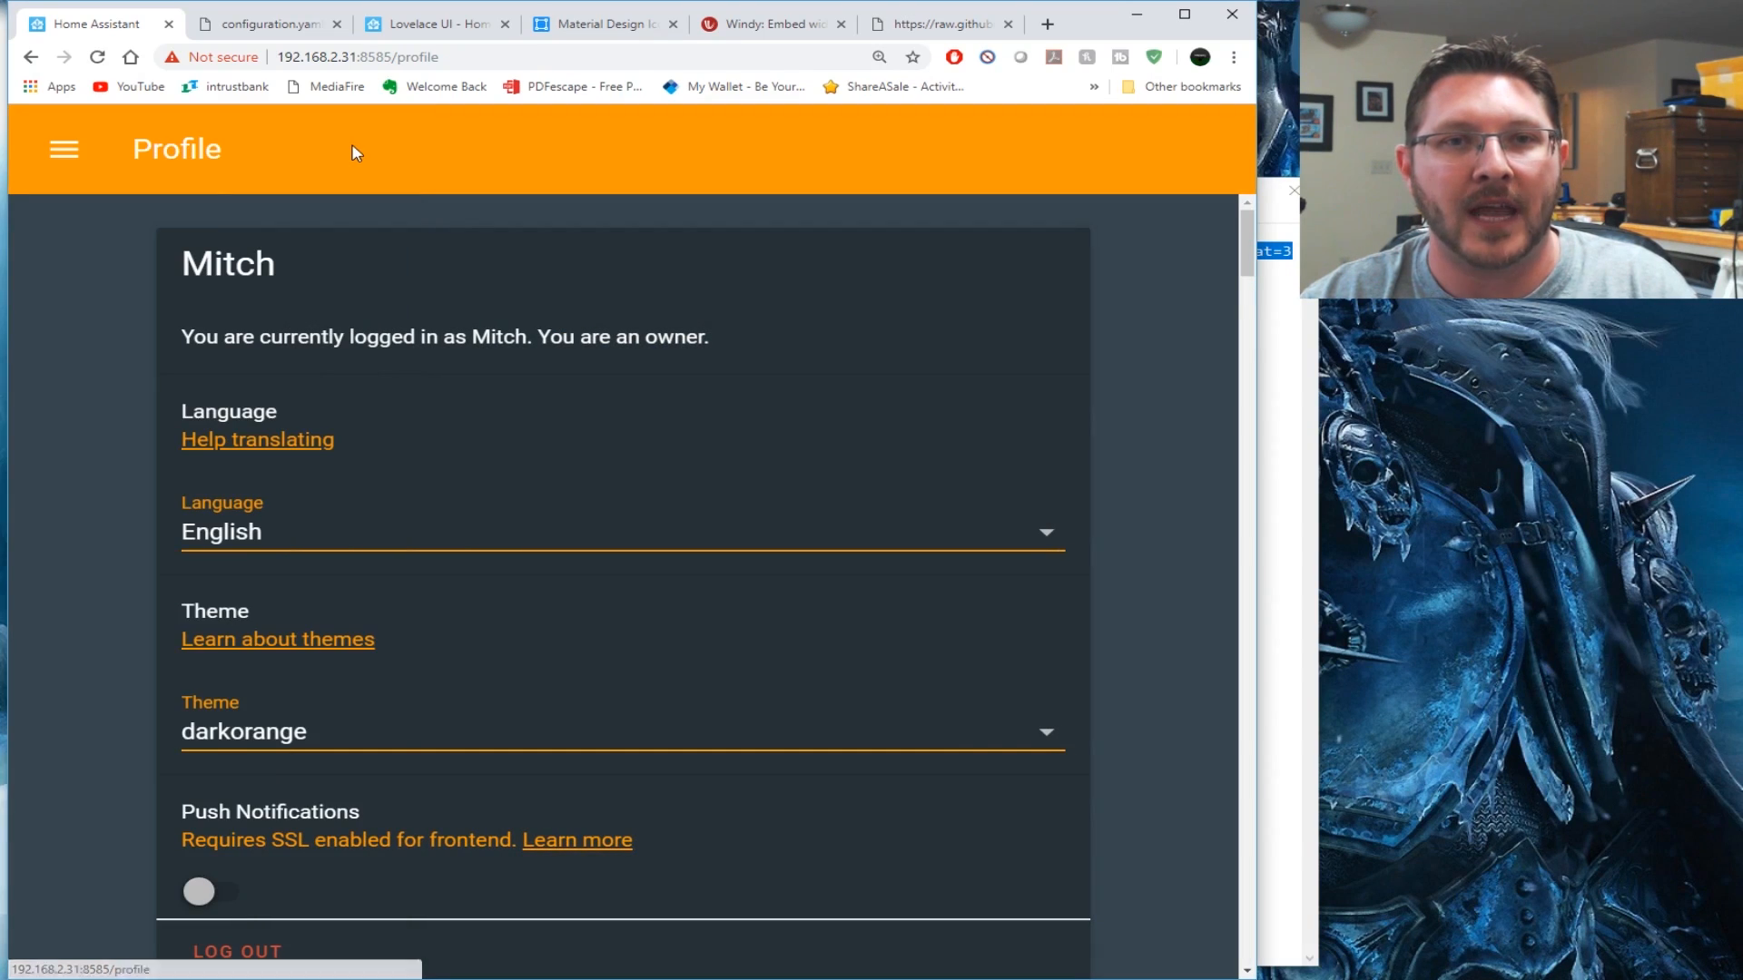
Try the darkred, darkcyan, PmxMononight and stormy_hues themes one after another in the user profile
scroll(170, 363, "down", 2)
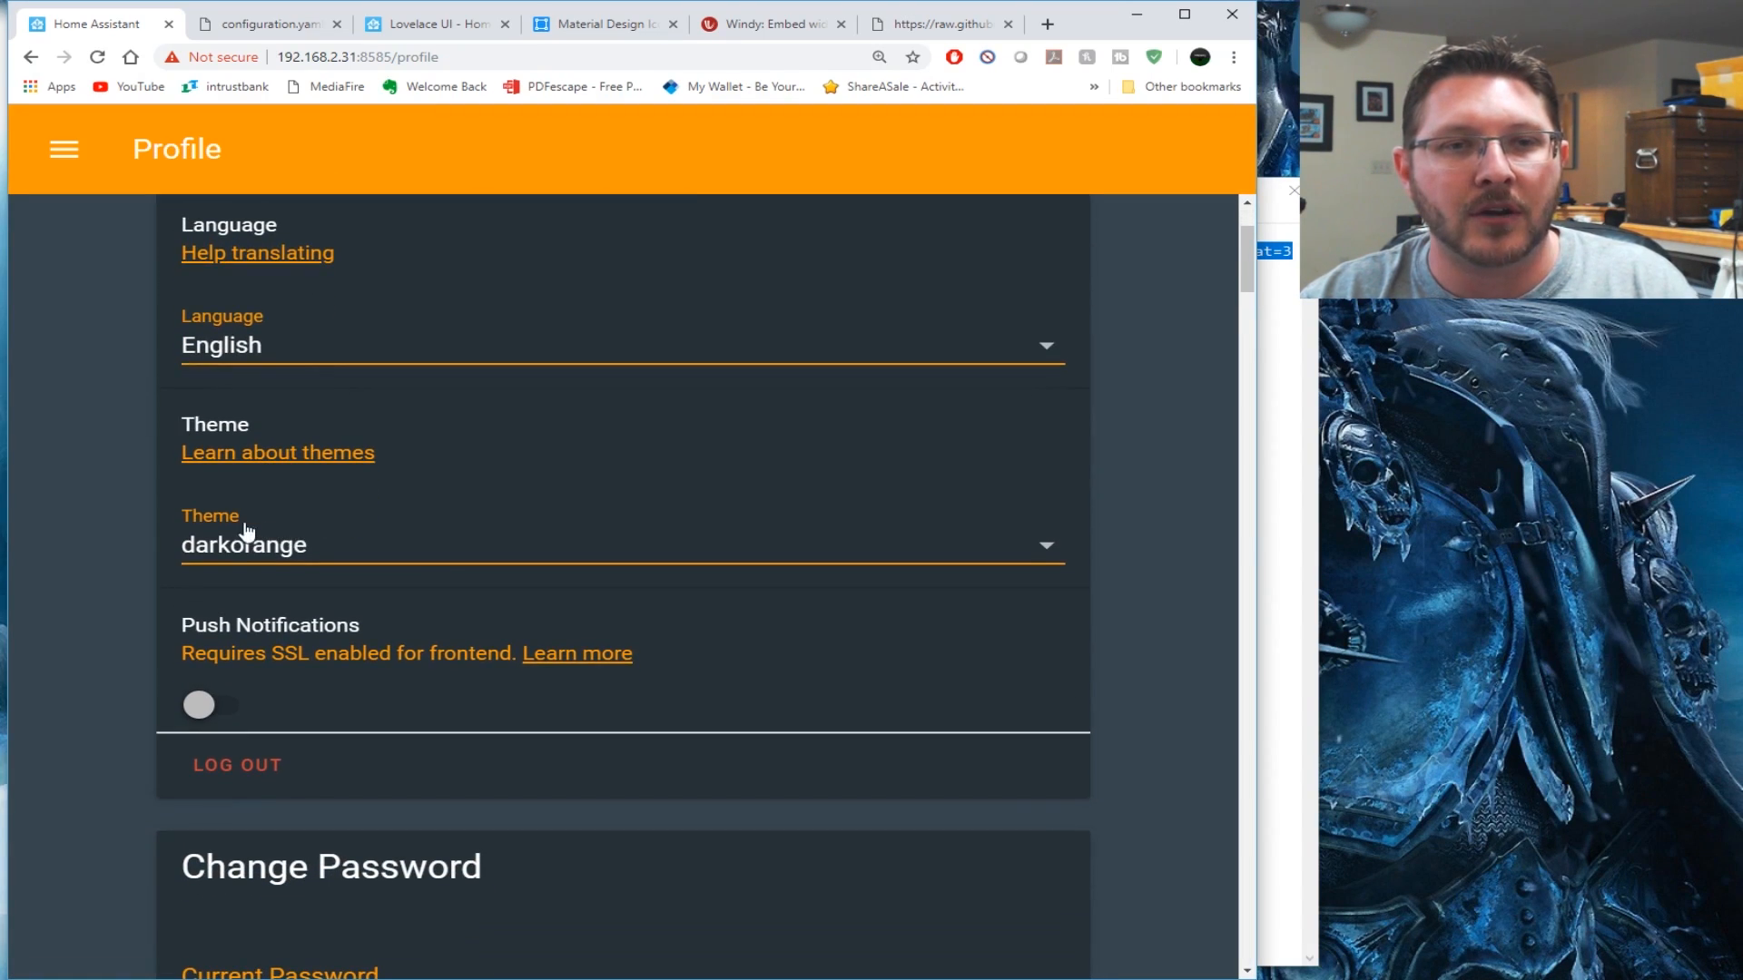
left_click(339, 564)
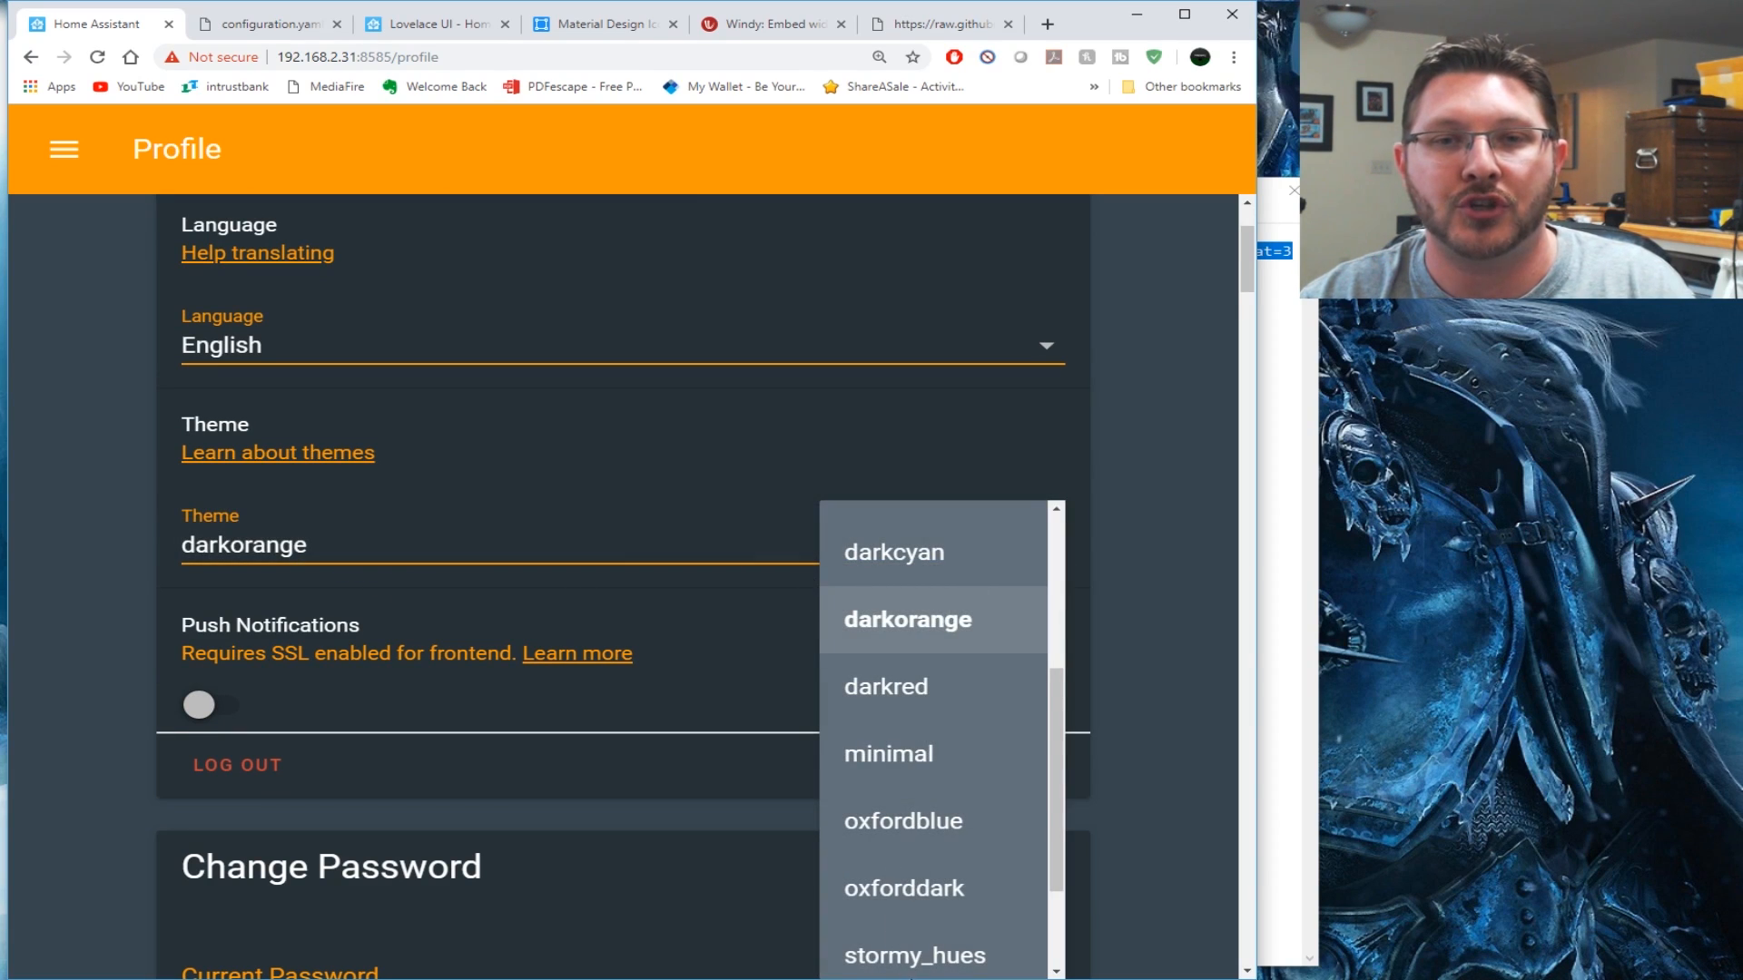
left_click(901, 710)
left_click(669, 567)
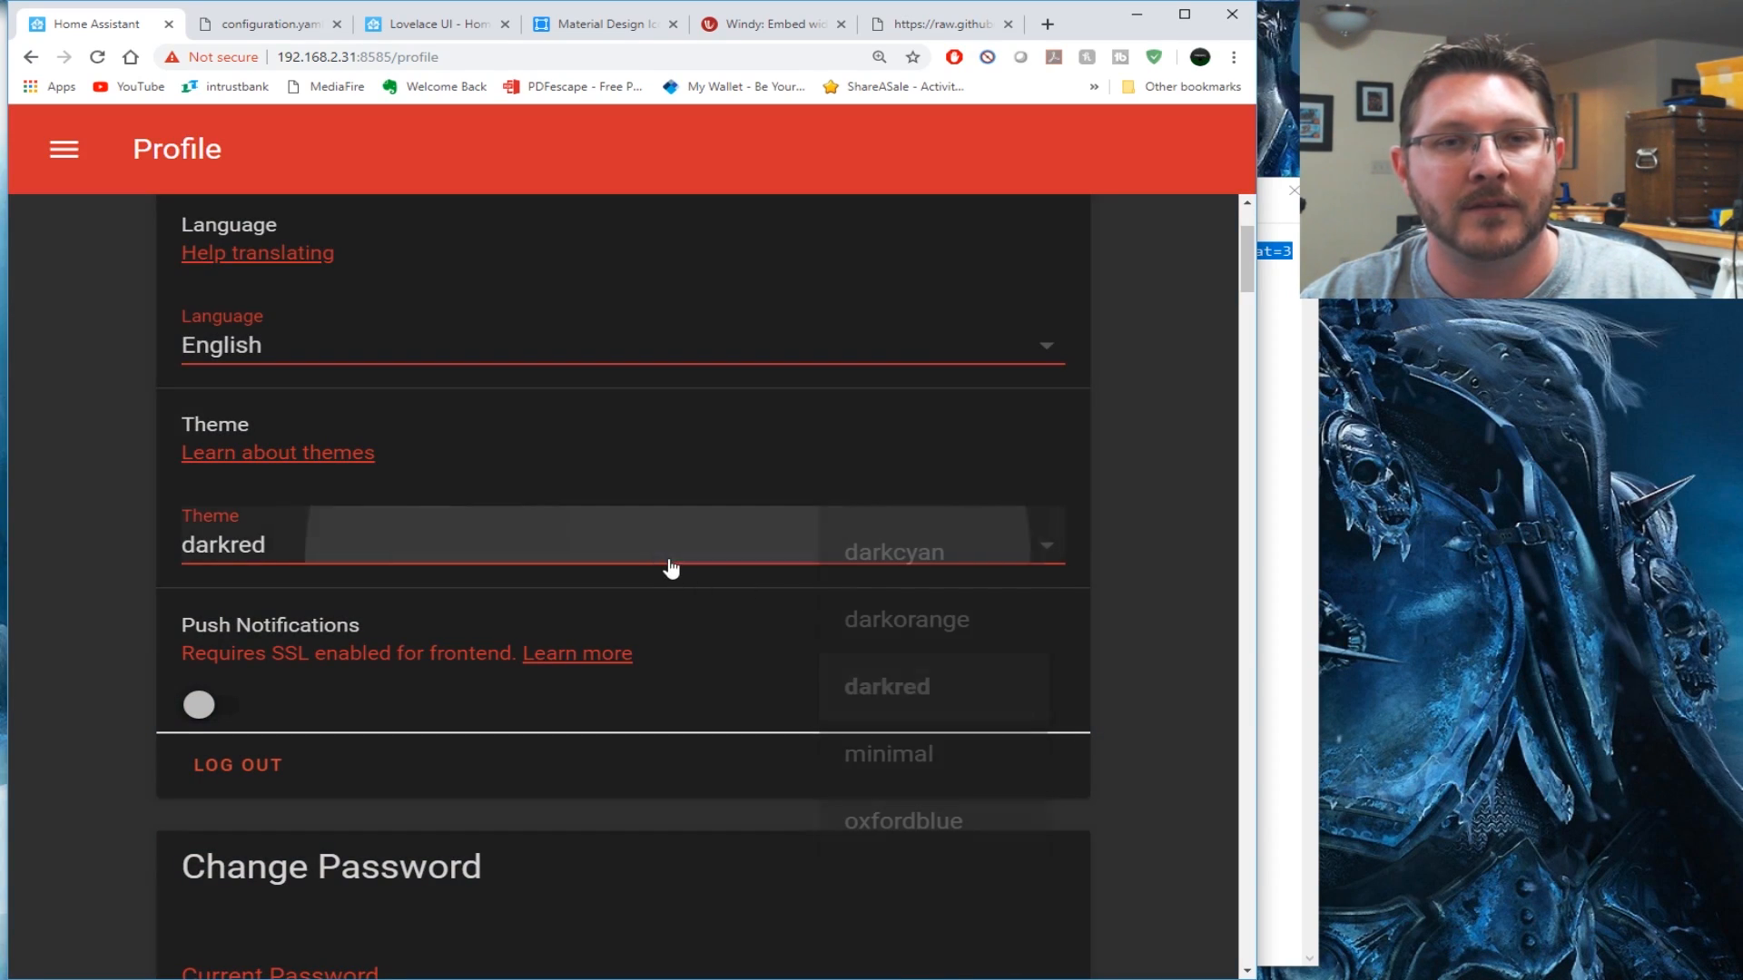
left_click(903, 578)
left_click(545, 556)
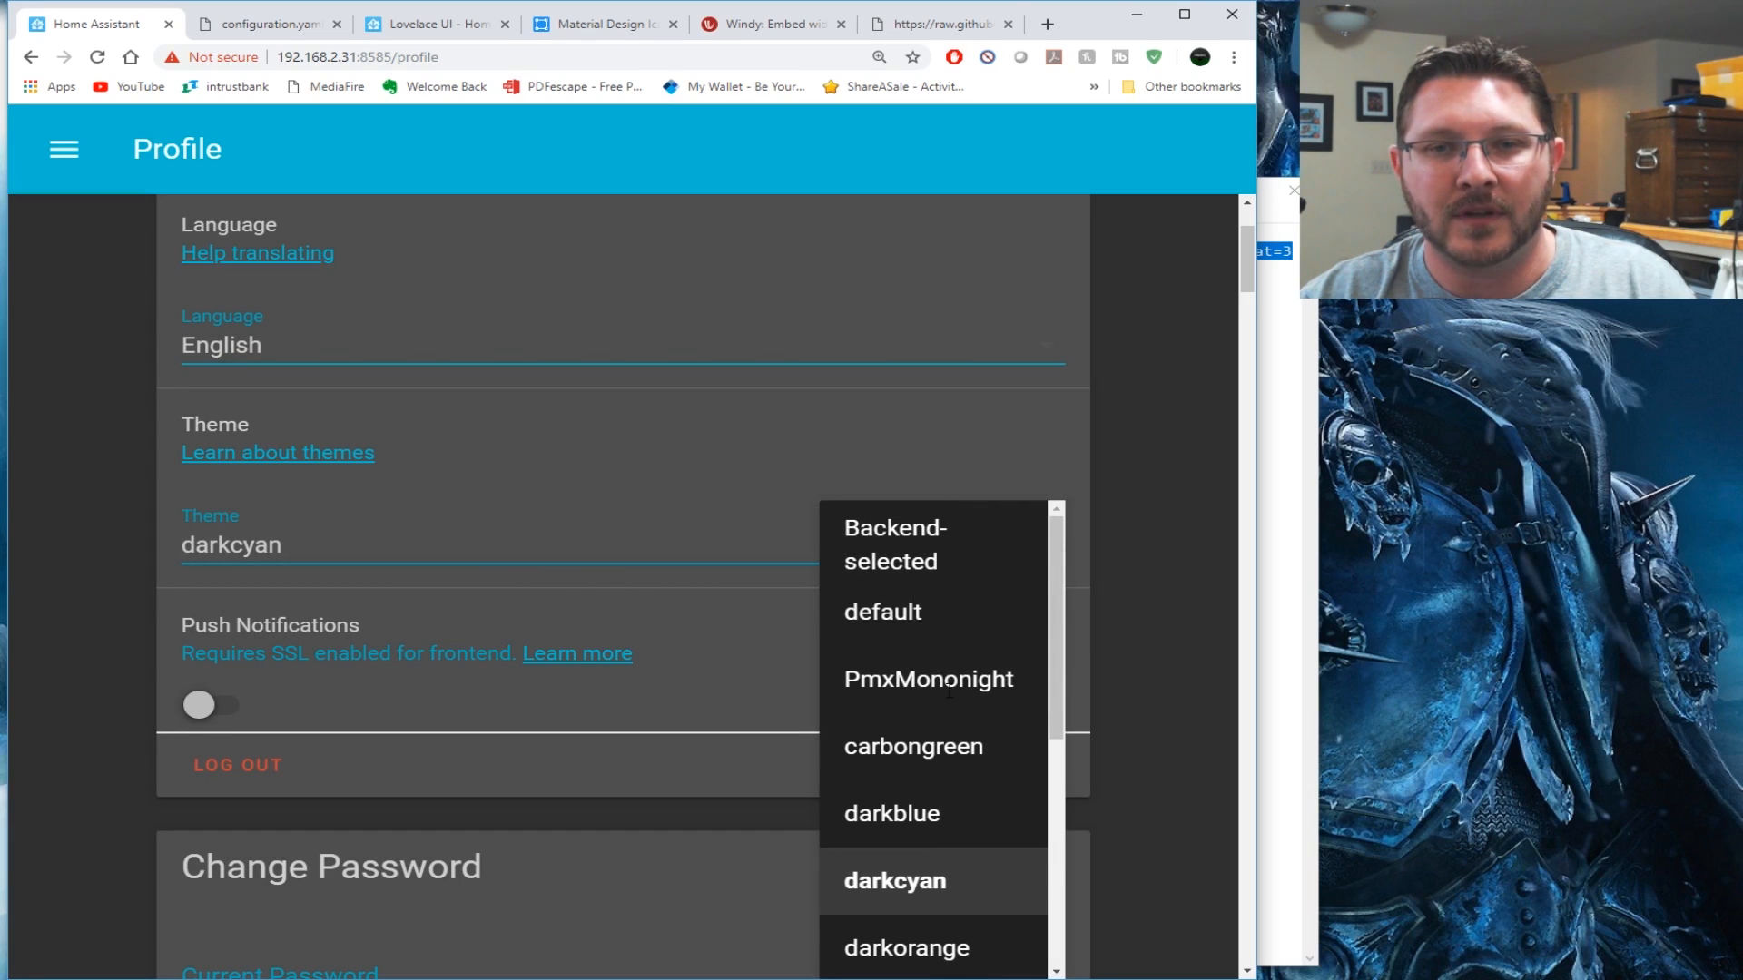
left_click(949, 690)
left_click(390, 554)
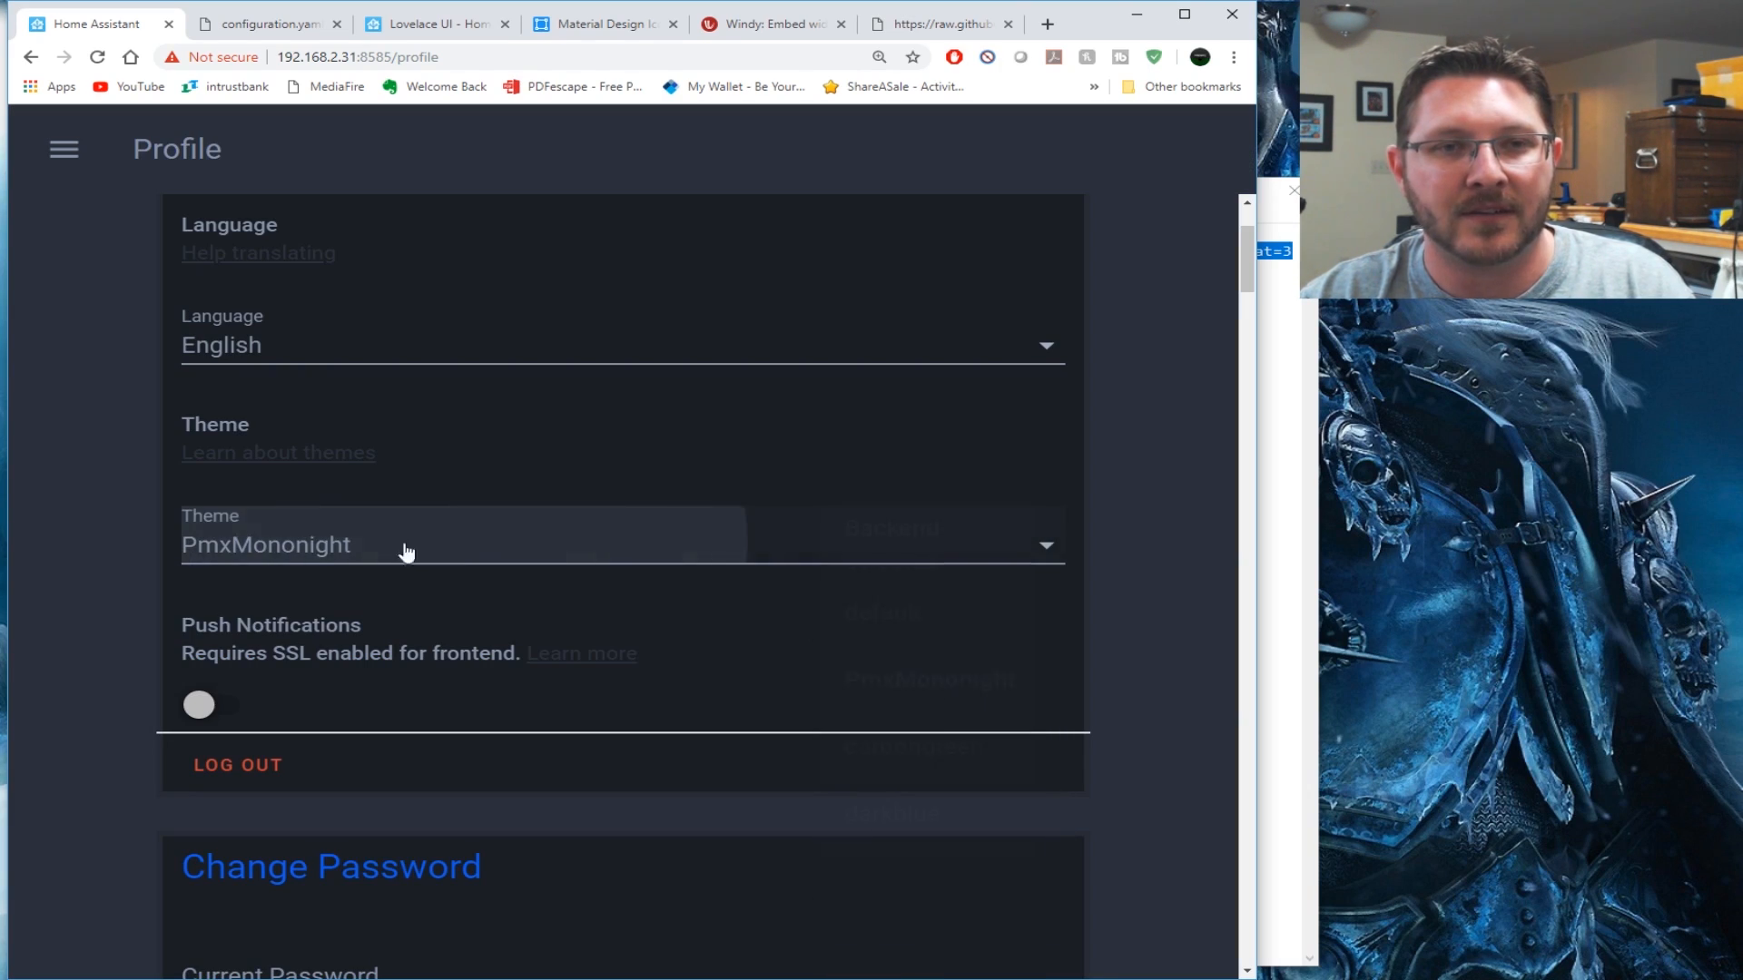
scroll(921, 767, "down", 5)
left_click(944, 817)
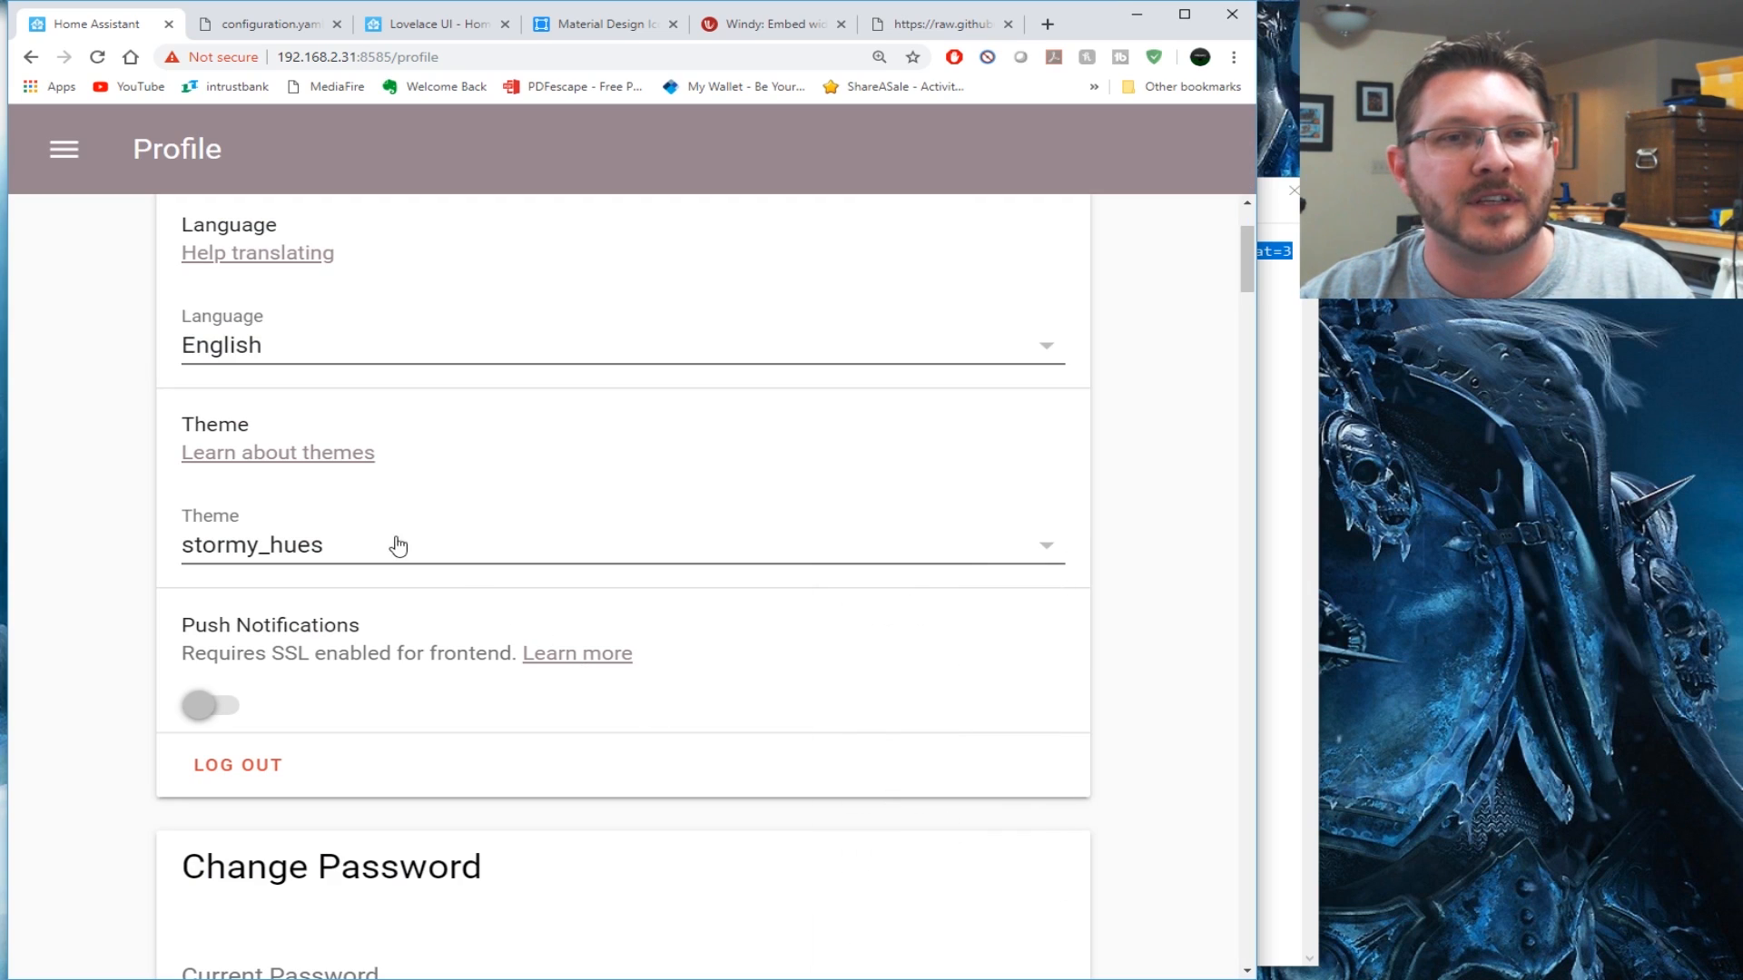
Set the user profile's theme to darkorange
left_click(335, 558)
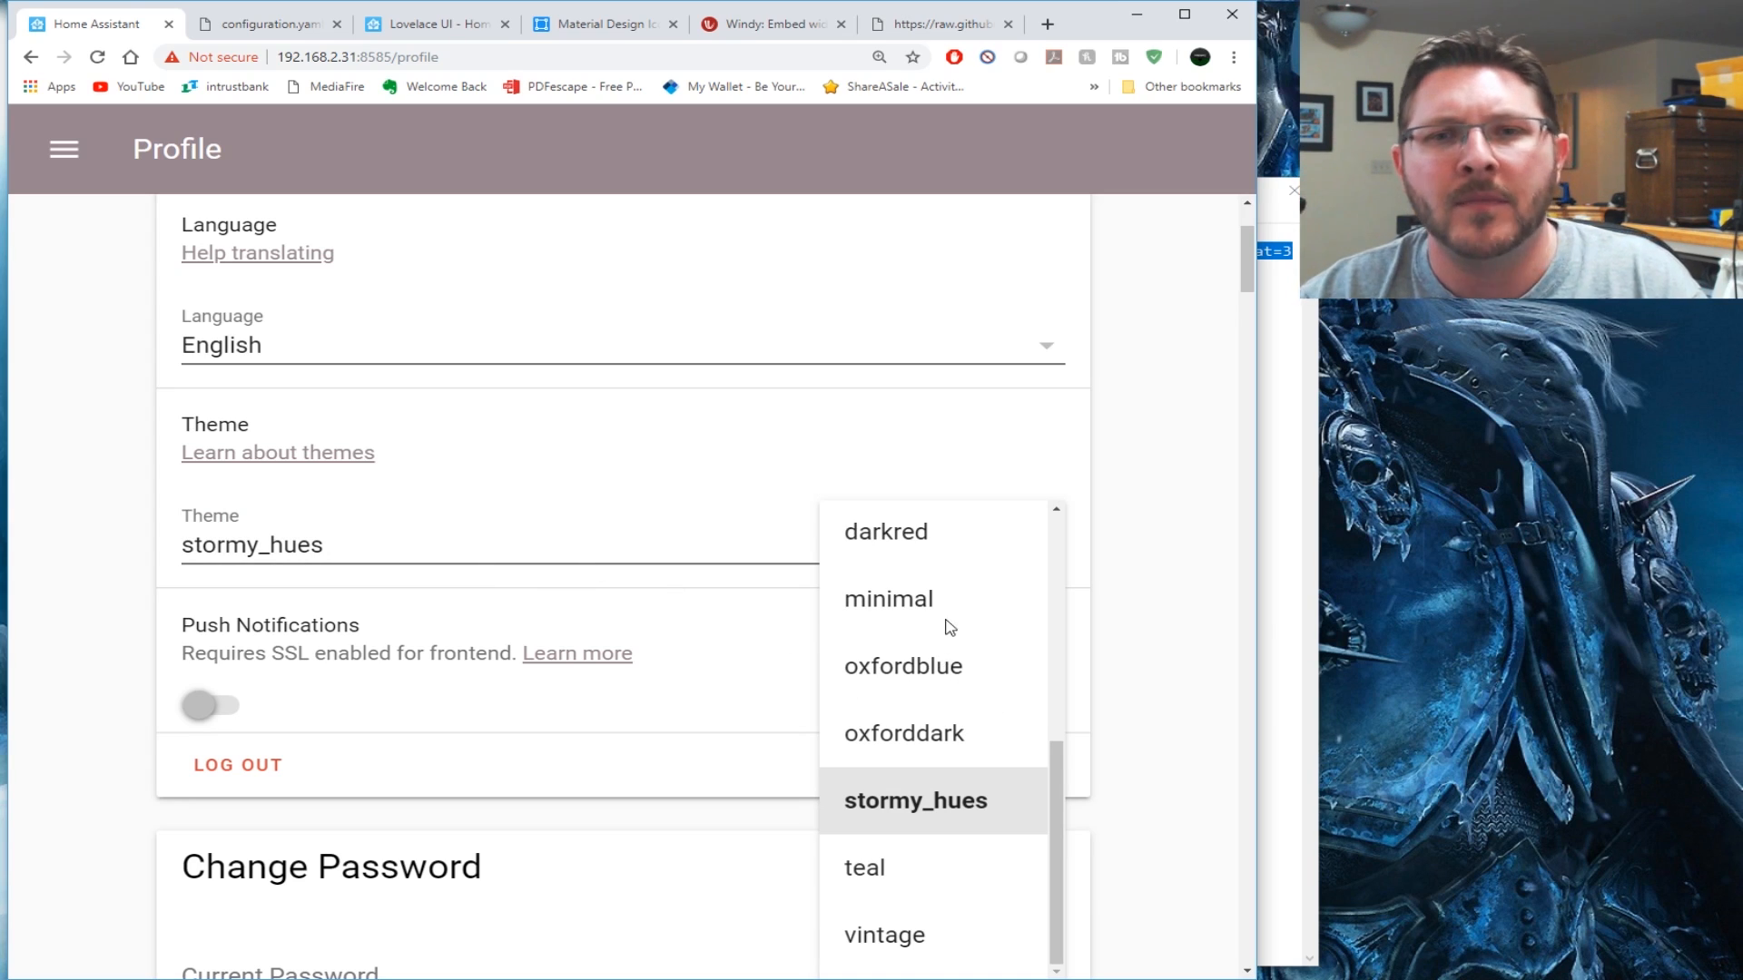
scroll(952, 604, "up", 5)
scroll(918, 752, "down", 2)
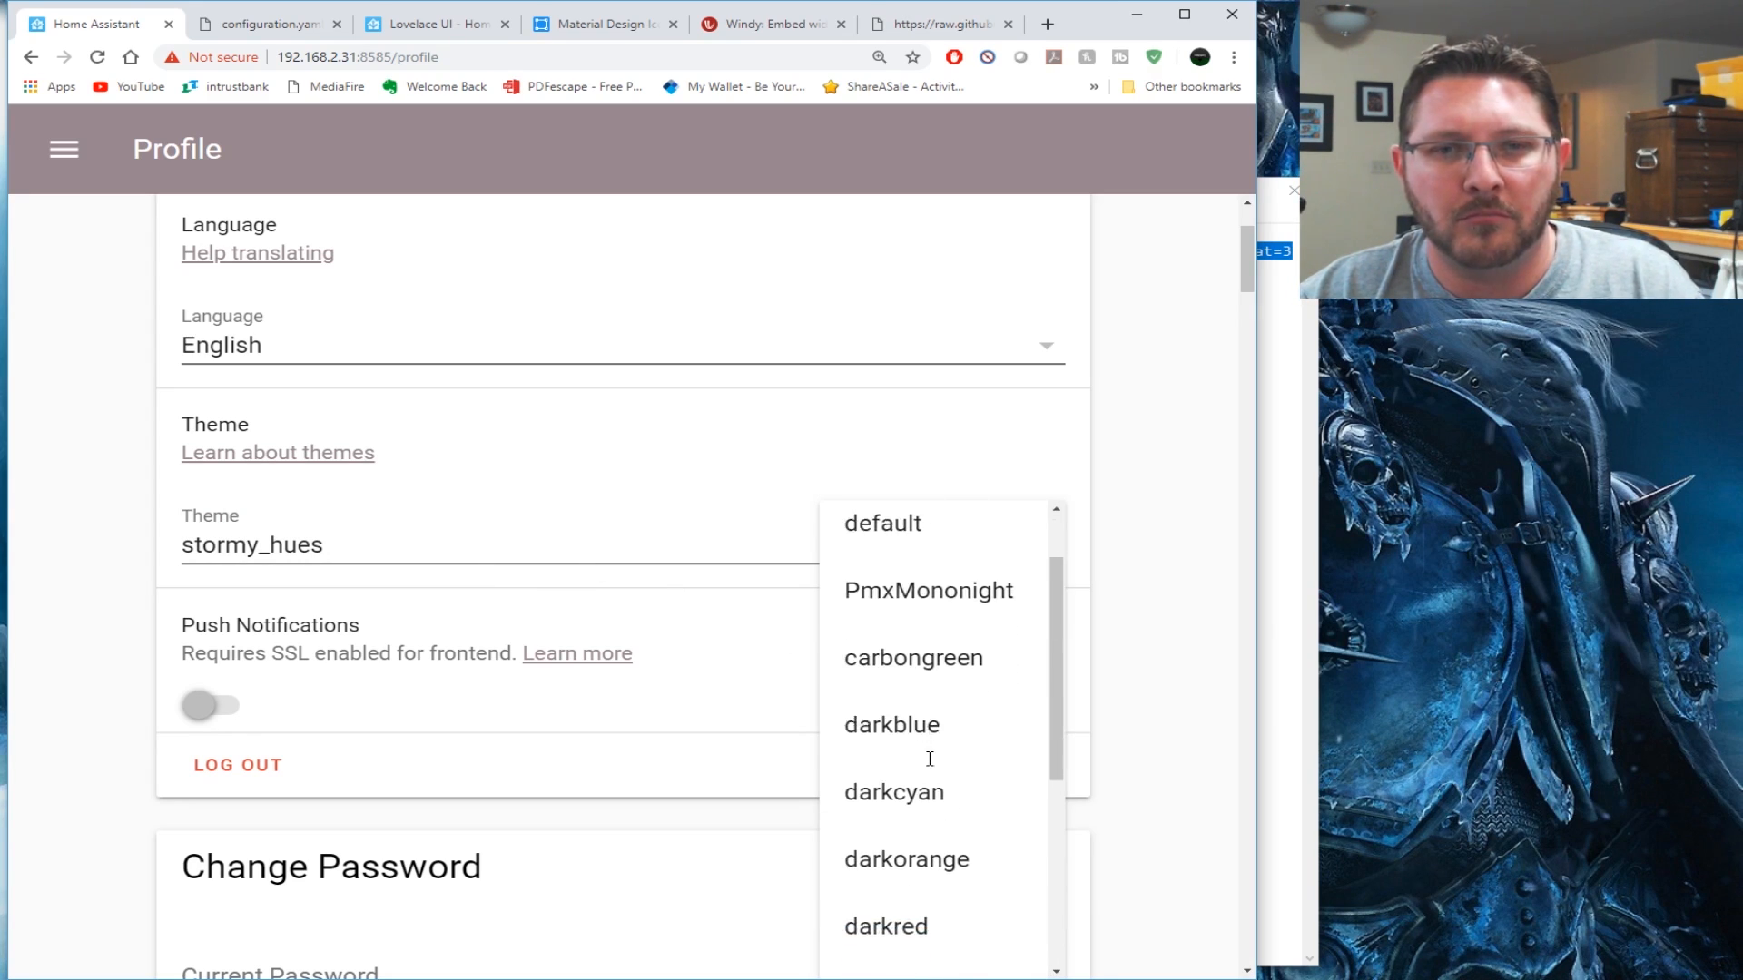
left_click(949, 848)
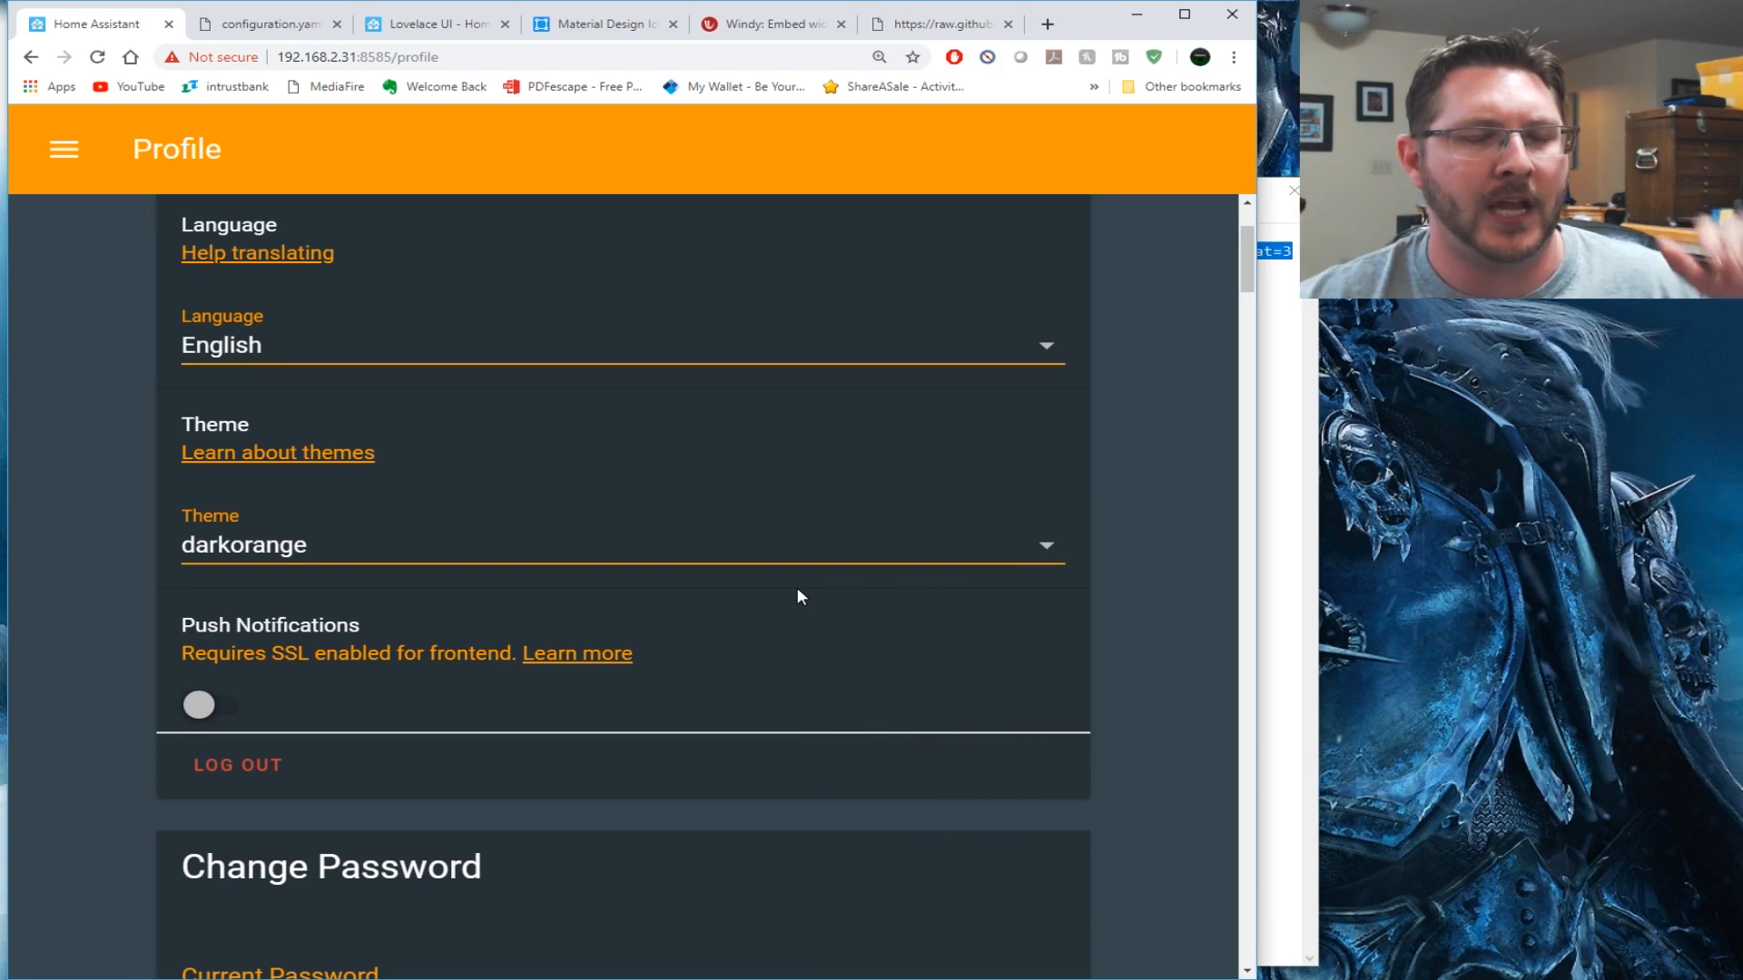
Return to the Overview, open the Testing view, and start configuring its UI
left_click(66, 172)
left_click(172, 240)
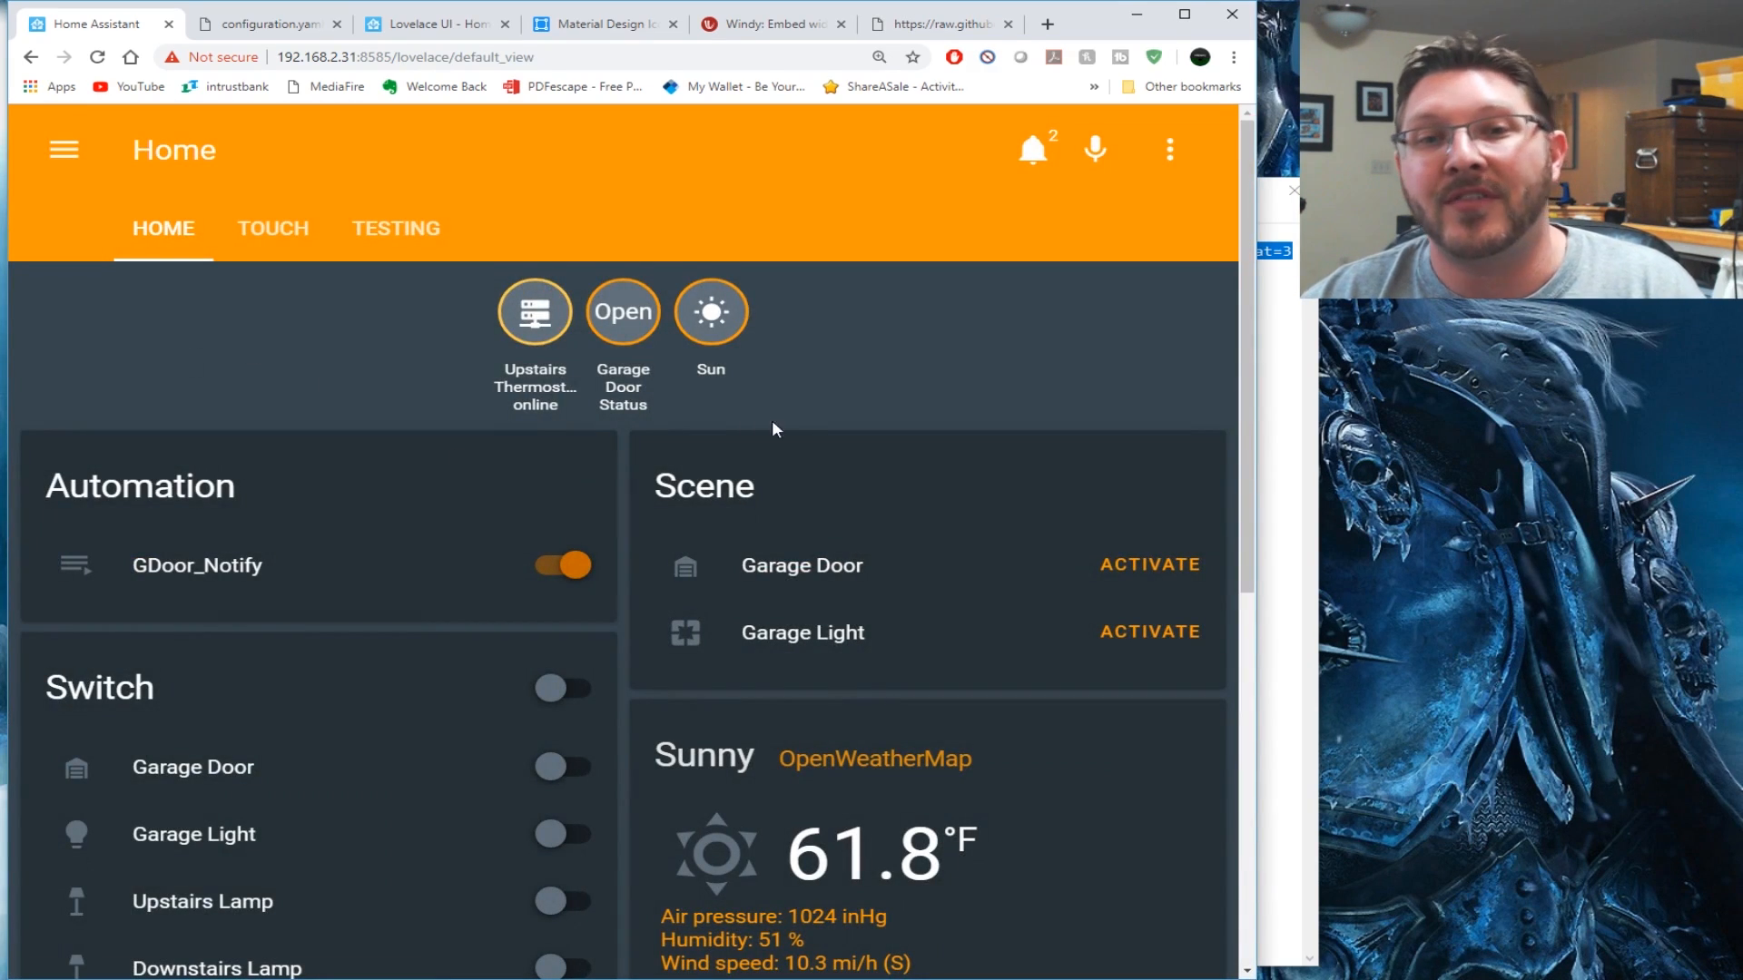
left_click(389, 227)
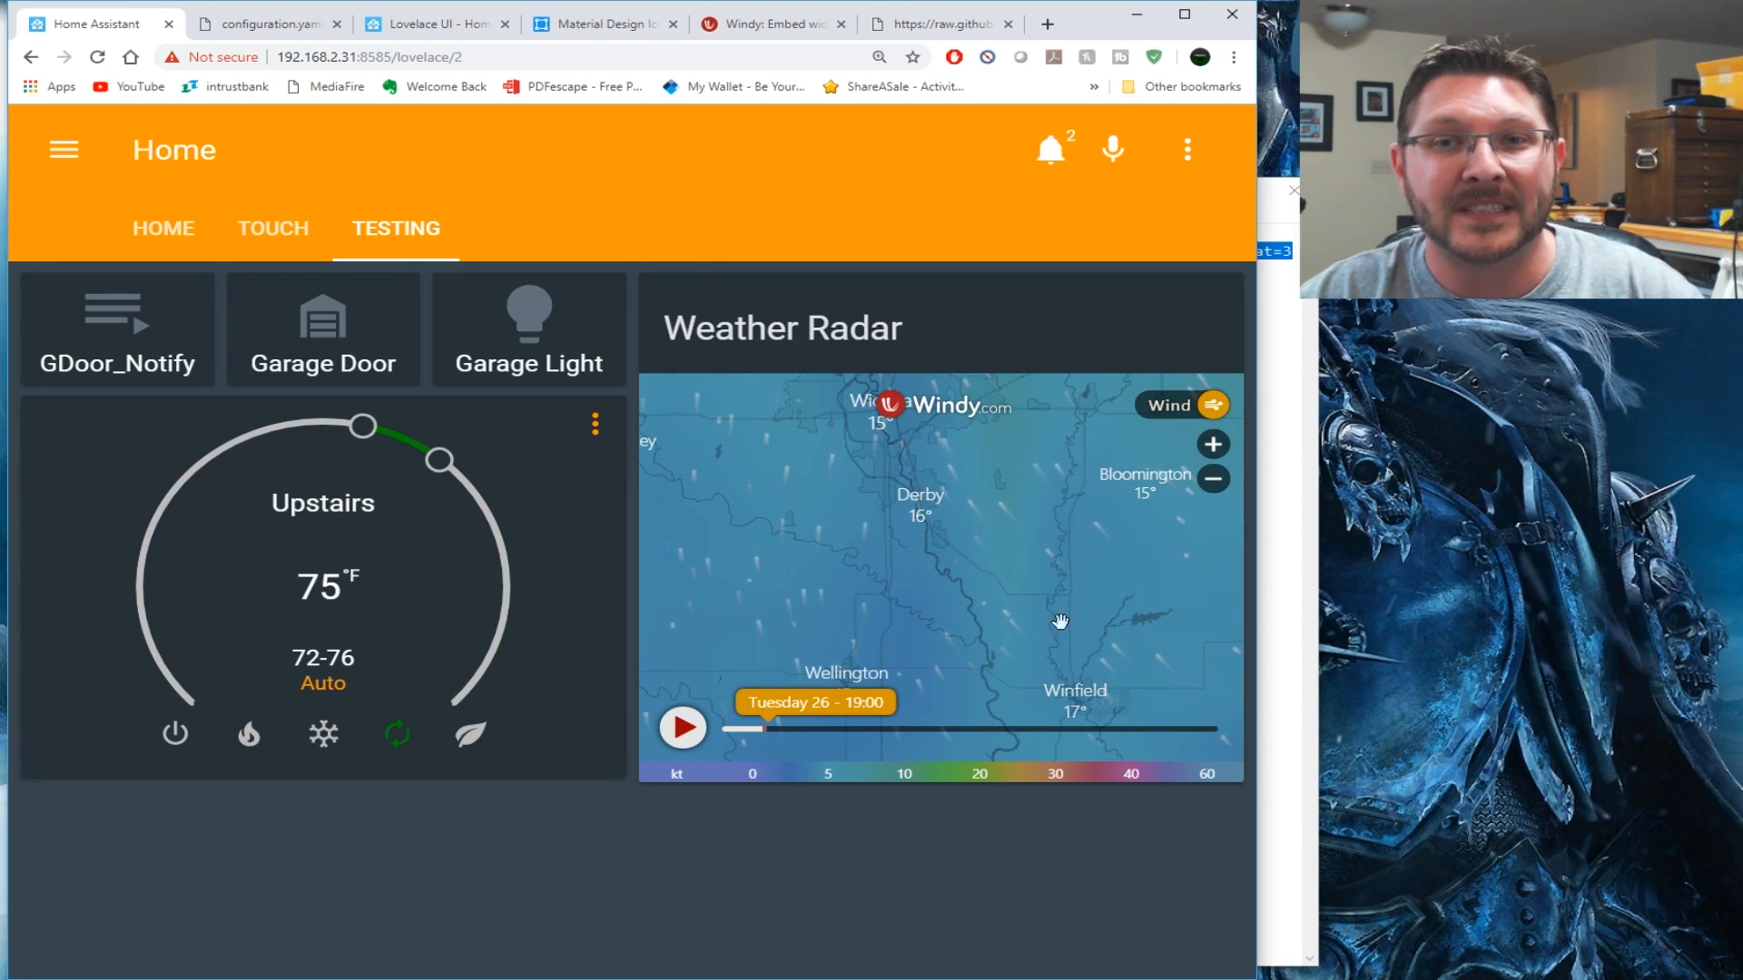
left_click(1188, 151)
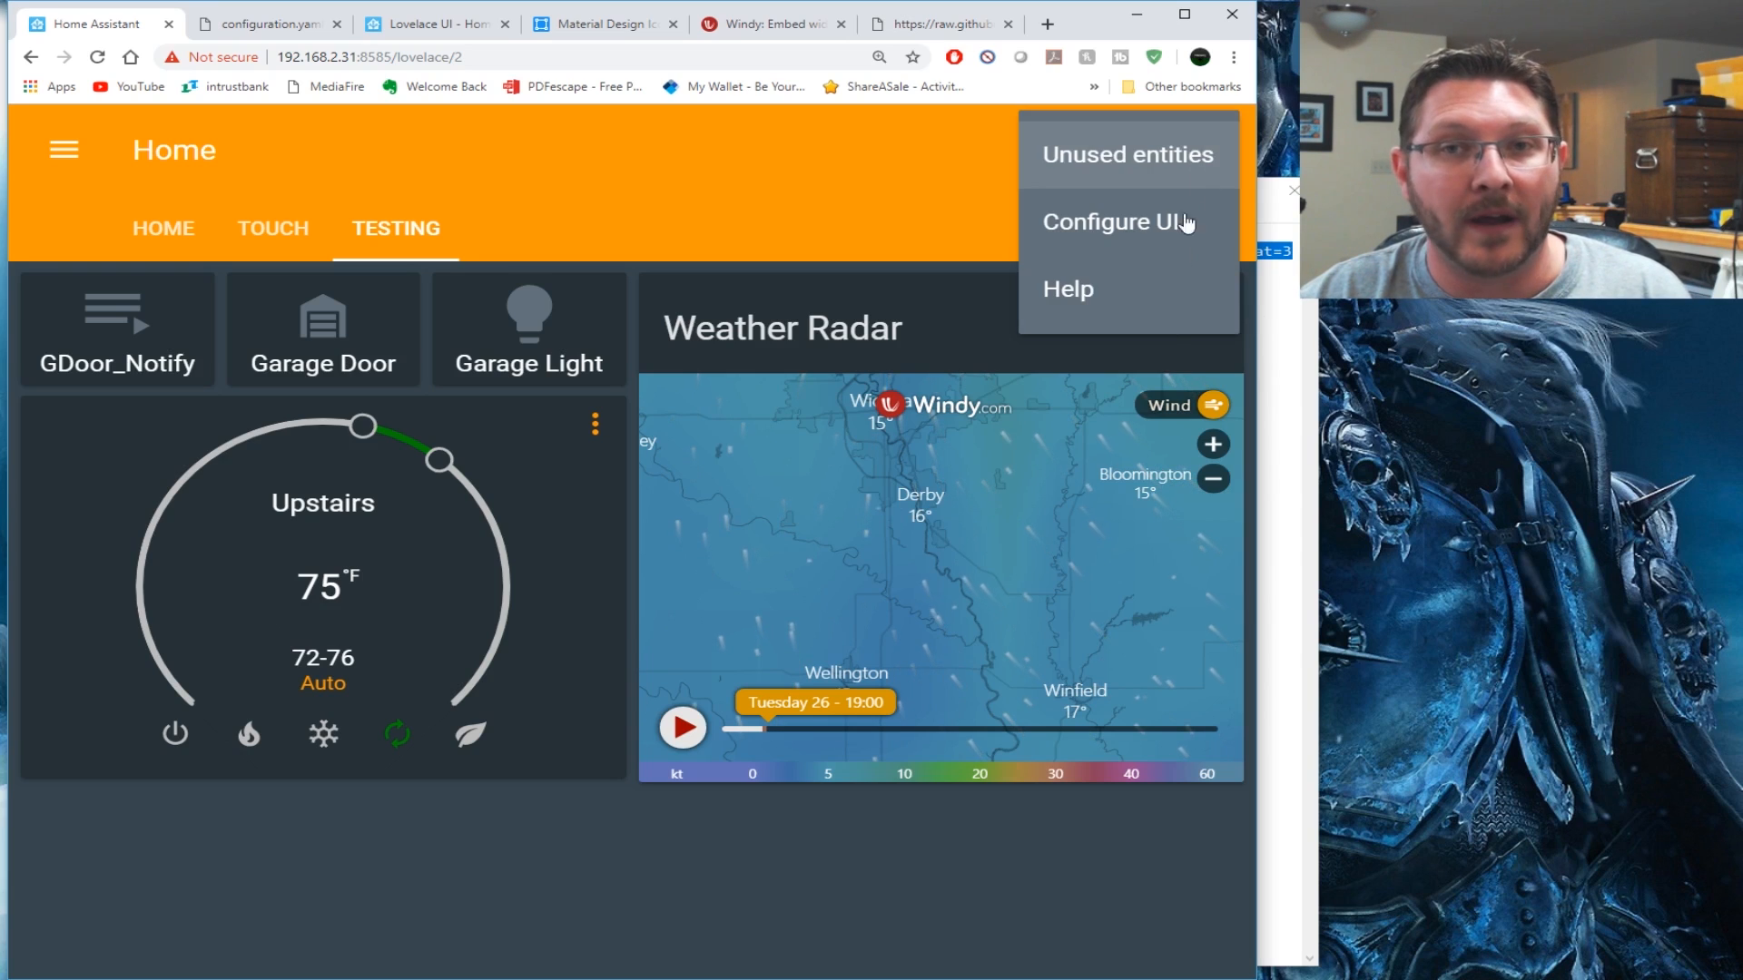
left_click(1122, 221)
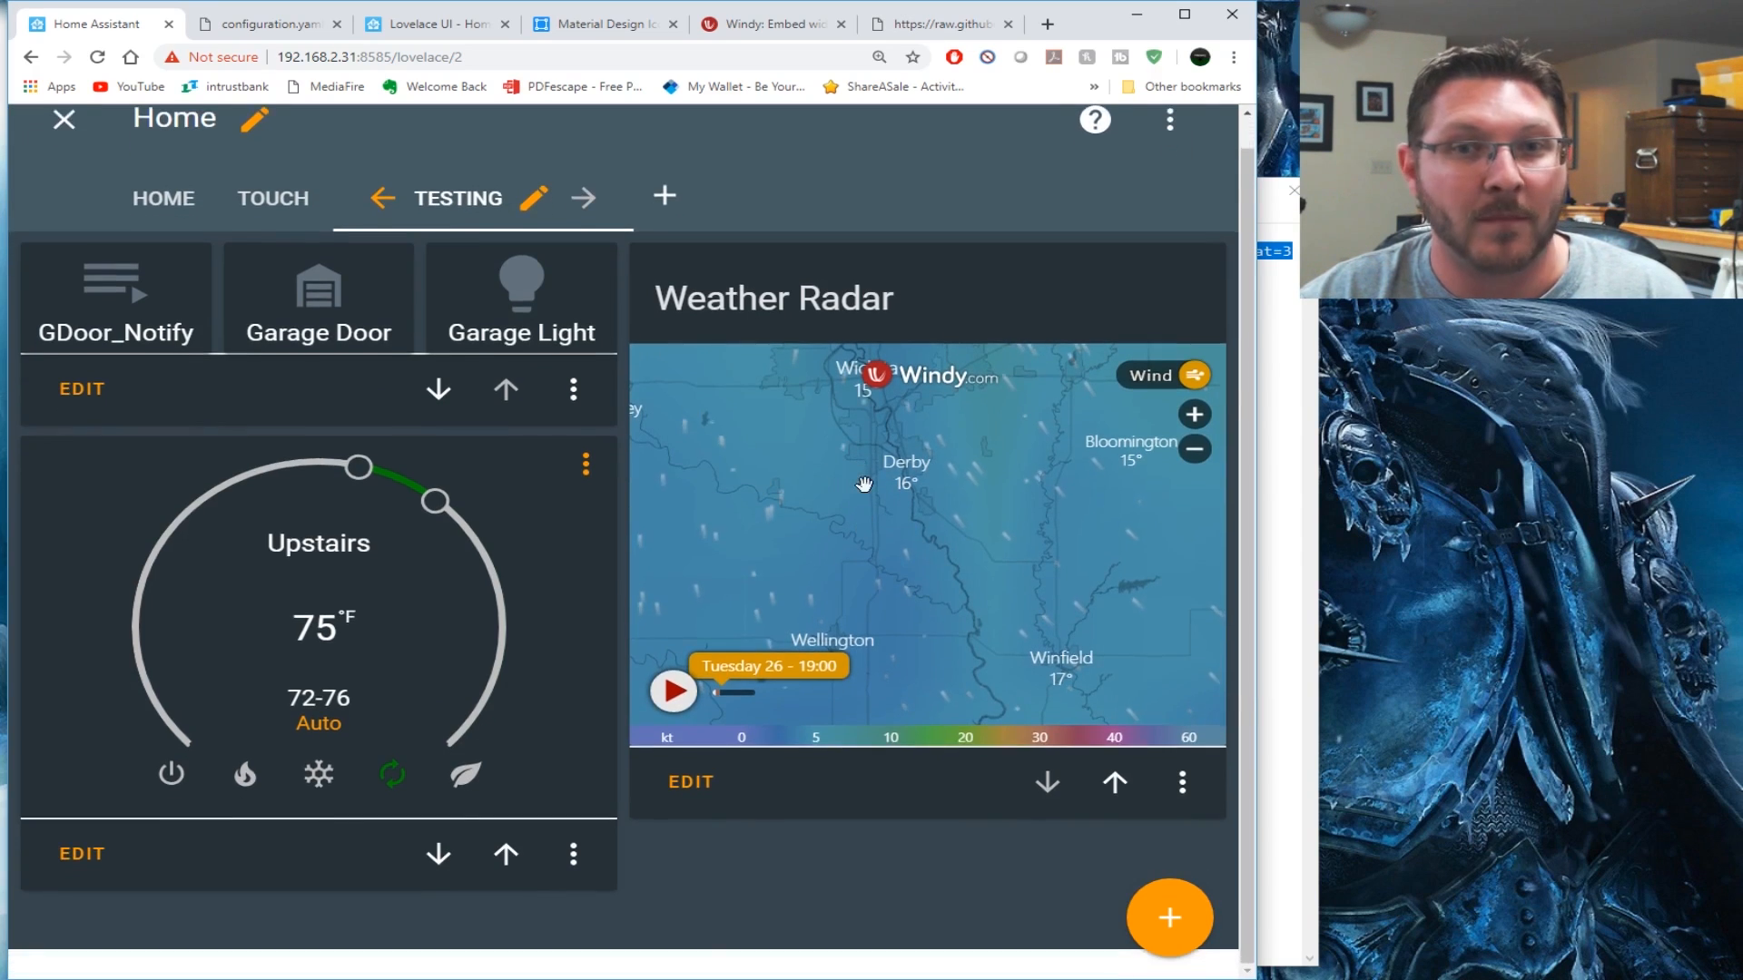
Add a gauge card to the Testing view, named Upstairs Temp, using the Upstairs Thermostat temperature sensor
left_click(1169, 902)
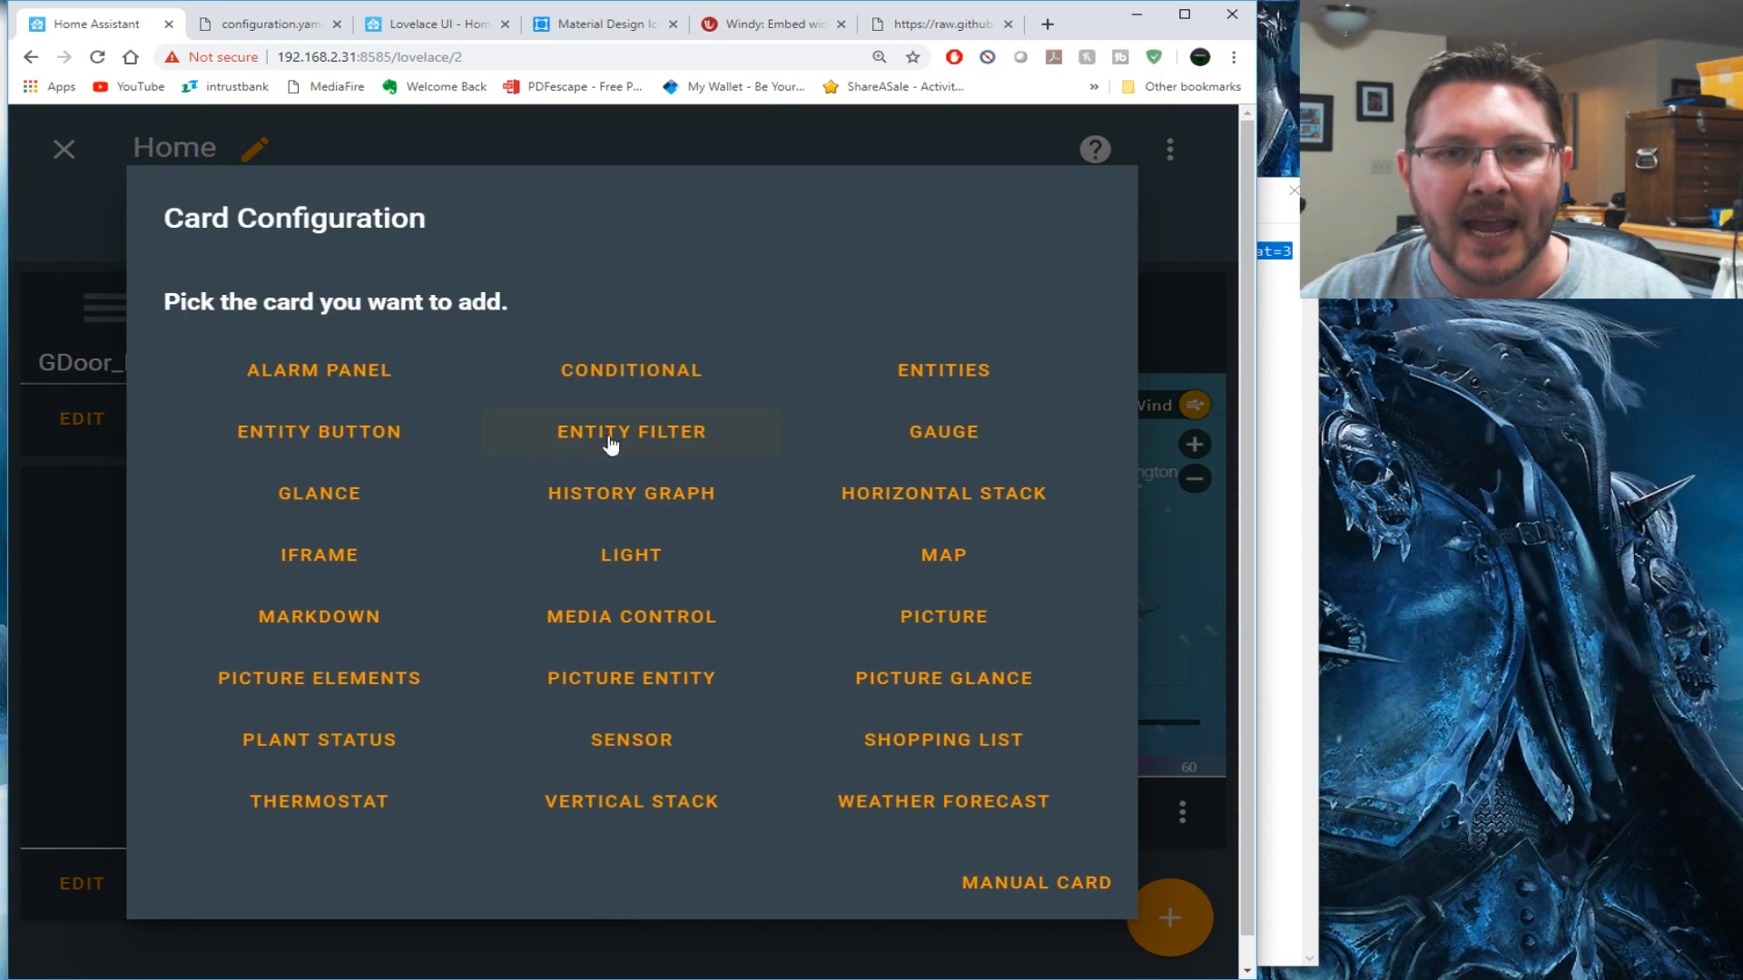
left_click(956, 444)
left_click(316, 302)
type("Up")
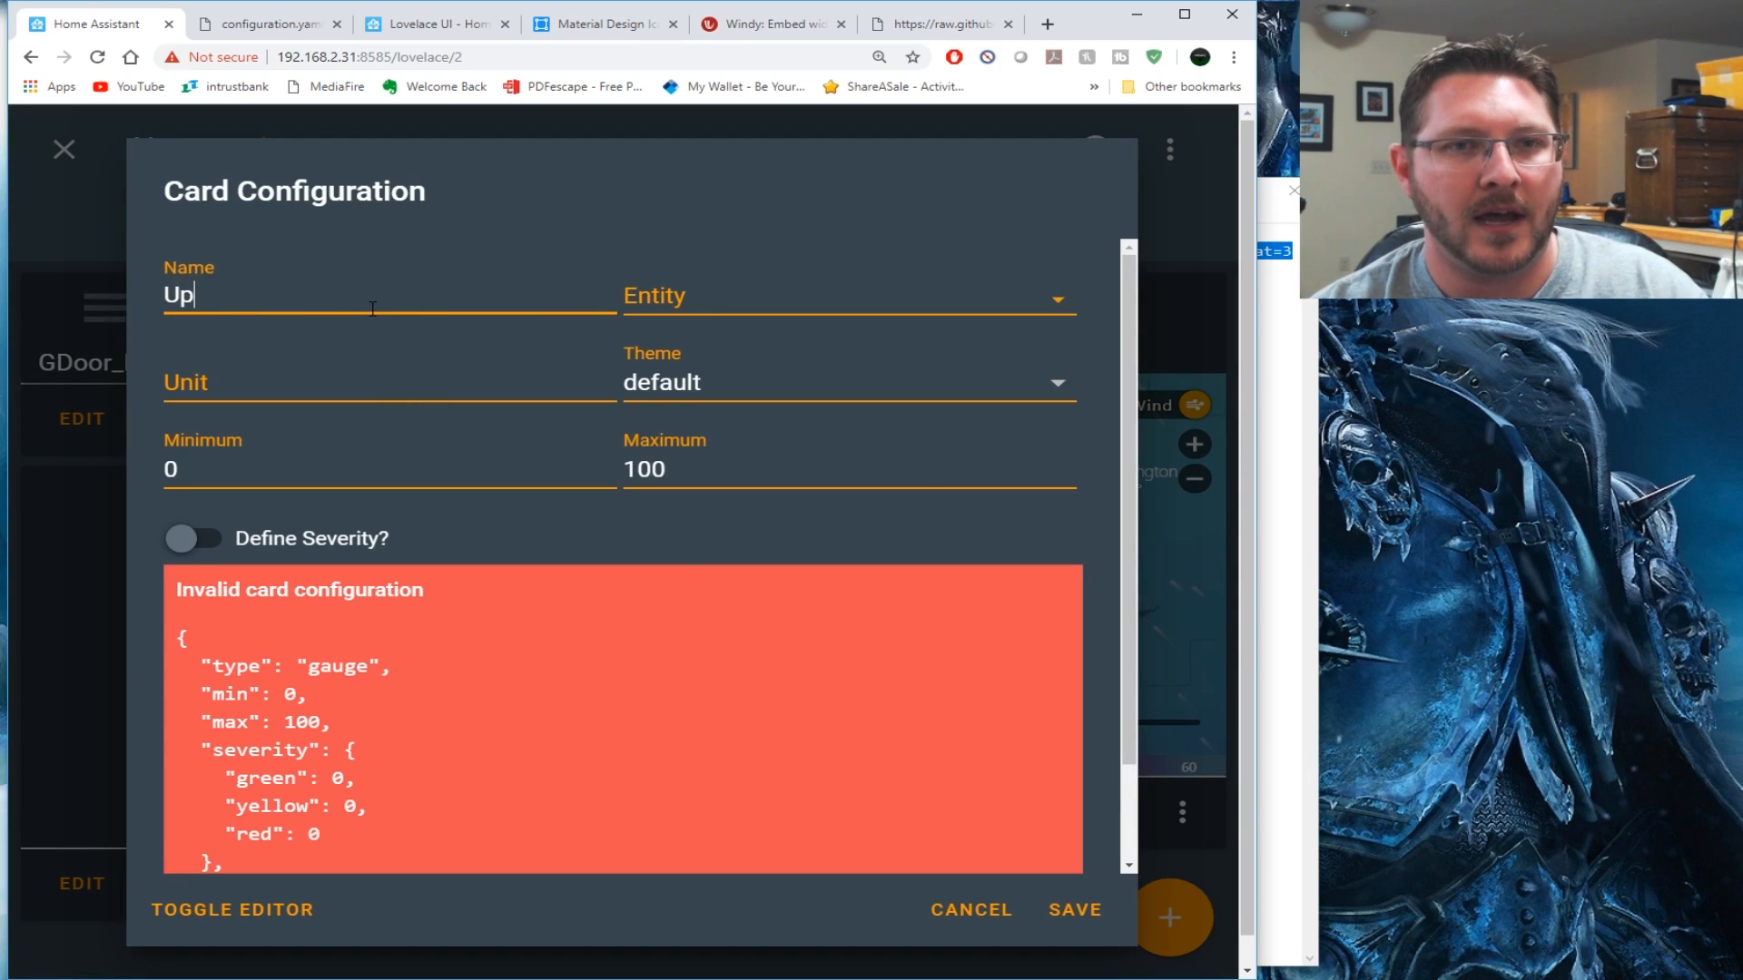
type("stairs Temp")
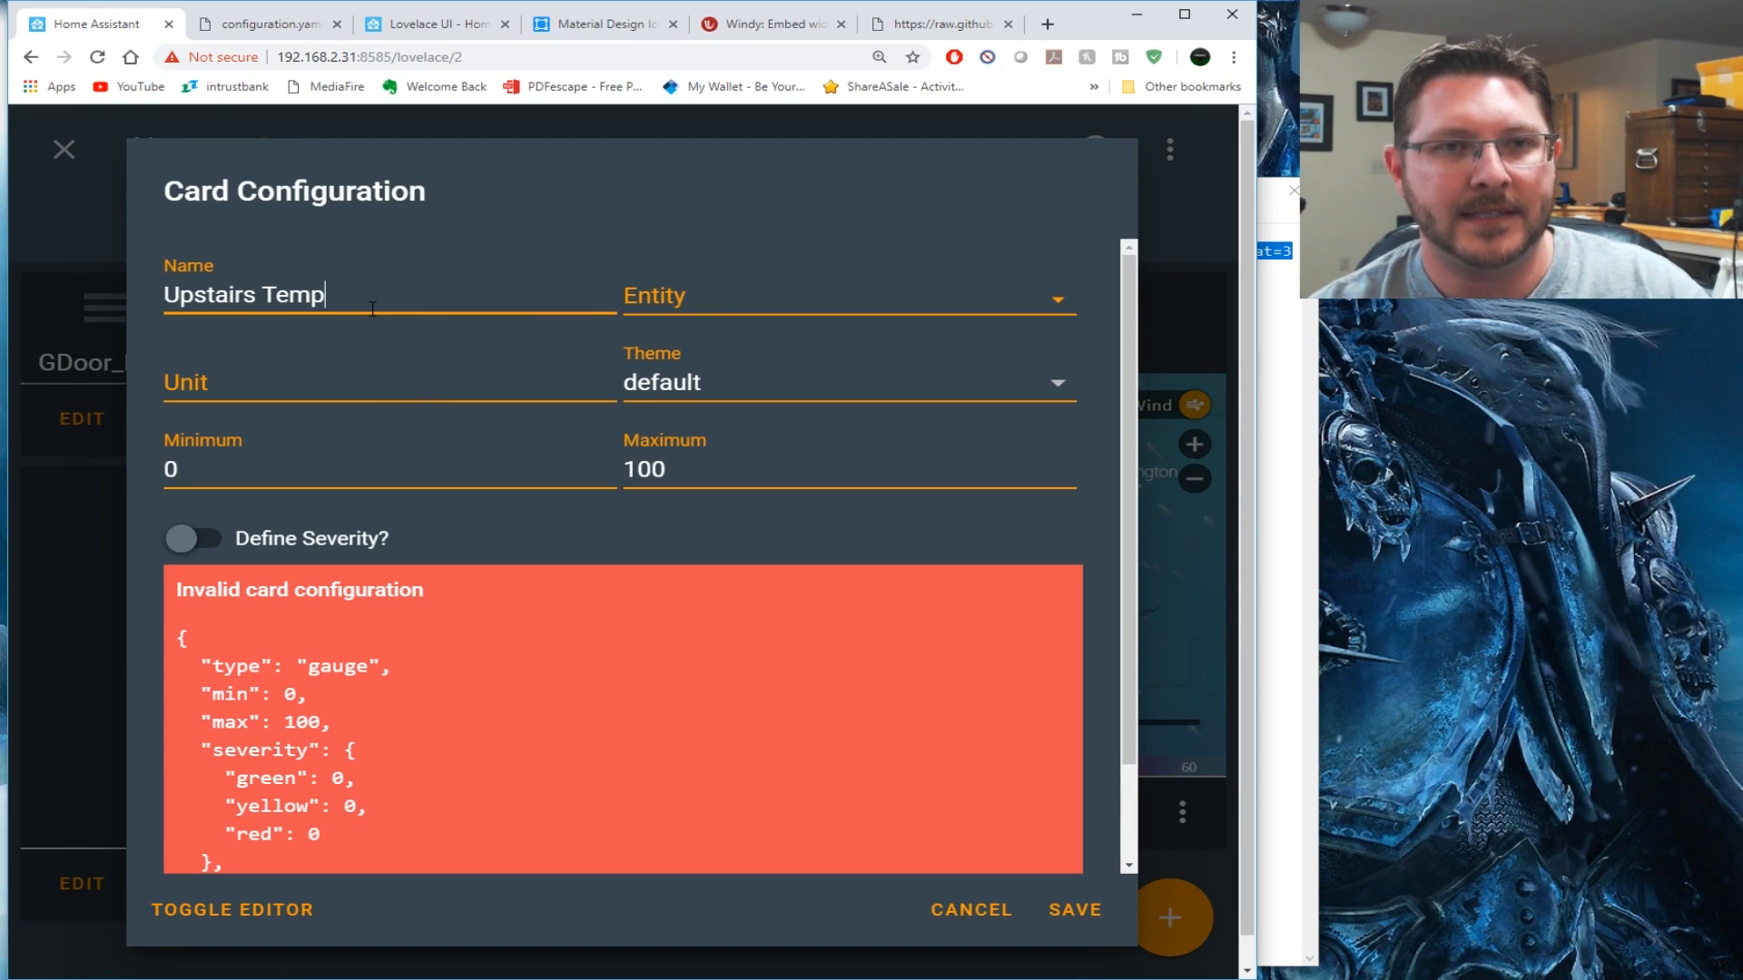
left_click(780, 319)
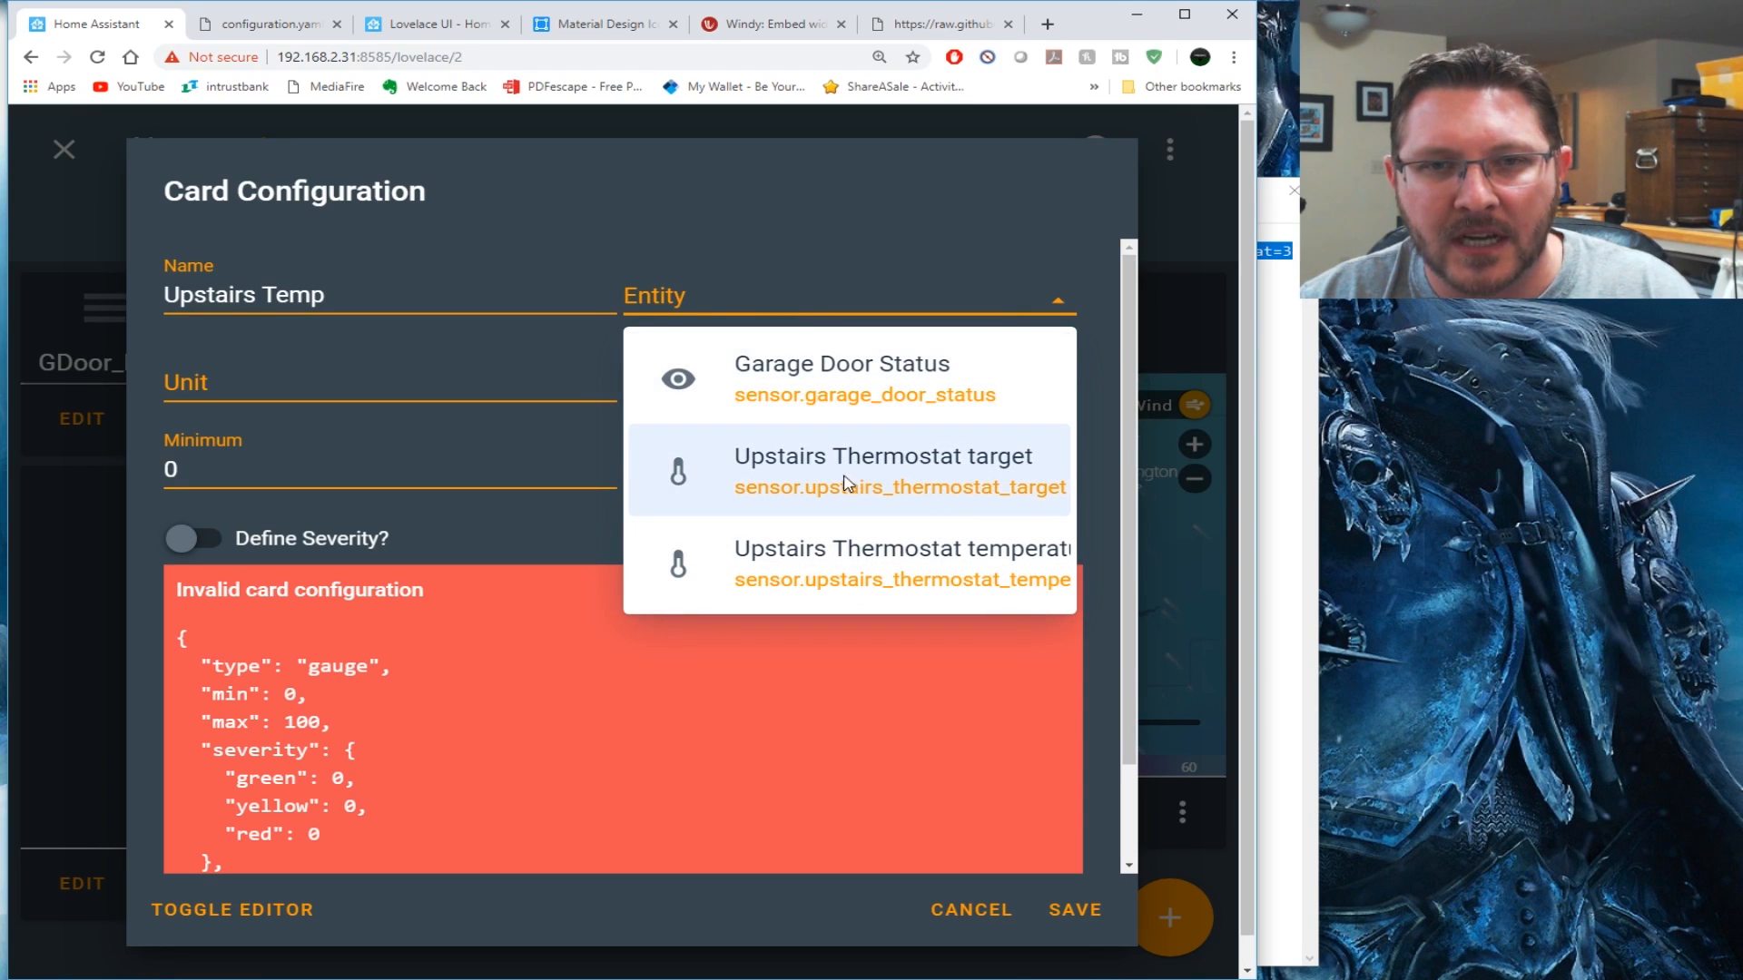
left_click(912, 570)
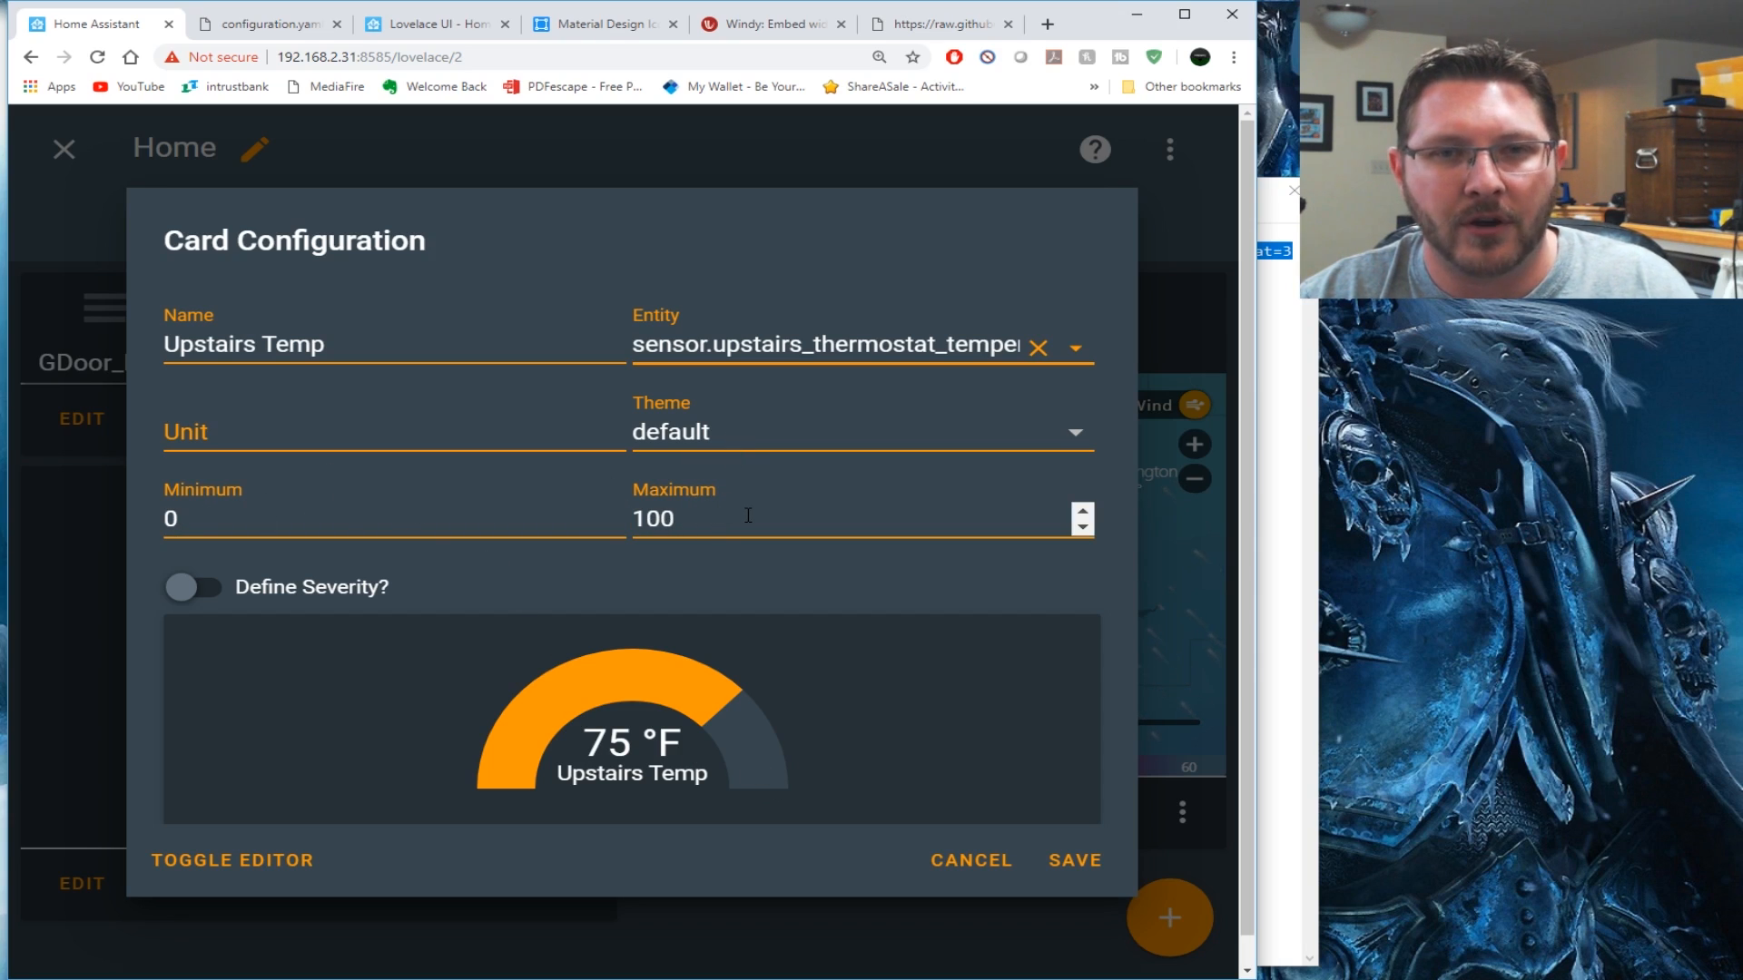
Enable severity for the Upstairs Temp gauge and set its red threshold to 85
left_click(198, 590)
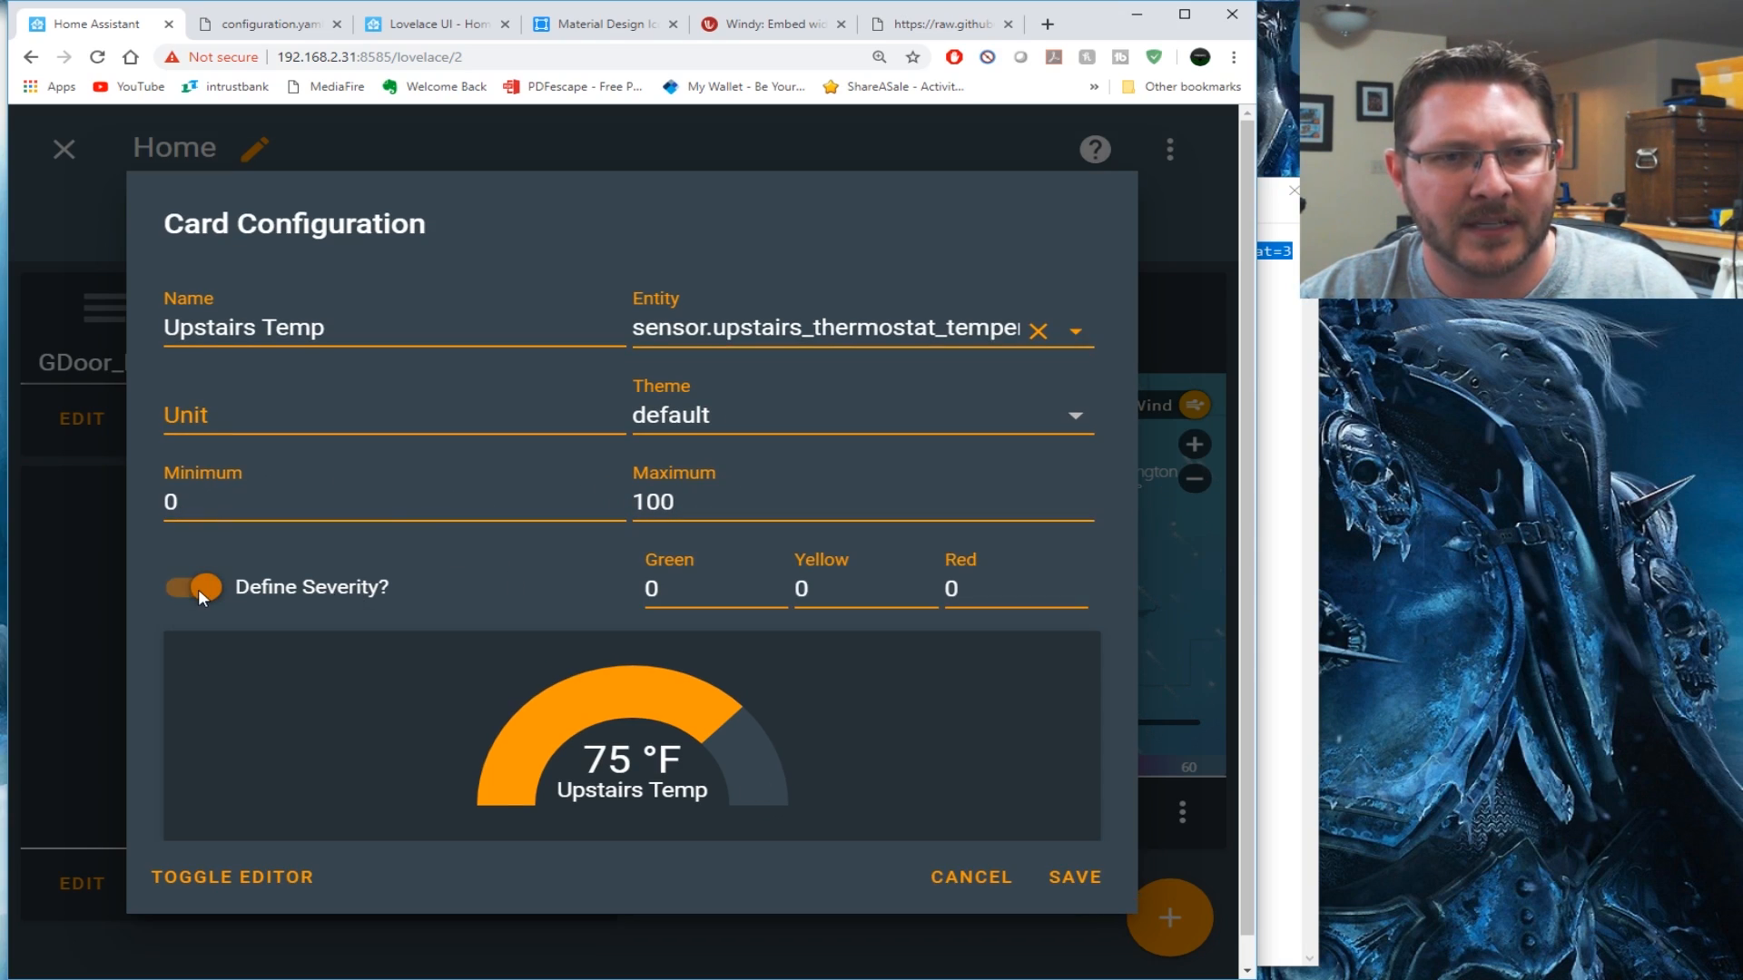
left_click(196, 588)
left_click(194, 586)
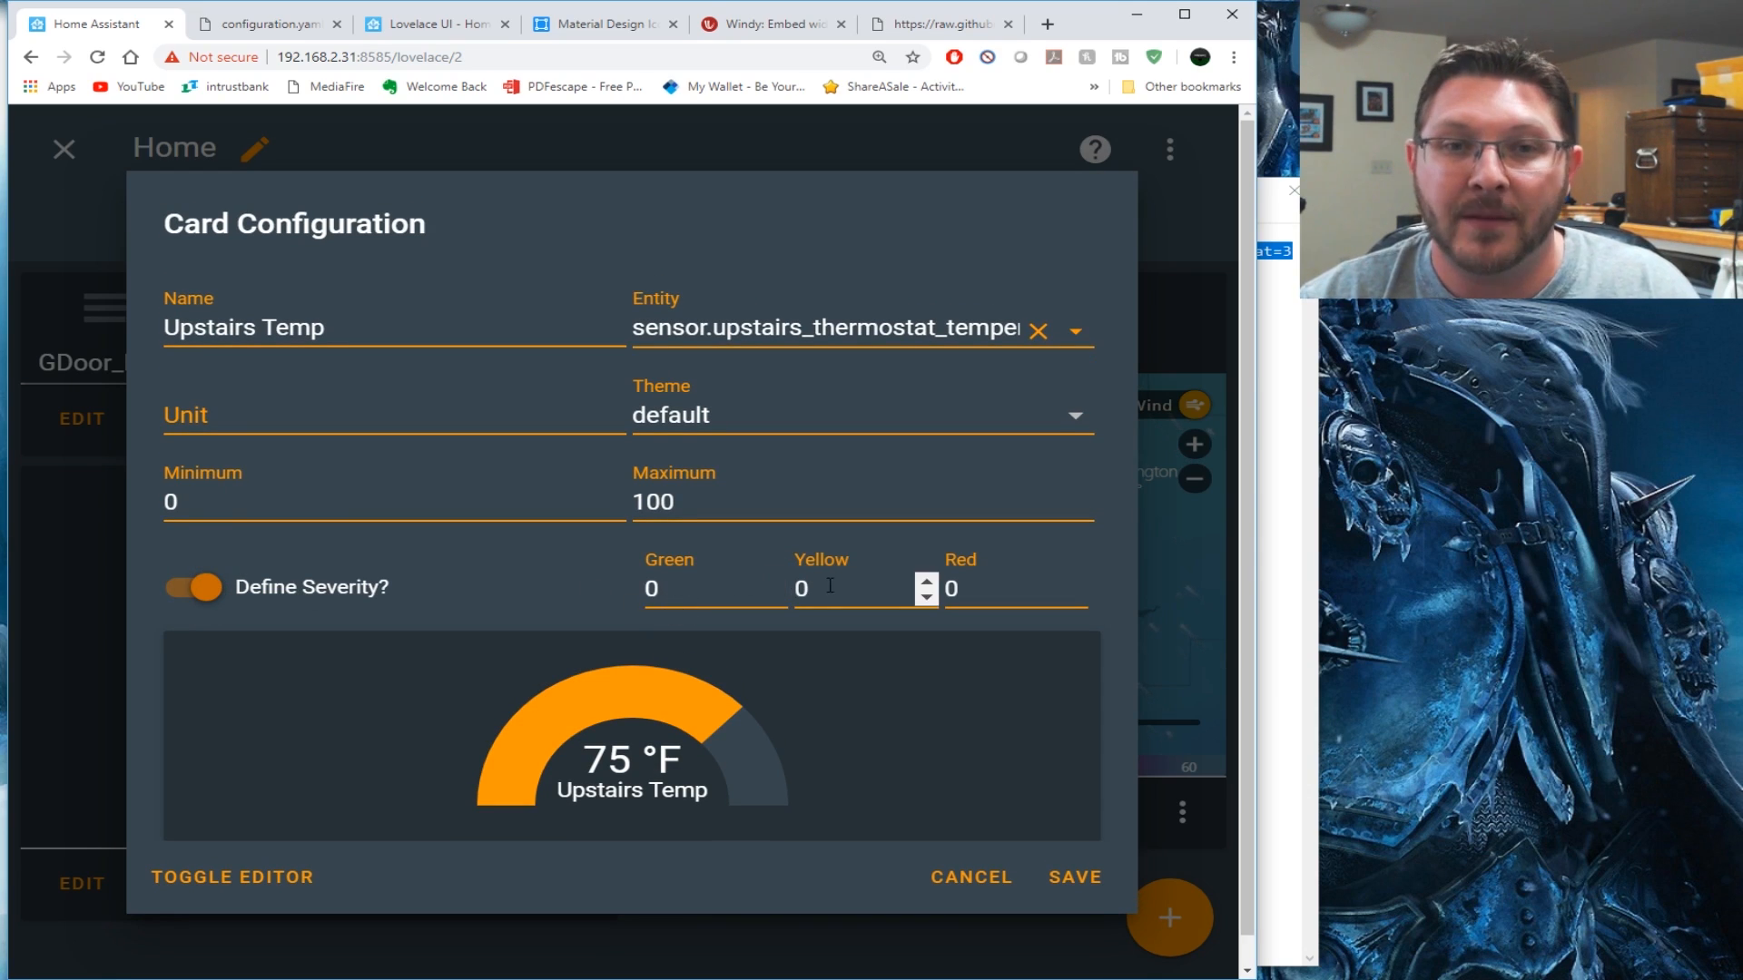
left_click(968, 582)
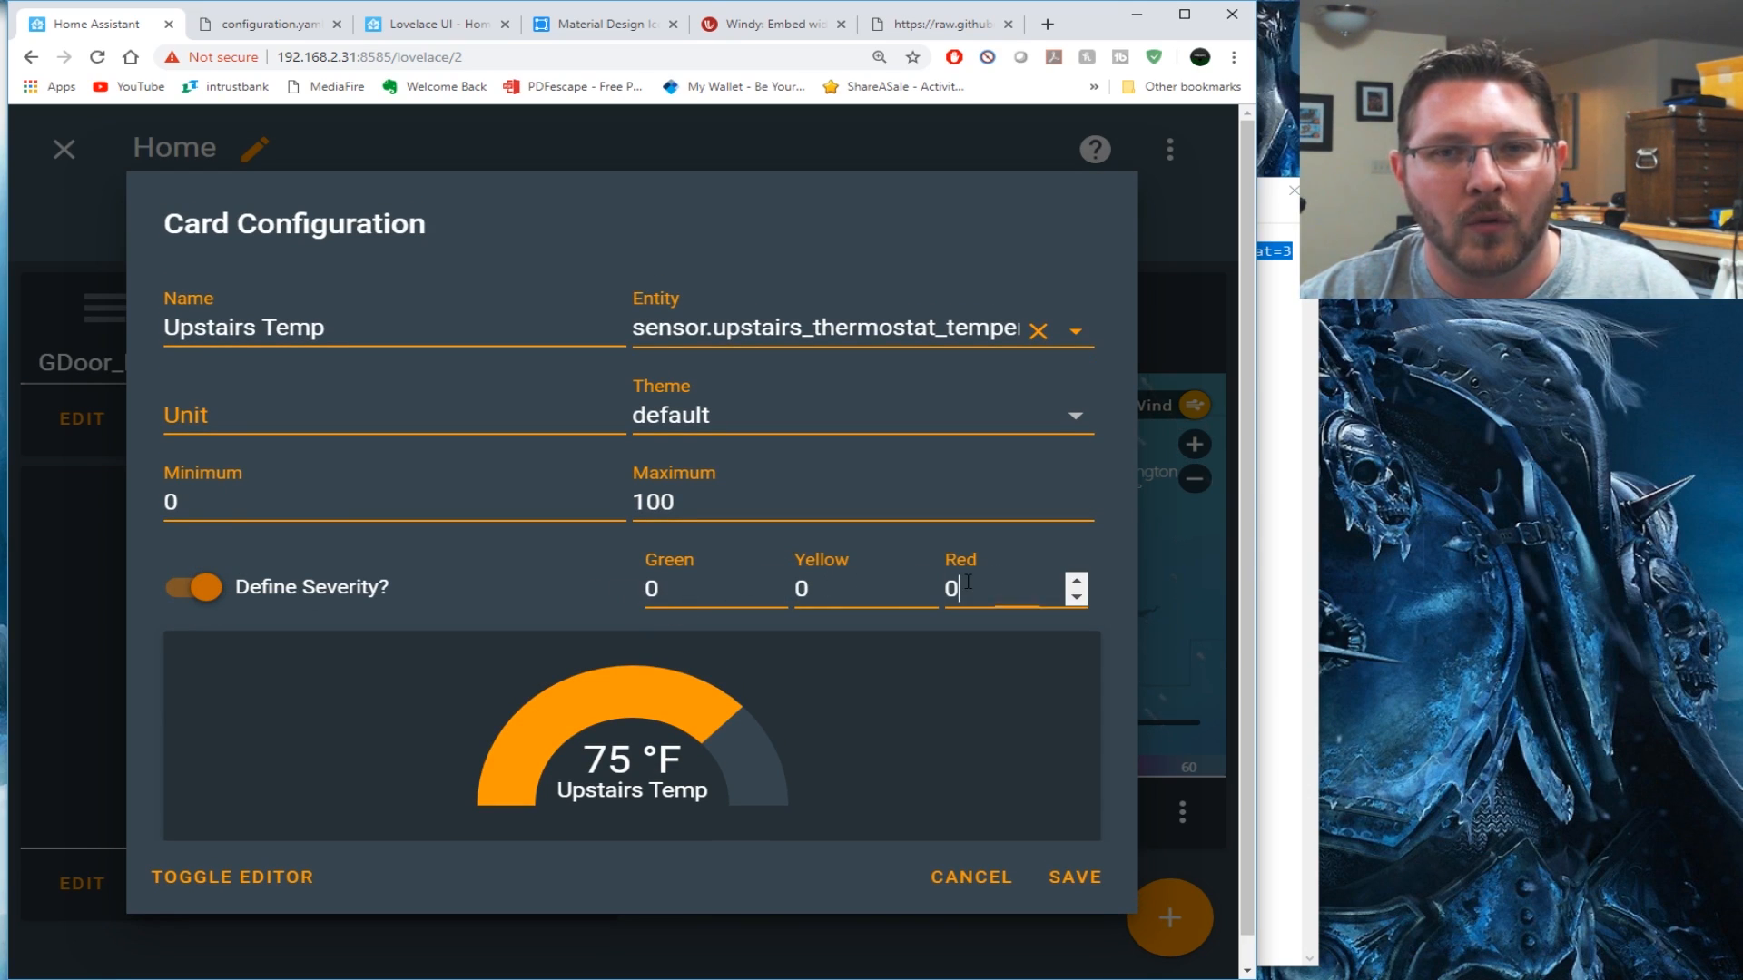
key("ctrl+a")
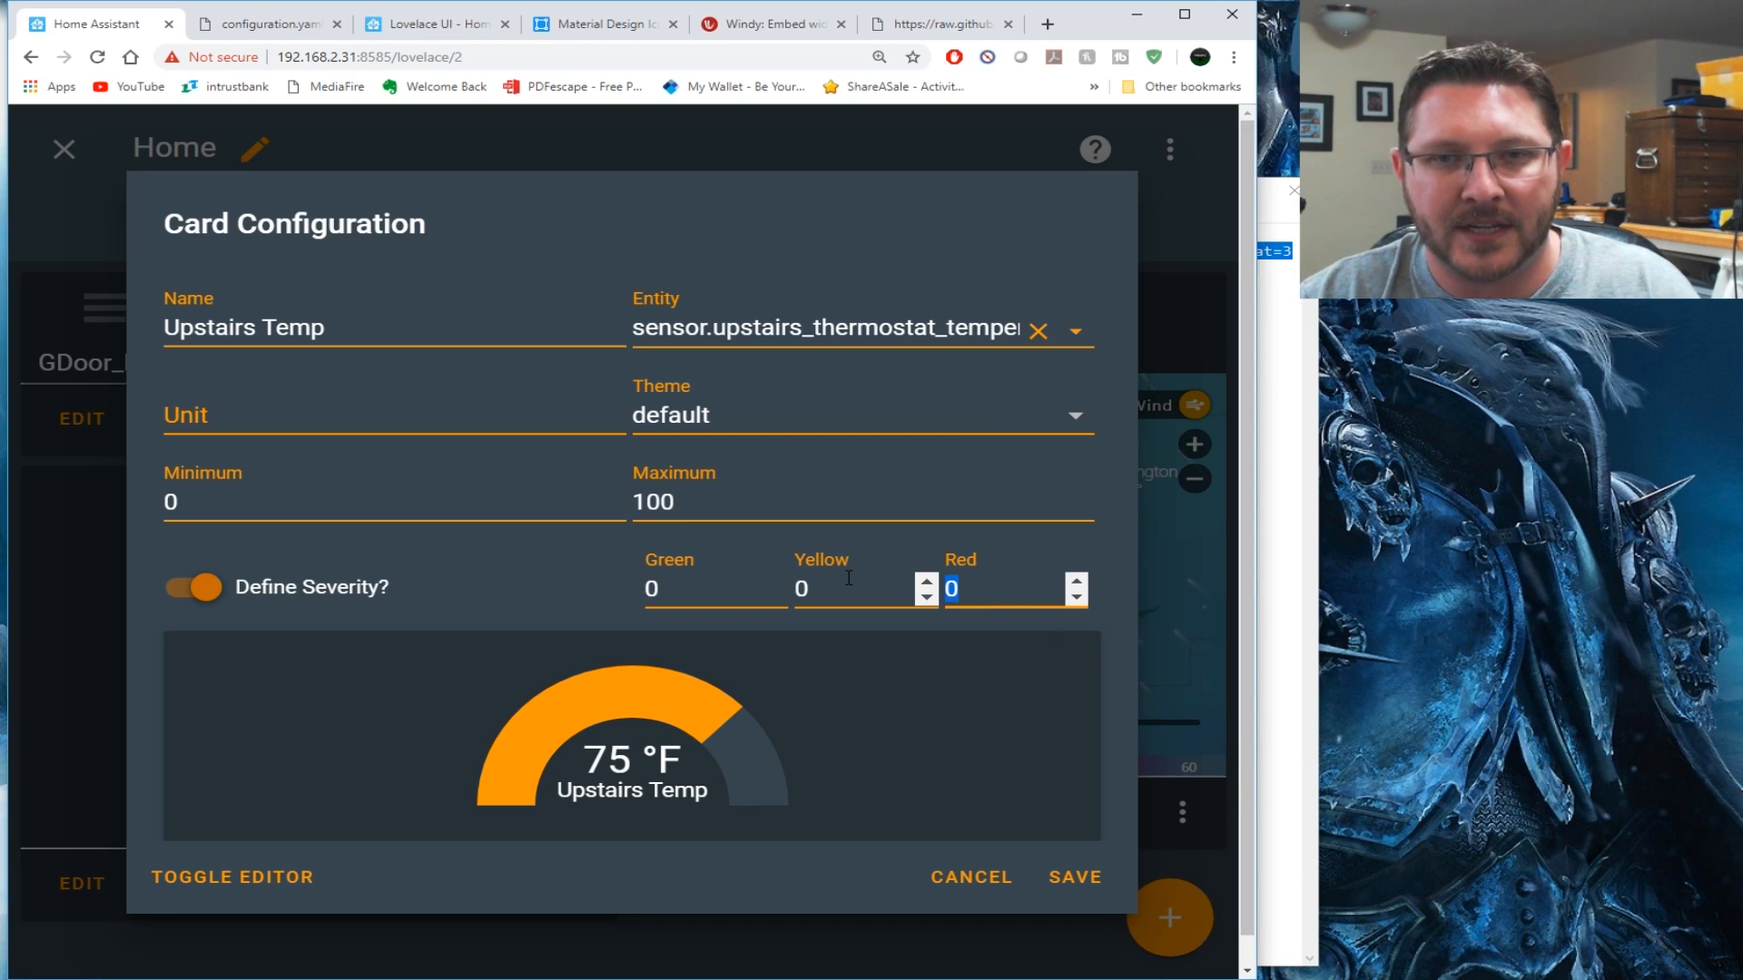
type("85")
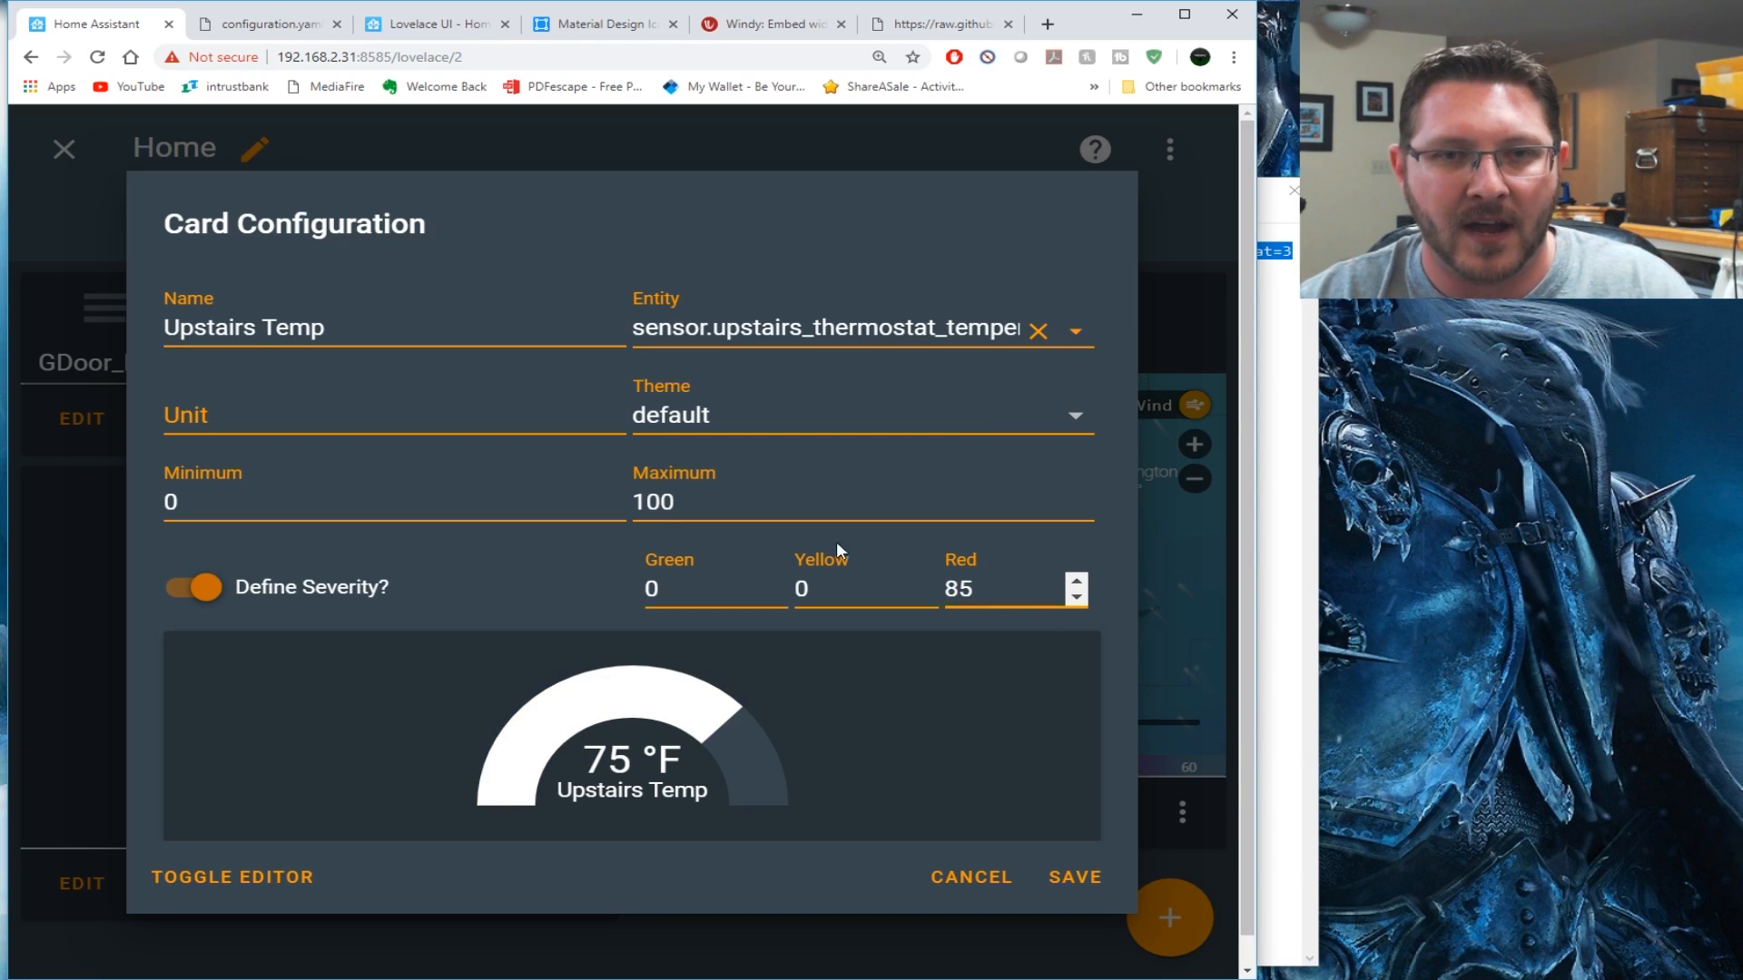
Set the gauge's yellow severity threshold to 55 and its green threshold to 70
left_click(852, 603)
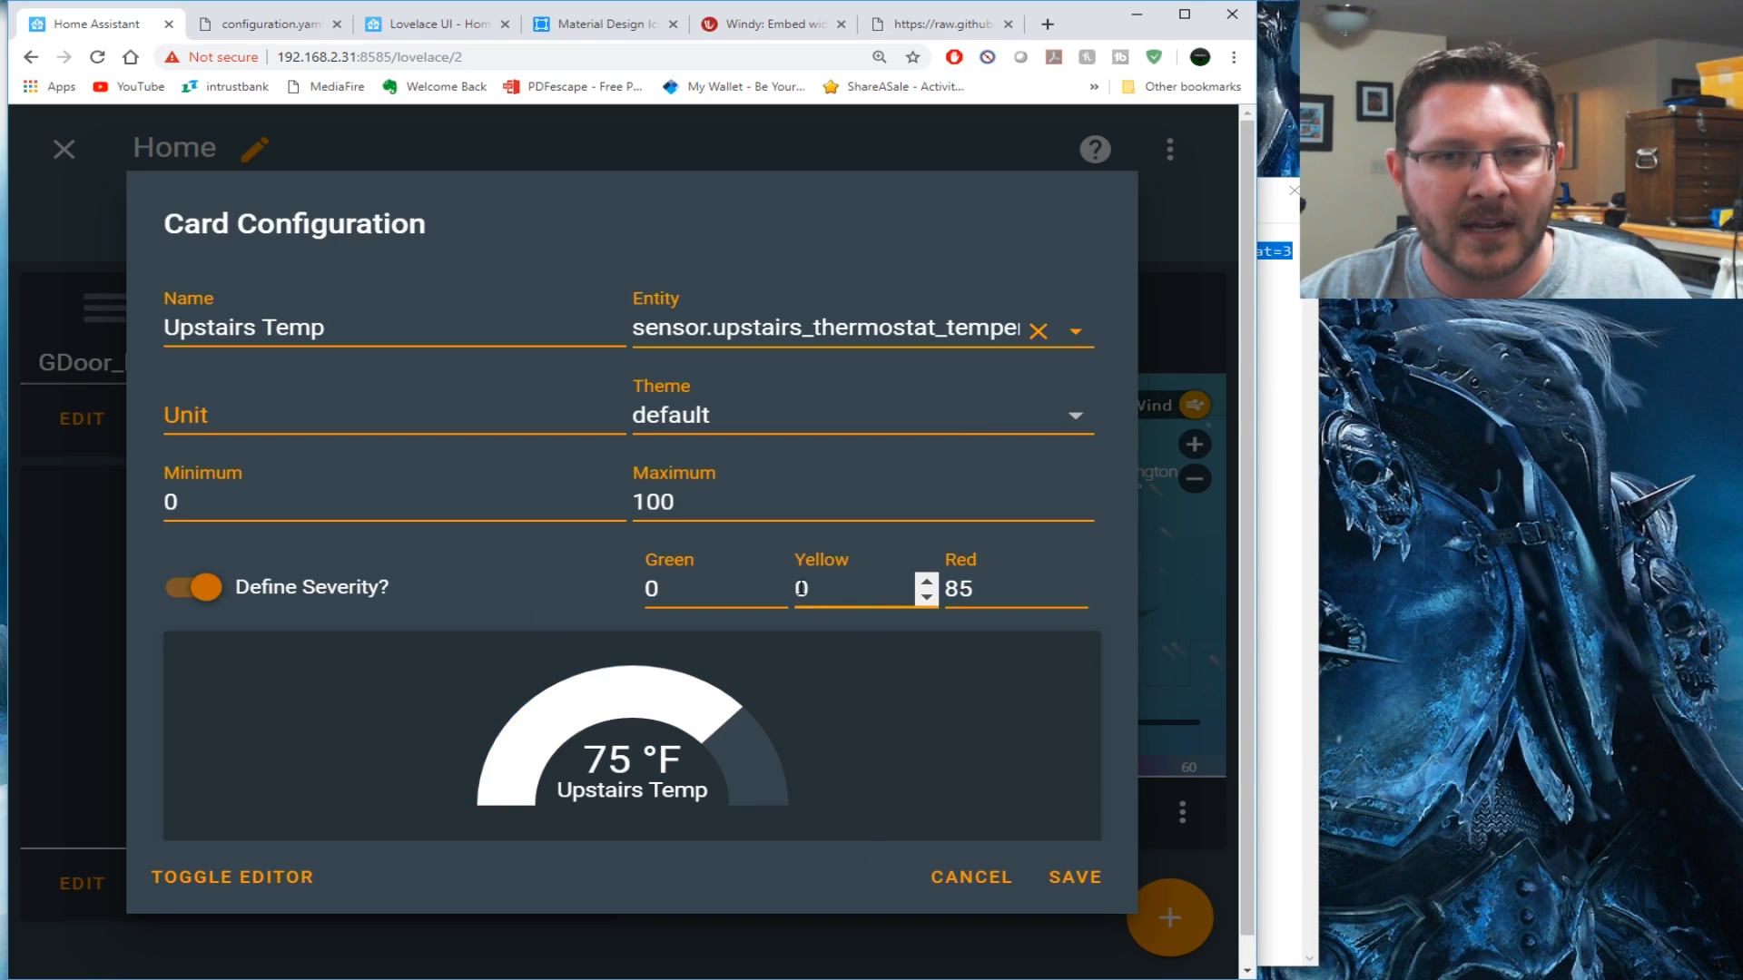
key("ctrl+a")
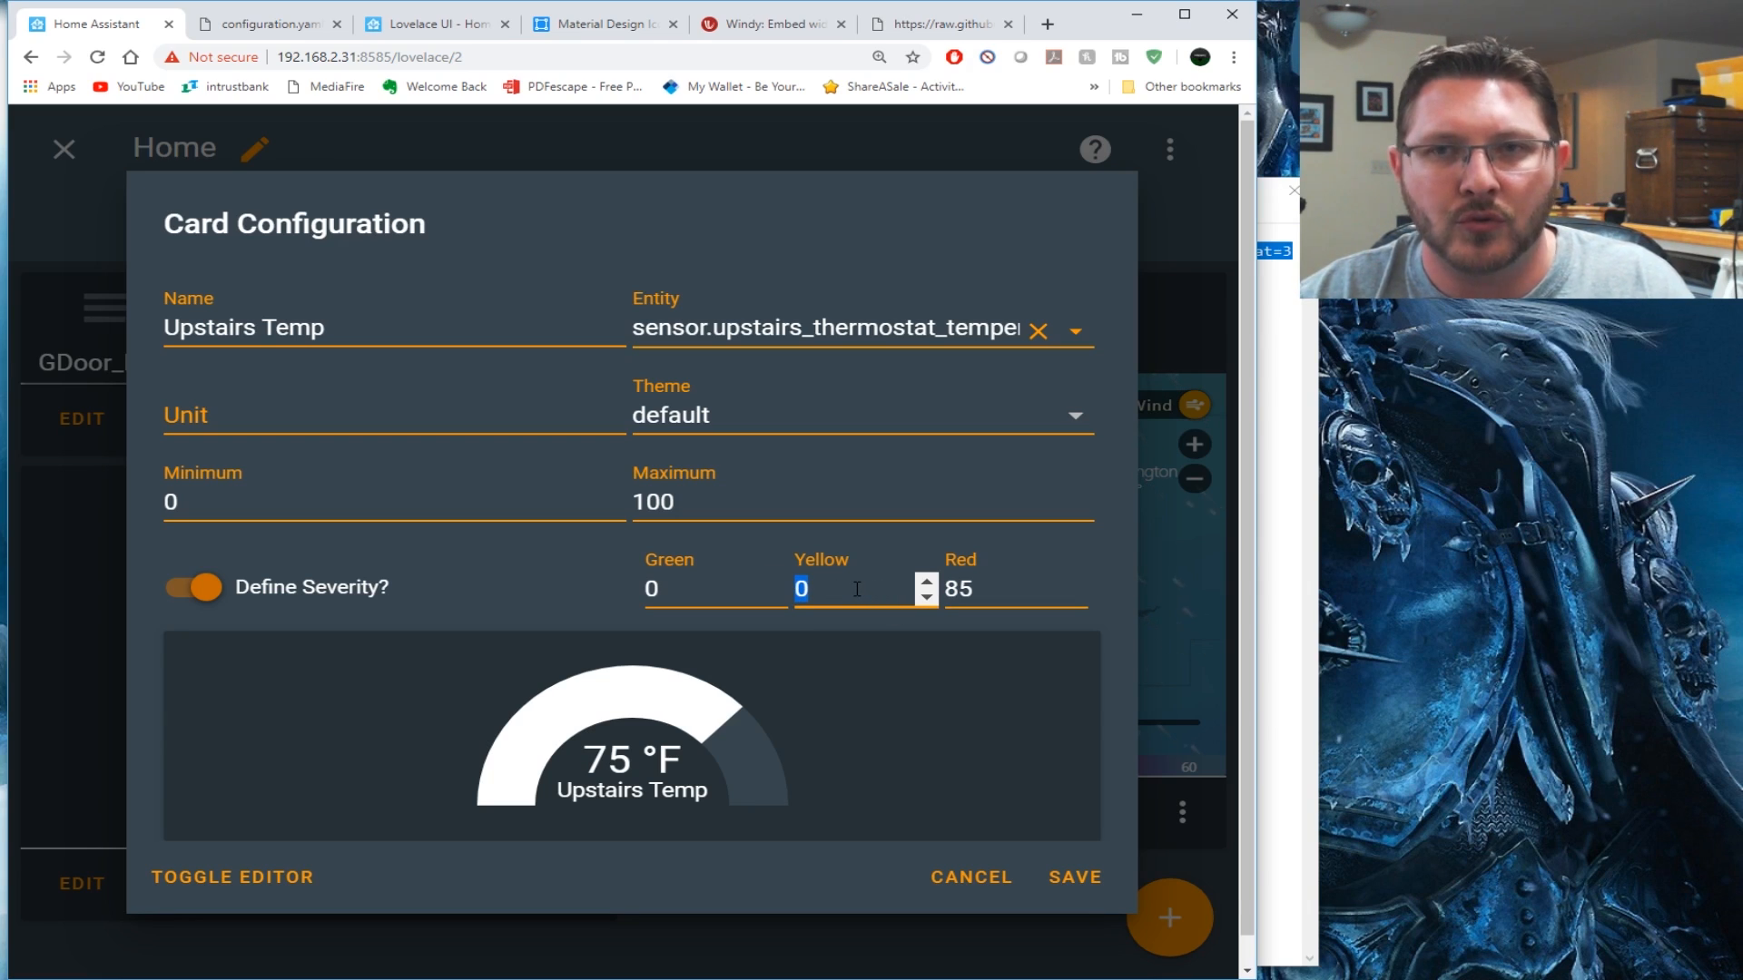
left_click(855, 589)
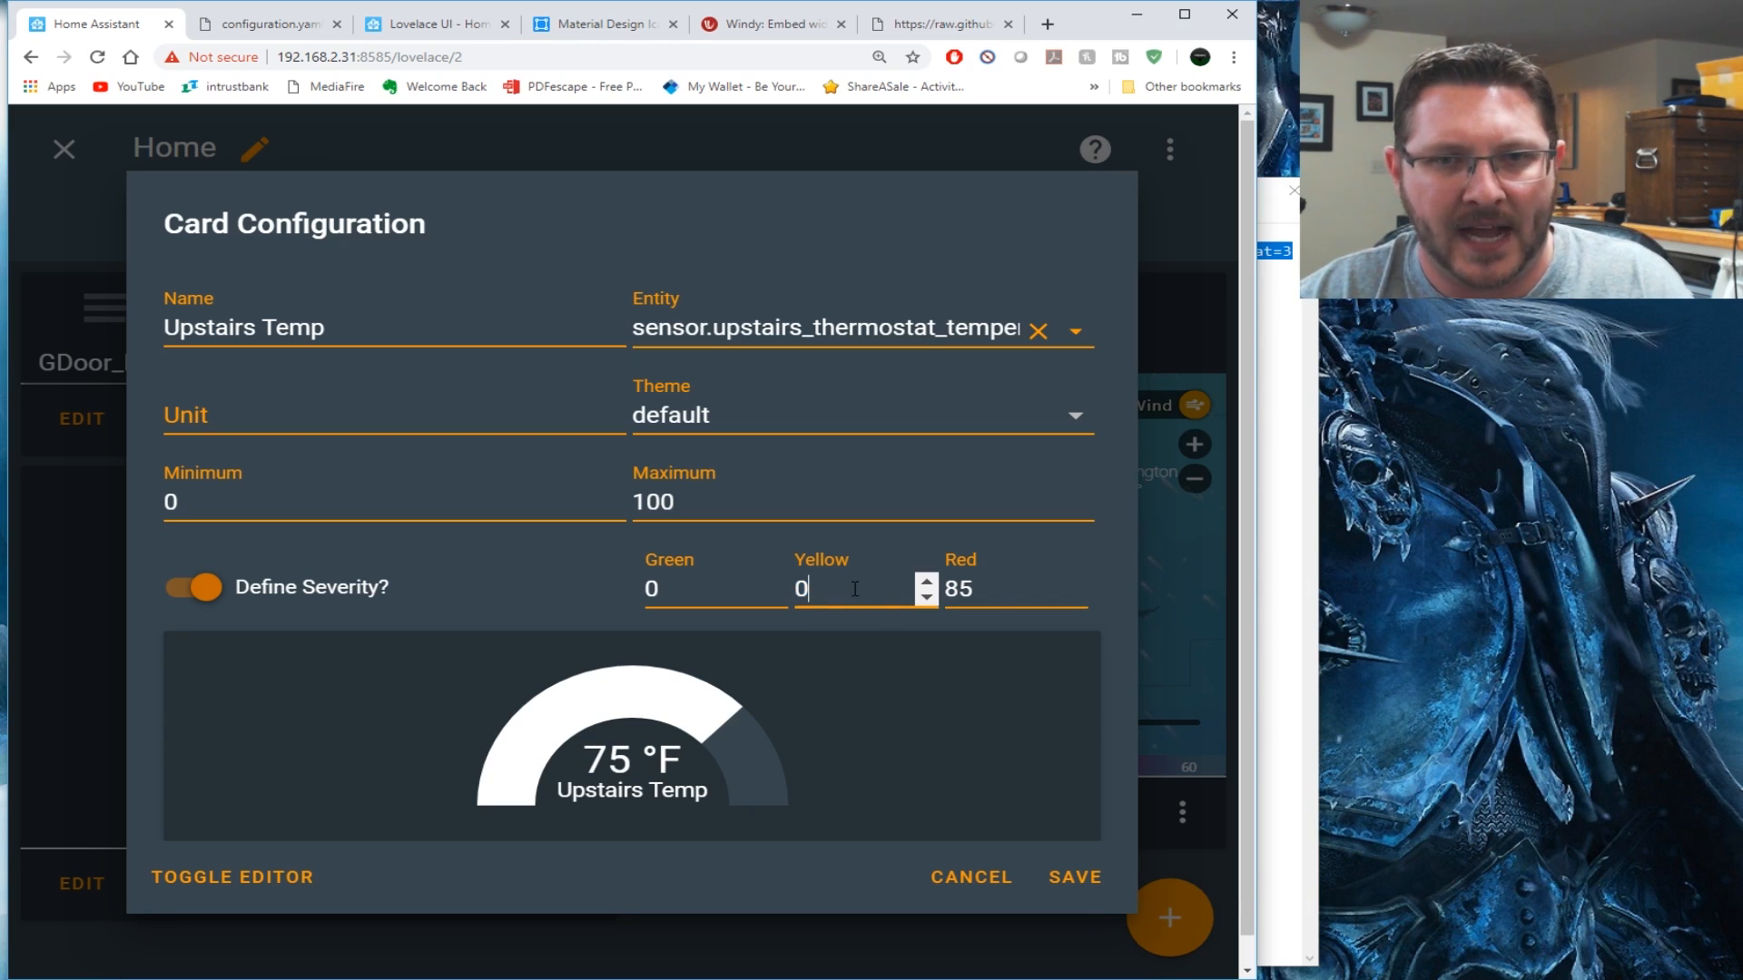
key("ctrl+a")
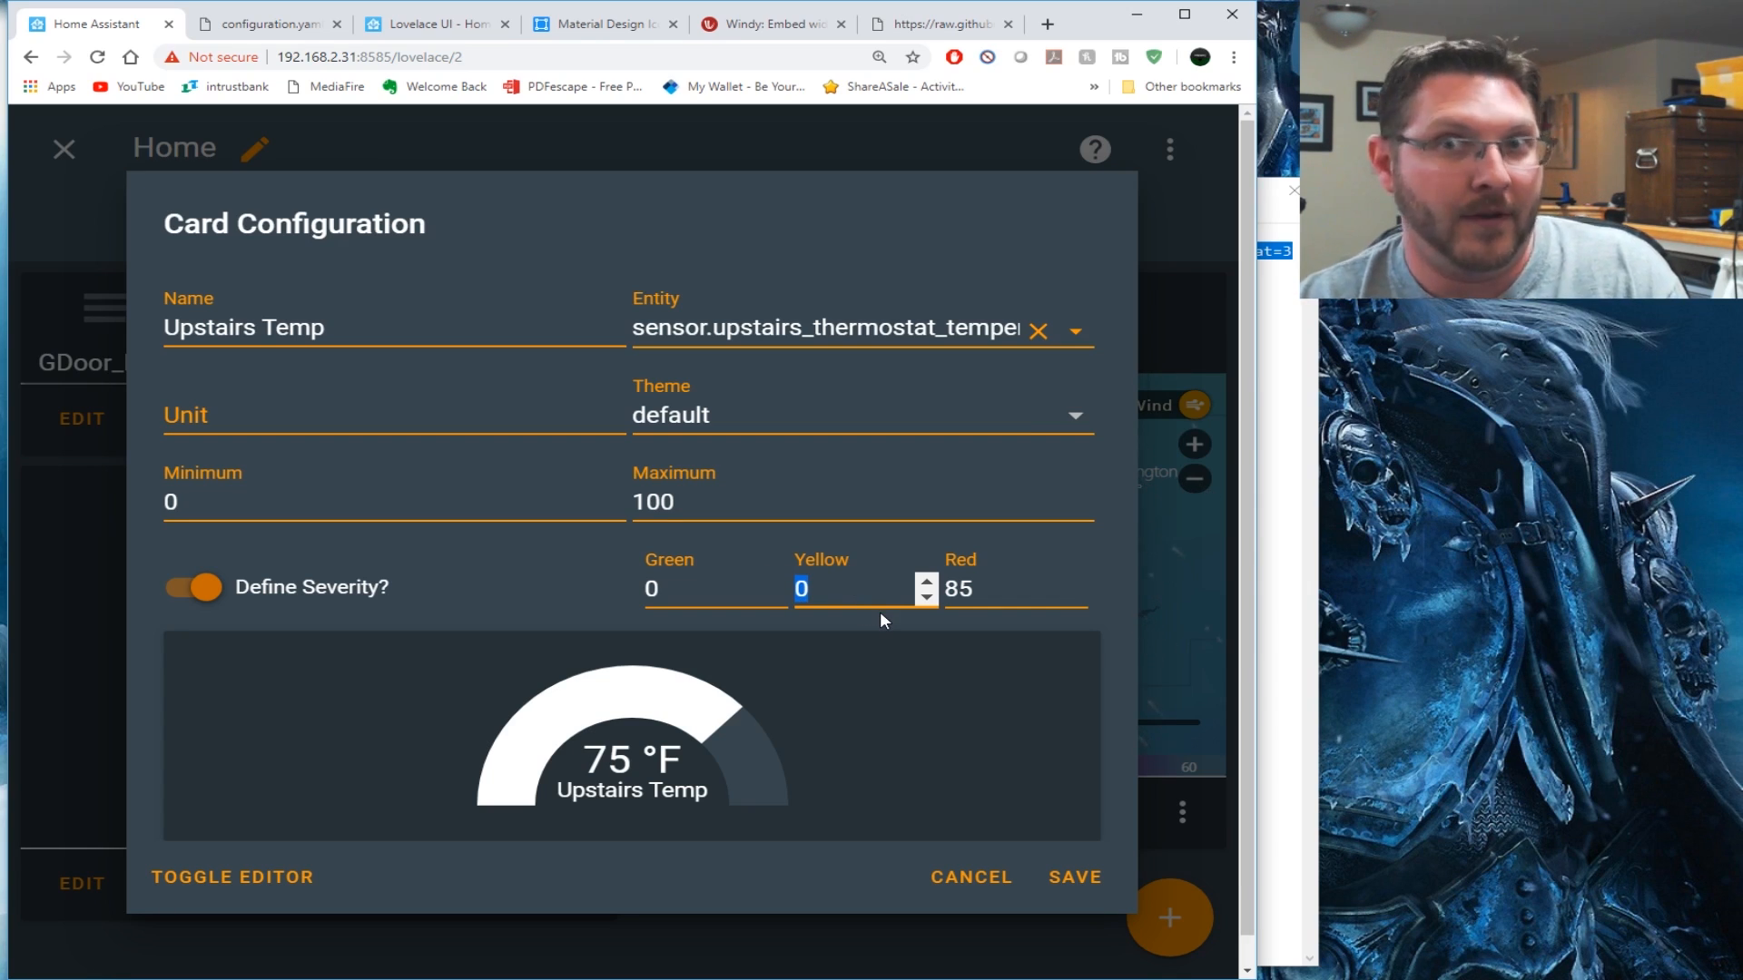
type("55")
left_click(699, 598)
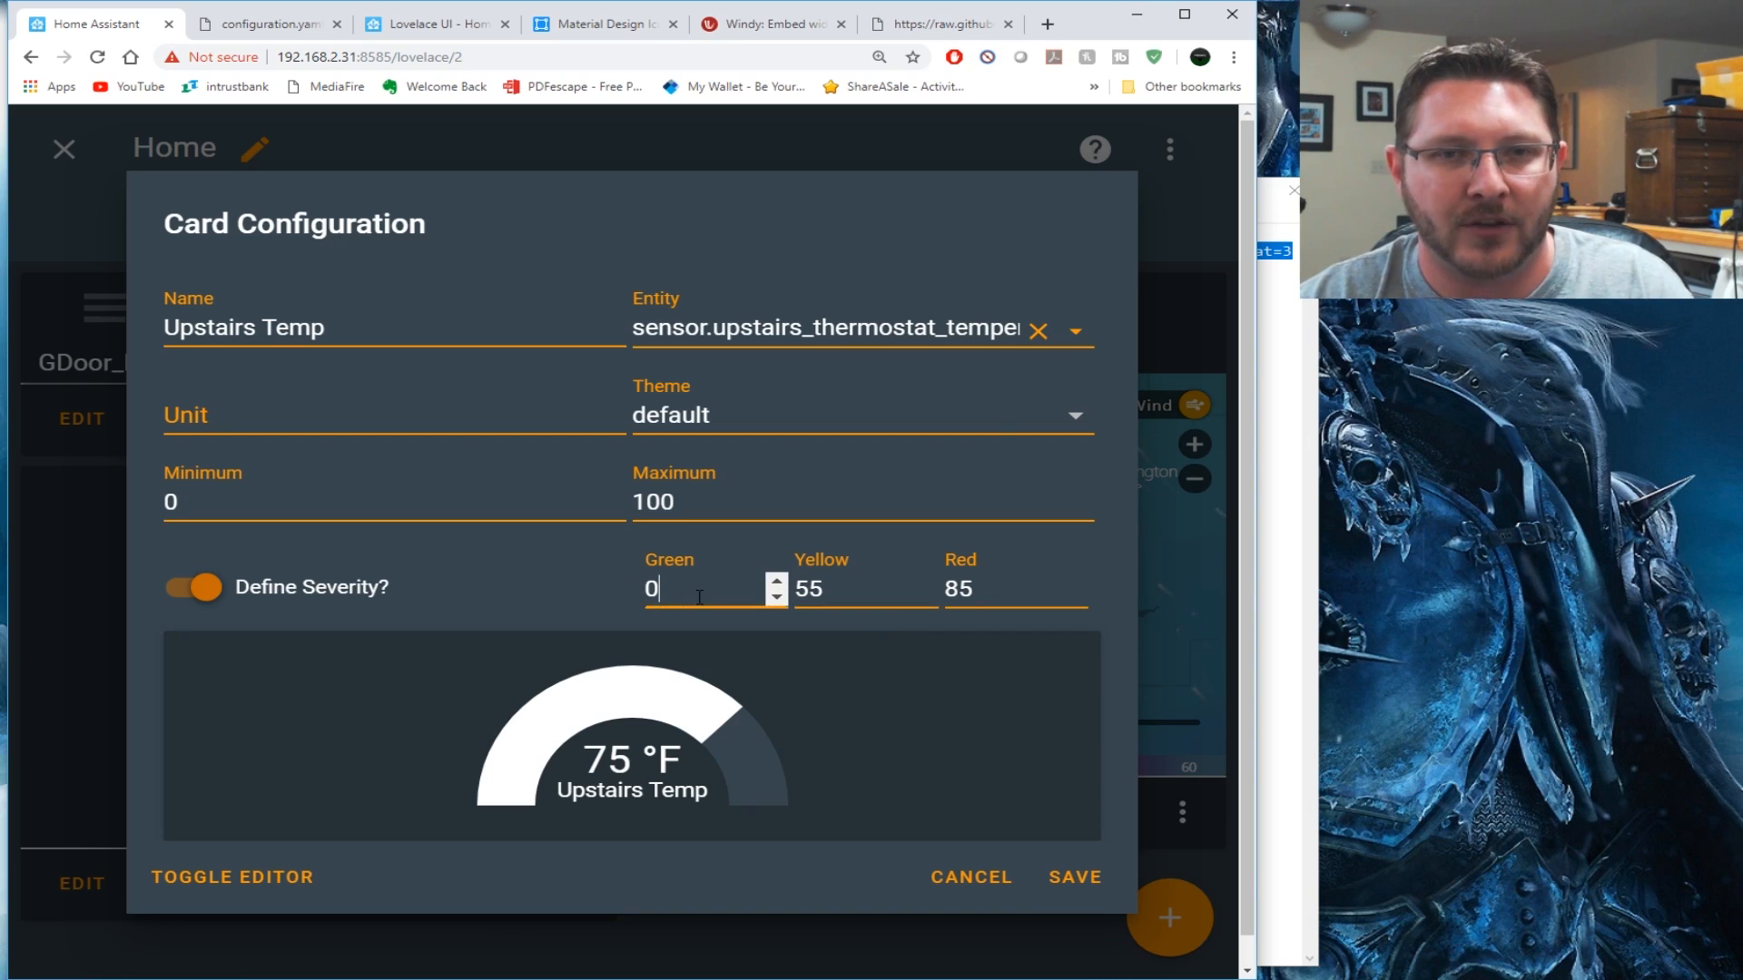
key("BackSpace")
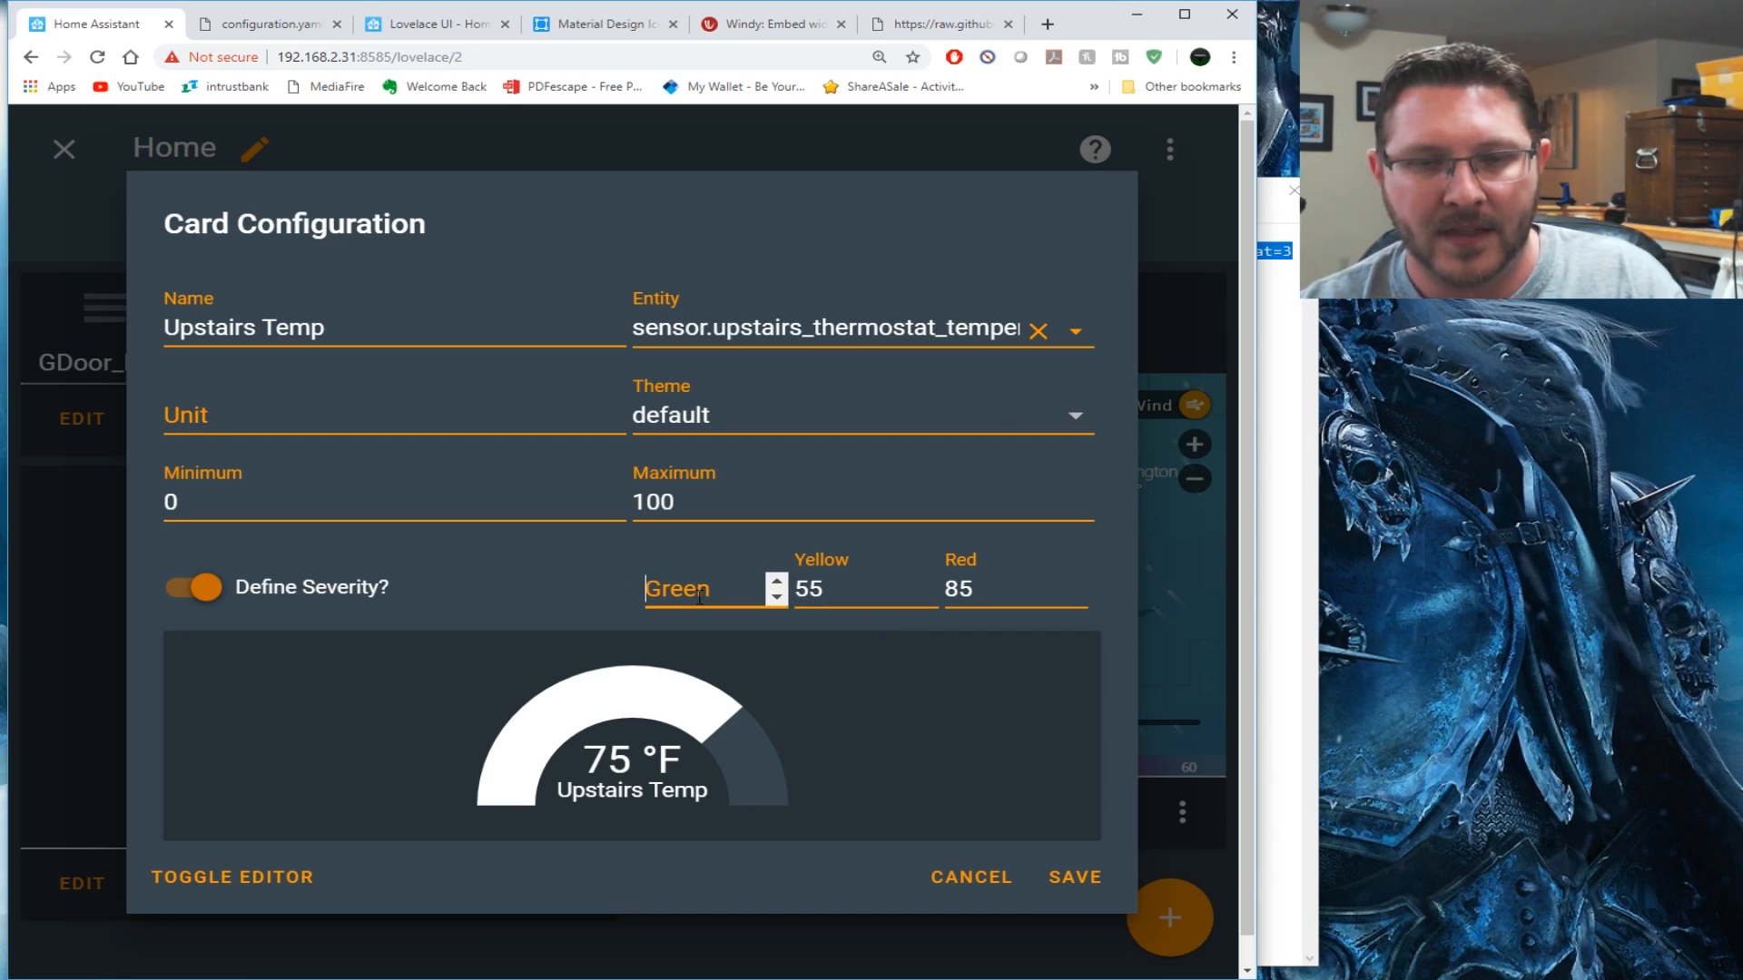
type("70")
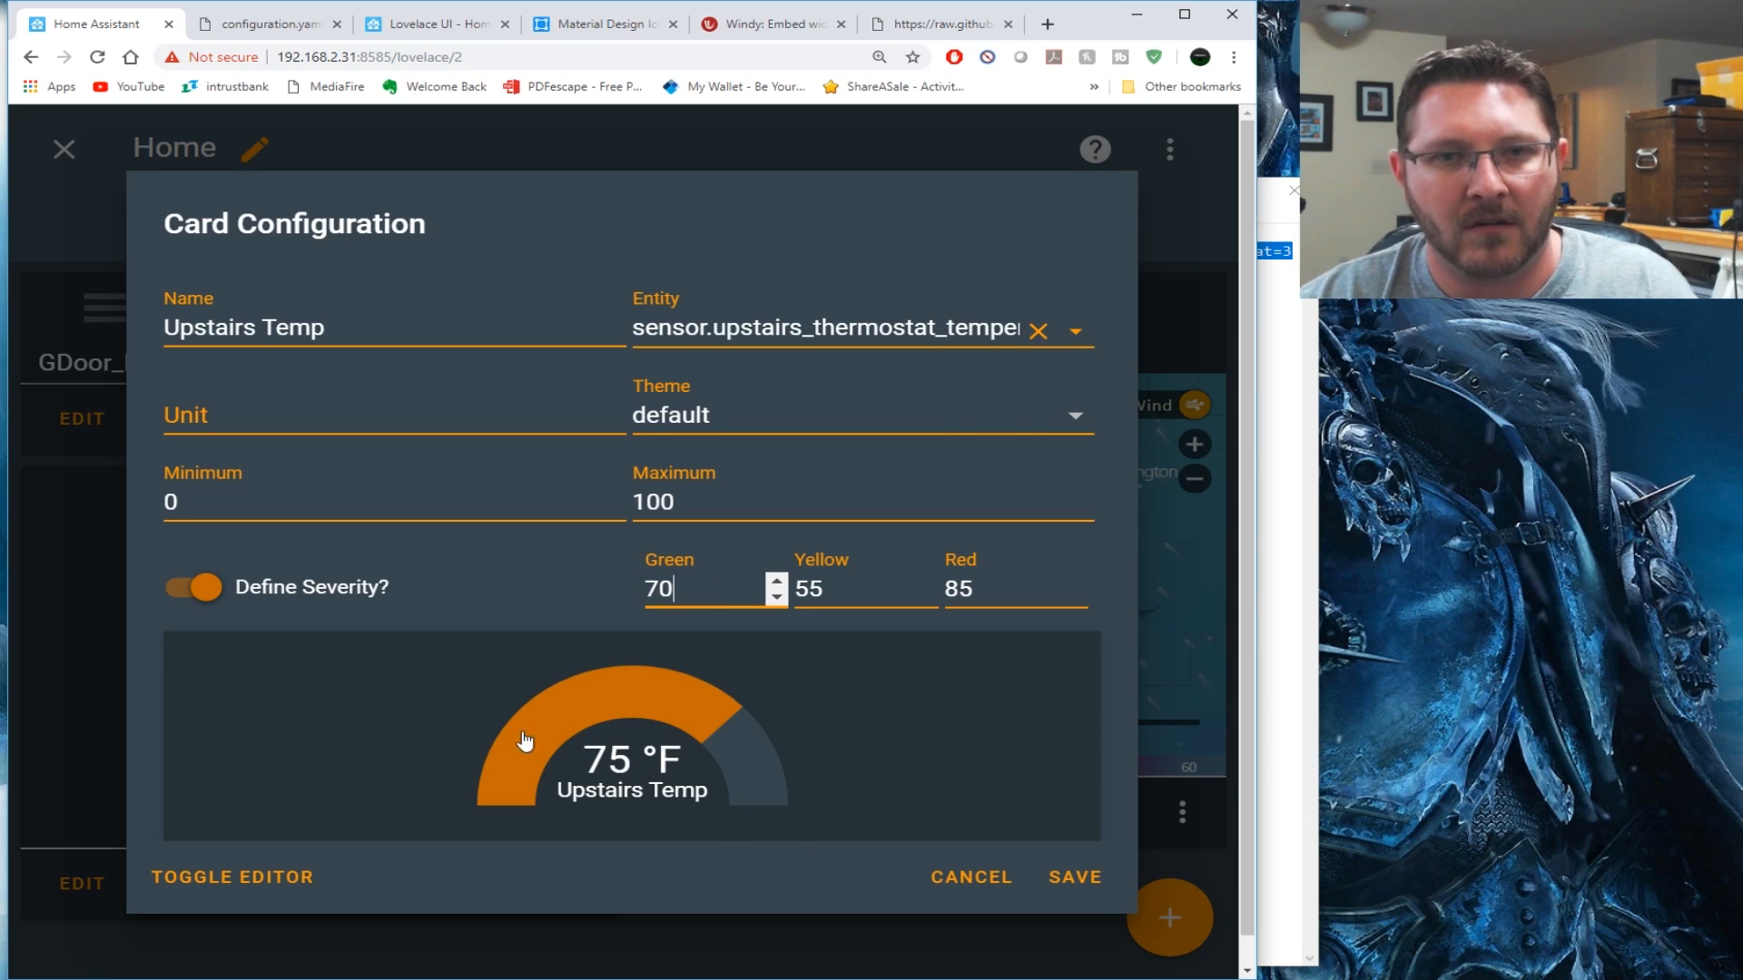
Turn off the severity definition for the Upstairs Temp gauge and save the card
left_click(214, 589)
left_click(1072, 867)
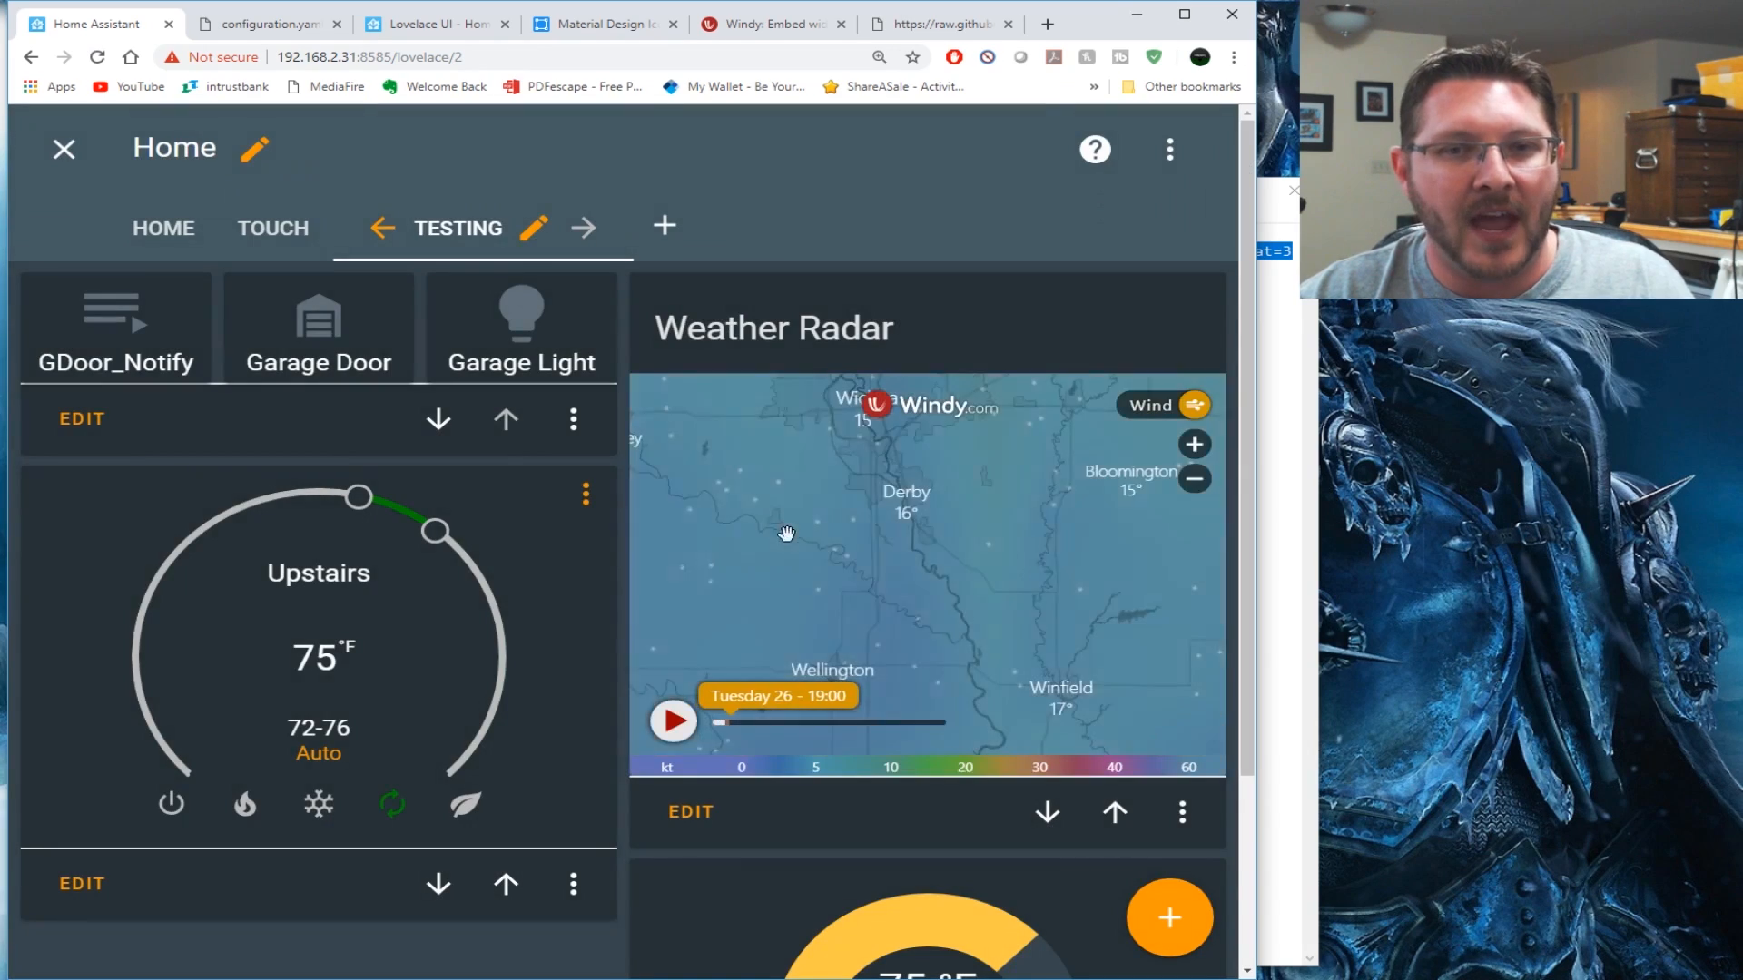
Reorder the Upstairs Temp gauge within the Testing view, moving it up to be the first card
scroll(953, 829, "down", 3)
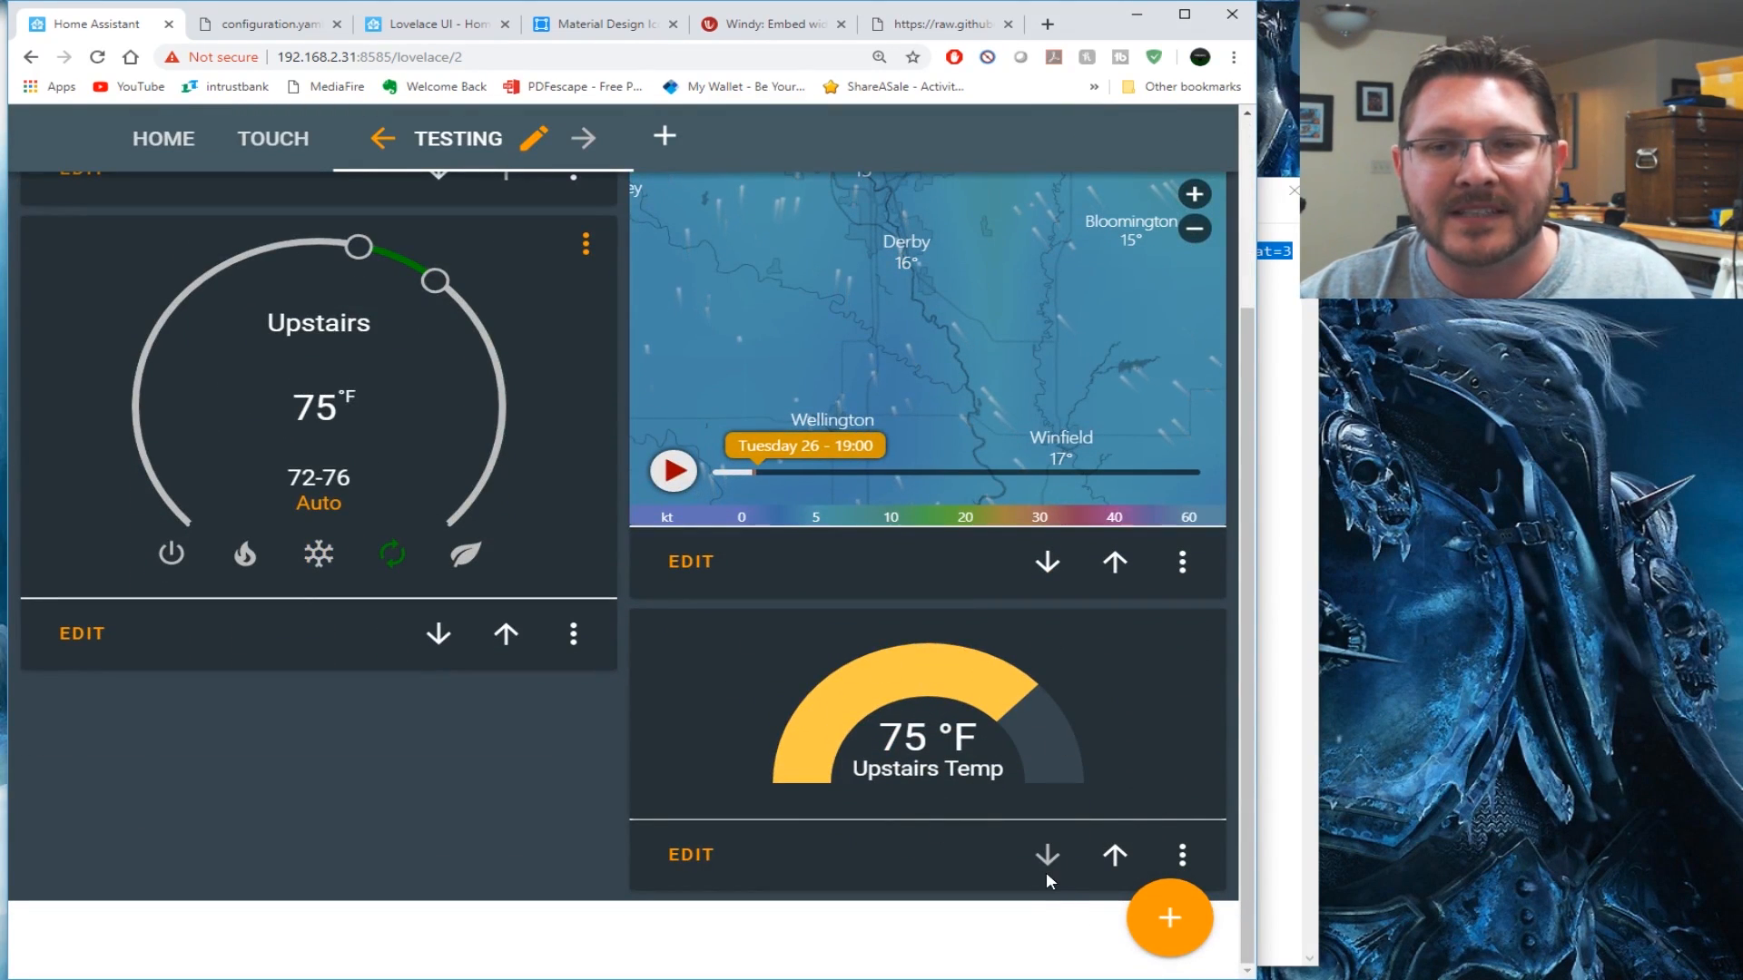
left_click(1115, 855)
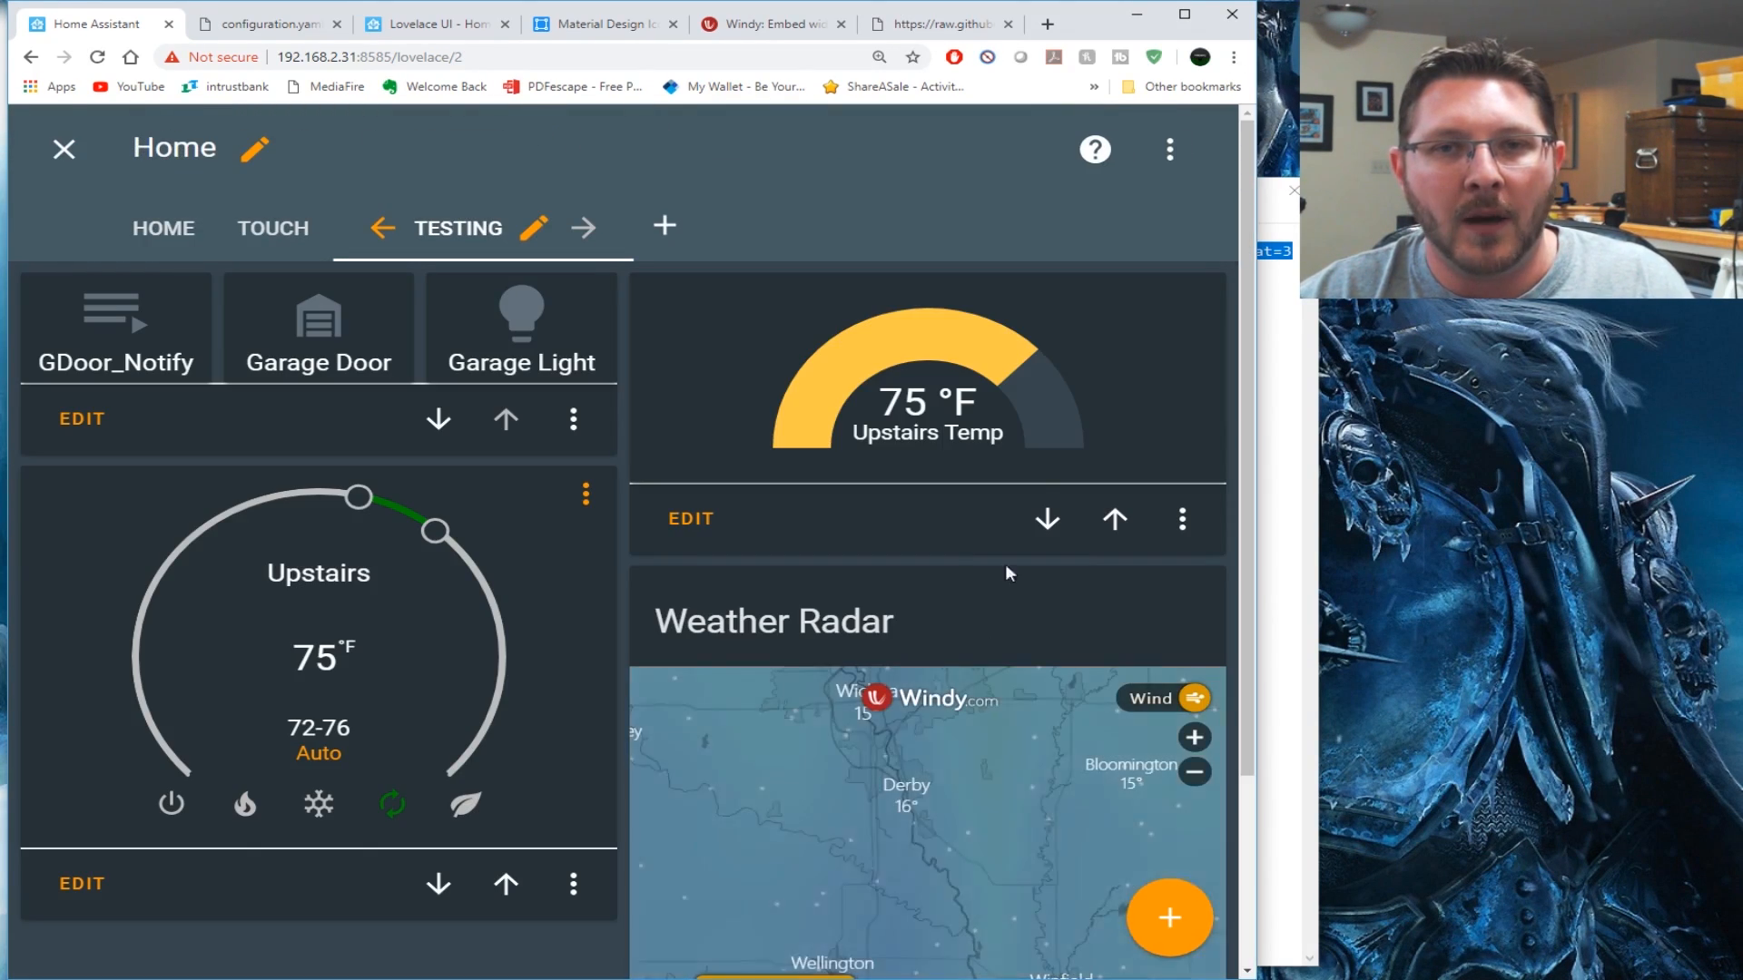
left_click(1114, 521)
scroll(596, 556, "down", 3)
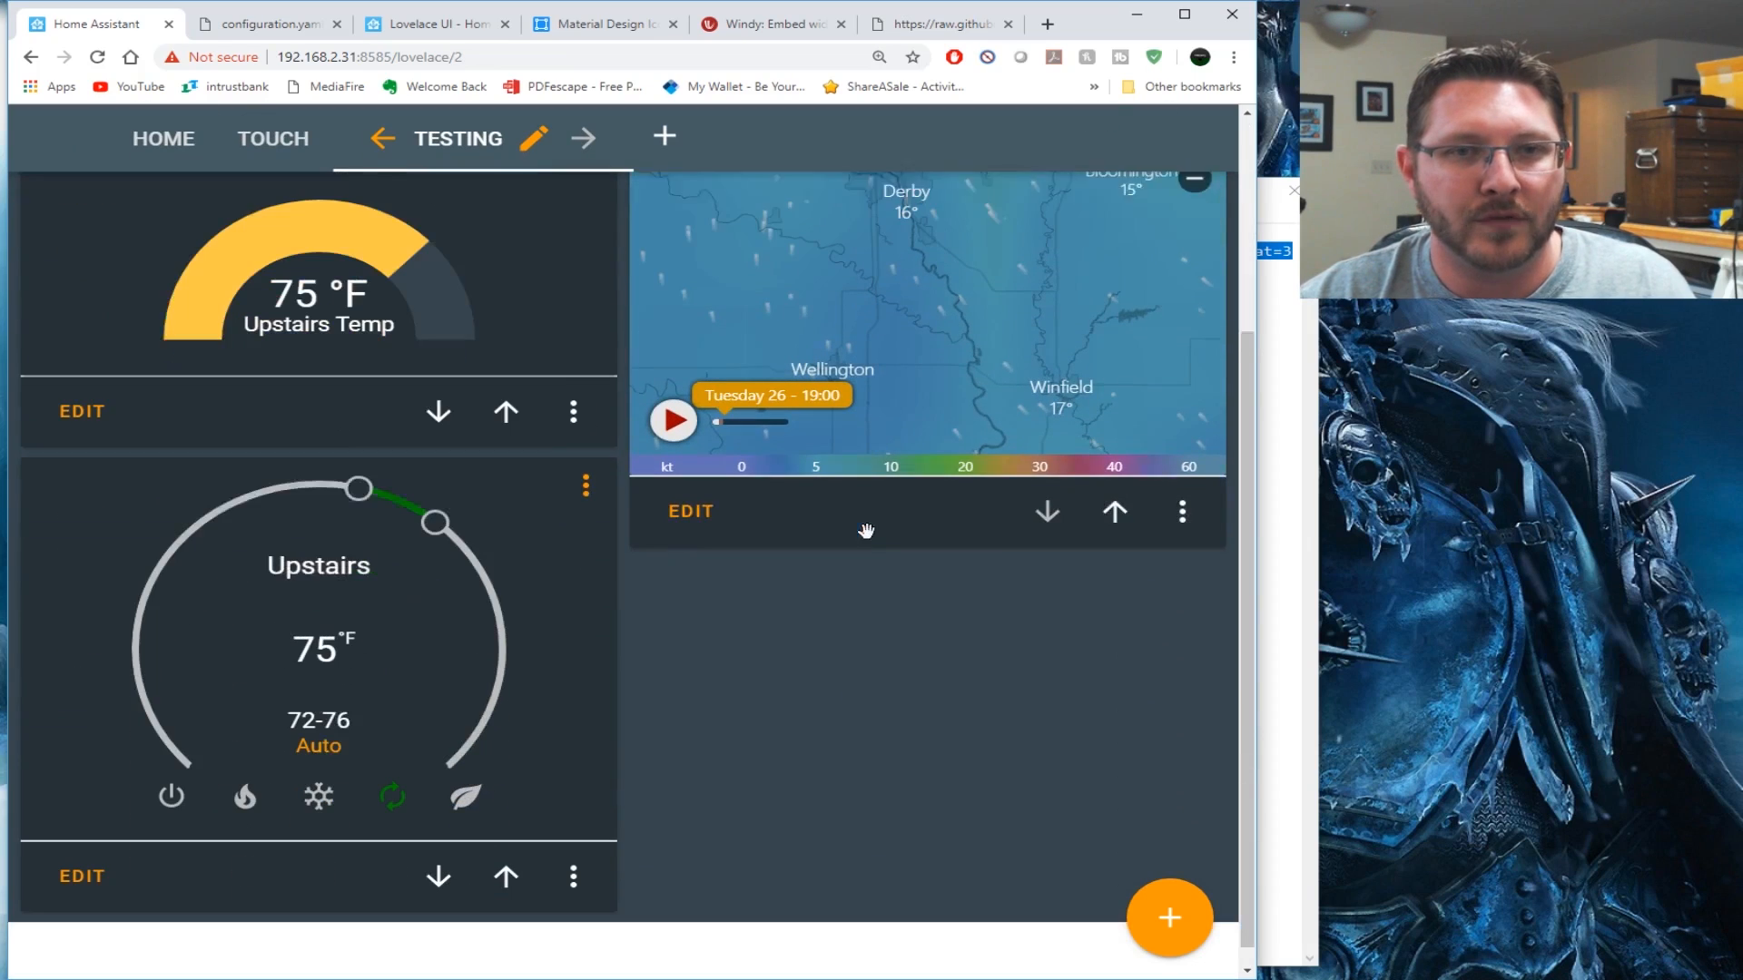
left_click(439, 390)
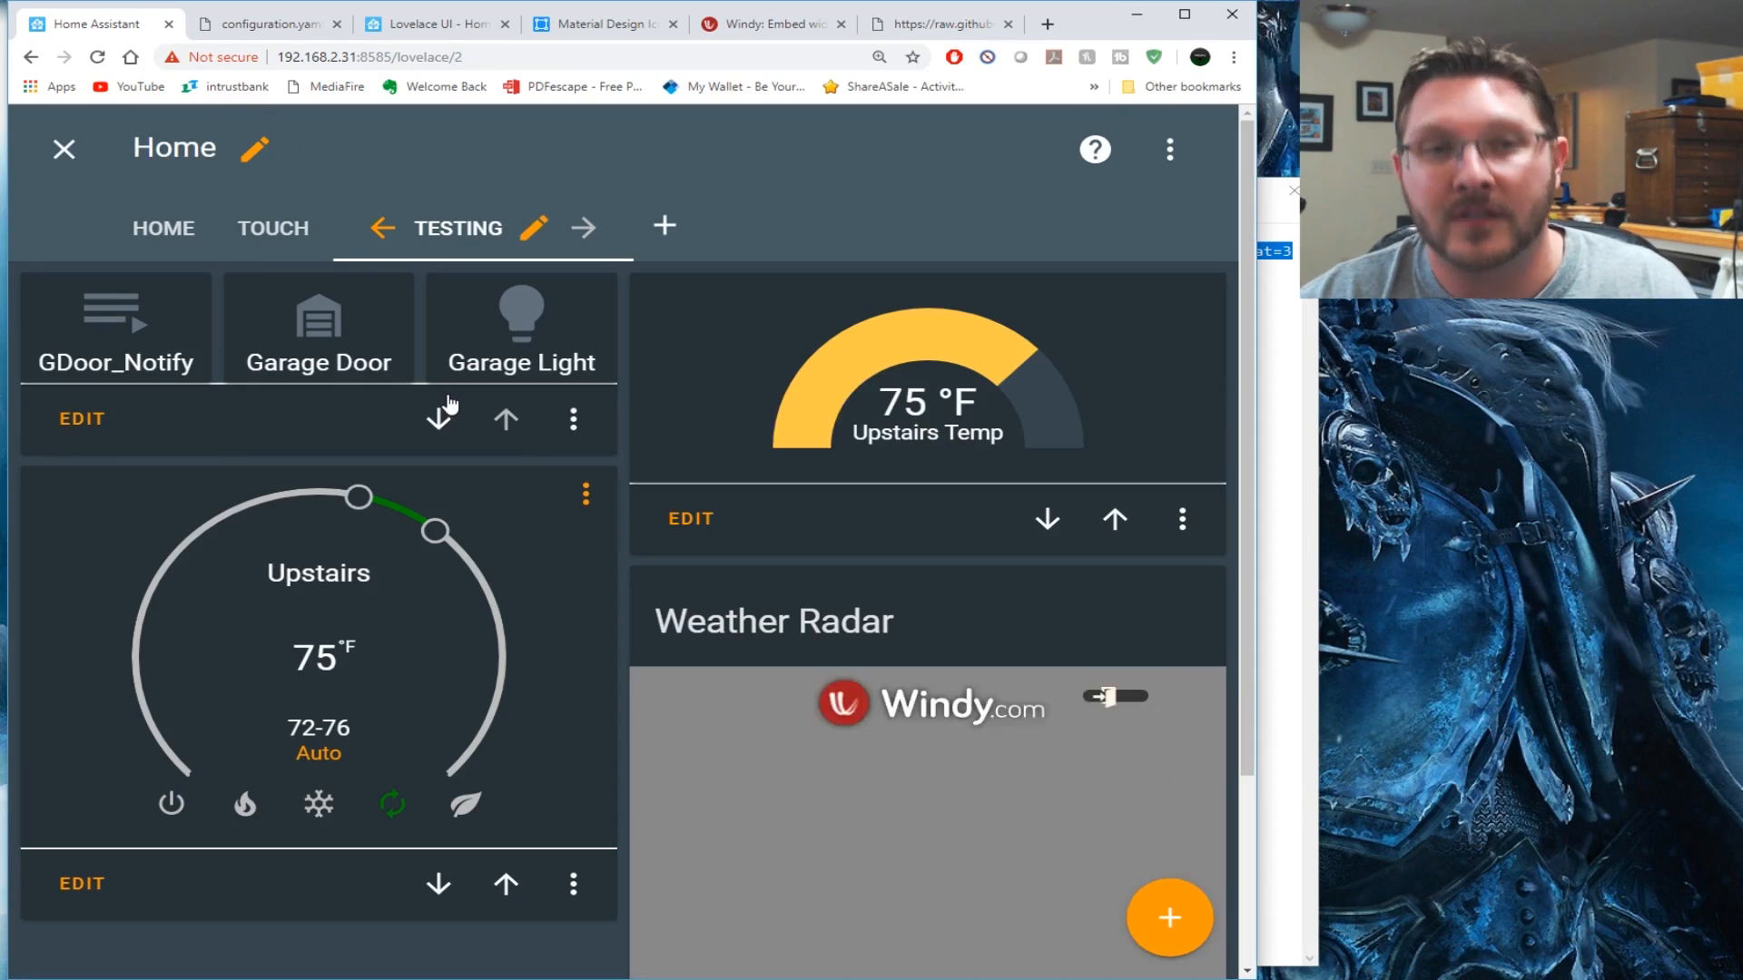
left_click(1109, 520)
left_click(506, 712)
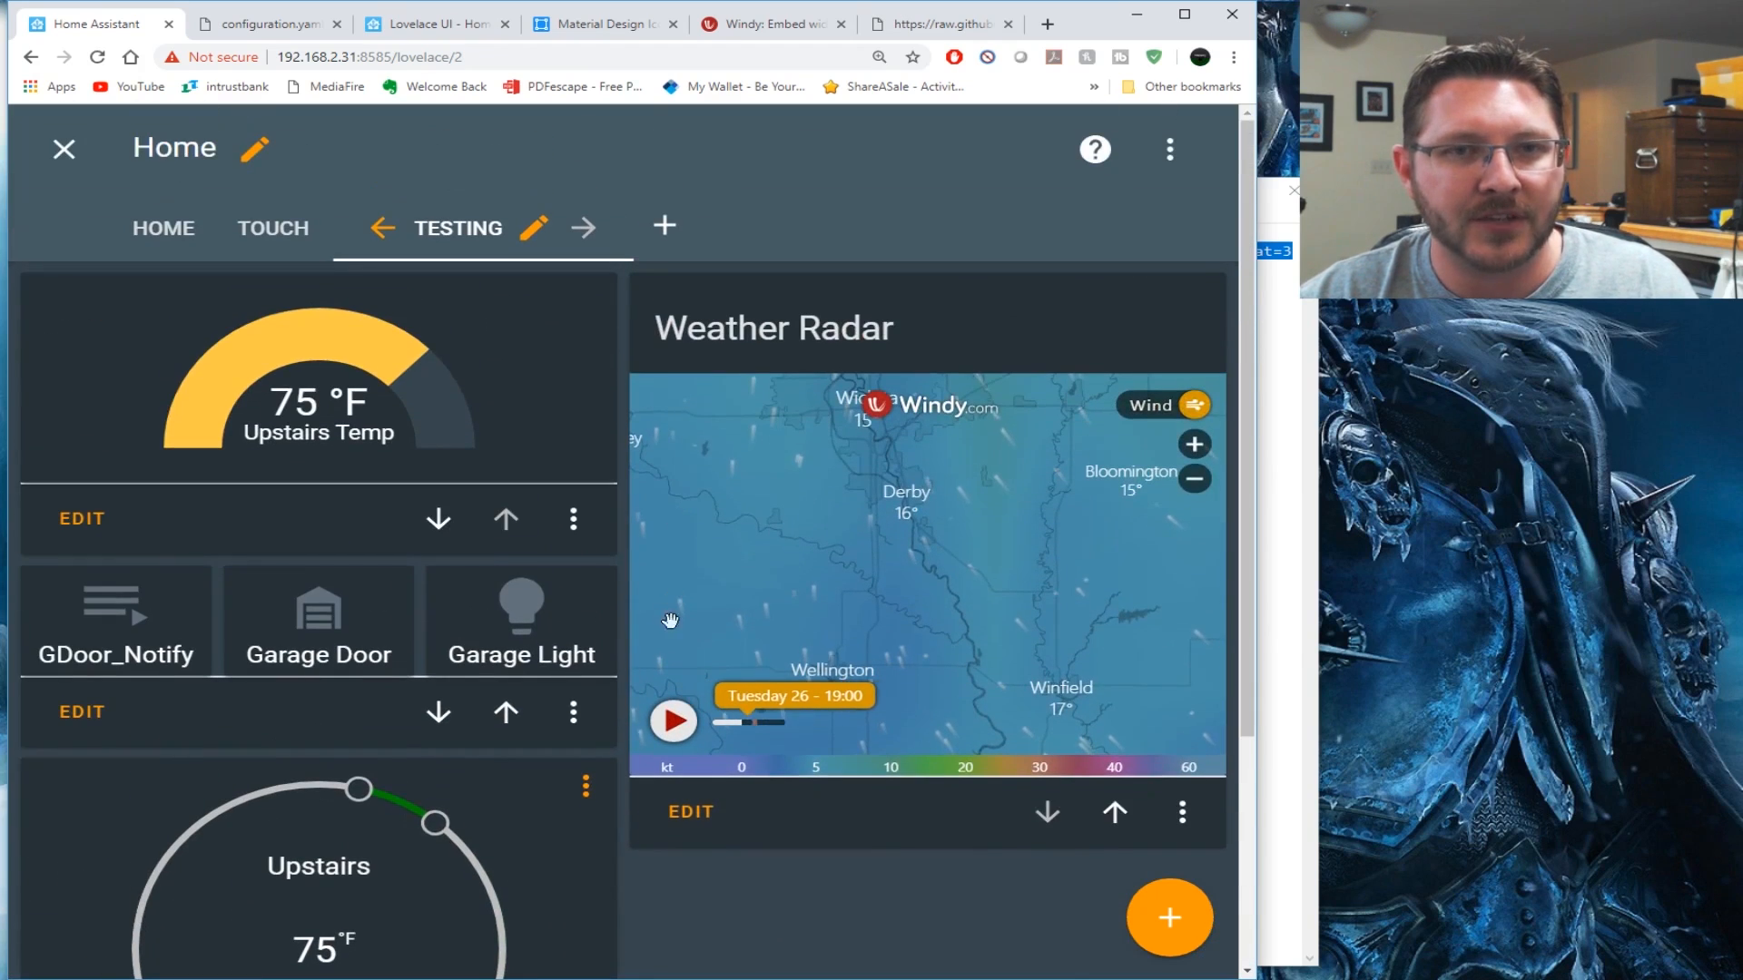
Delete the Upstairs Temp gauge card from the Testing view and confirm the deletion
left_click(572, 520)
left_click(555, 450)
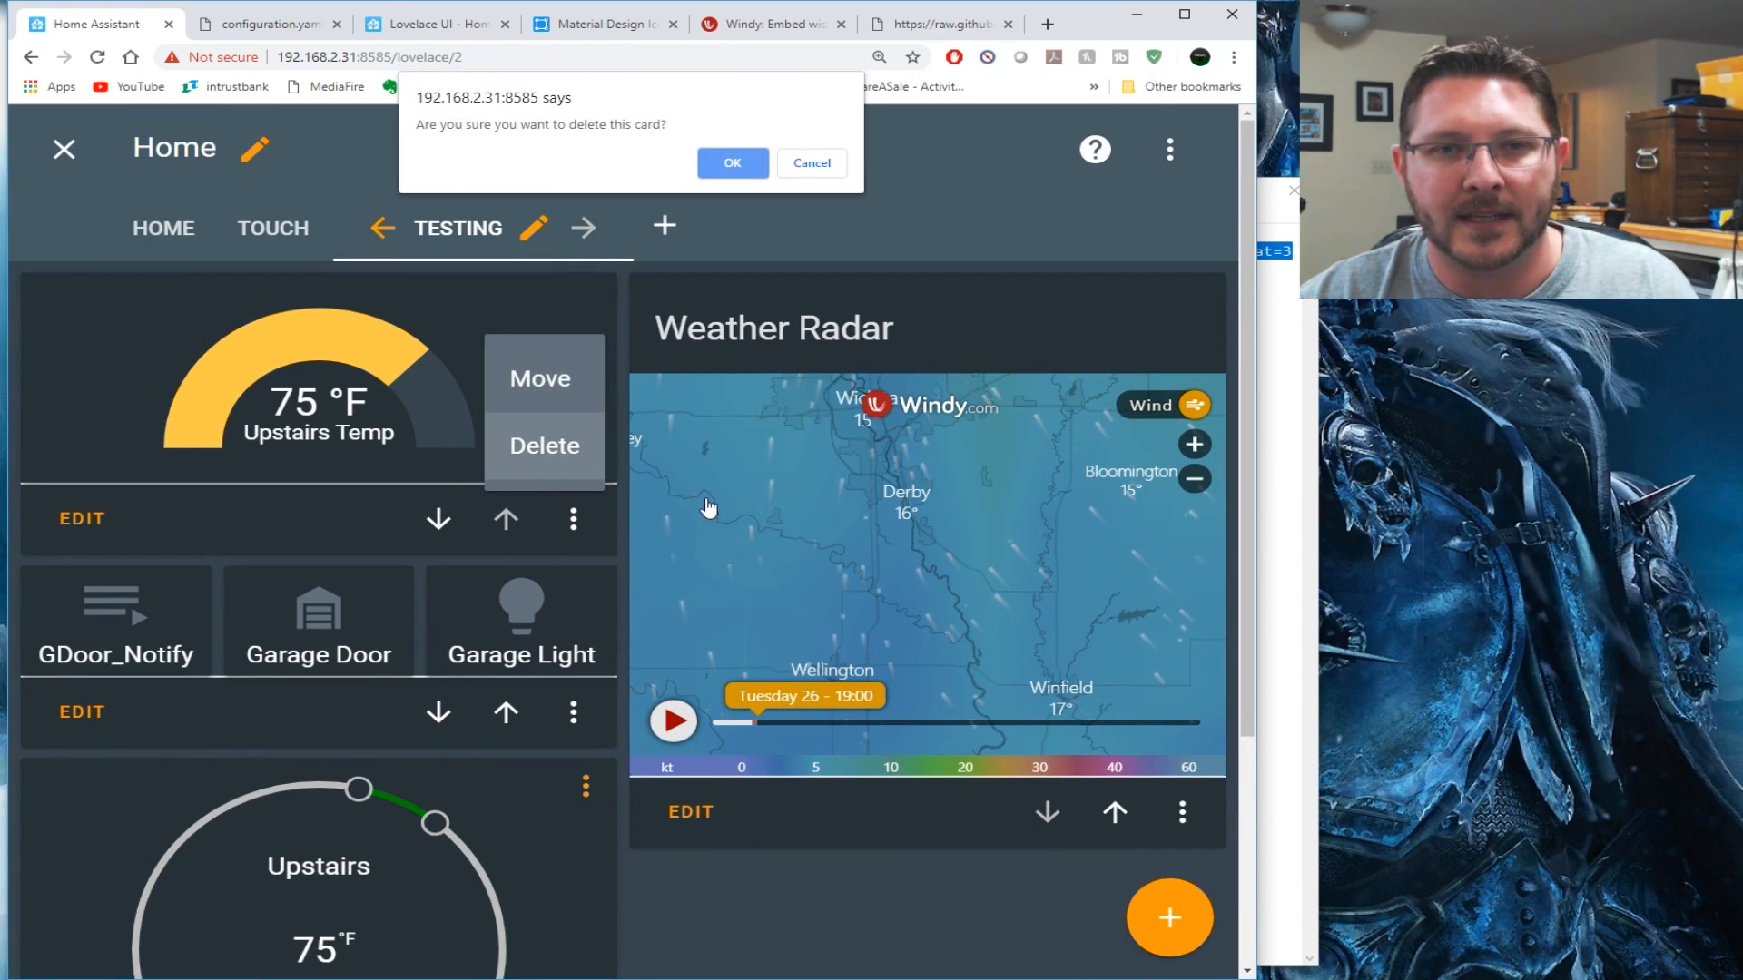
left_click(730, 161)
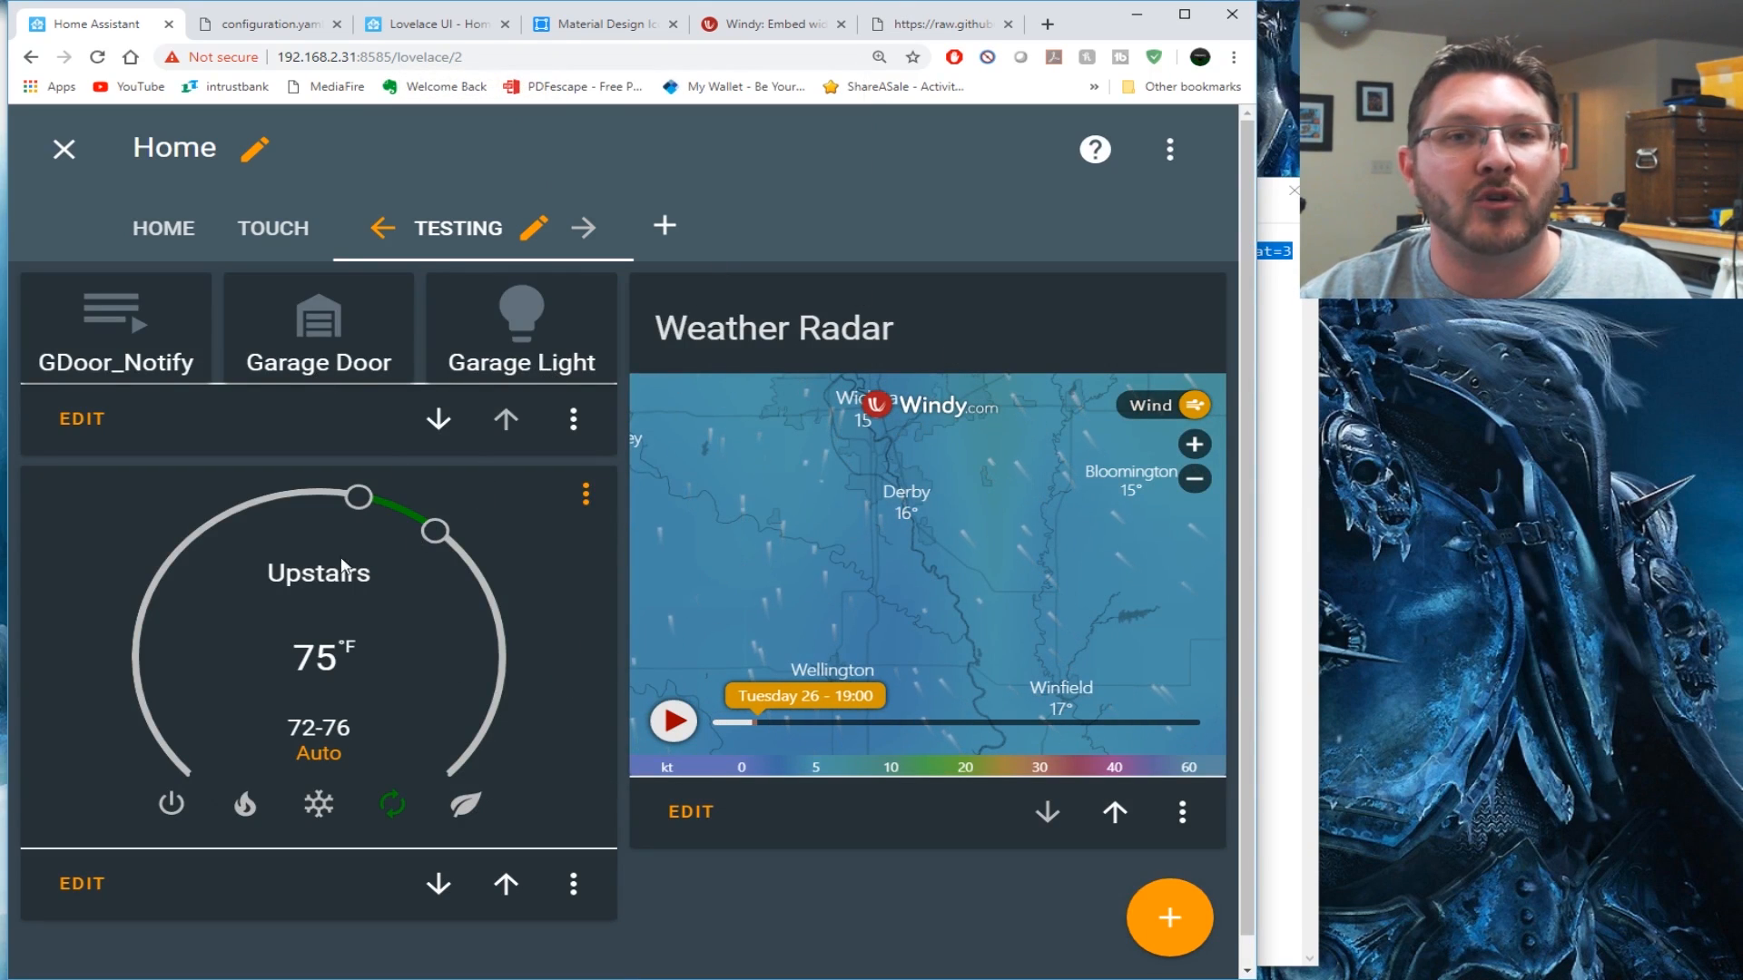
Check the Touch view, return to Testing, and view the destination views for moving the Weather Radar card without choosing one
left_click(273, 227)
left_click(552, 231)
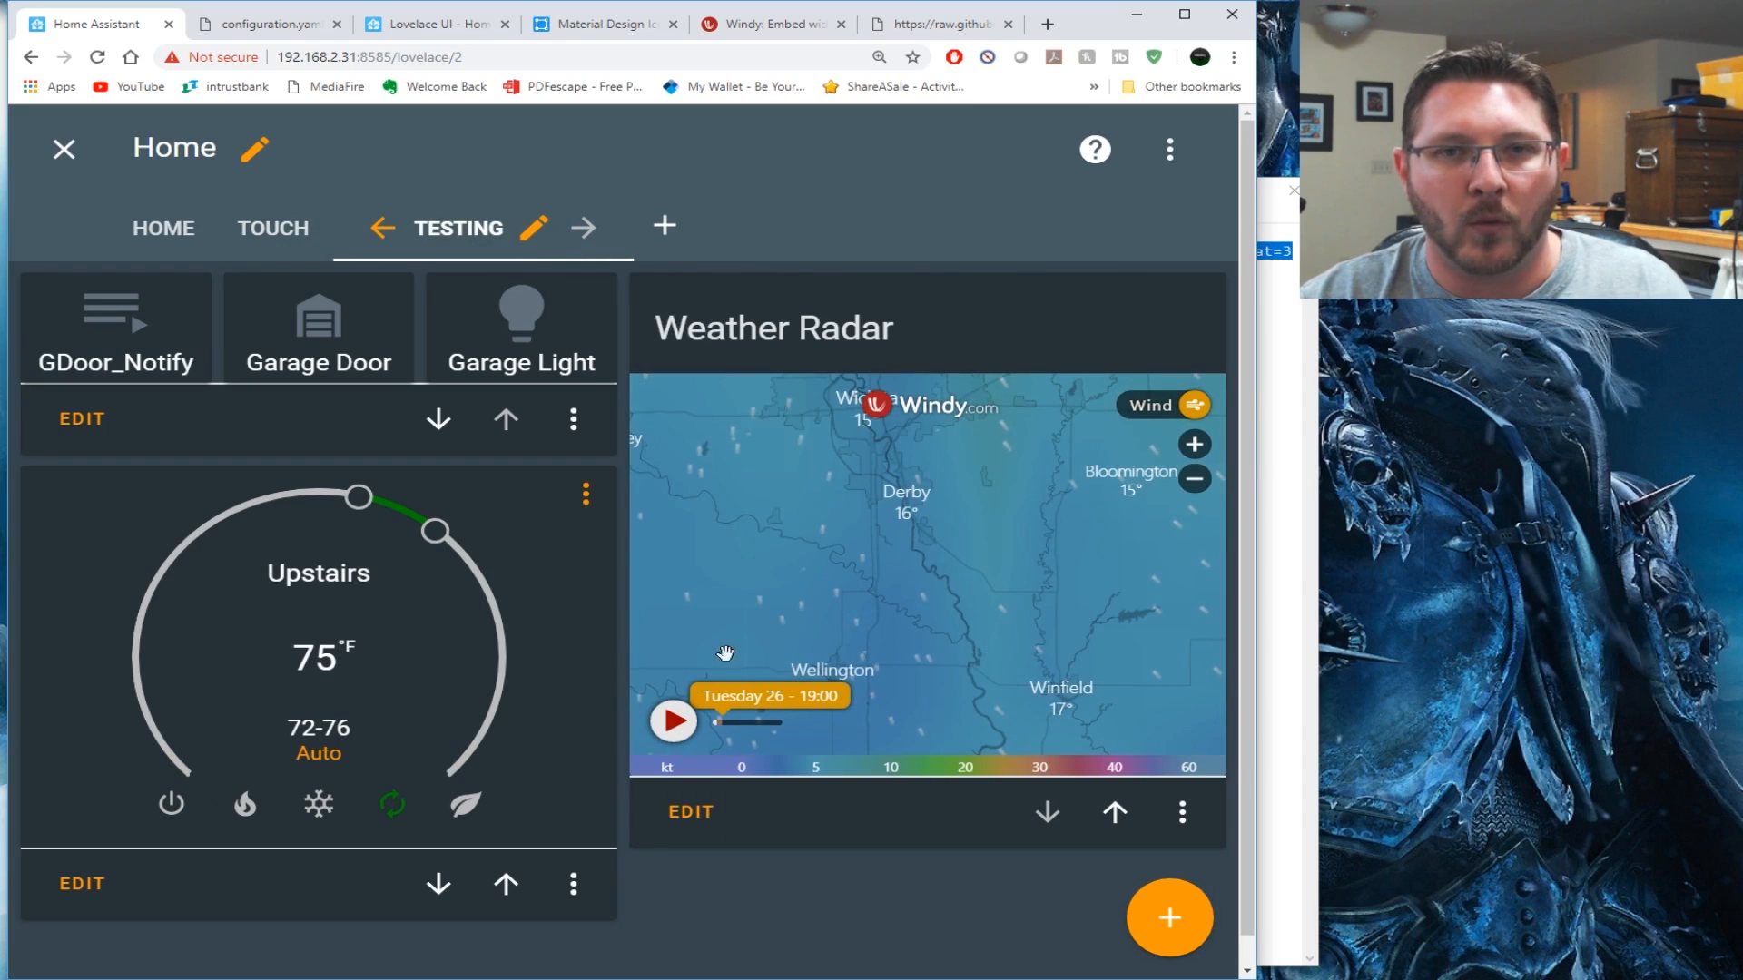
left_click(1183, 813)
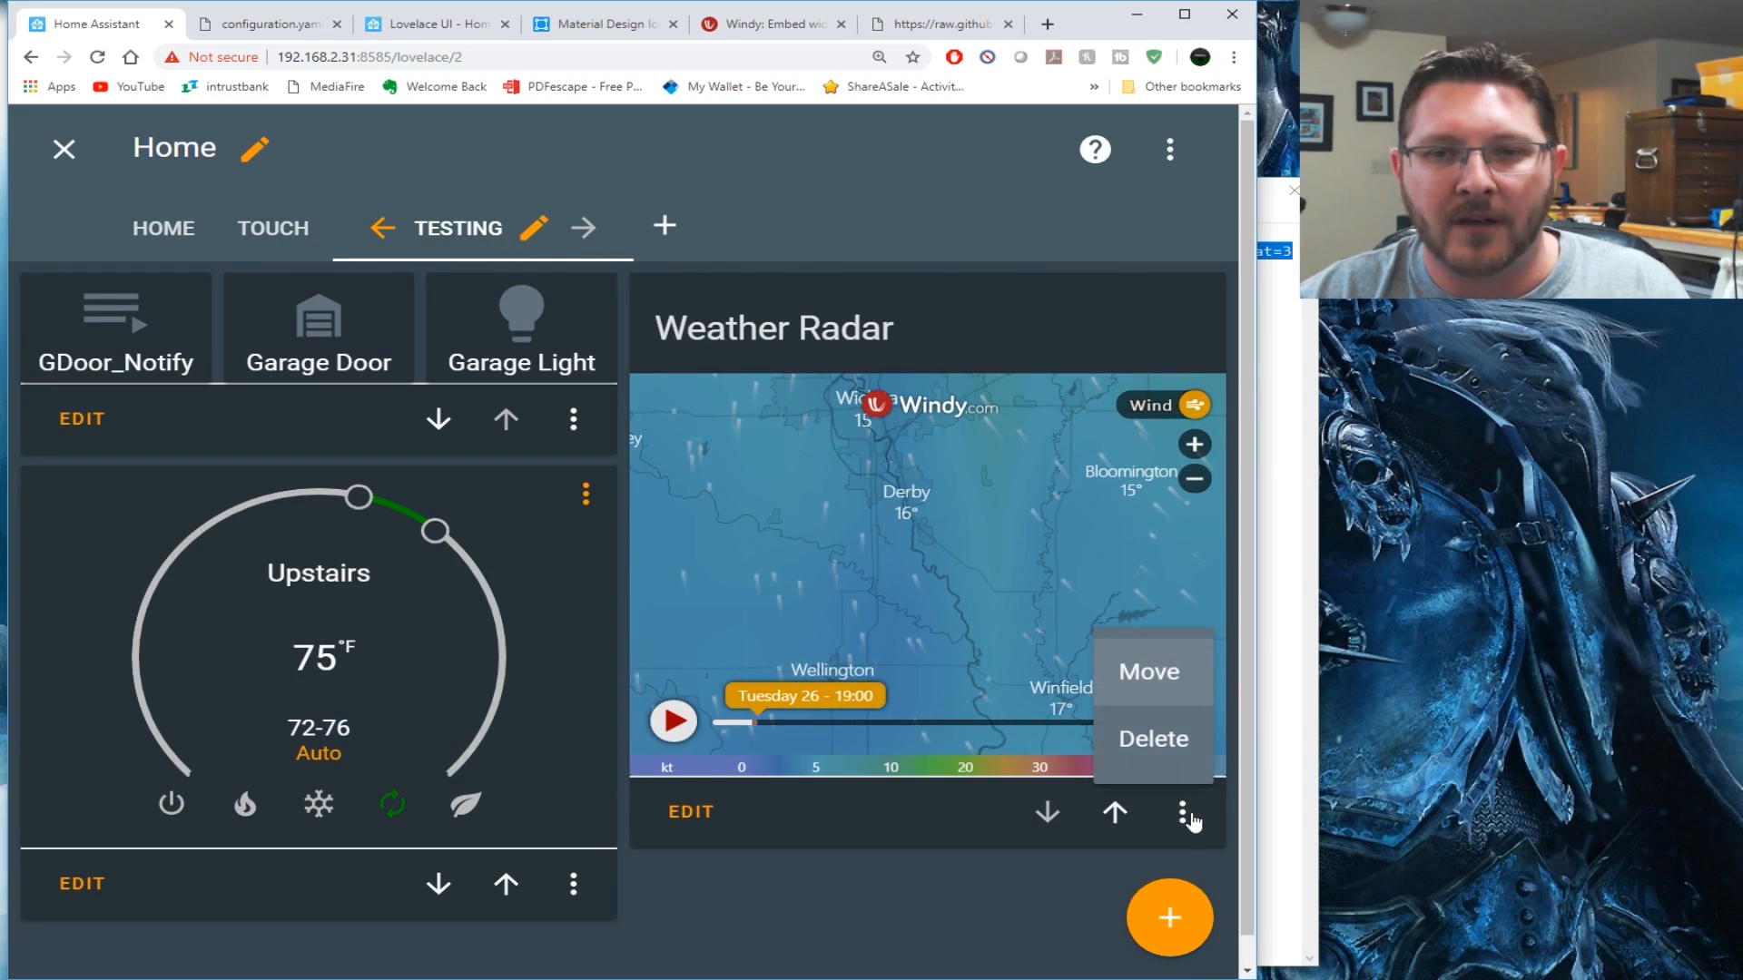
left_click(1146, 671)
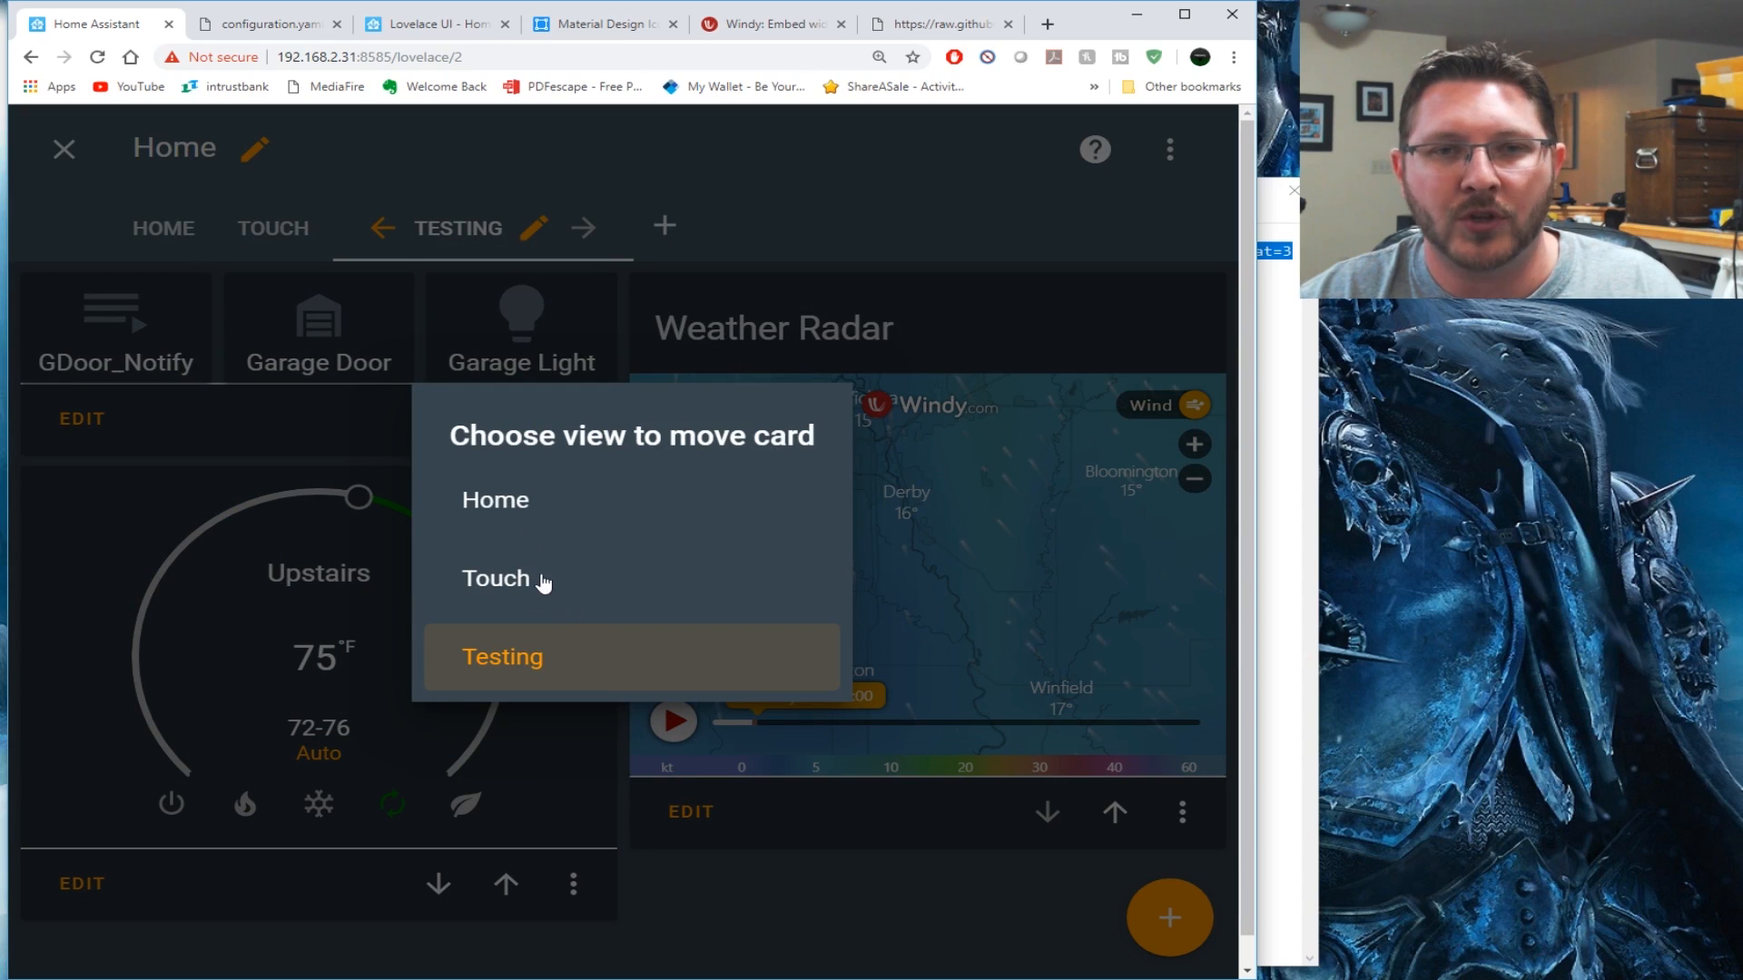
left_click(837, 913)
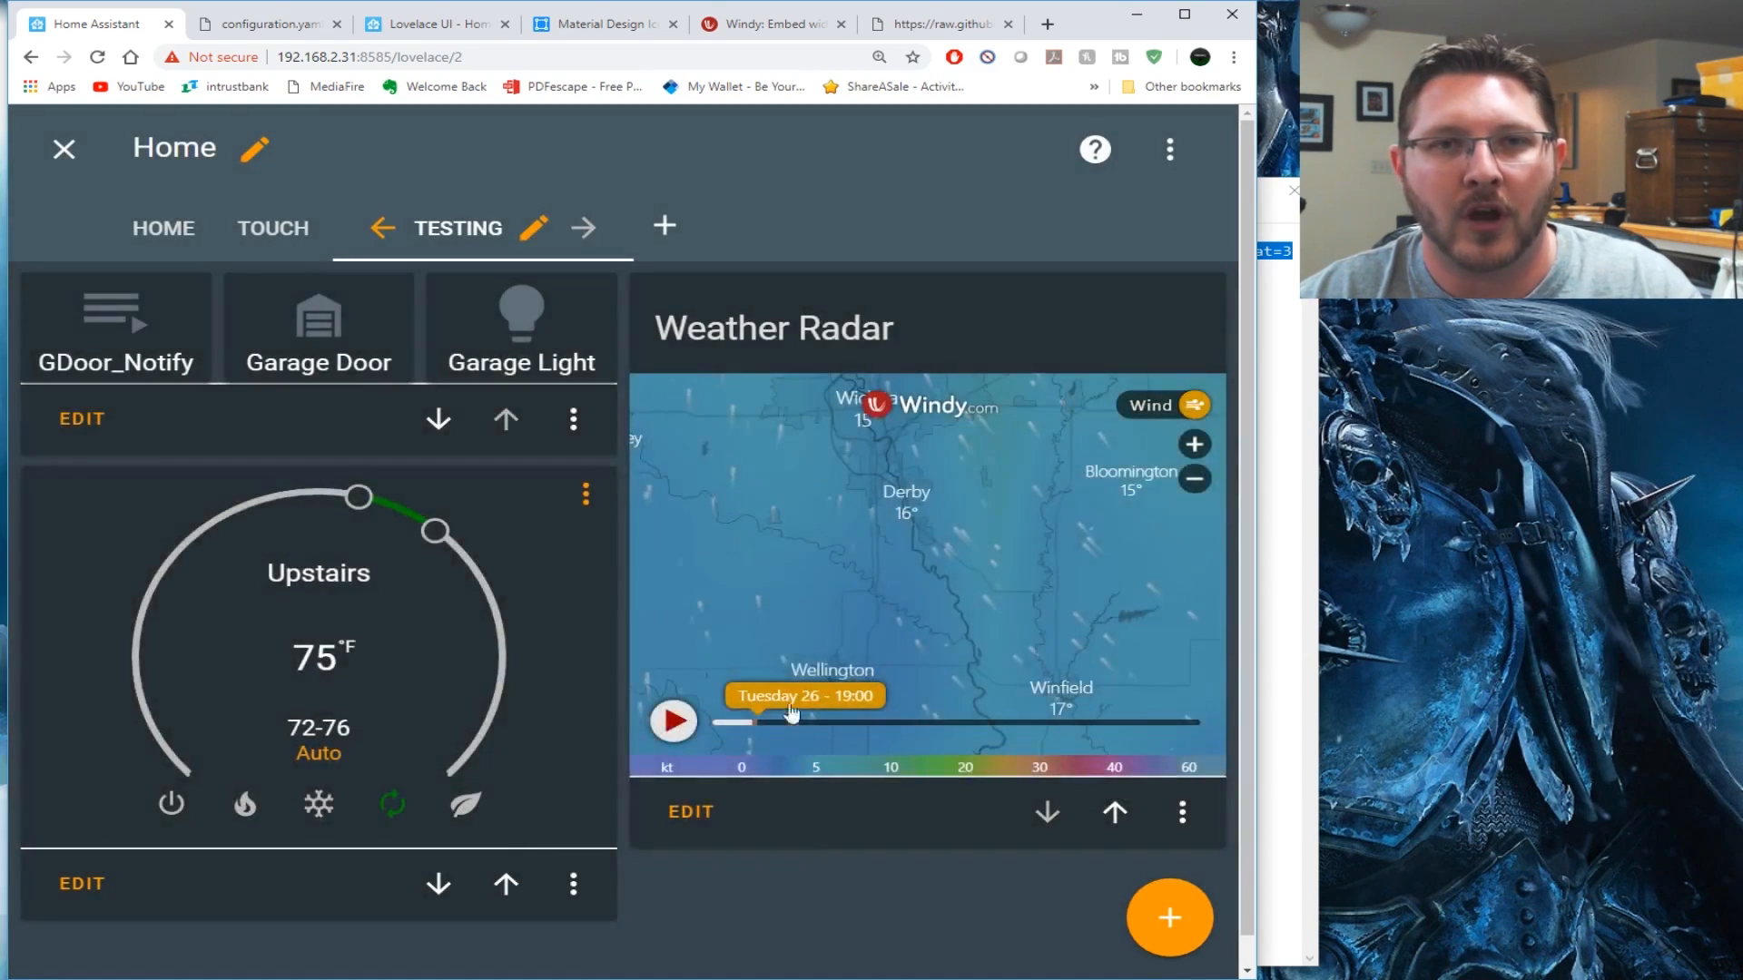
Look through the Touch and Home views and return to the Testing view
left_click(268, 228)
left_click(167, 222)
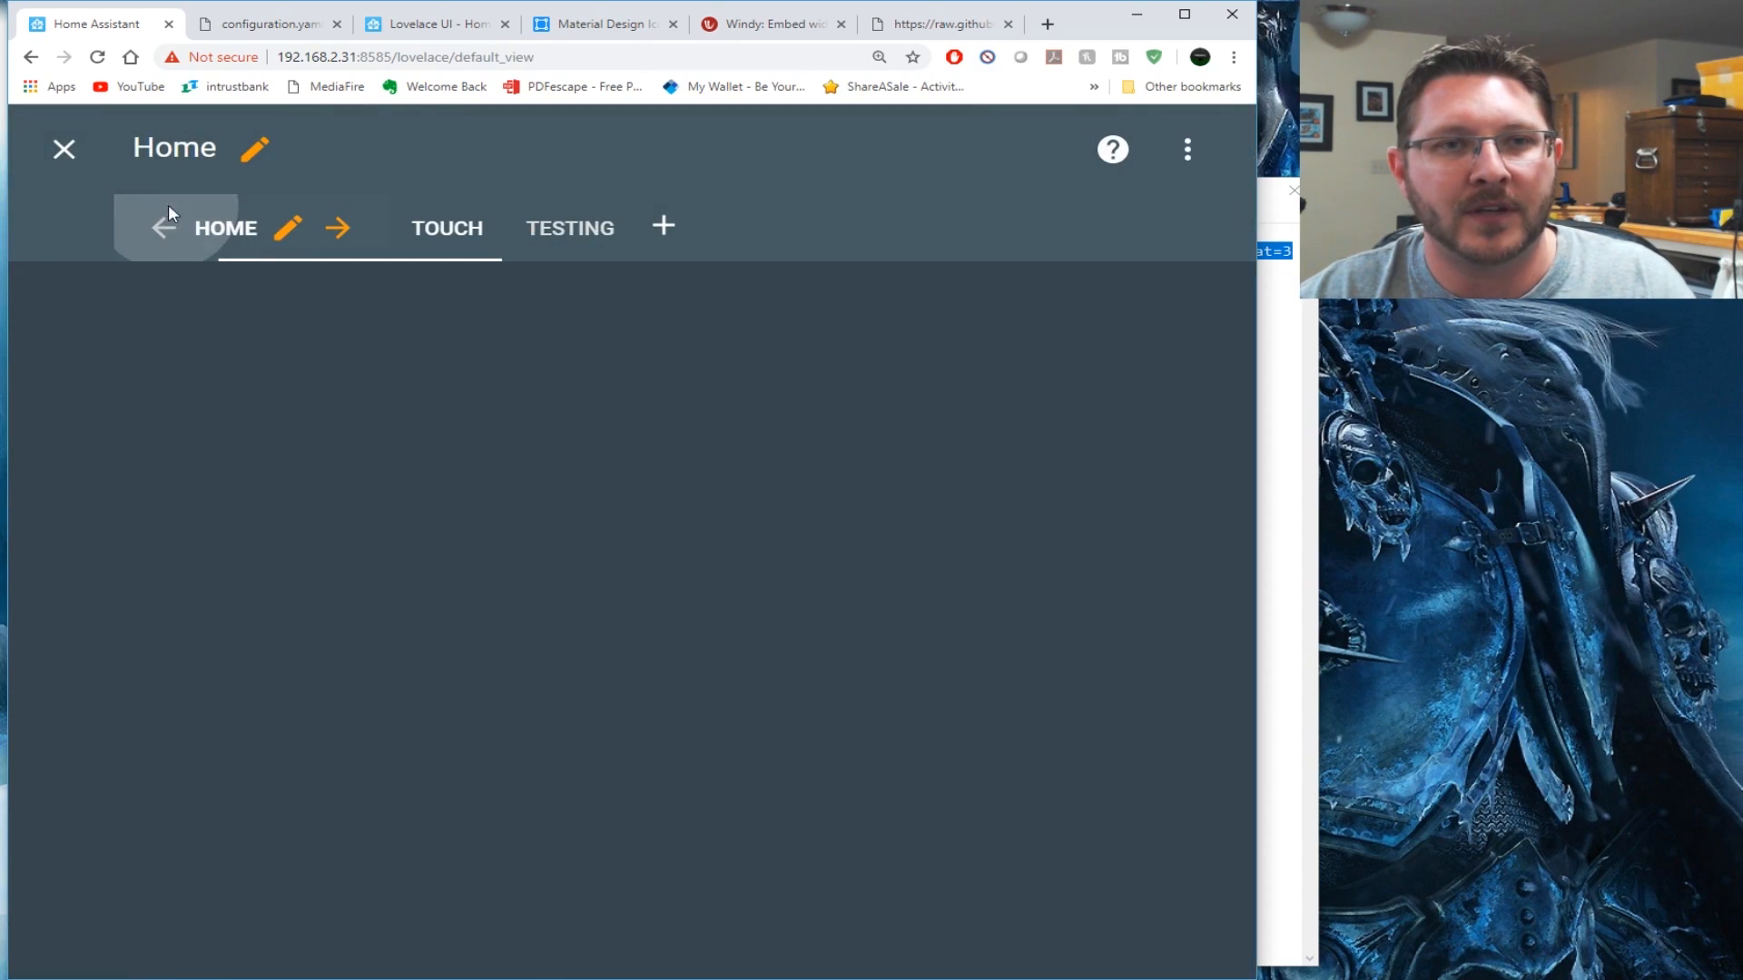
left_click(450, 231)
left_click(536, 220)
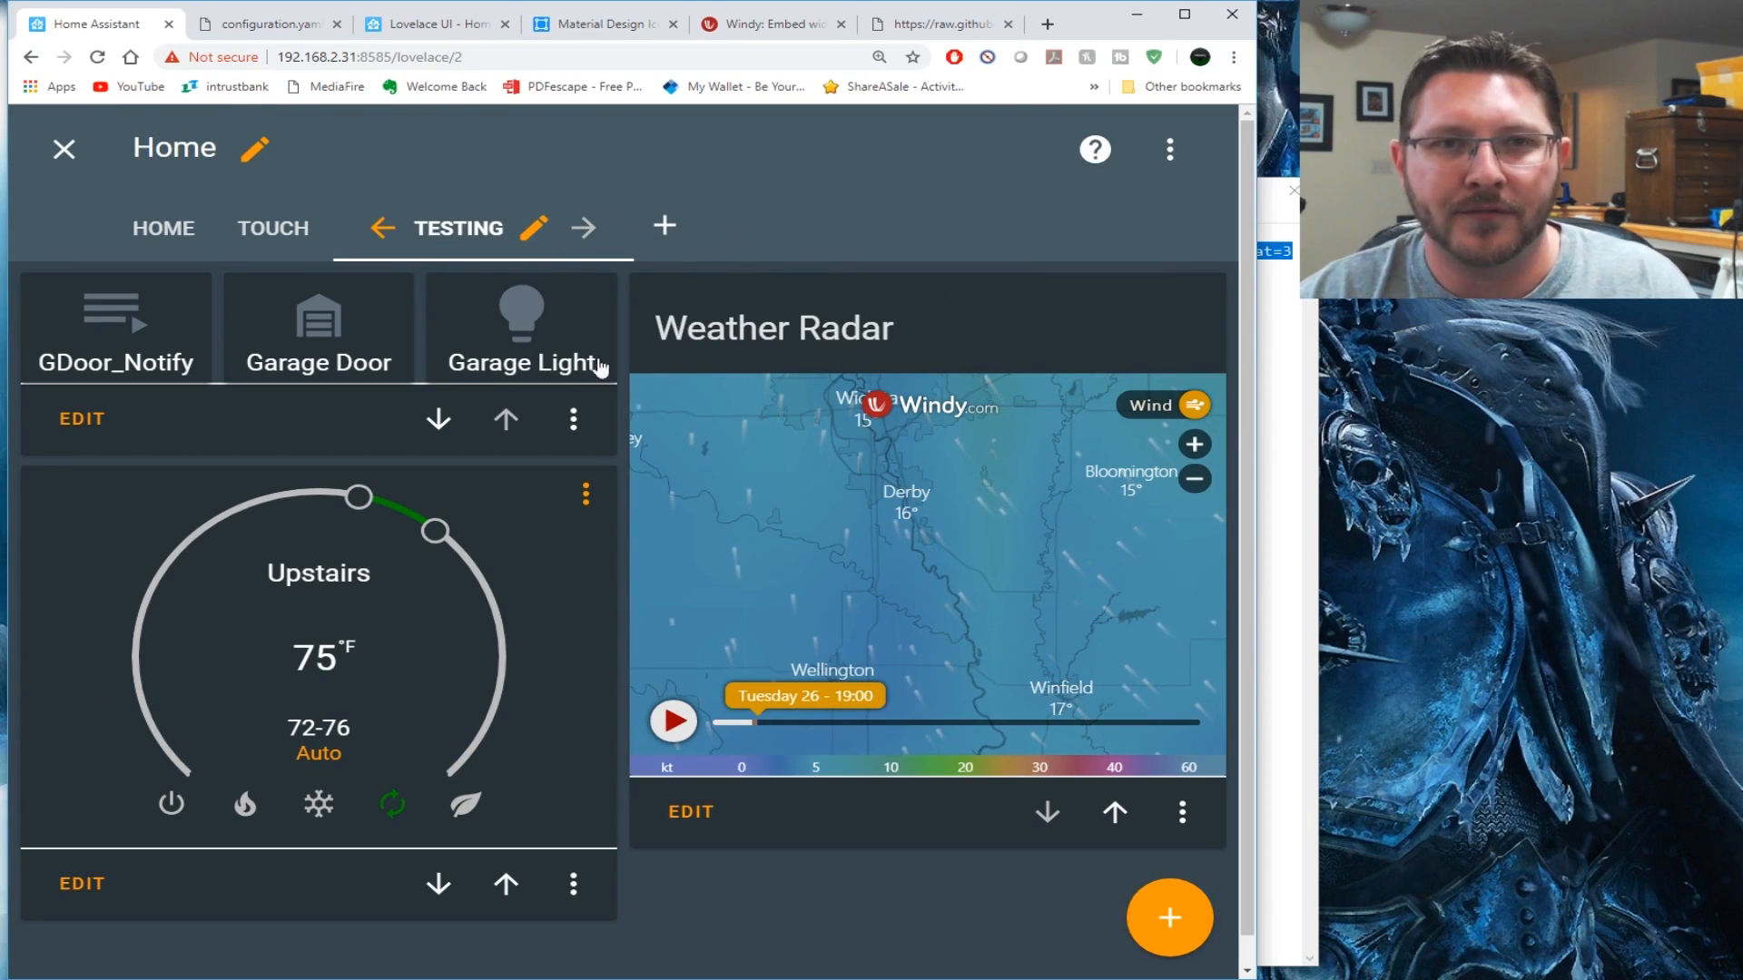
scroll(763, 635, "down", 1)
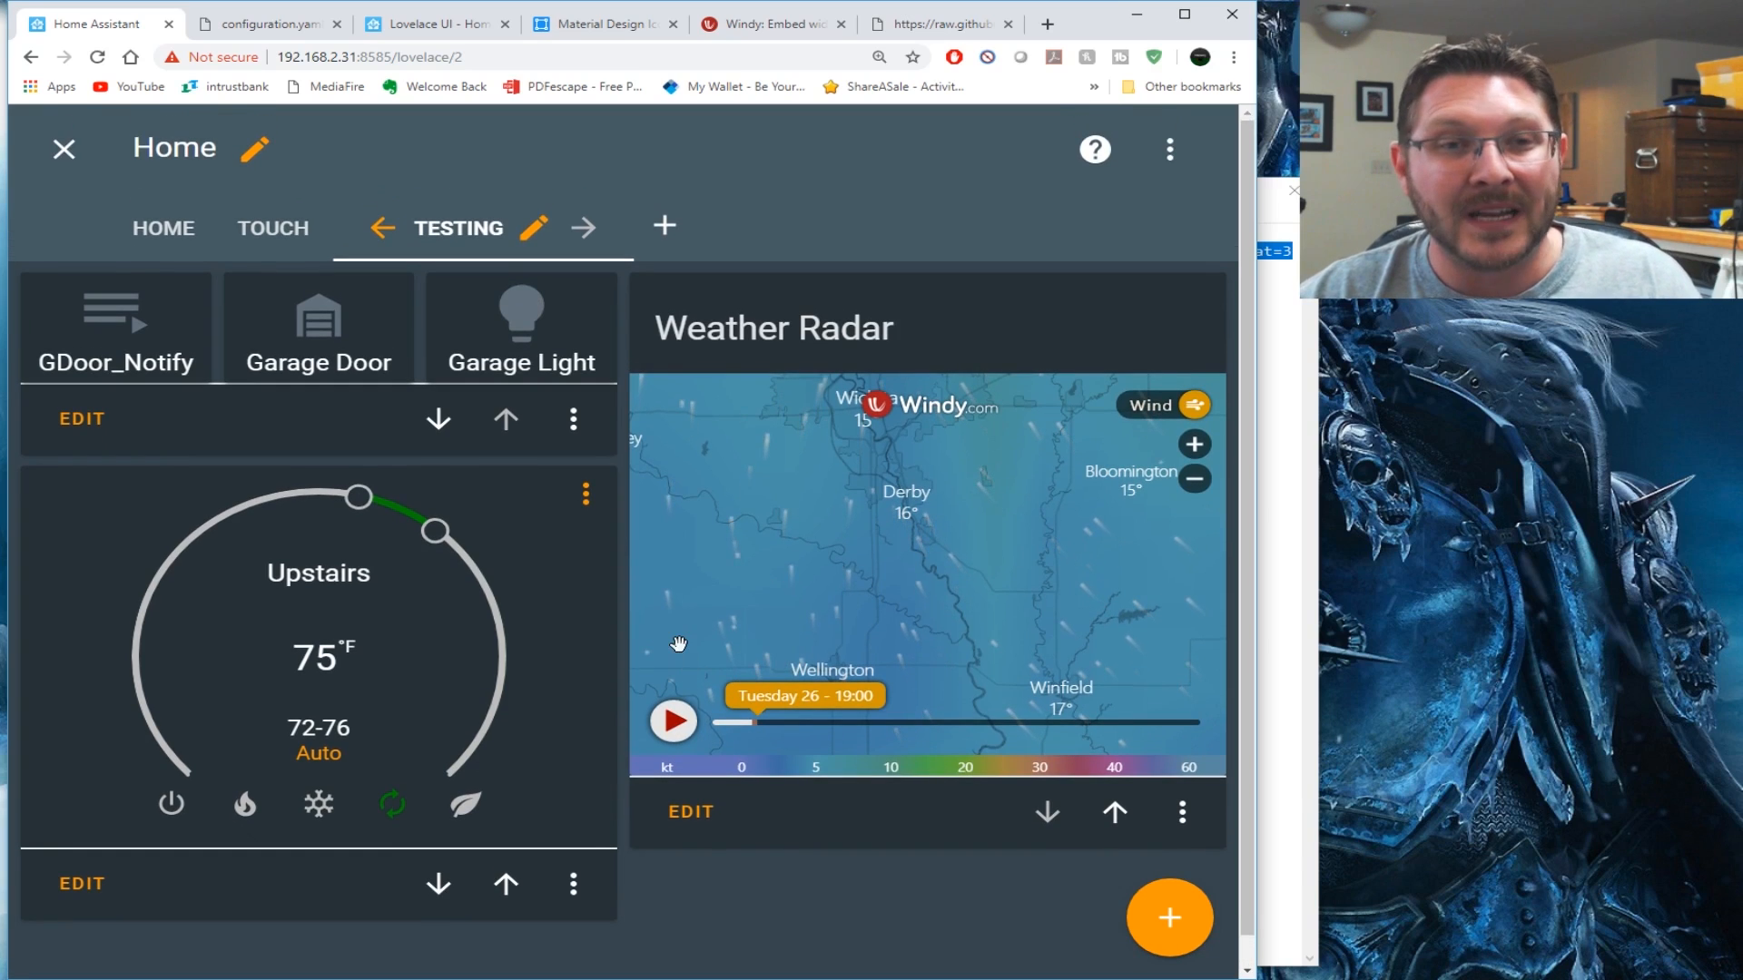
Open the Home view and switch on the Upstairs Lamp in the Switch card
left_click(171, 231)
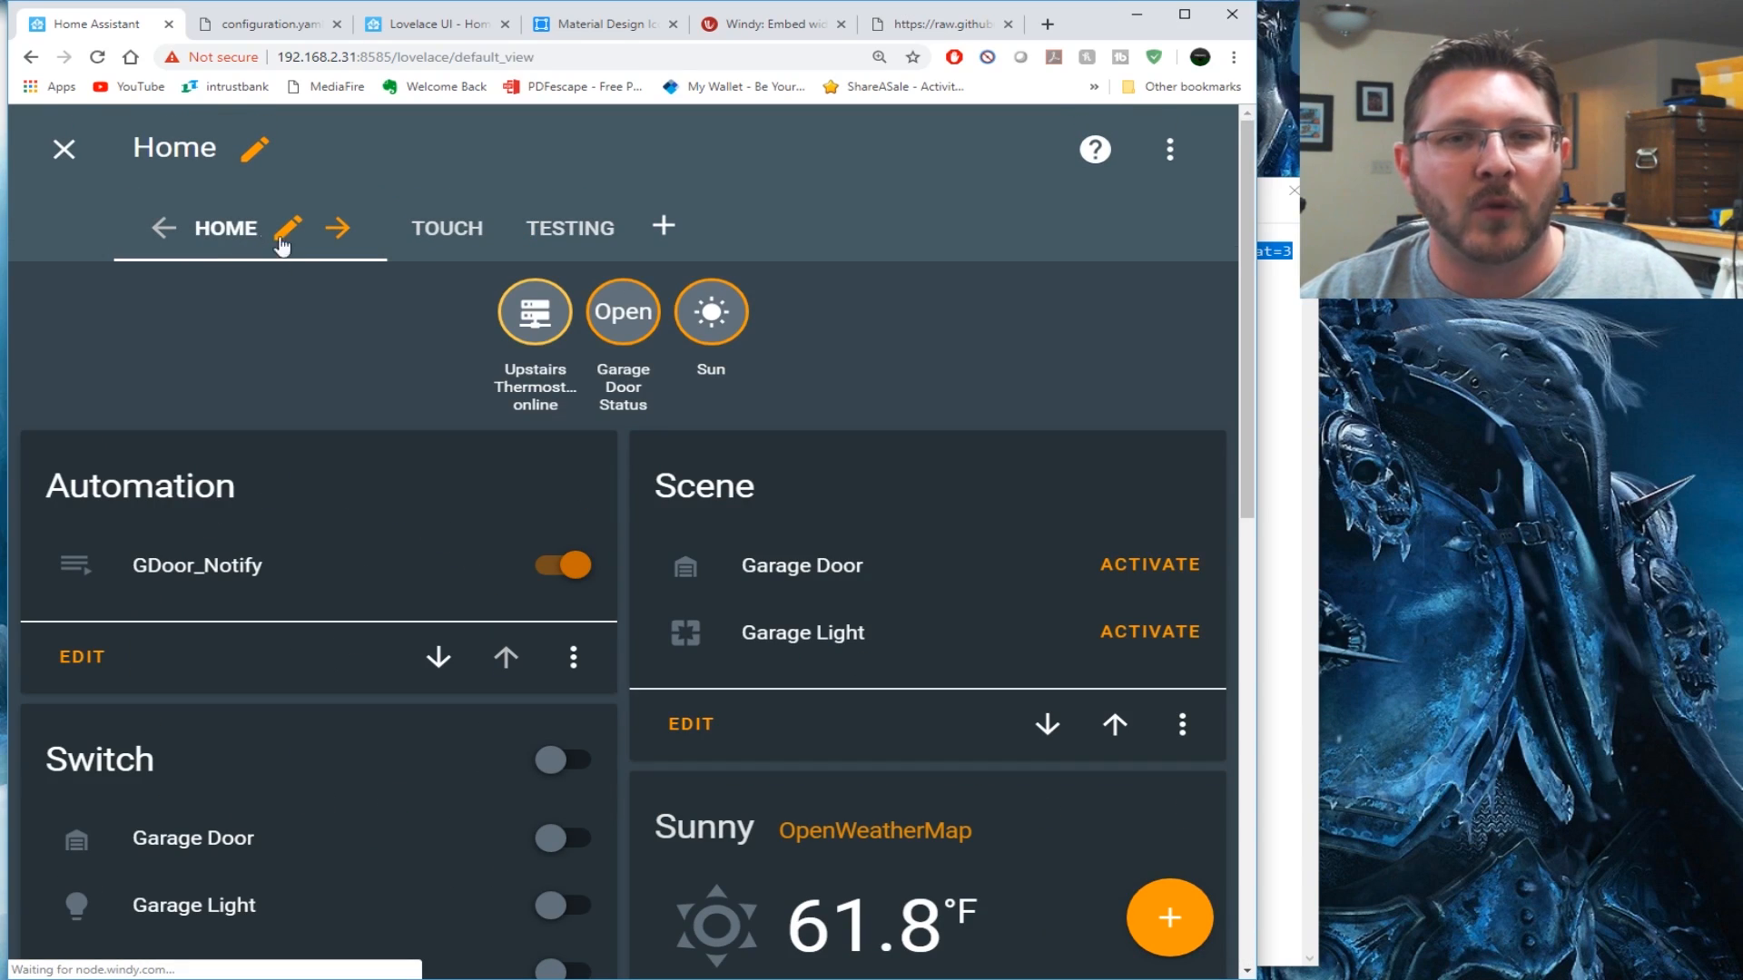
scroll(420, 558, "down", 4)
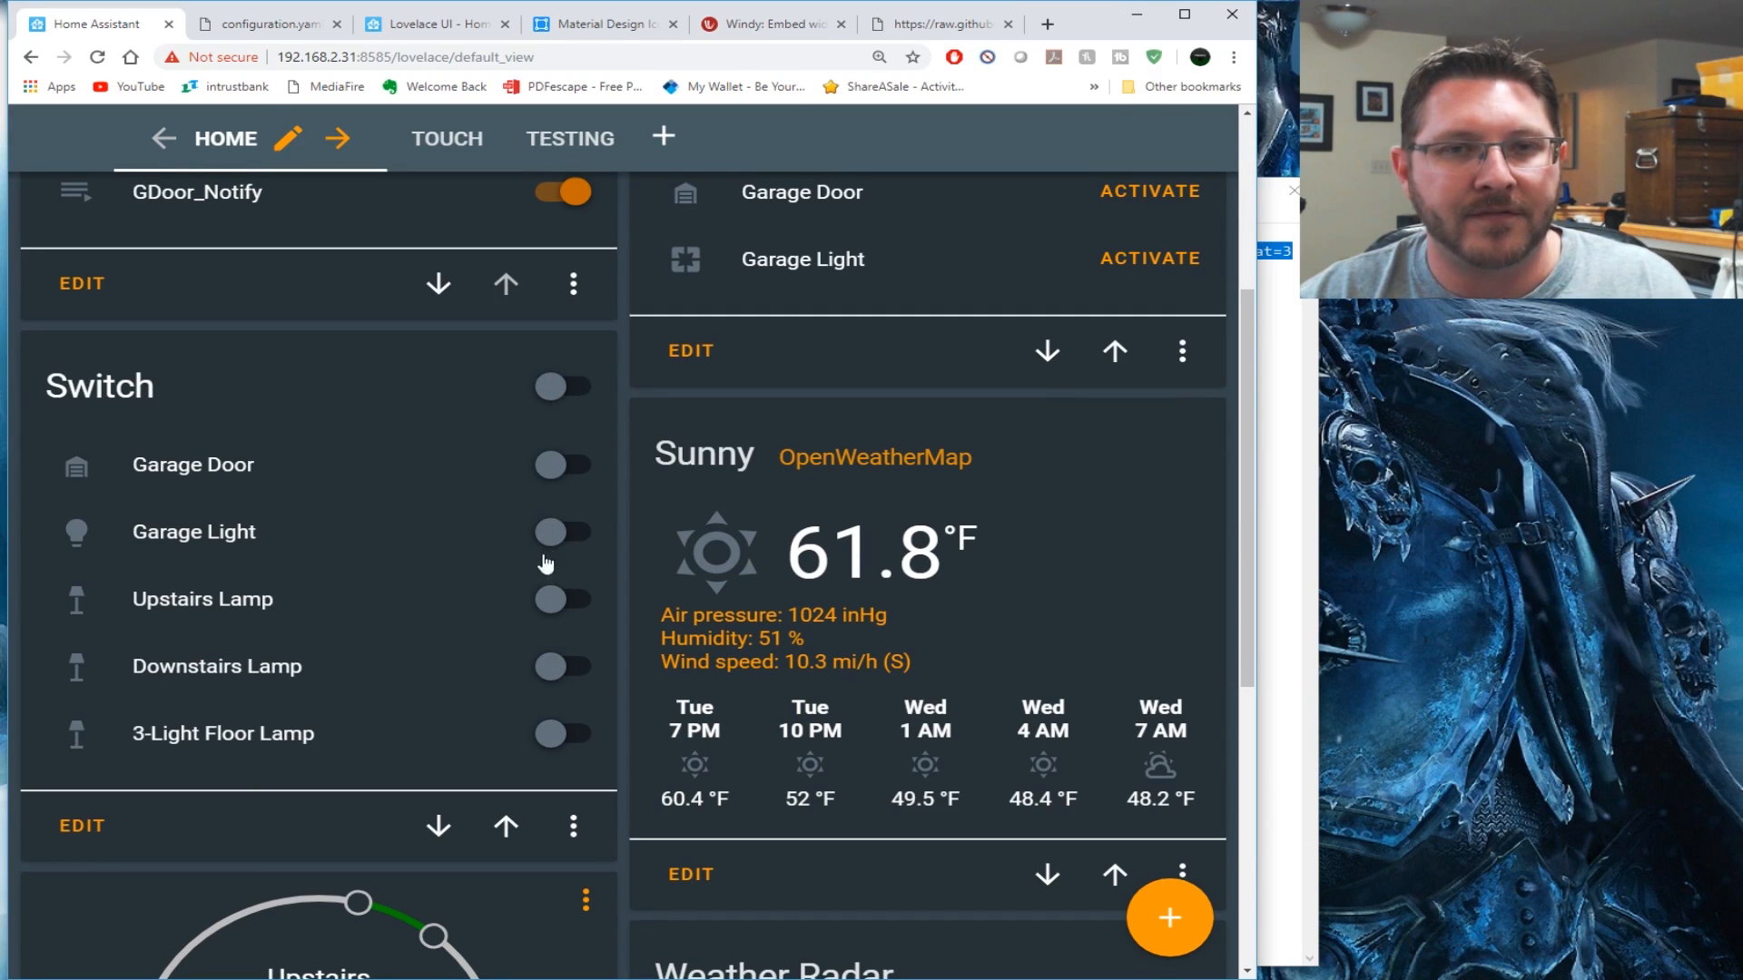
left_click(572, 603)
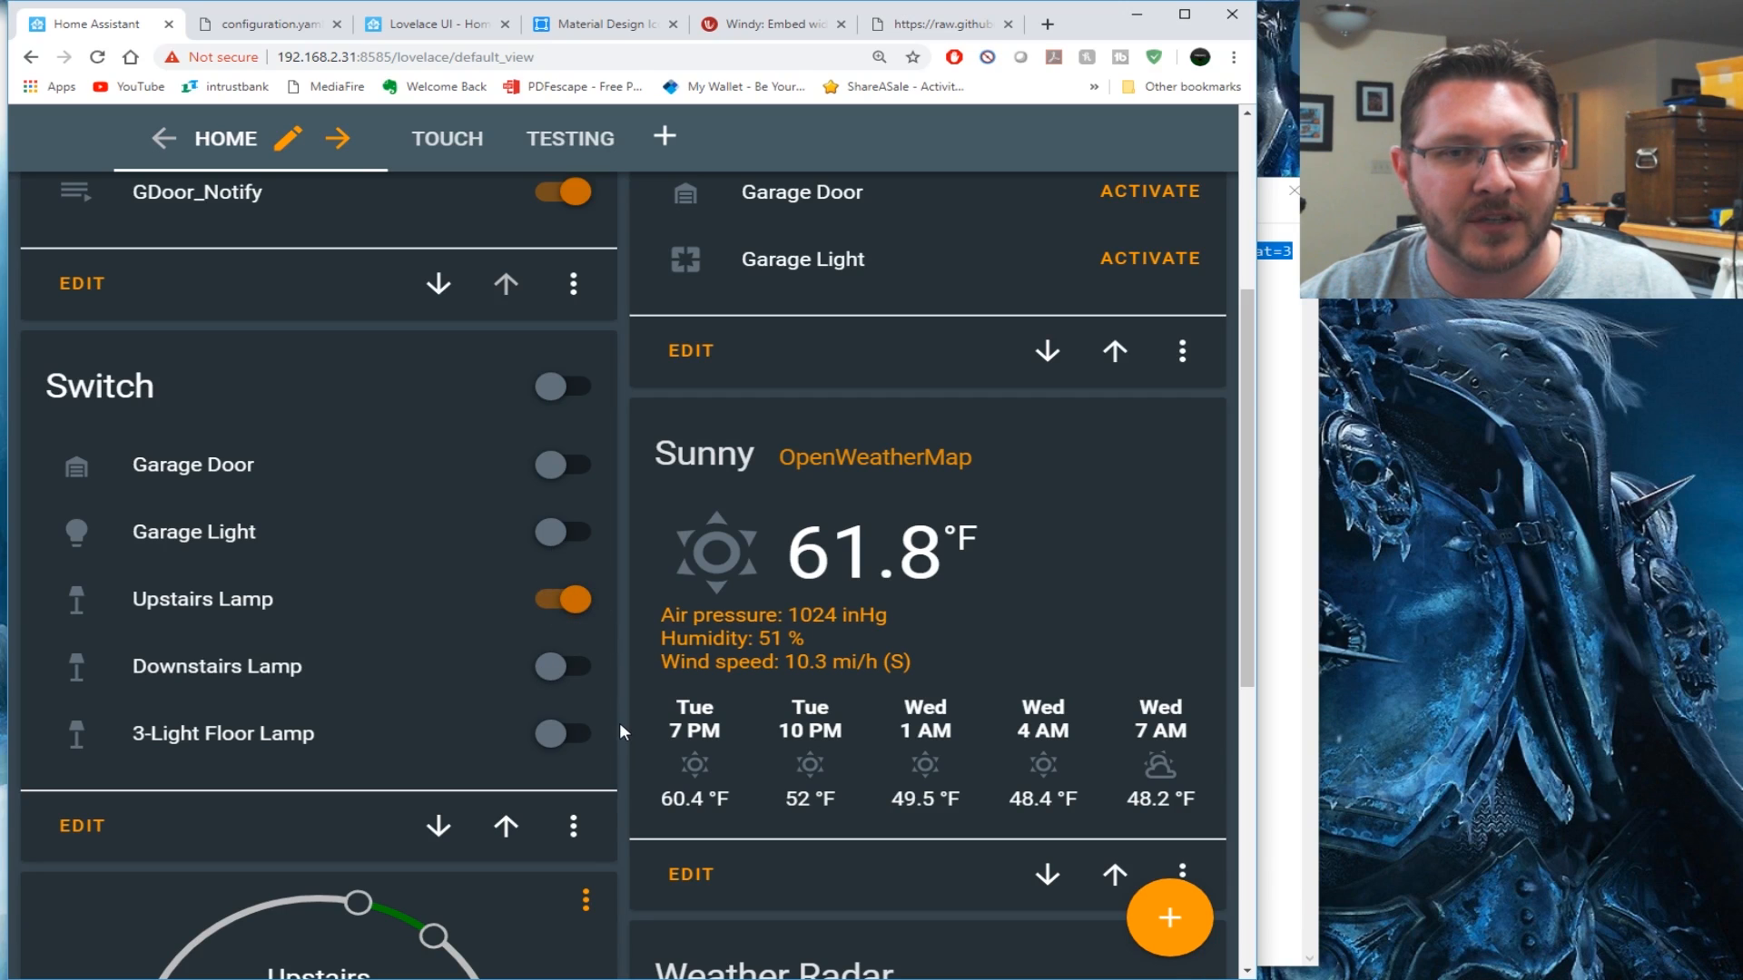
Switch on the Downstairs Lamp in the Switch card and turn all the card's switches off with its header toggle
left_click(562, 669)
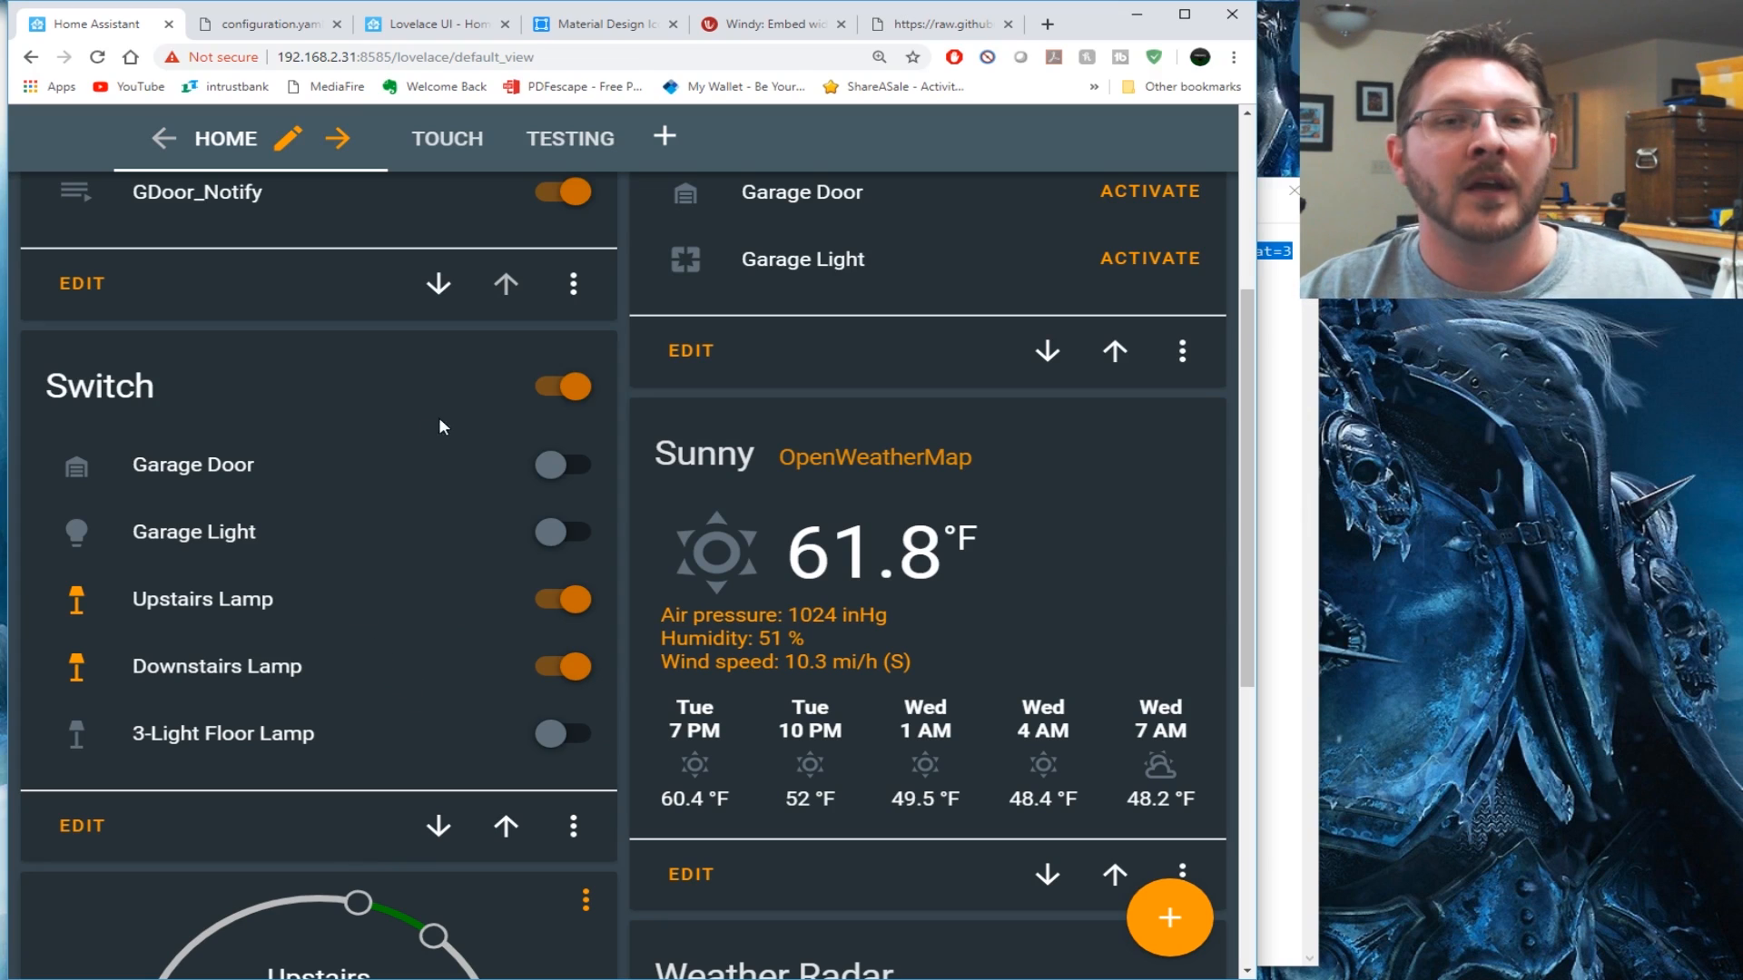
left_click(572, 387)
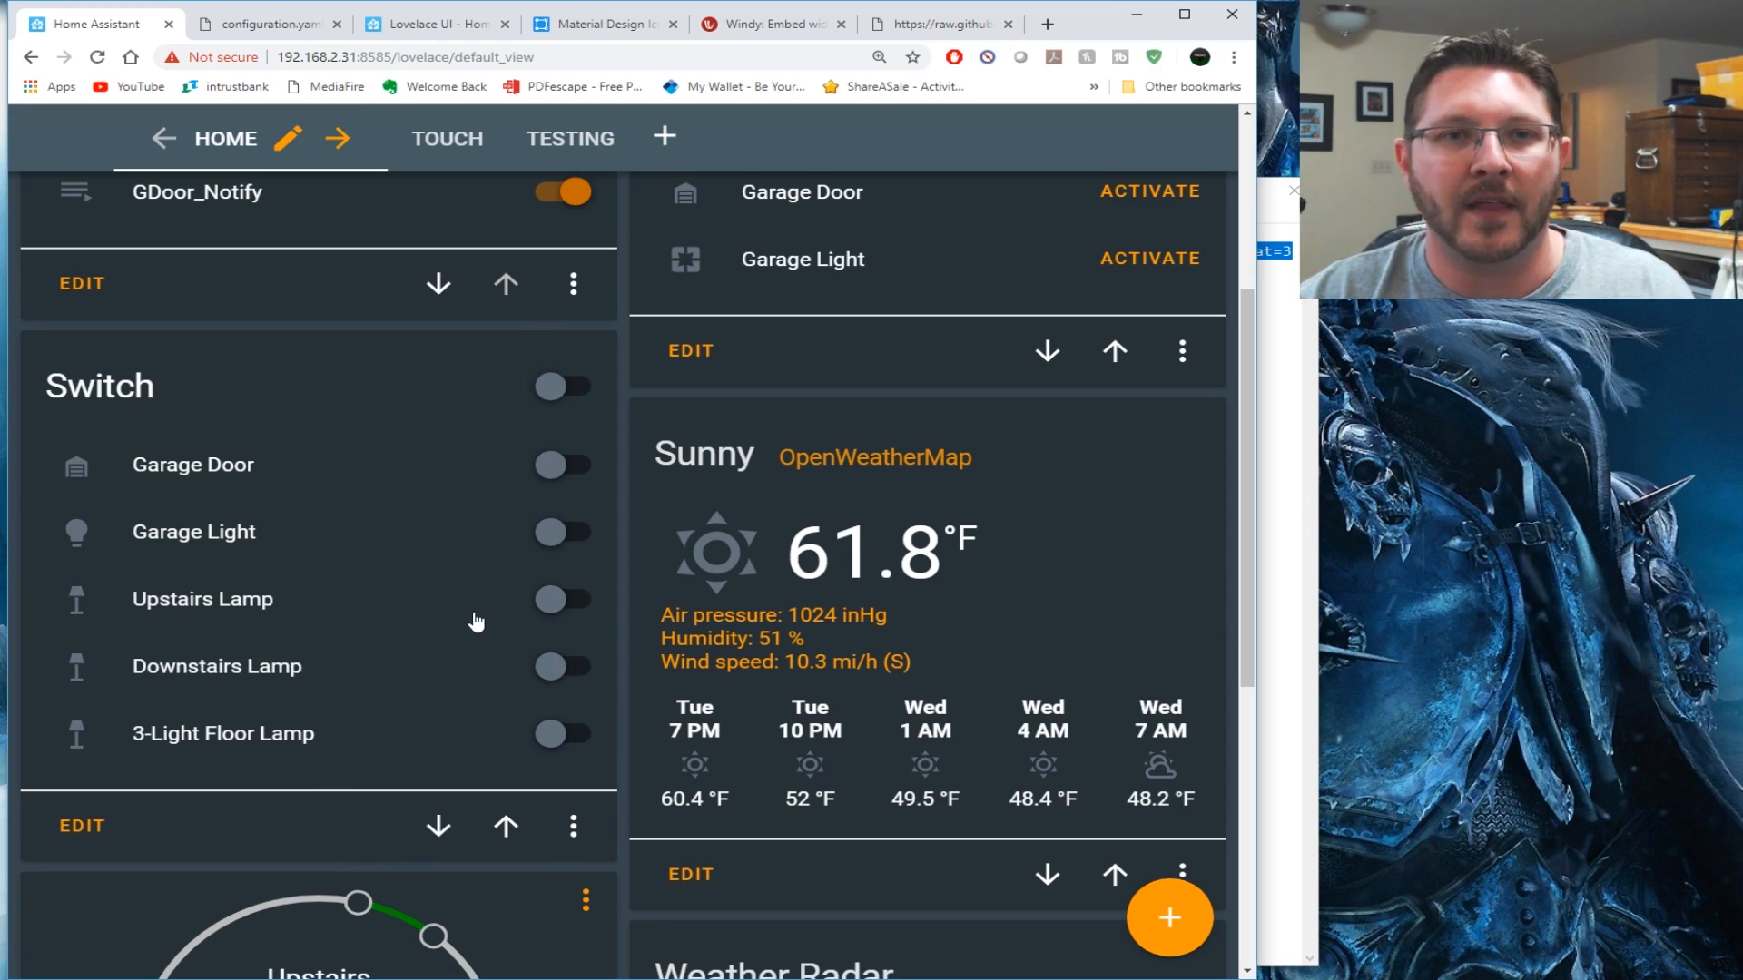
Open the Switch card's configuration and examine the Show Header Toggle option, the entity list and the card preview
left_click(118, 836)
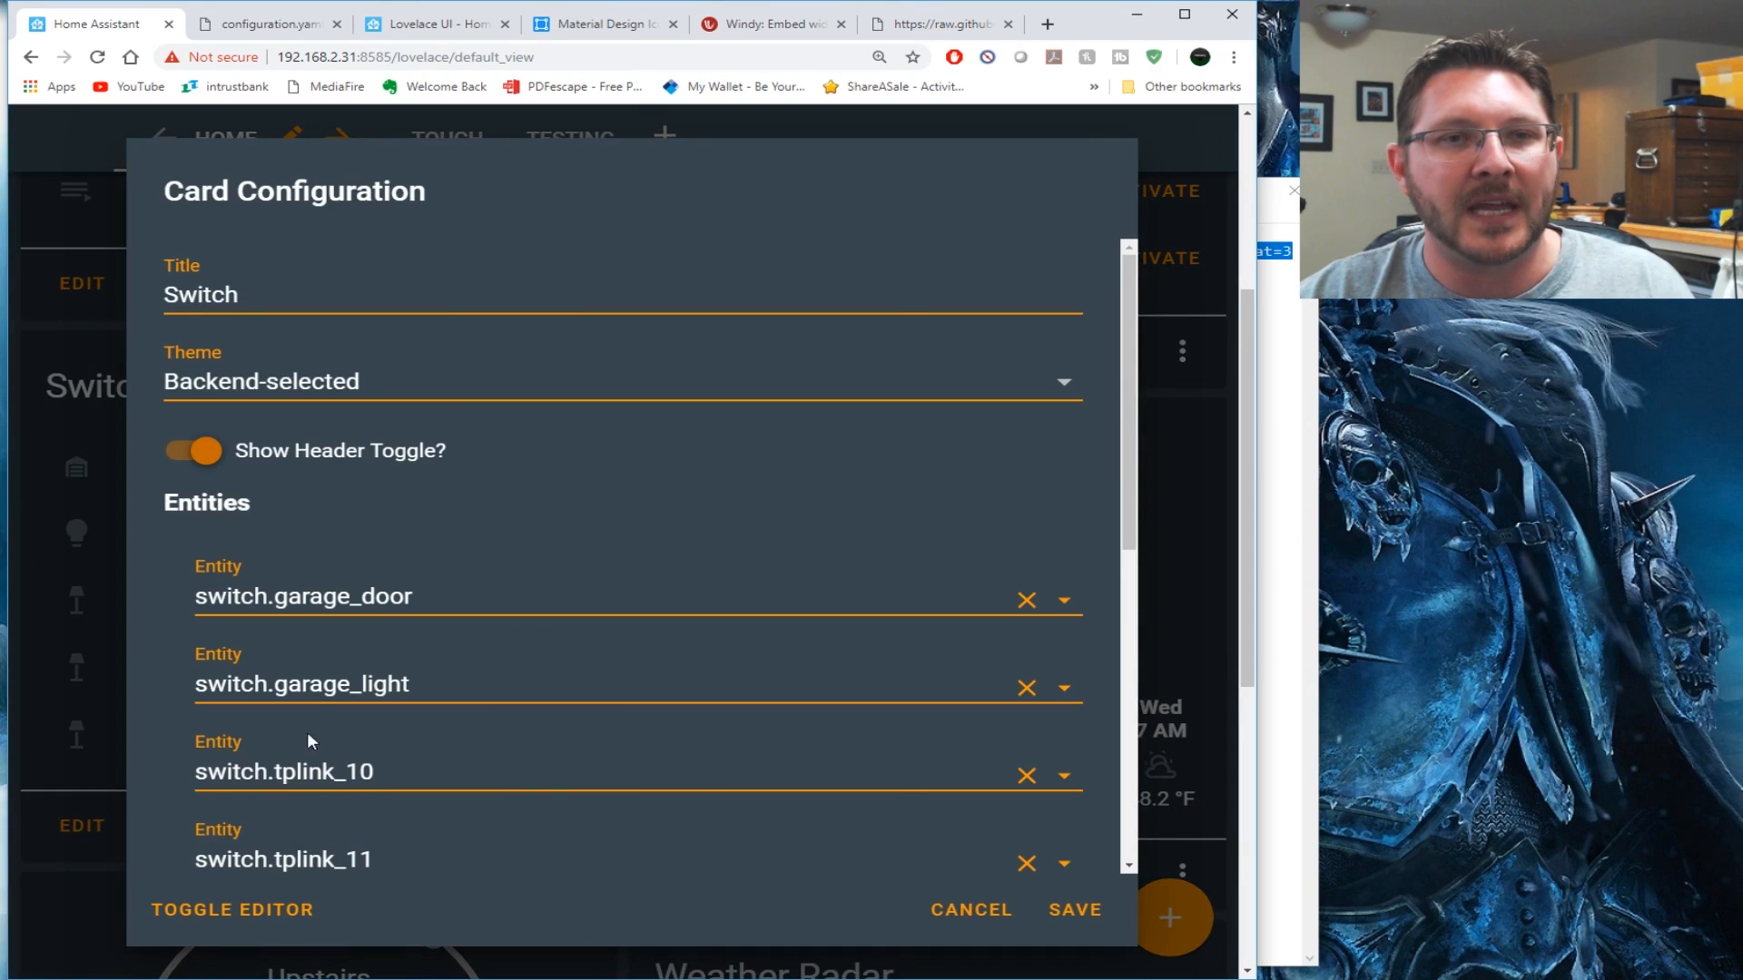
scroll(281, 445, "down", 1)
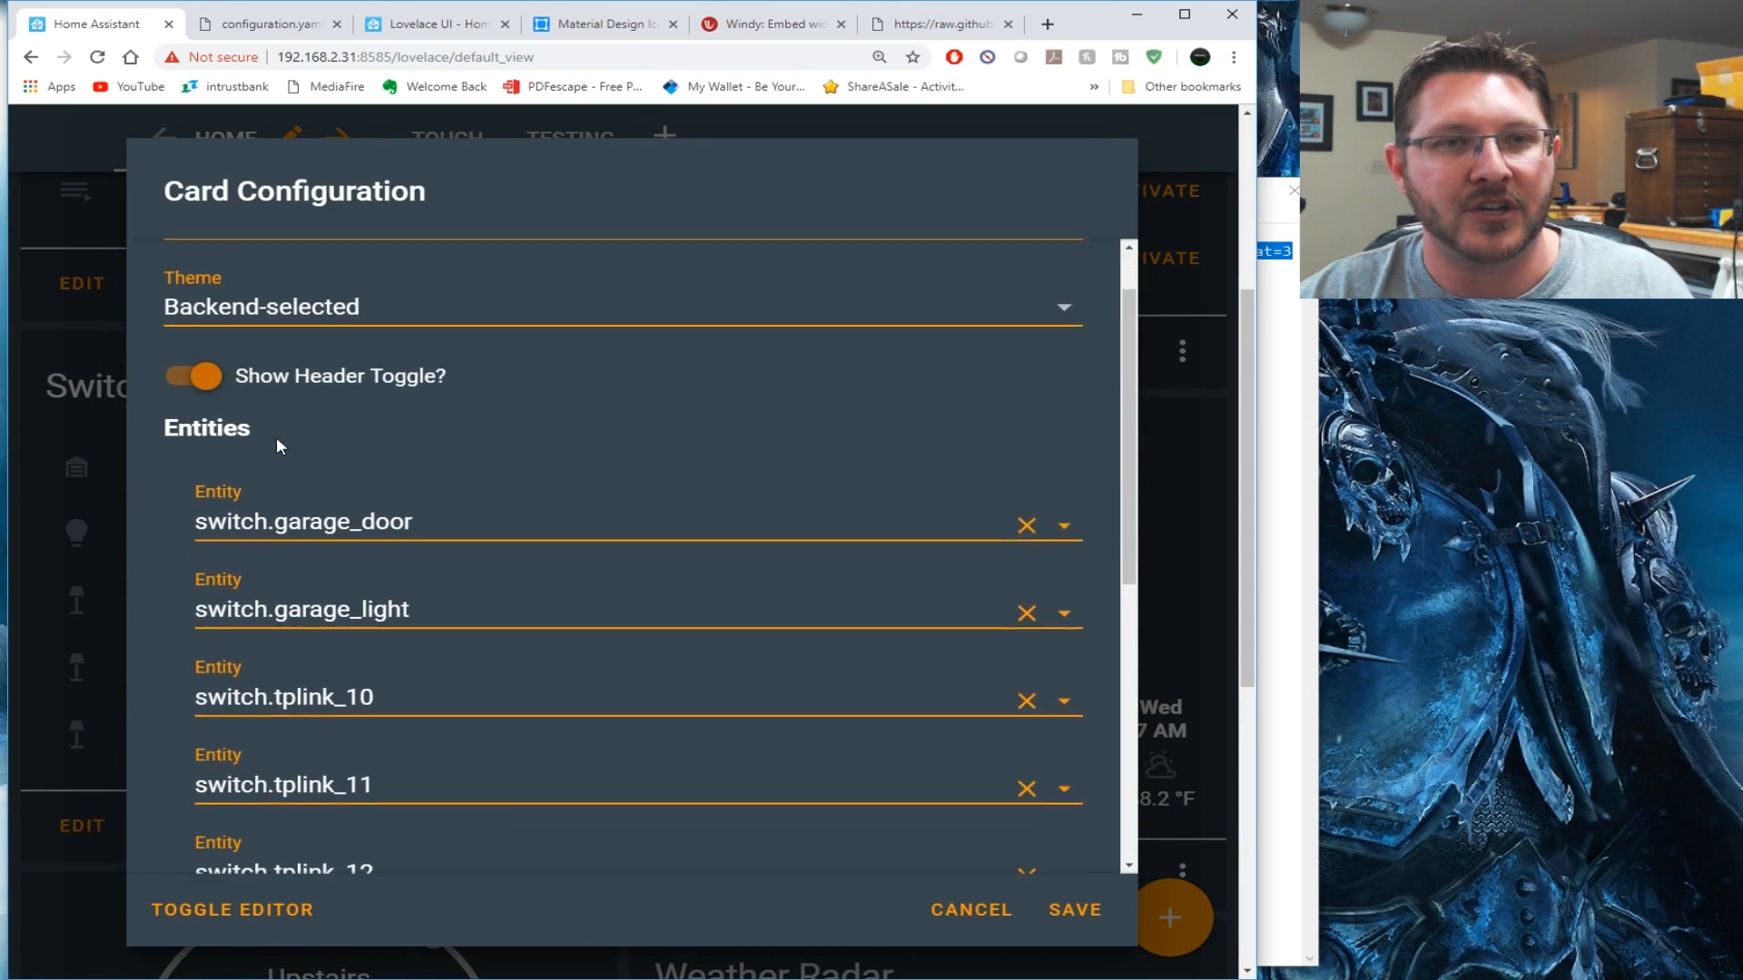
mouse_move(442, 357)
left_mouse_down()
mouse_move(298, 356)
mouse_move(456, 356)
left_mouse_up()
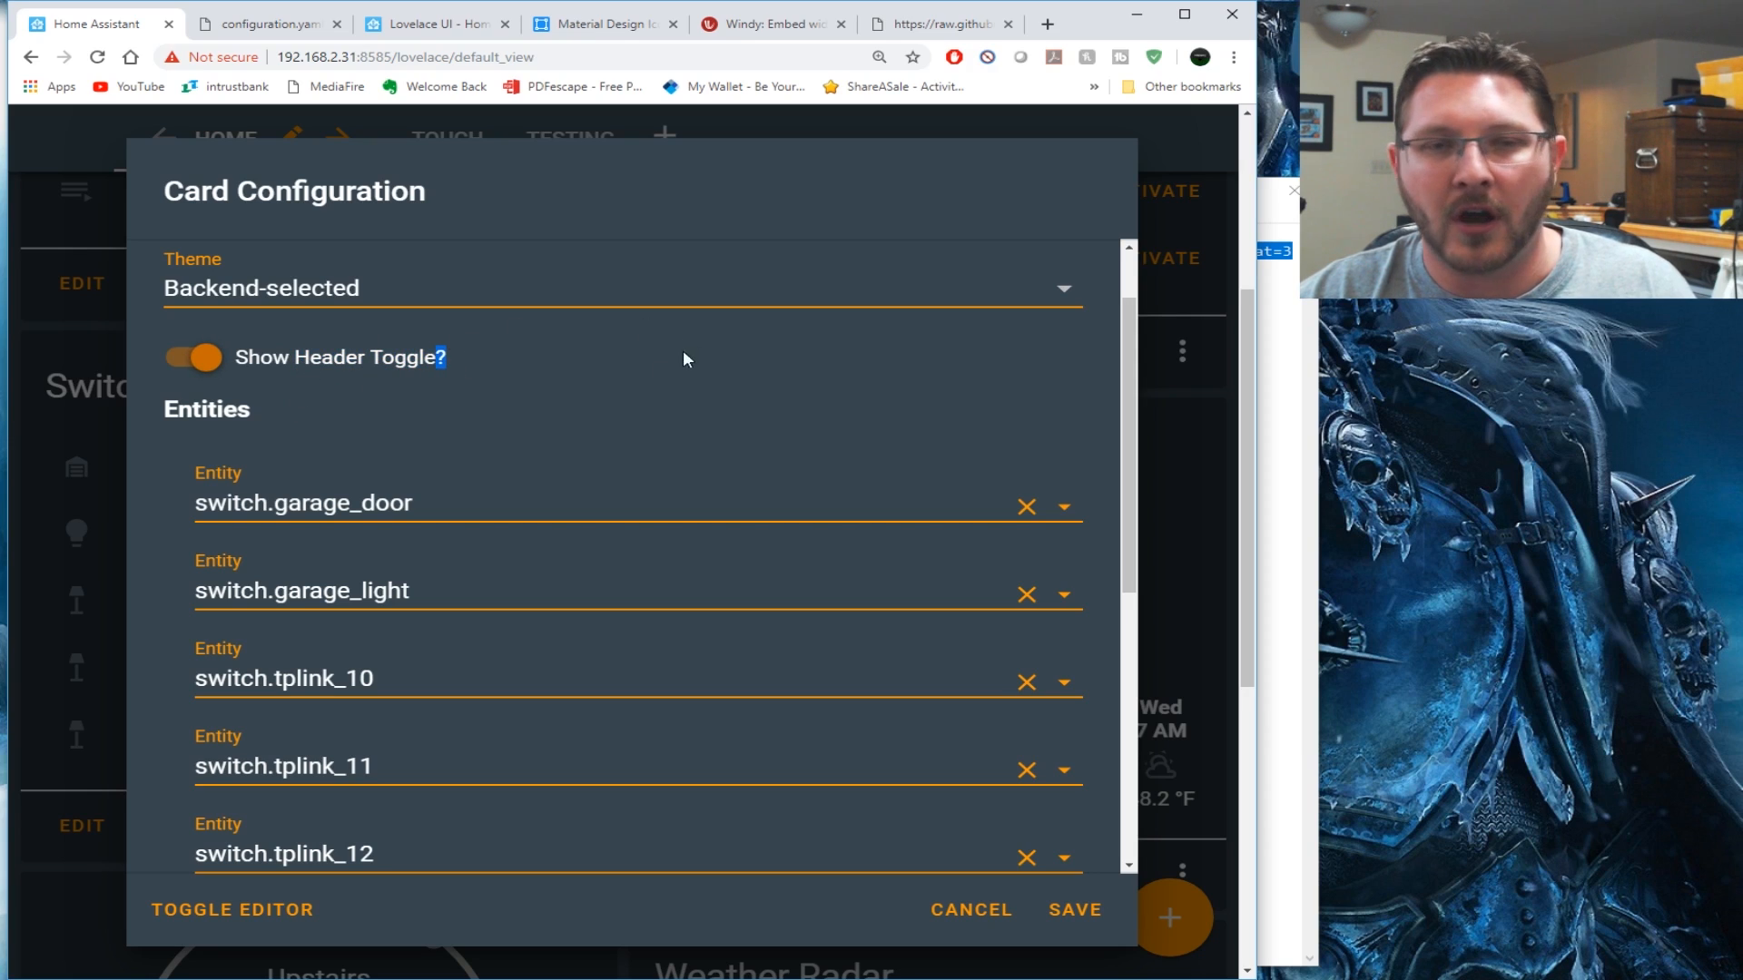
scroll(662, 531, "down", 6)
scroll(584, 488, "up", 1)
scroll(583, 487, "down", 1)
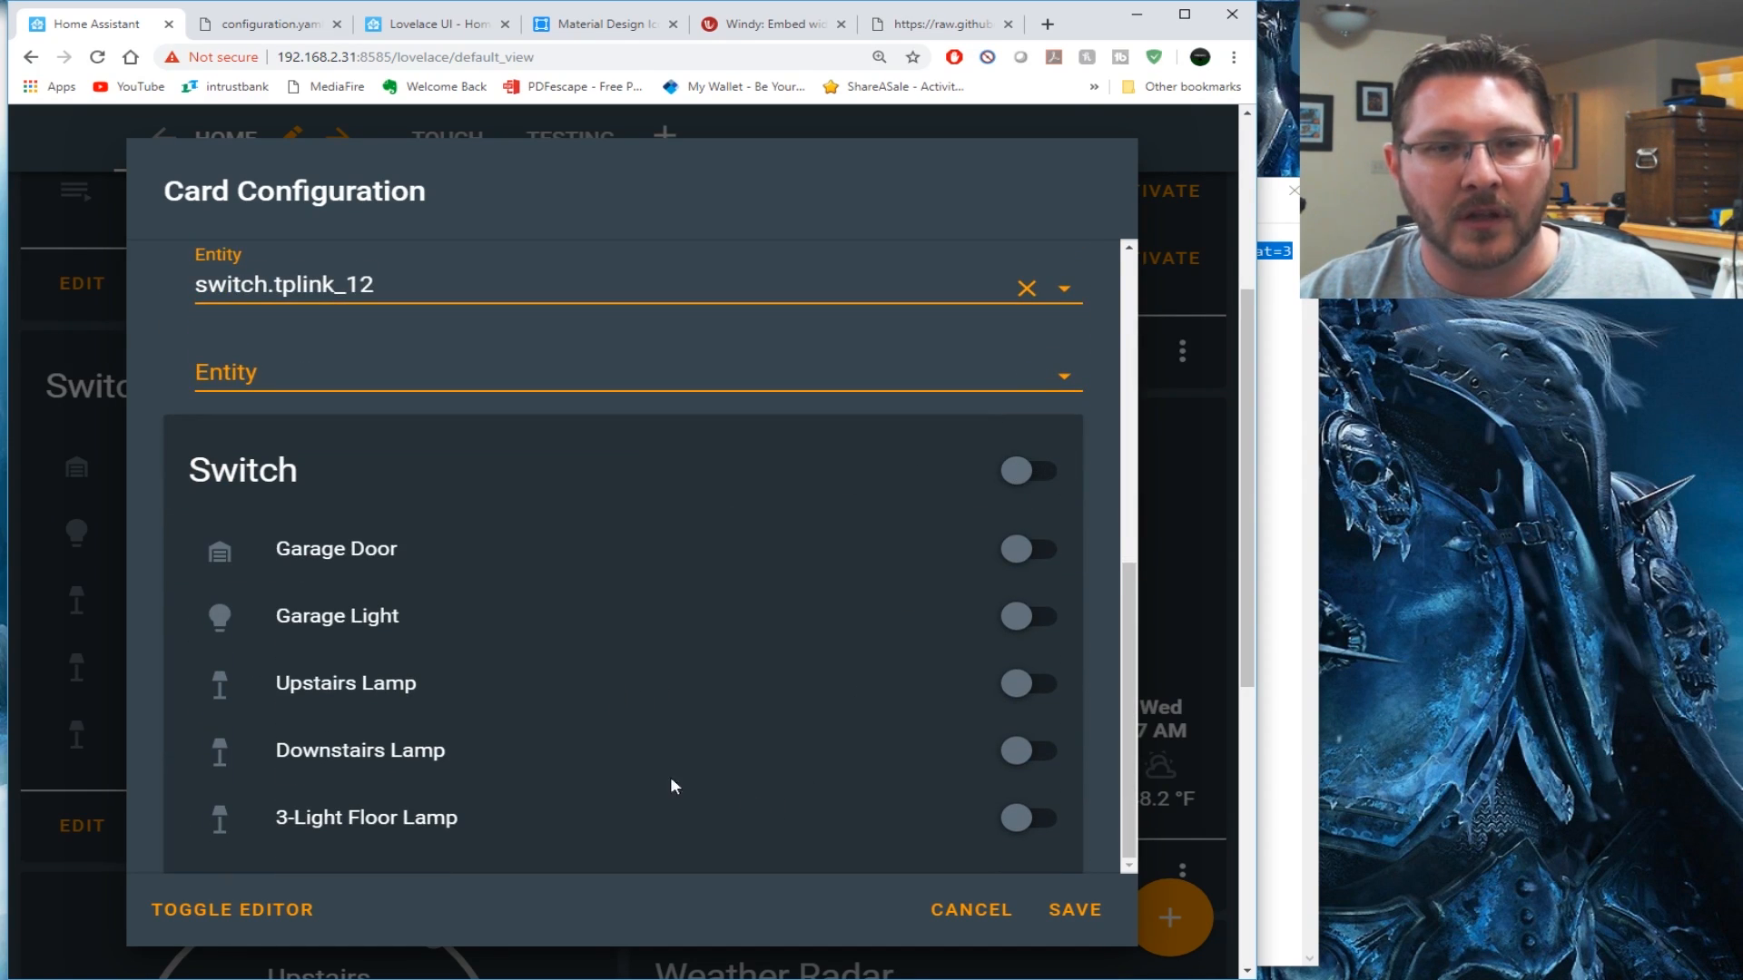
scroll(568, 529, "up", 5)
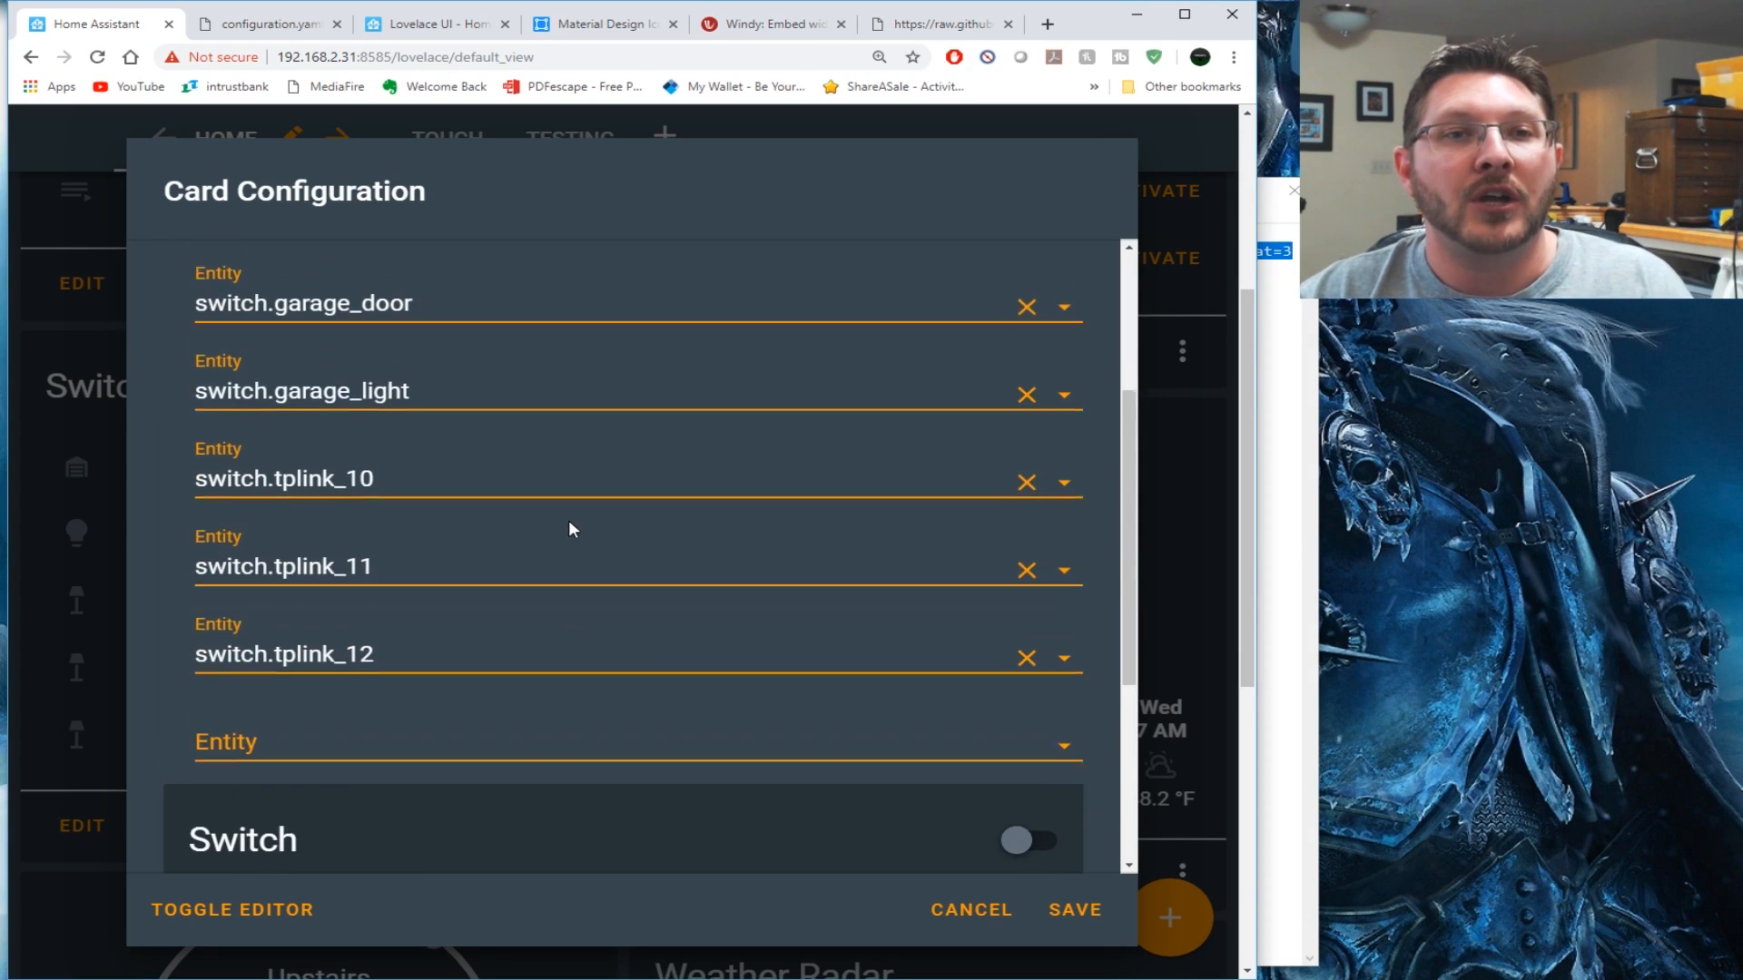
scroll(581, 556, "up", 3)
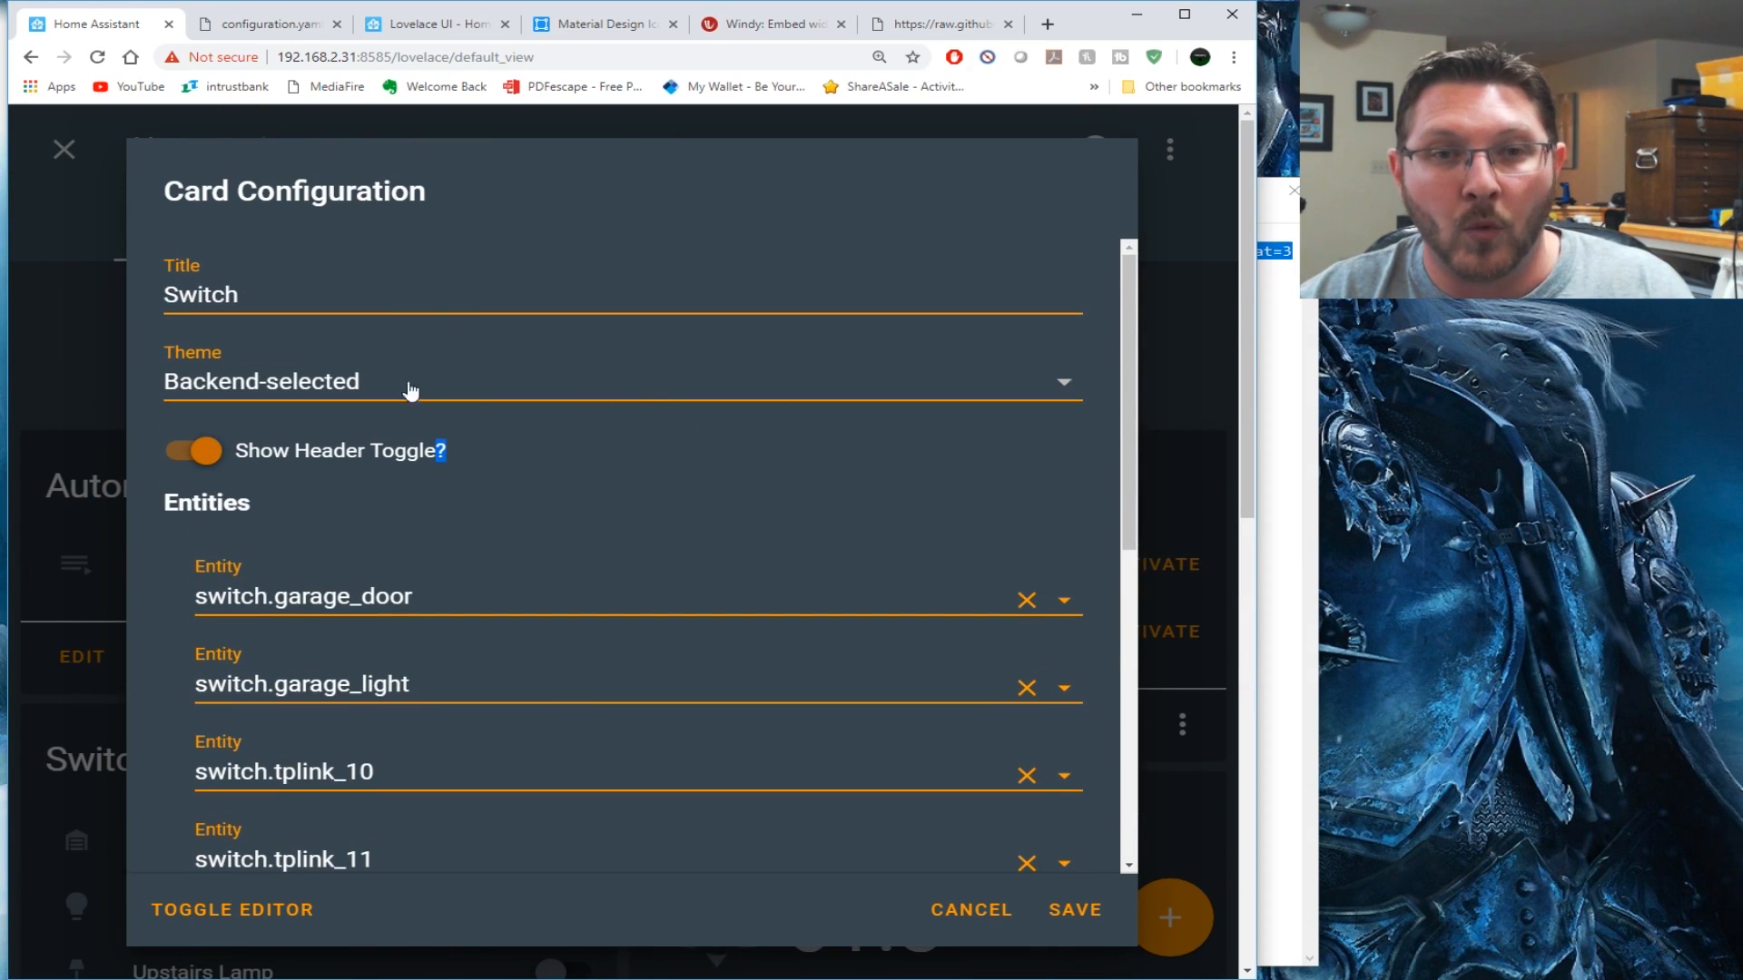
scroll(410, 391, "down", 7)
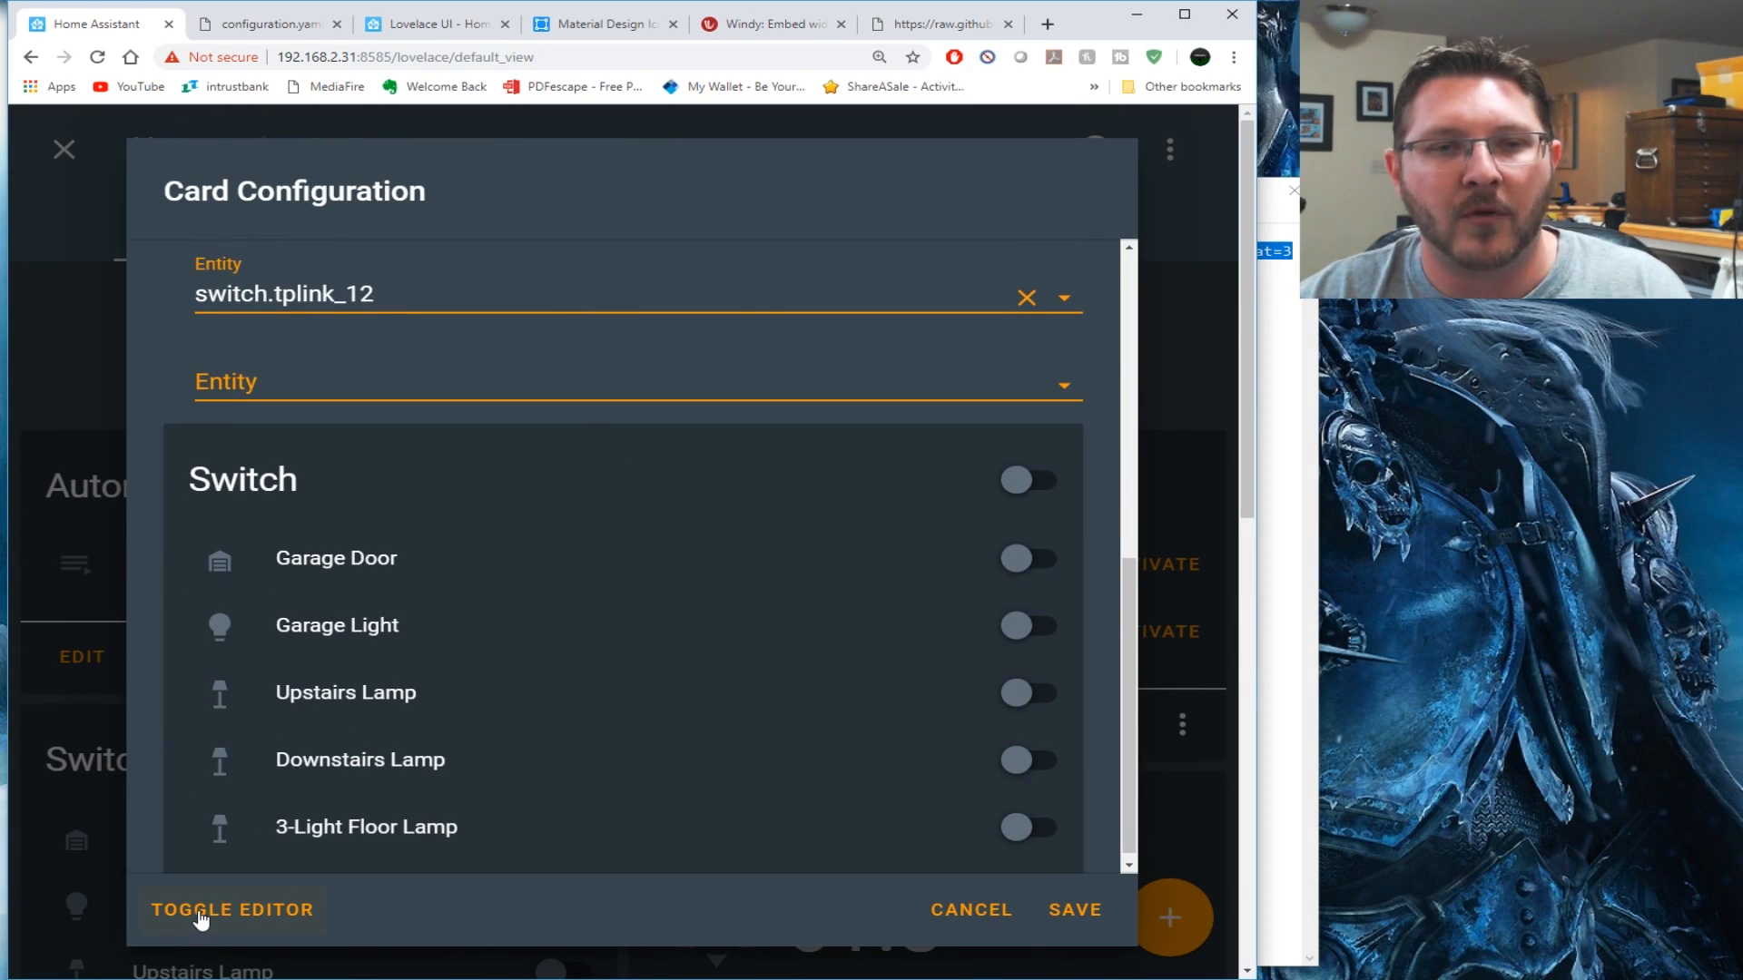
Examine the Switch card's YAML code in the code editor and close the configuration without saving
left_click(201, 920)
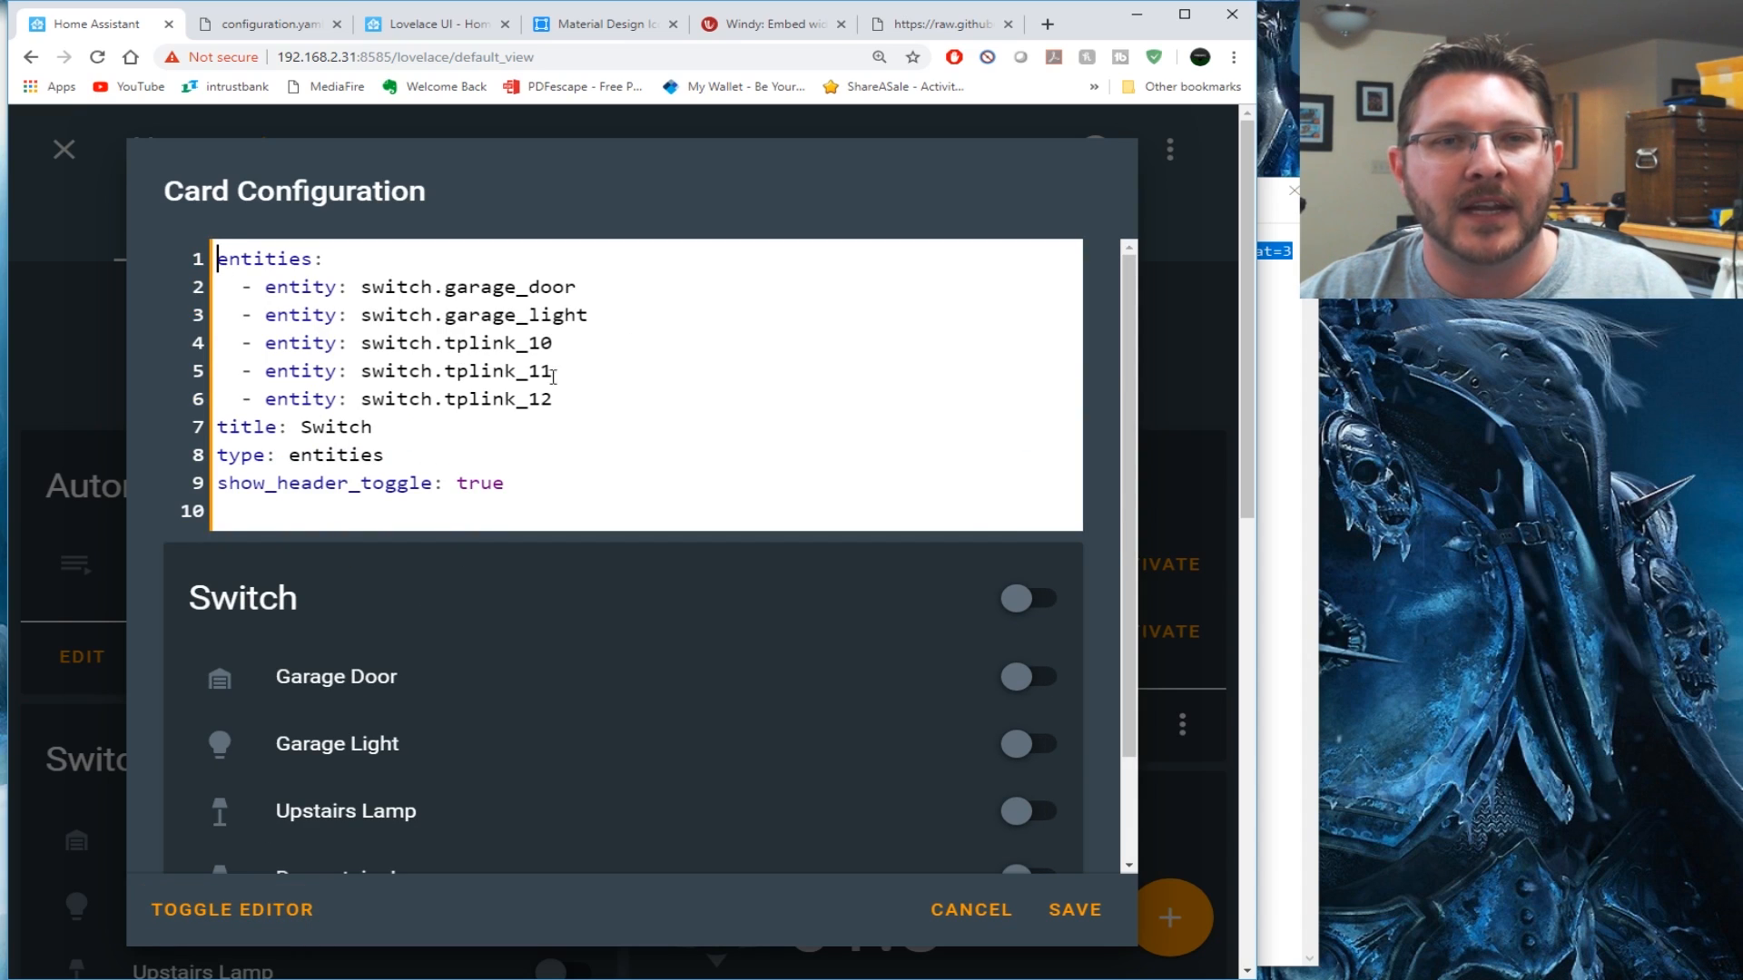
left_click(573, 414)
left_click_drag(543, 491, 509, 259)
left_click(700, 328)
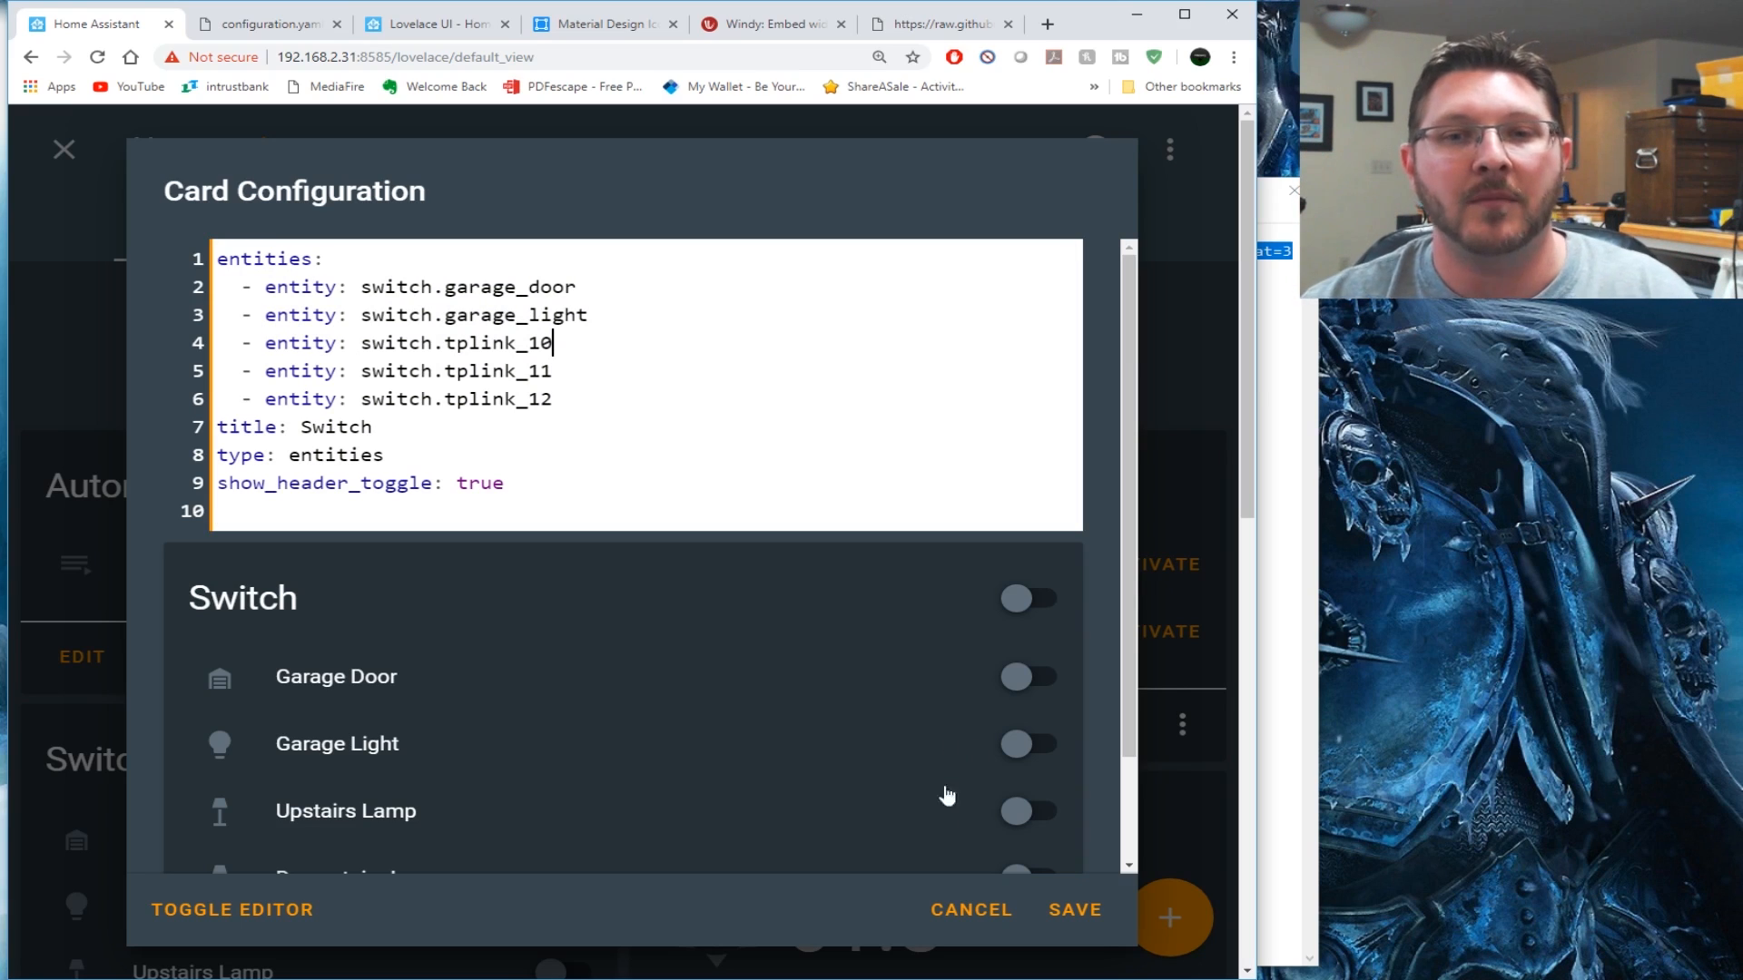
left_click(1004, 912)
Compare the badge area of the Home view with the Testing view, and open and cancel the Testing view's configuration
left_click(570, 231)
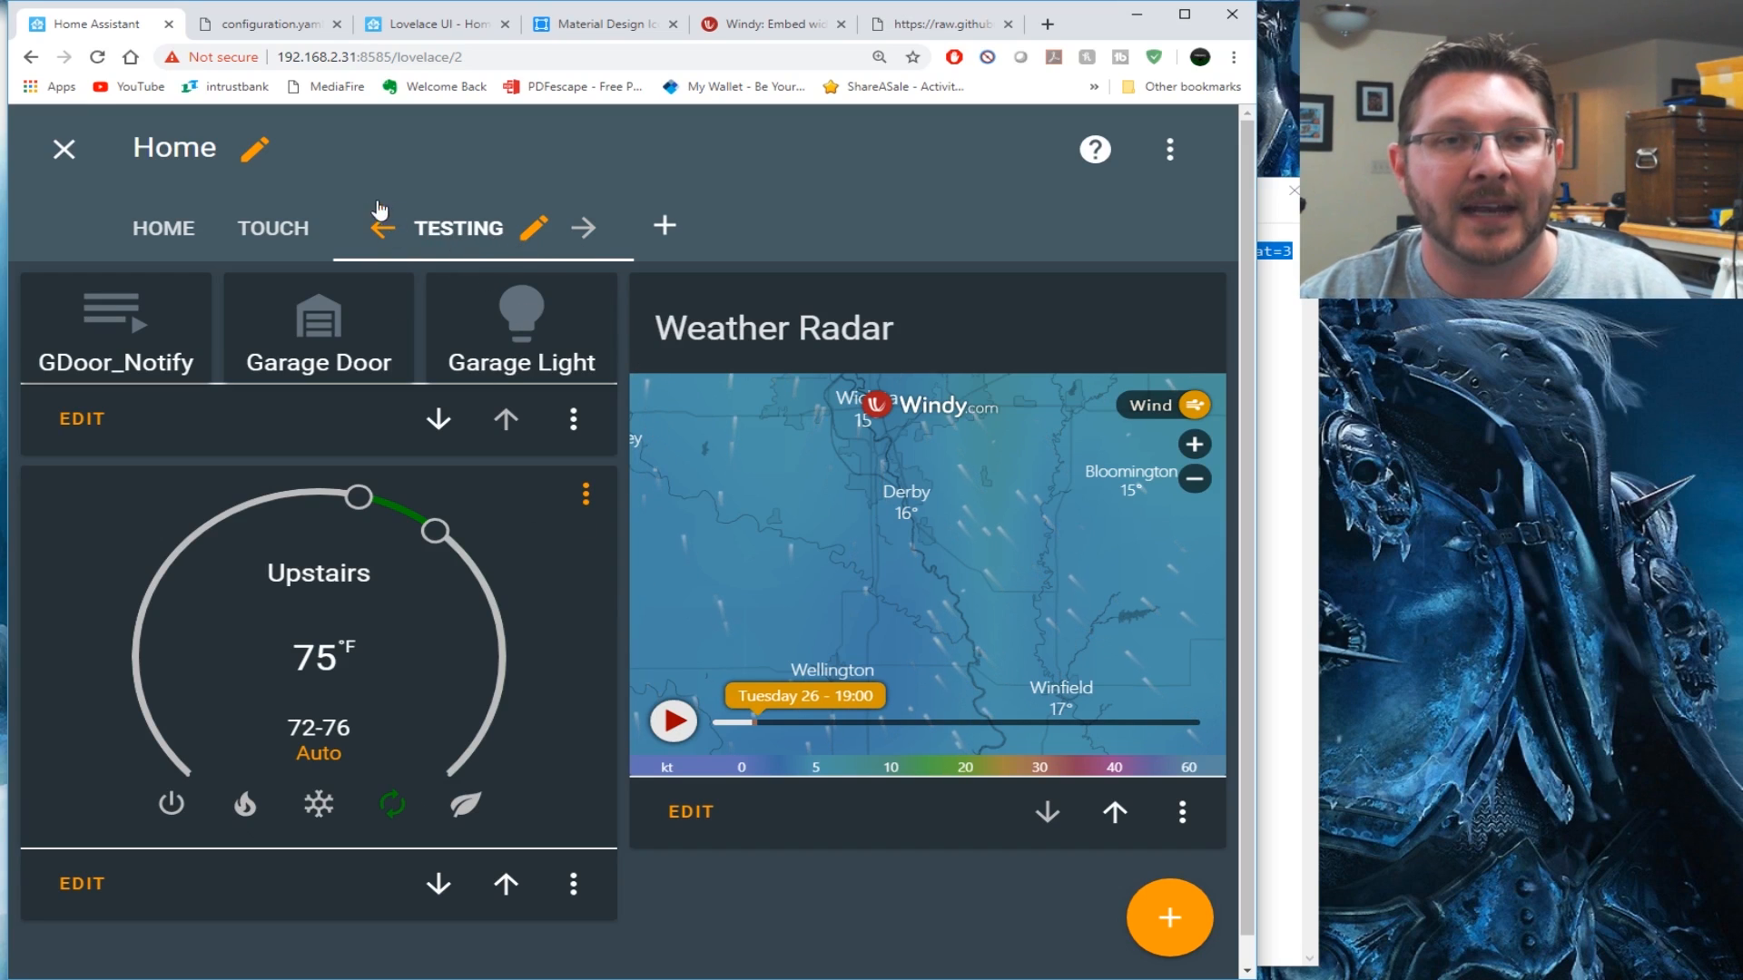
left_click(164, 228)
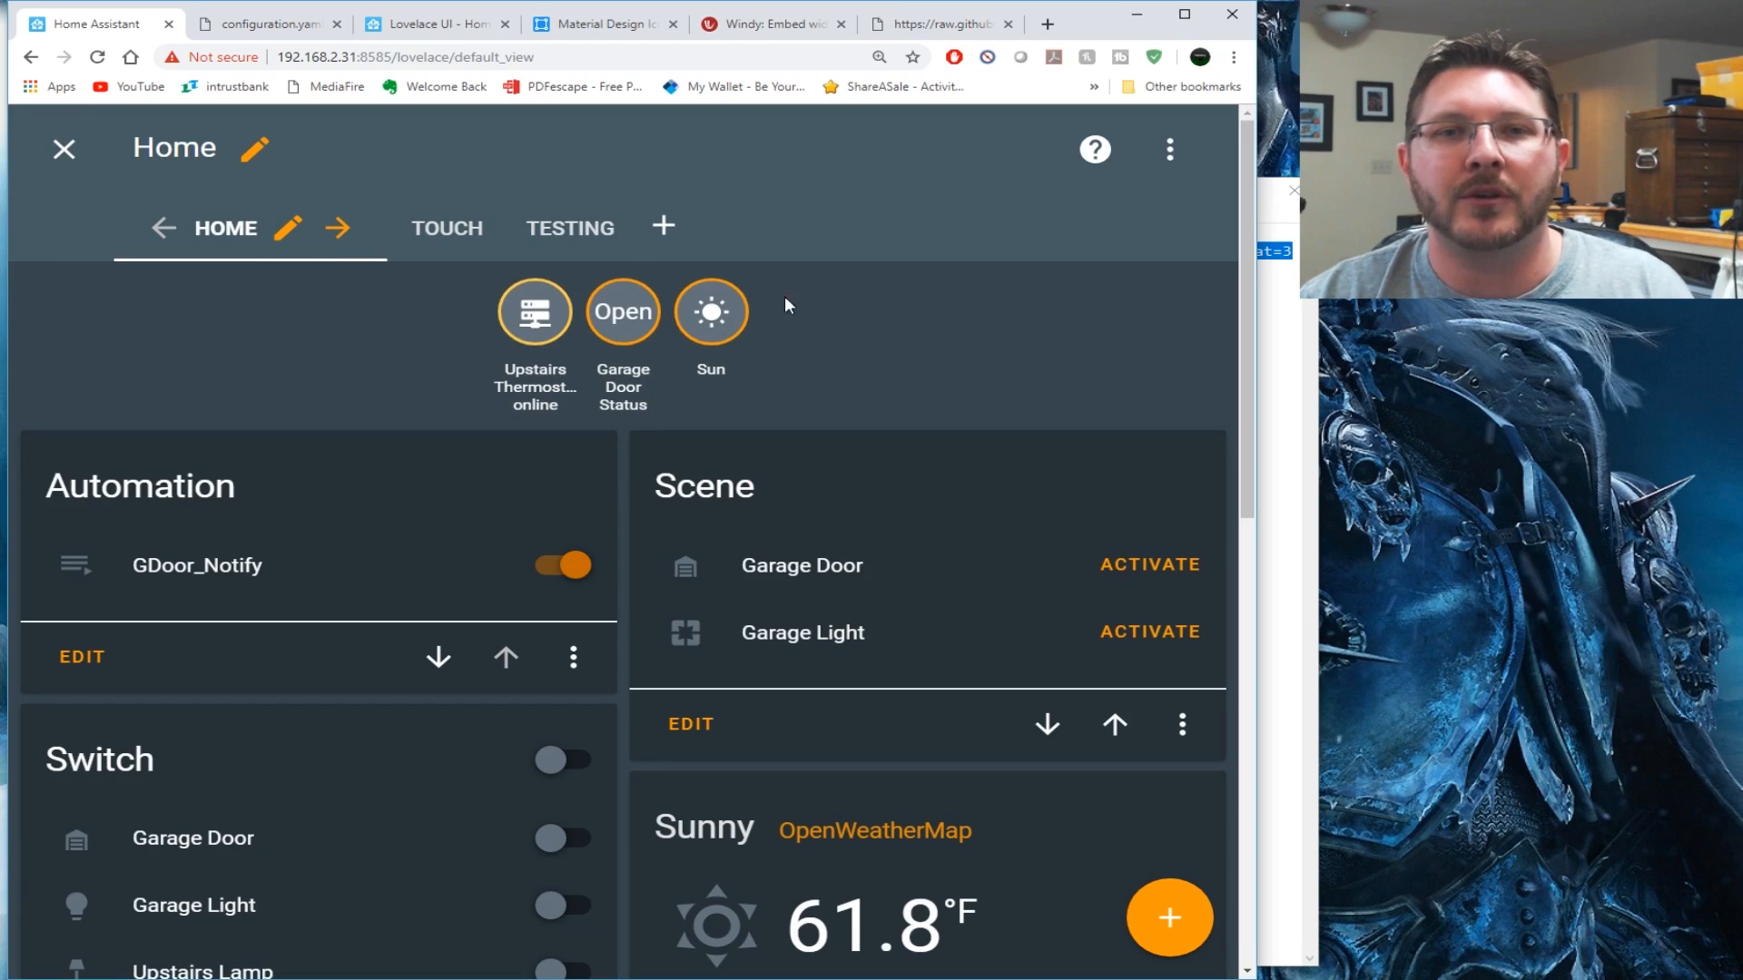
left_click(572, 230)
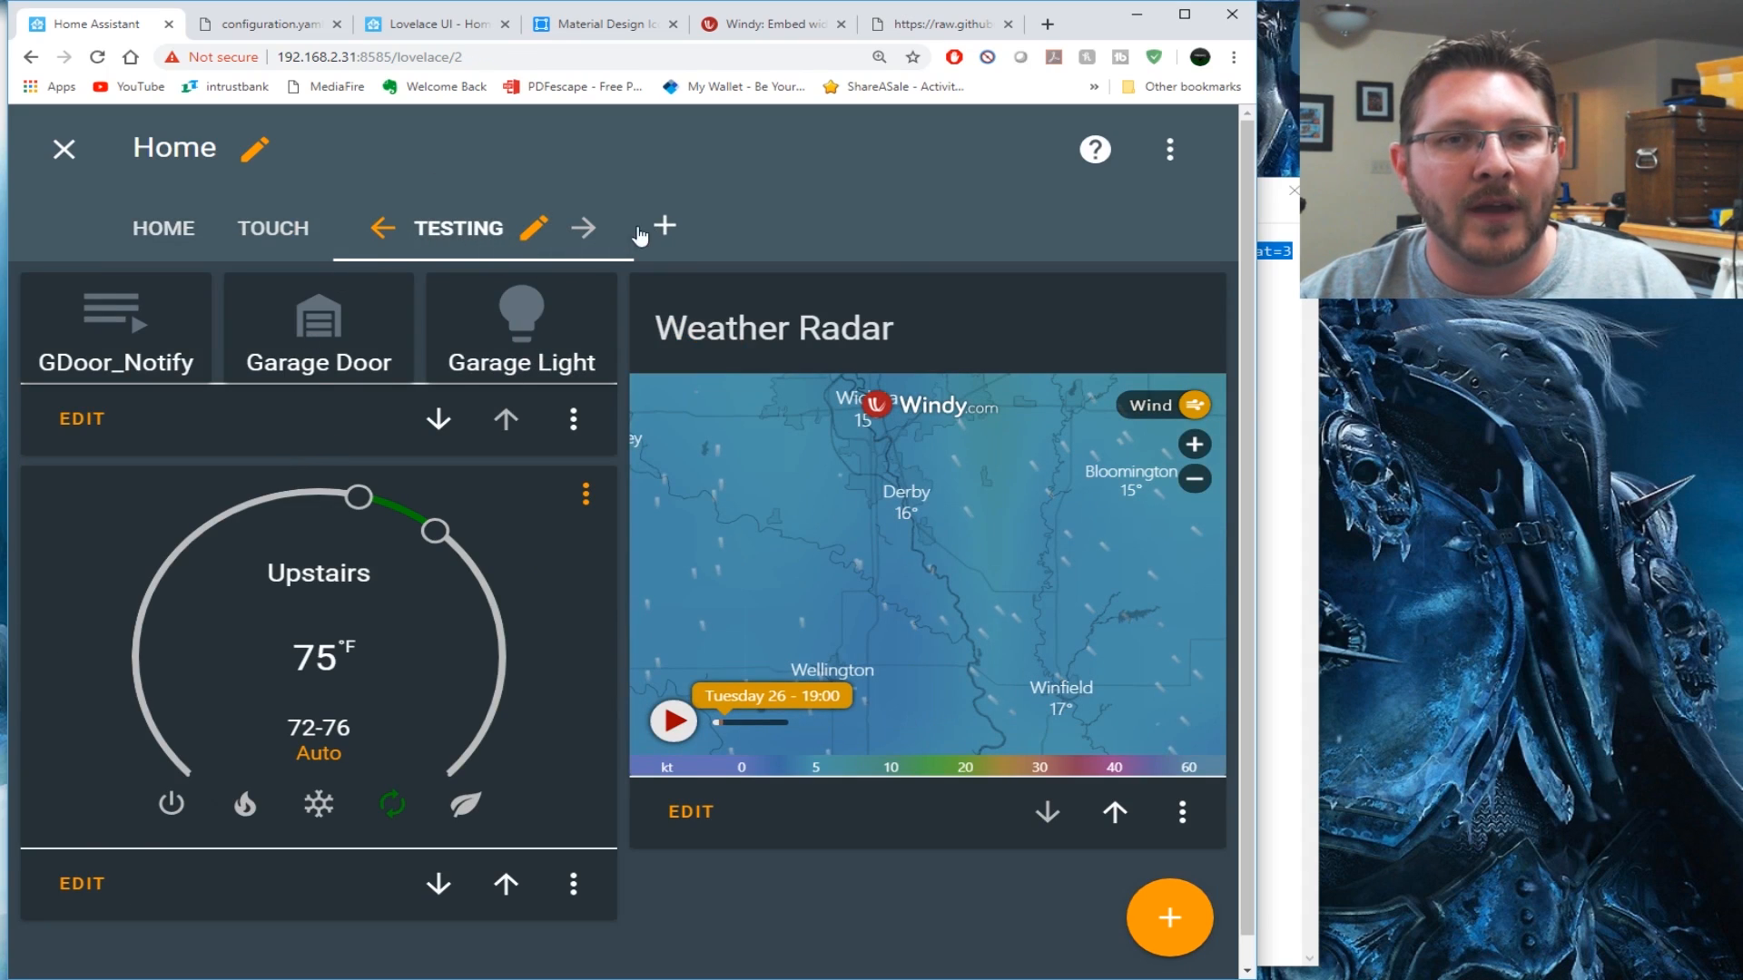
left_click(533, 229)
left_click(970, 842)
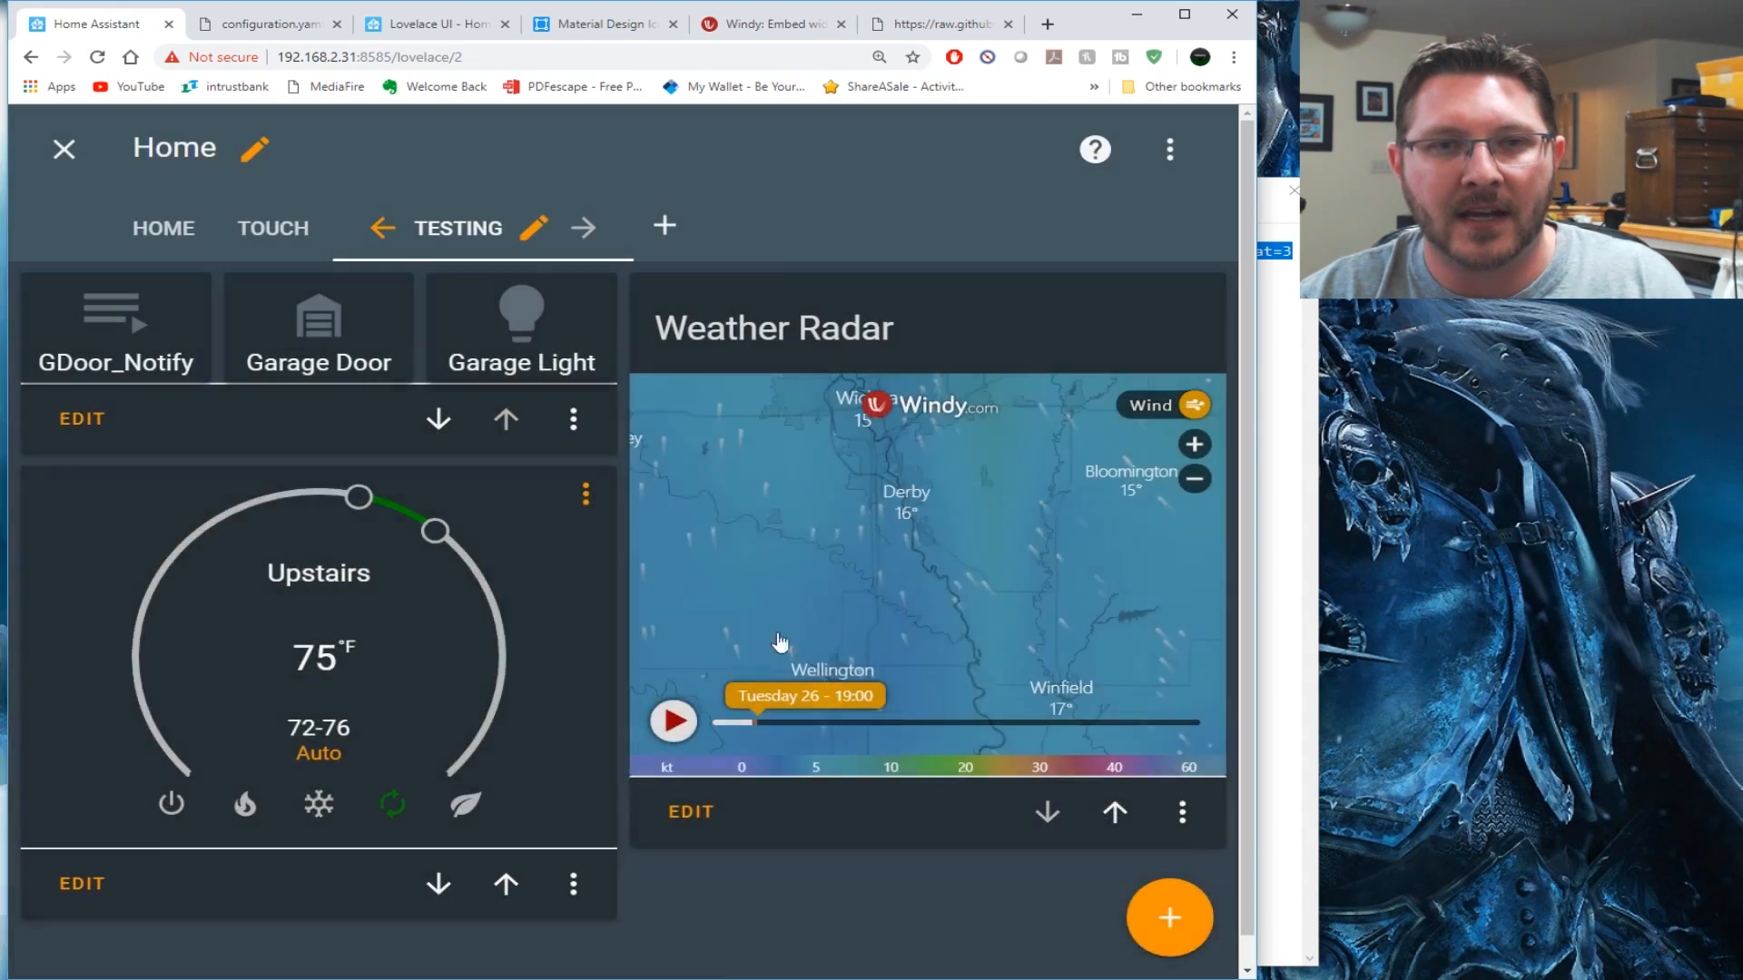
Open the badge settings of the Testing view's configuration and add the home-away binary sensor as the first badge entity
left_click(534, 238)
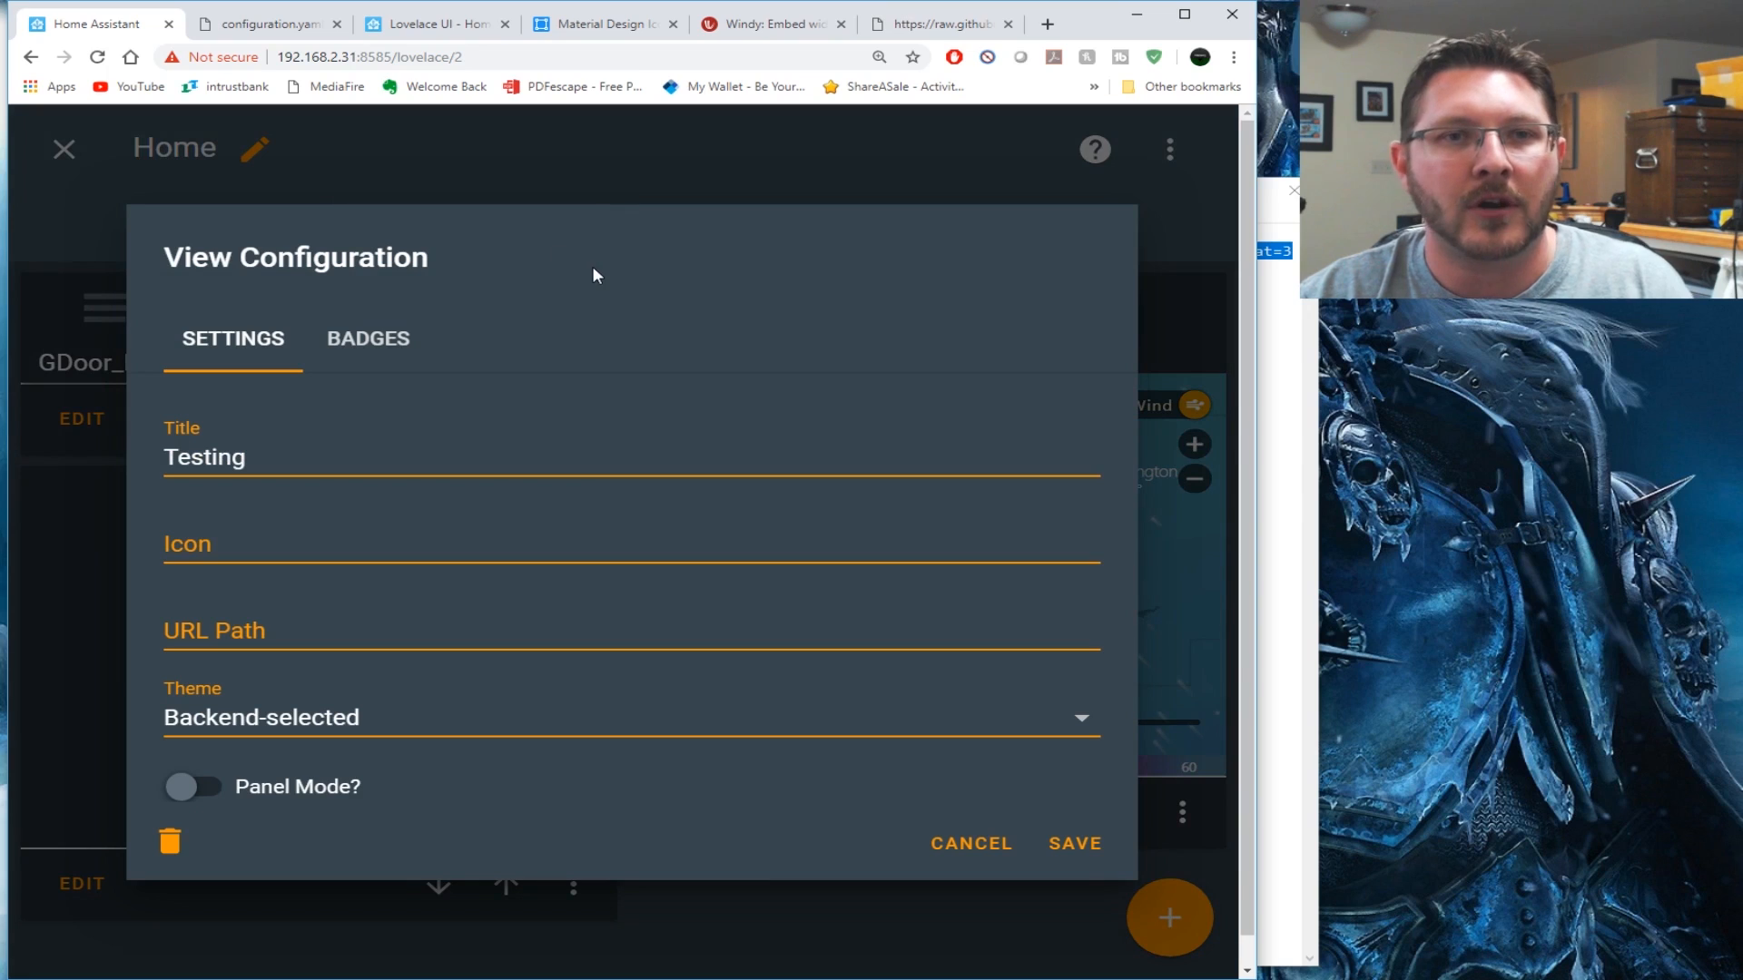
left_click(363, 341)
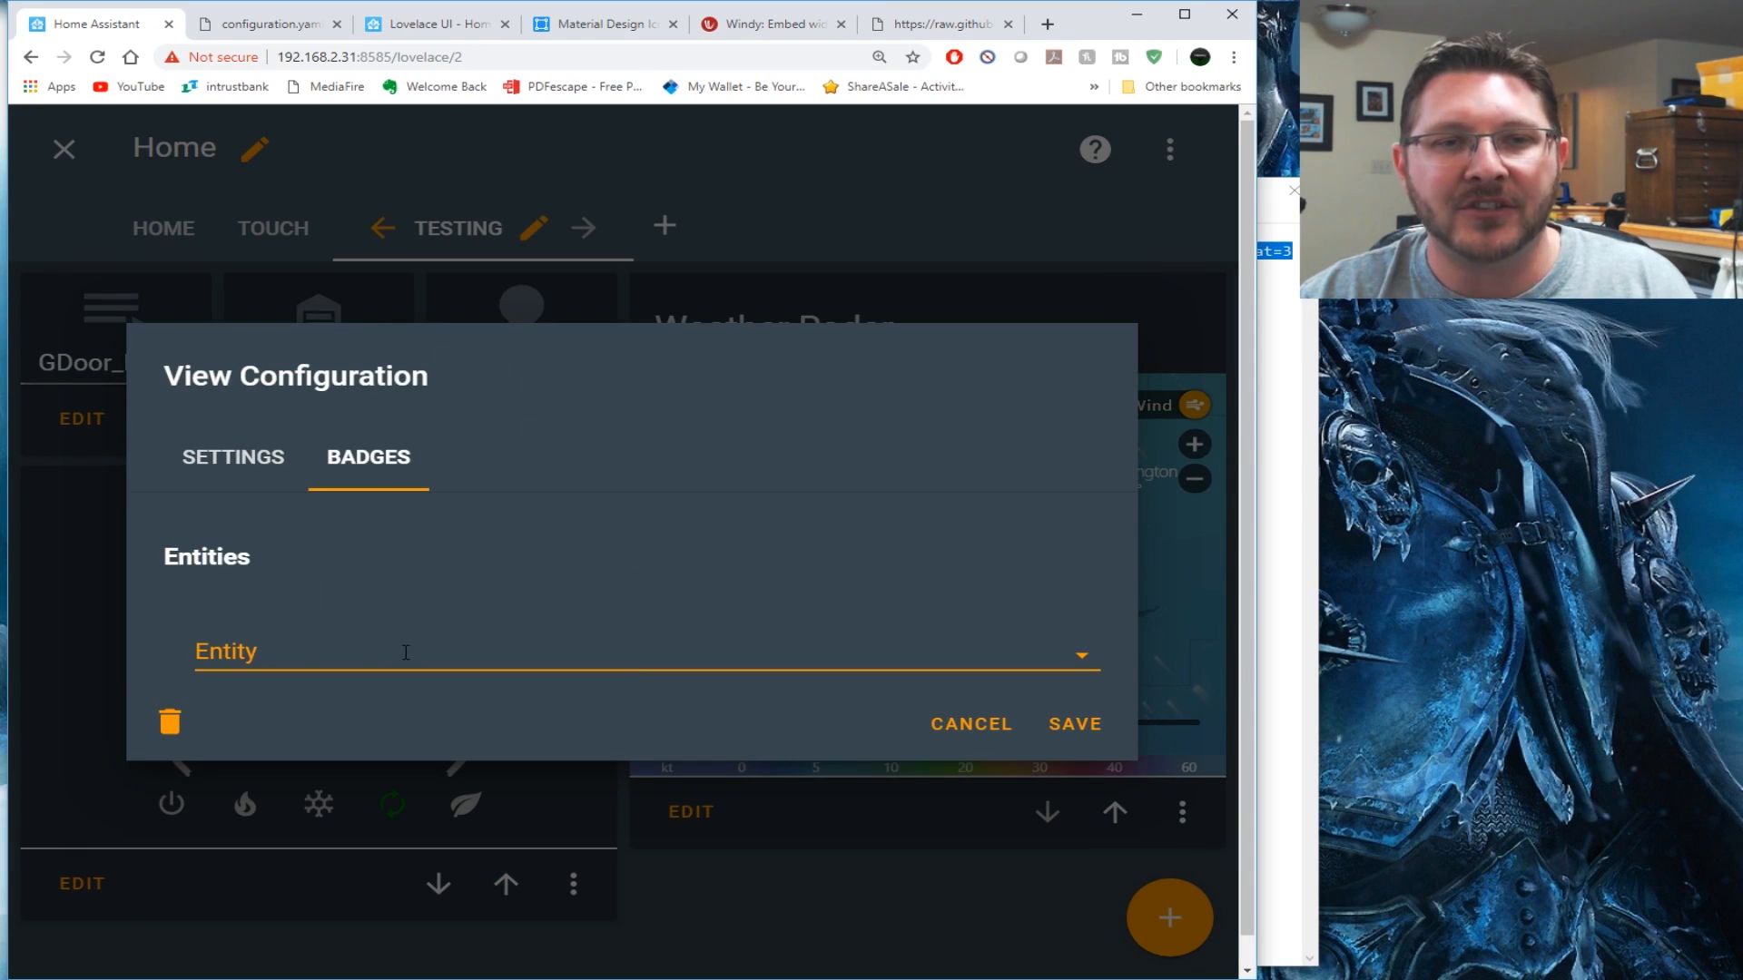
left_click(405, 653)
scroll(445, 849, "down", 1)
scroll(459, 831, "up", 1)
scroll(467, 823, "down", 2)
left_click(391, 724)
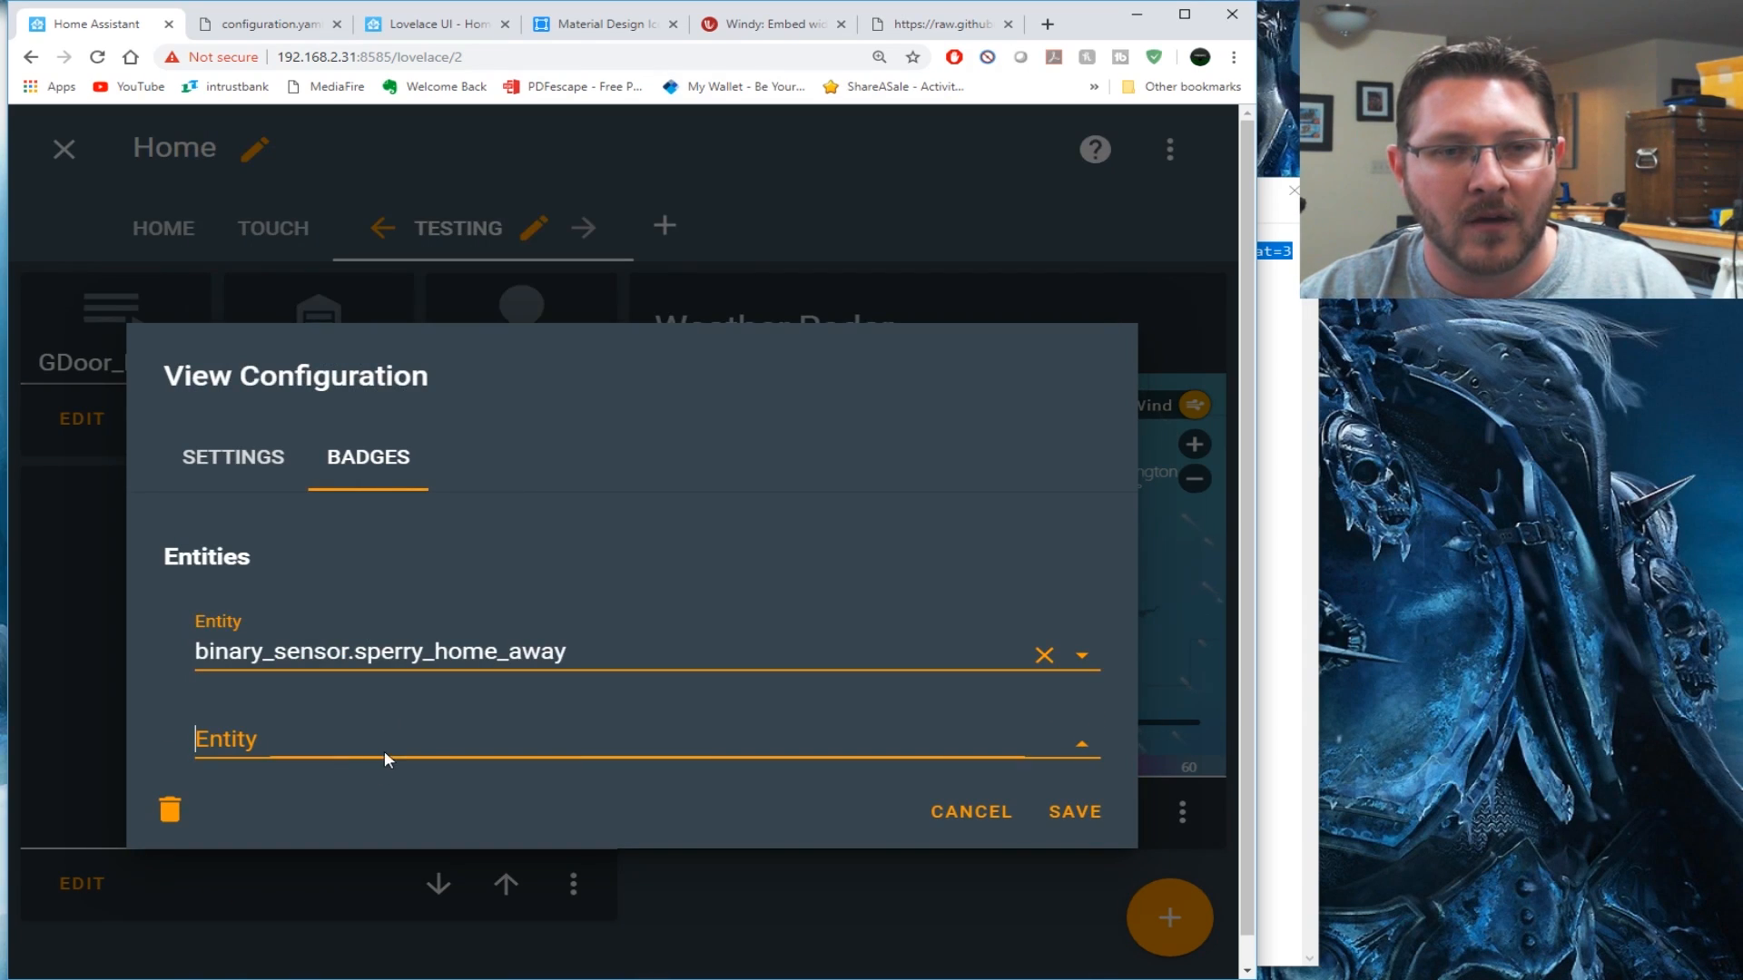
Add binary_sensor.upstairs_thermostat_fan and binary_sensor.upstairs_thermostat_is_locked as further badge entities
left_click(384, 746)
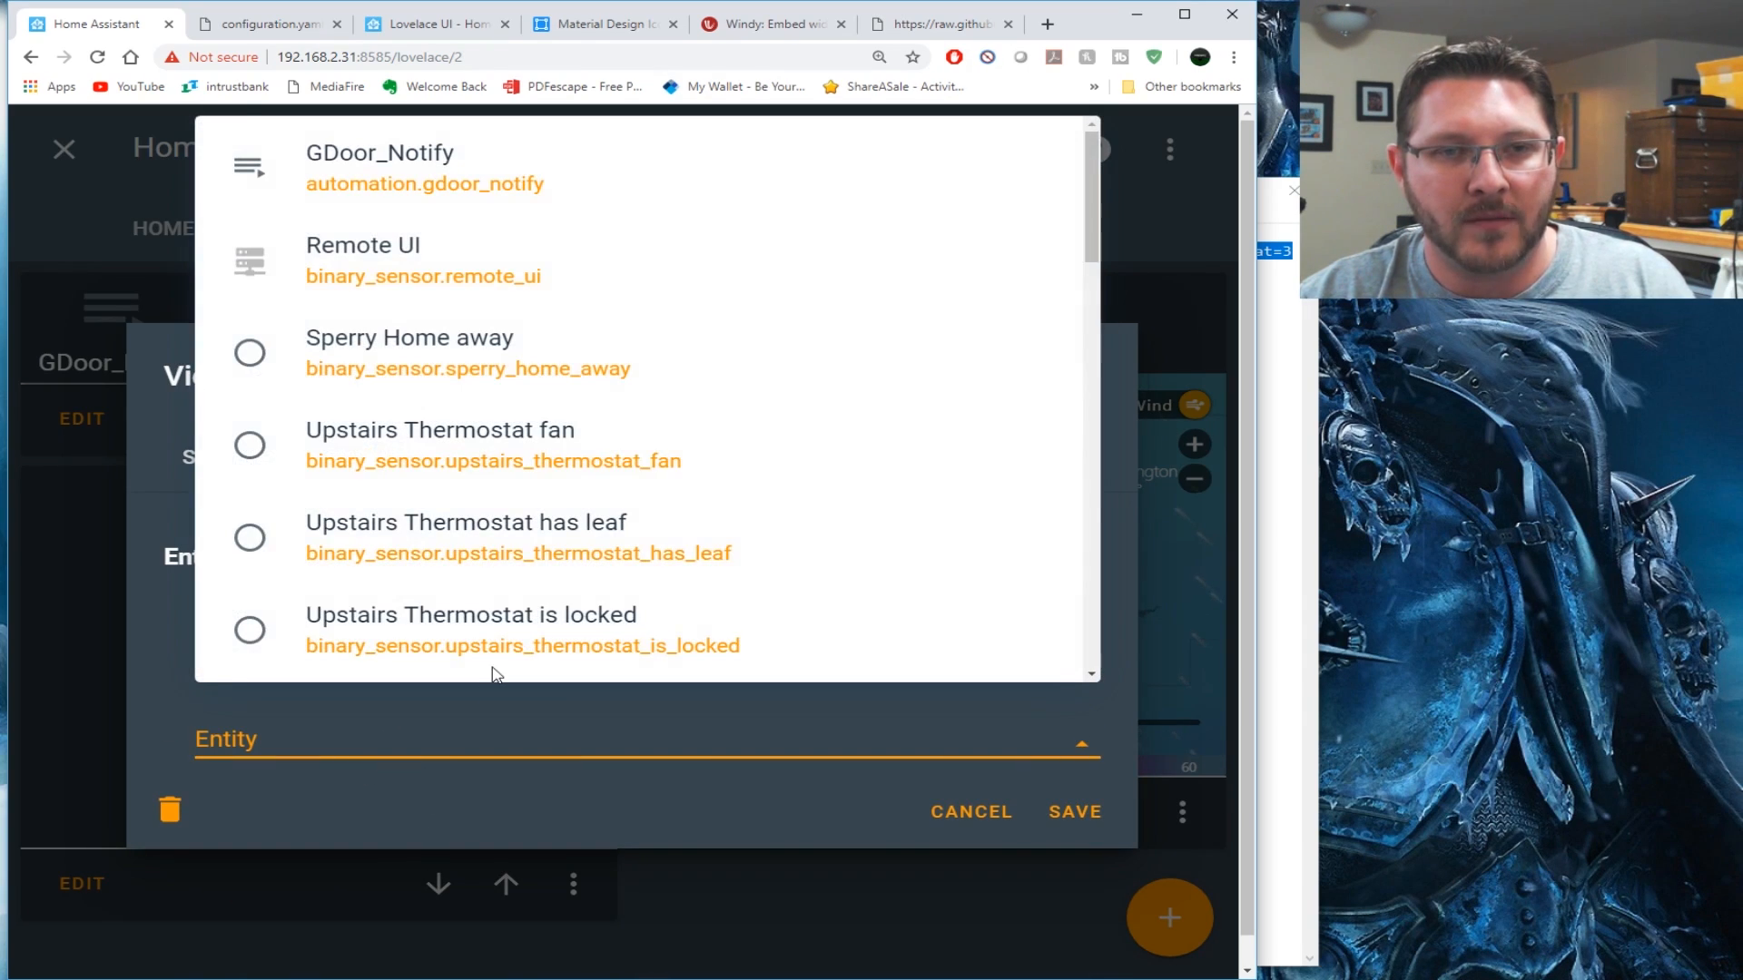
left_click(451, 461)
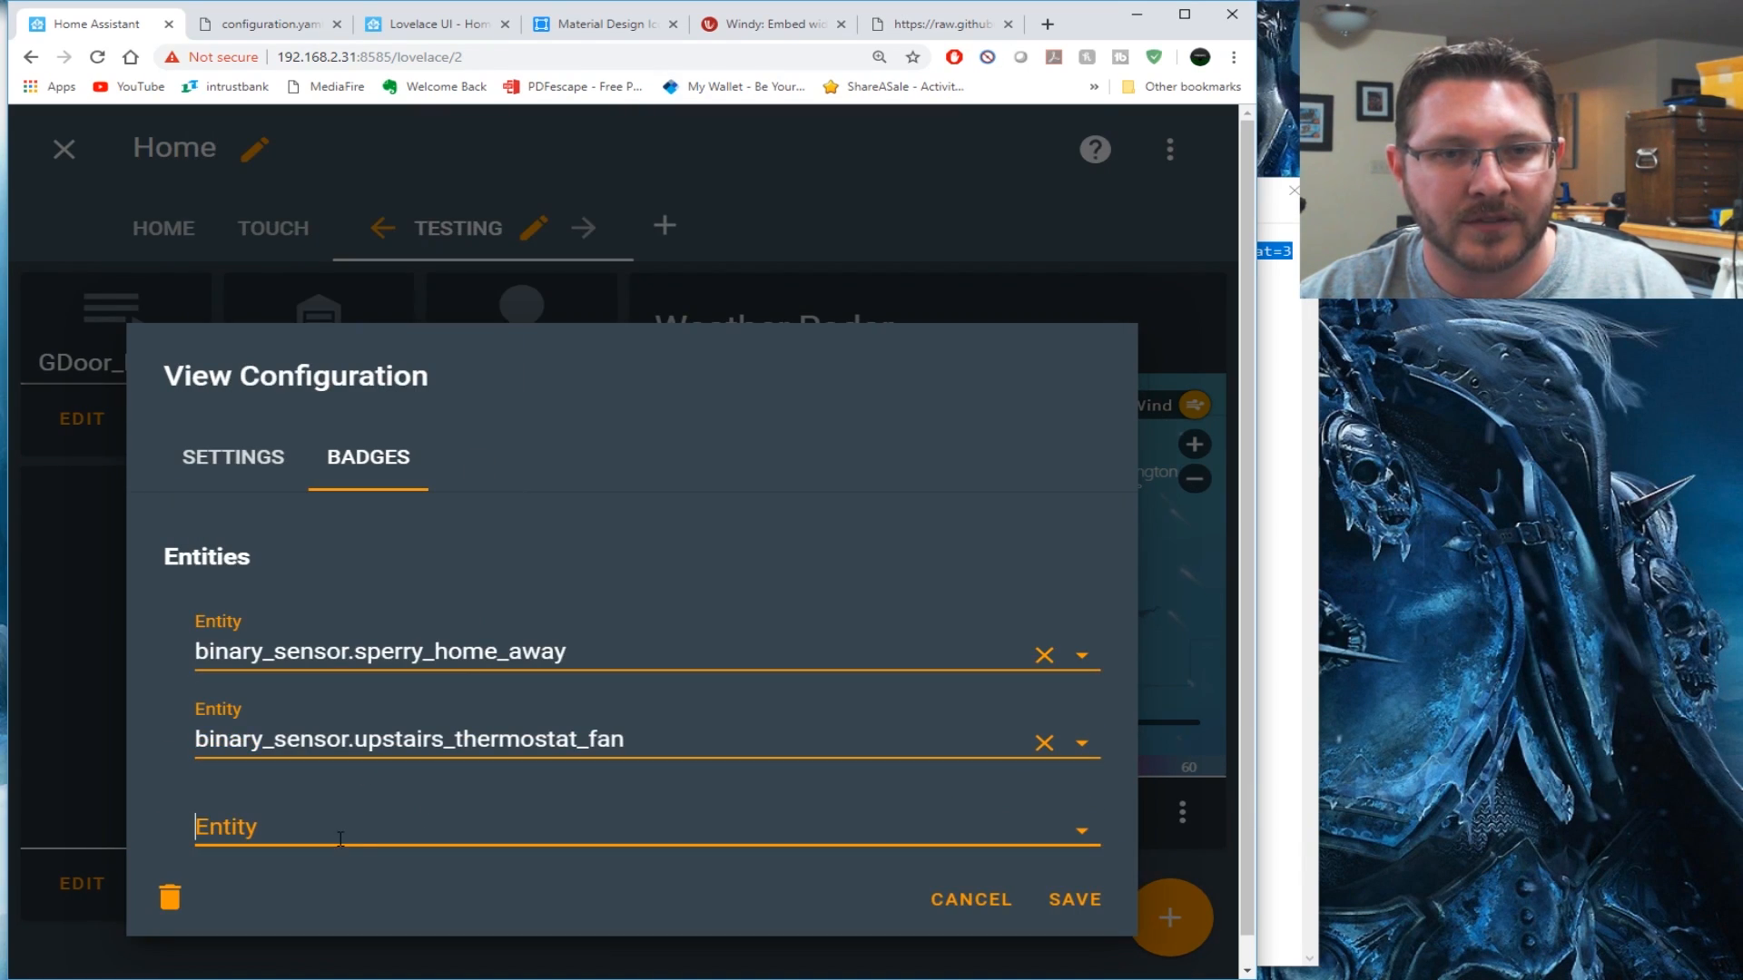
left_click(340, 839)
left_click(452, 726)
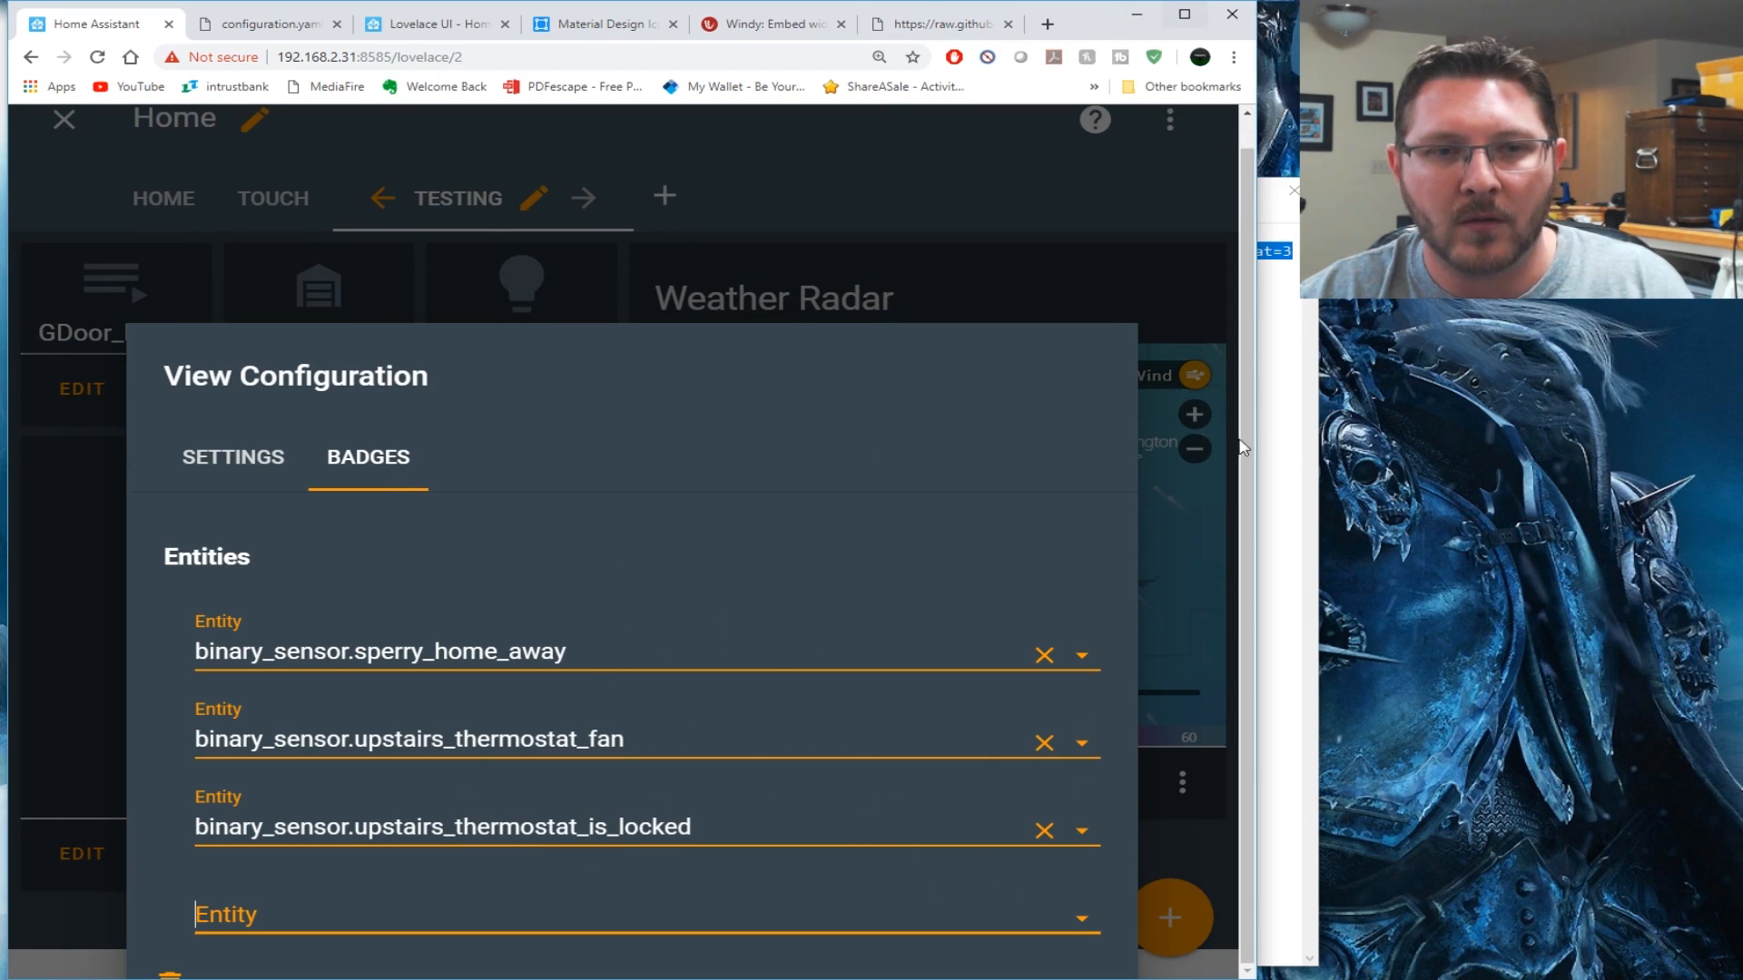
Maximize the browser window to save the Testing view's badge configuration, and restore the window to its smaller size
left_click(1184, 13)
left_click(1318, 853)
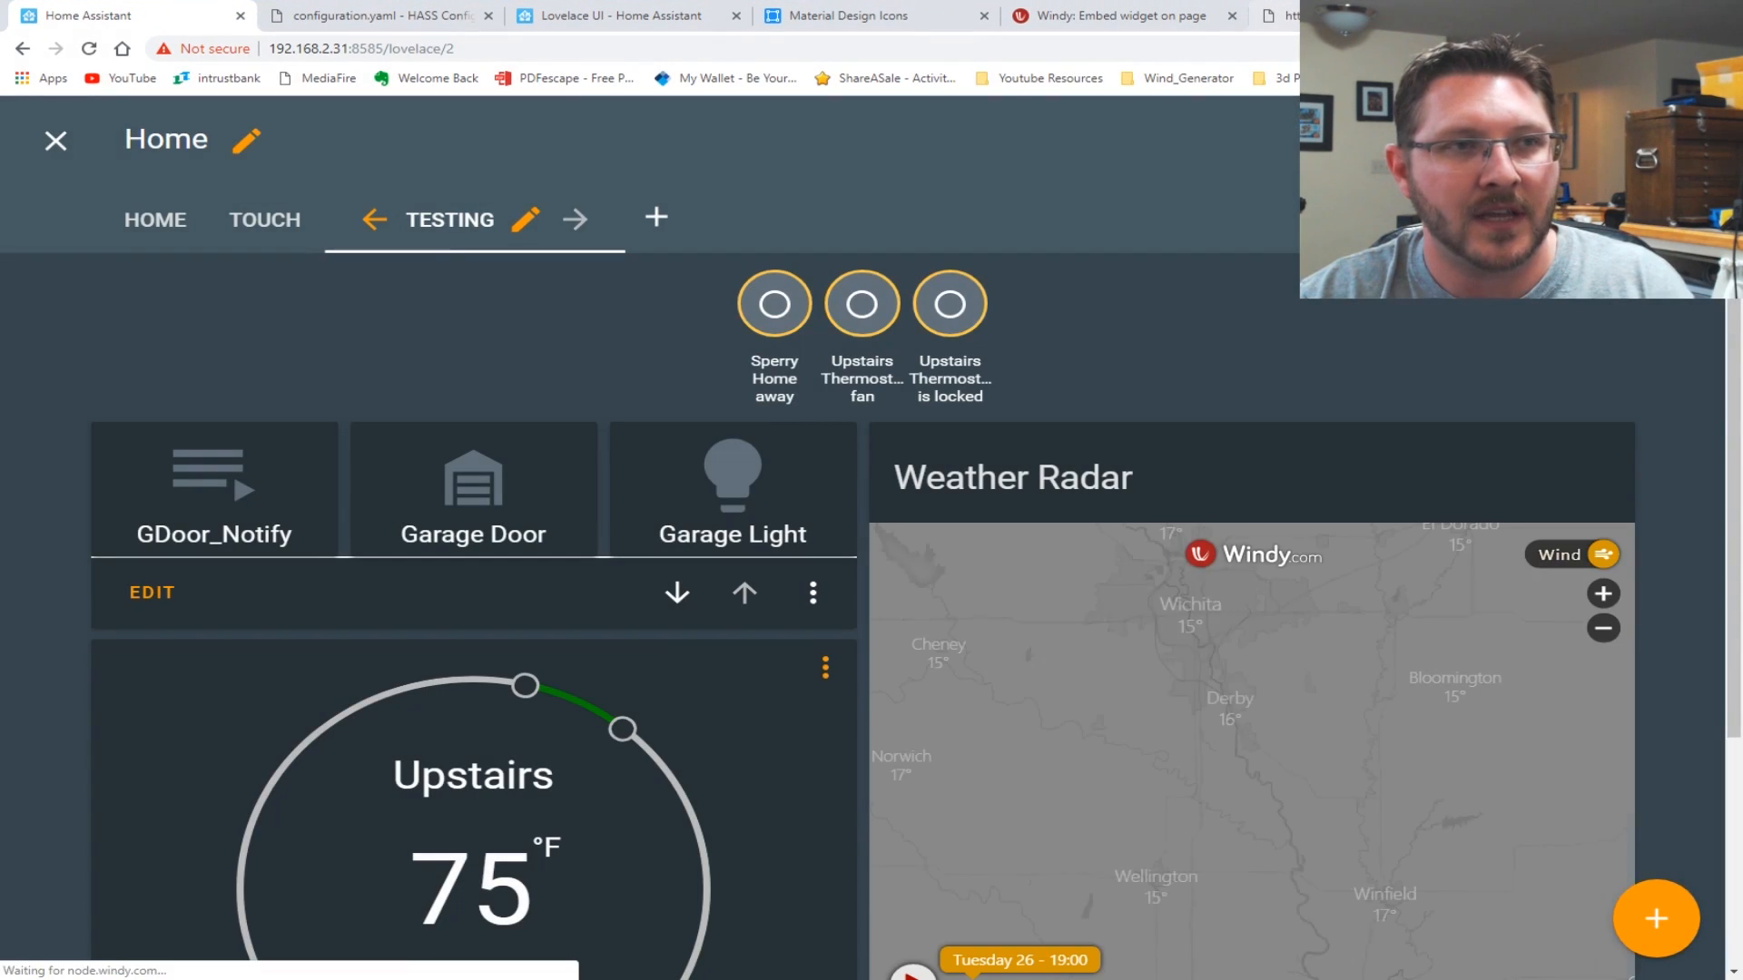
key("super+Down")
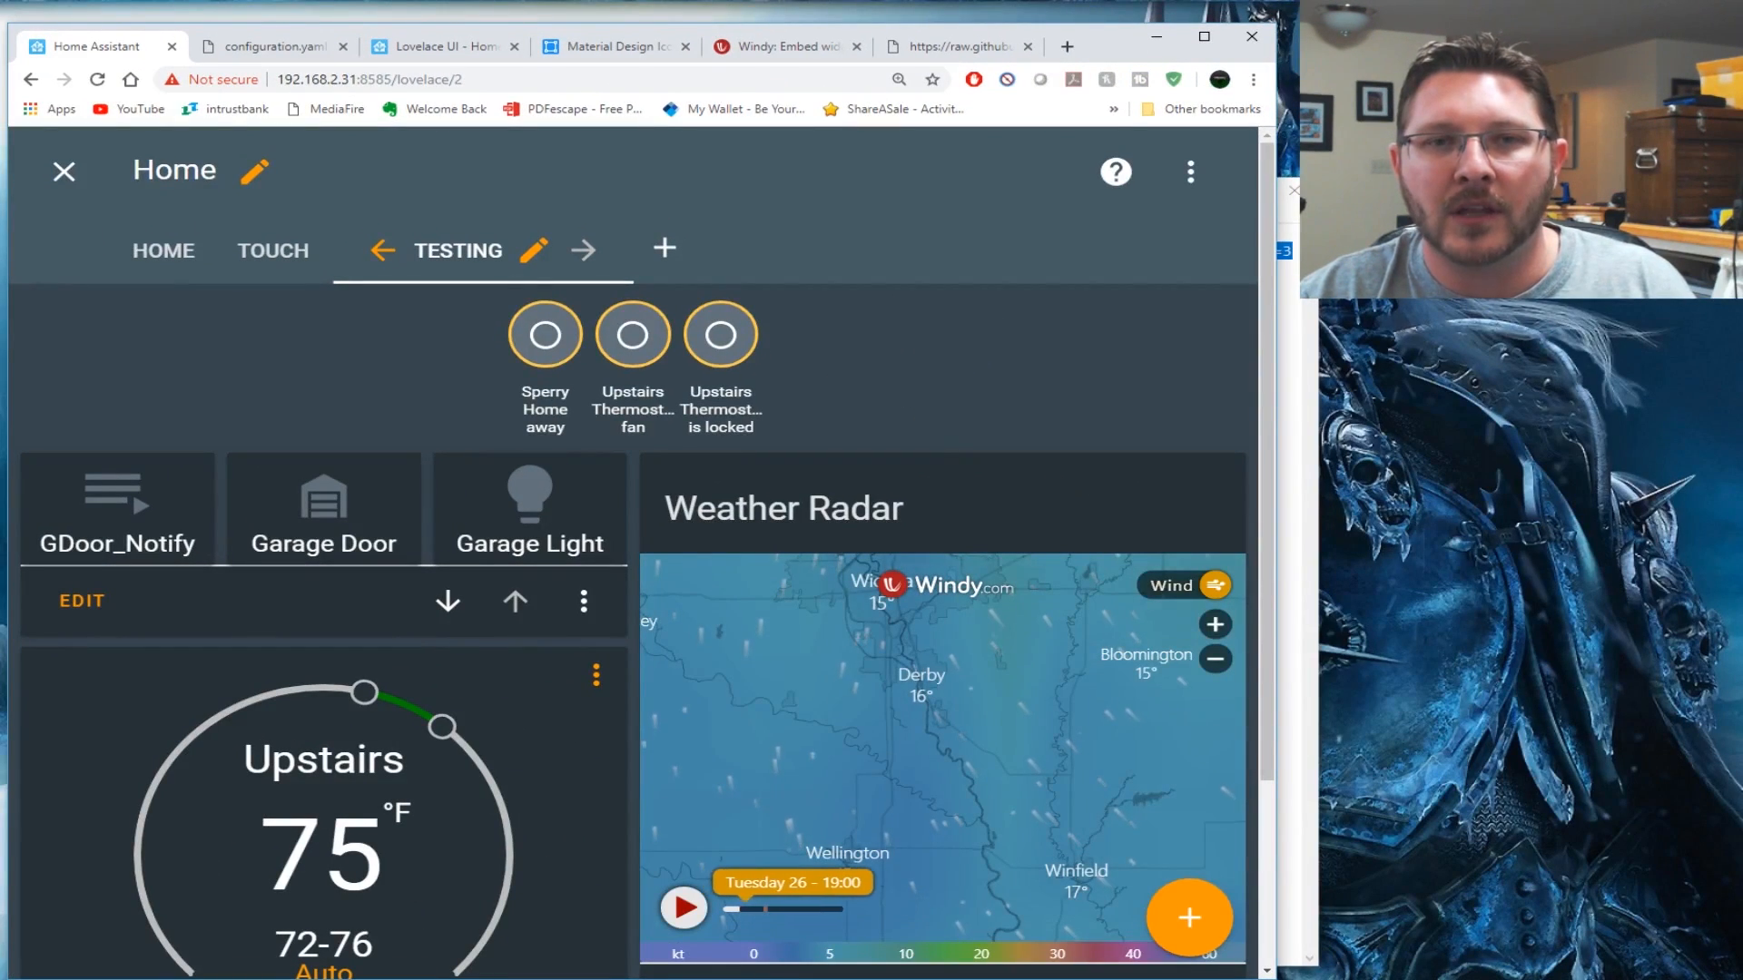